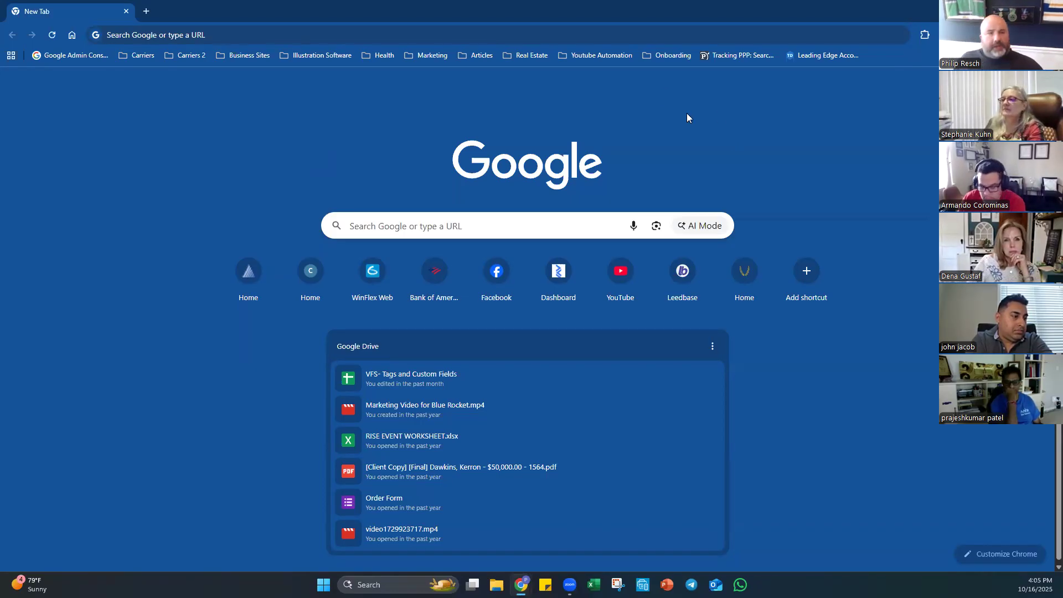
# Load appointments.valorfs.com in Chrome to show the Valor Financial Calendar booking page.
pyautogui.click(574, 35)
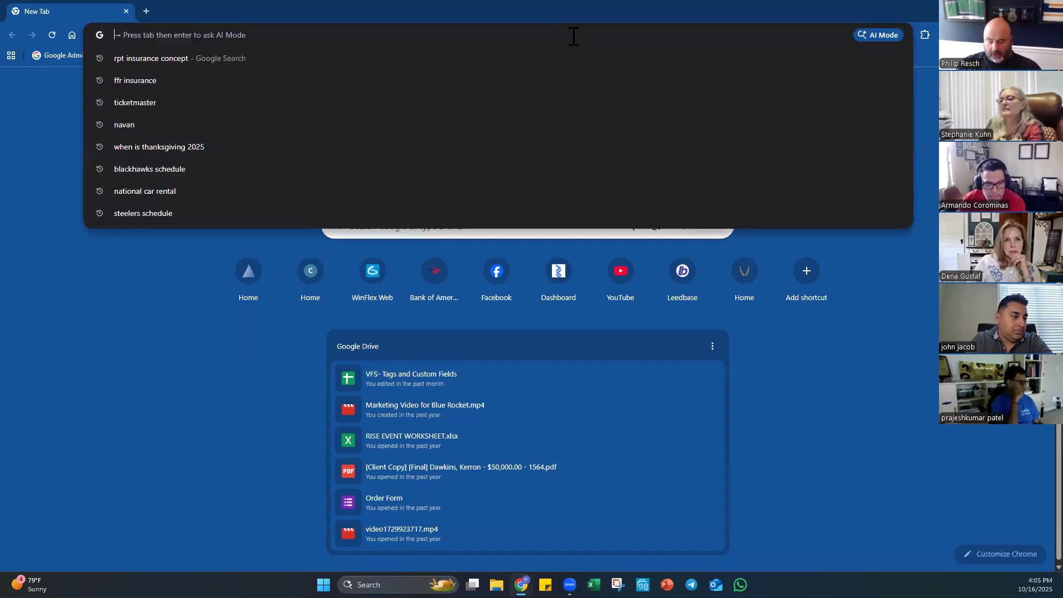
pyautogui.write('appoint')
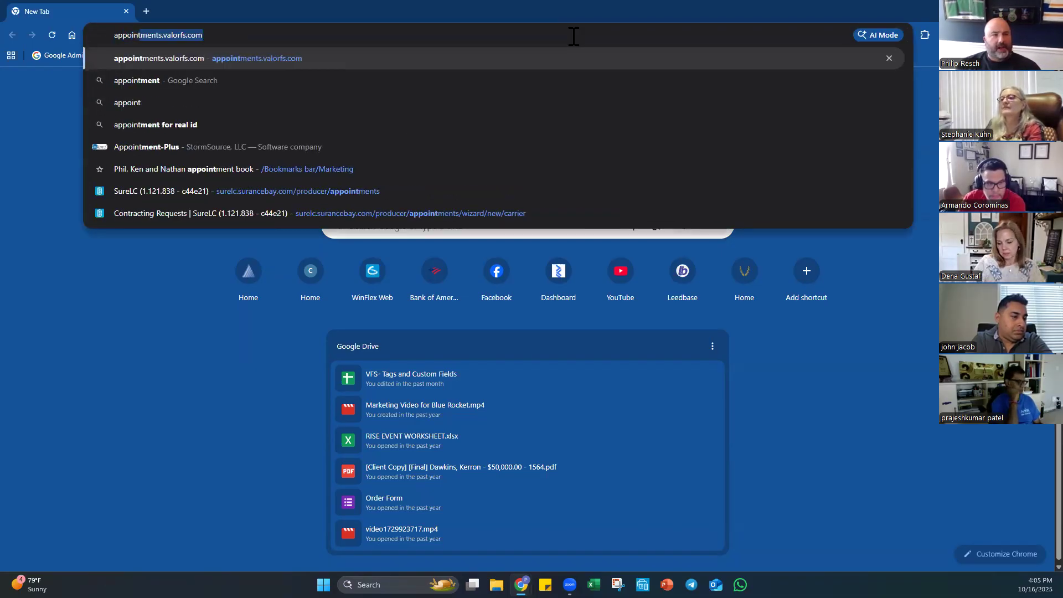
pyautogui.press('BackSpace')
pyautogui.press('Escape')
pyautogui.write('app')
pyautogui.press('Return')
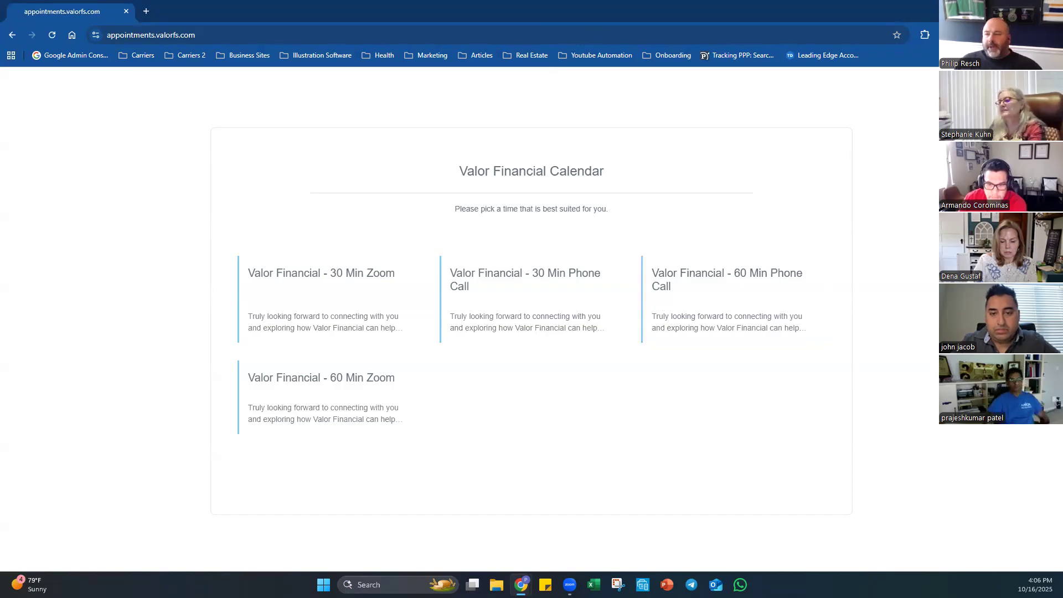
# Open the 3 Mark Financial site from the Business Sites bookmark folder.
pyautogui.click(325, 54)
pyautogui.moveTo(267, 55)
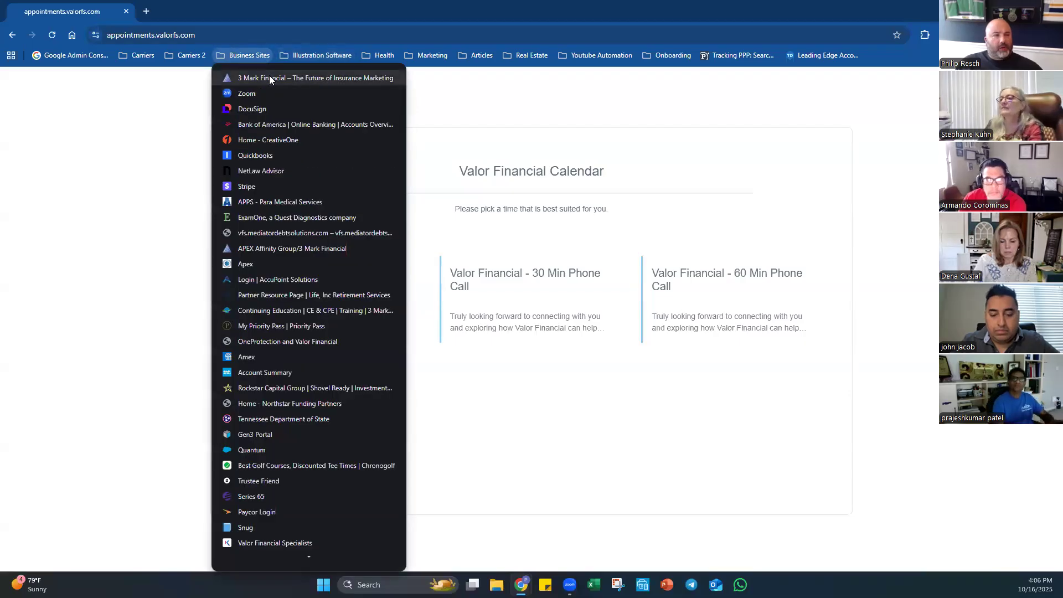
pyautogui.click(270, 79)
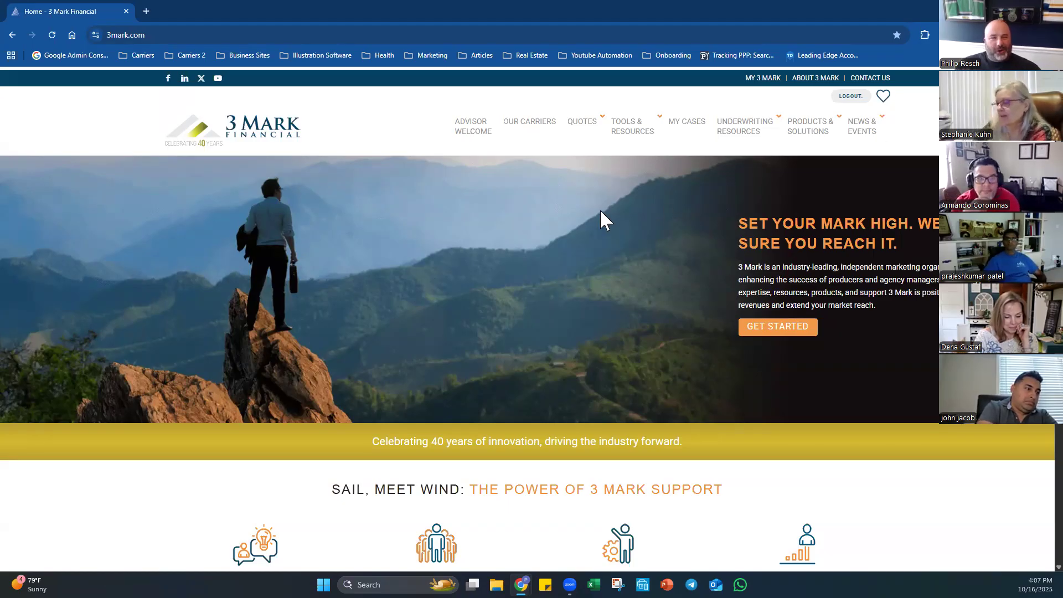
# Go to the Term/UL Quotes & Illustrations page and highlight the iPipeline and Vital Quote headings.
pyautogui.moveTo(583, 129)
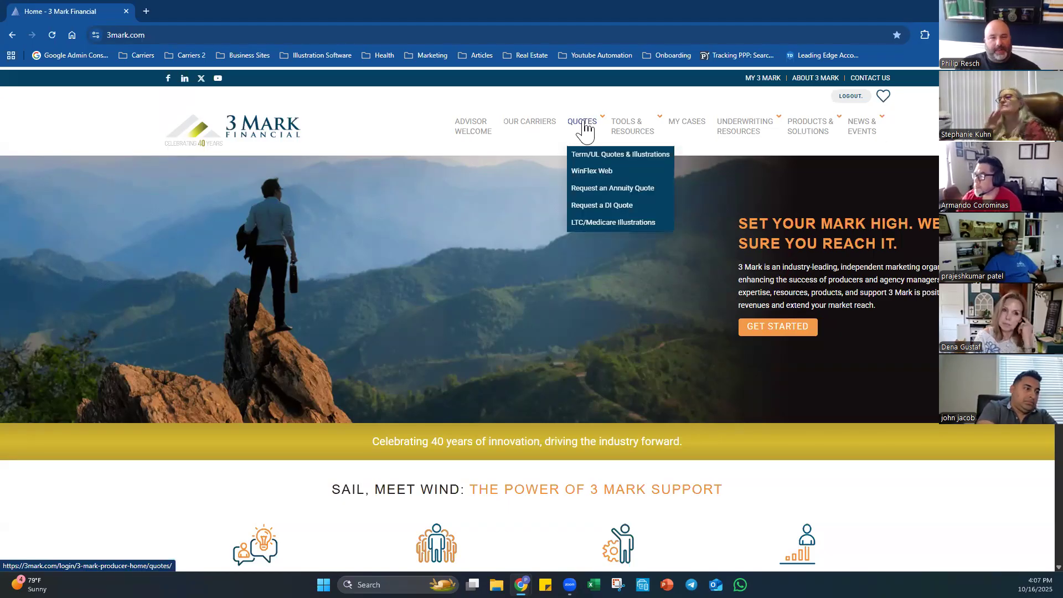
pyautogui.click(610, 156)
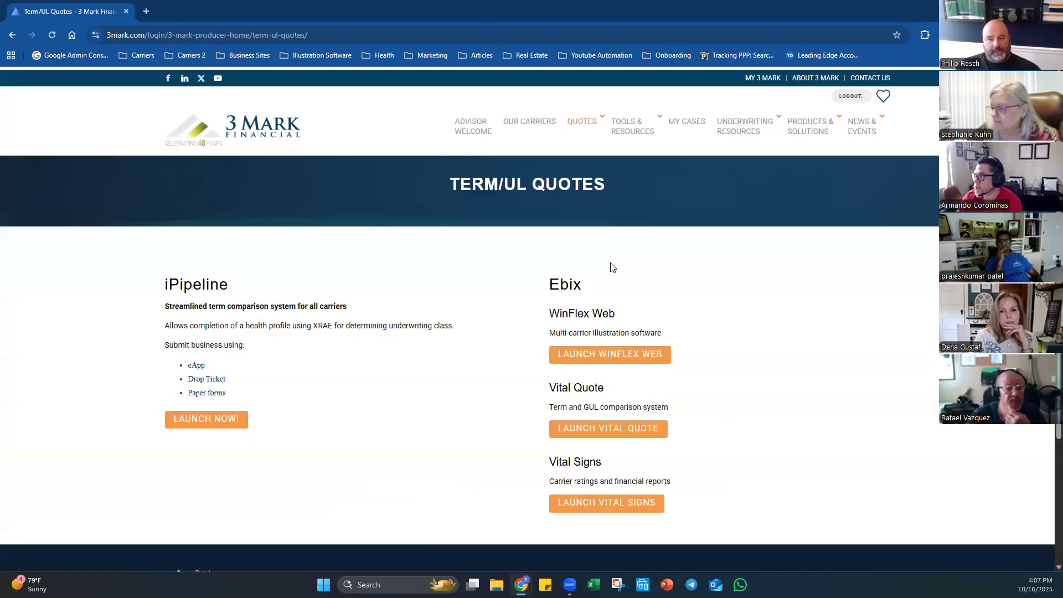
pyautogui.moveTo(163, 285); pyautogui.dragTo(235, 284)
pyautogui.click(236, 284)
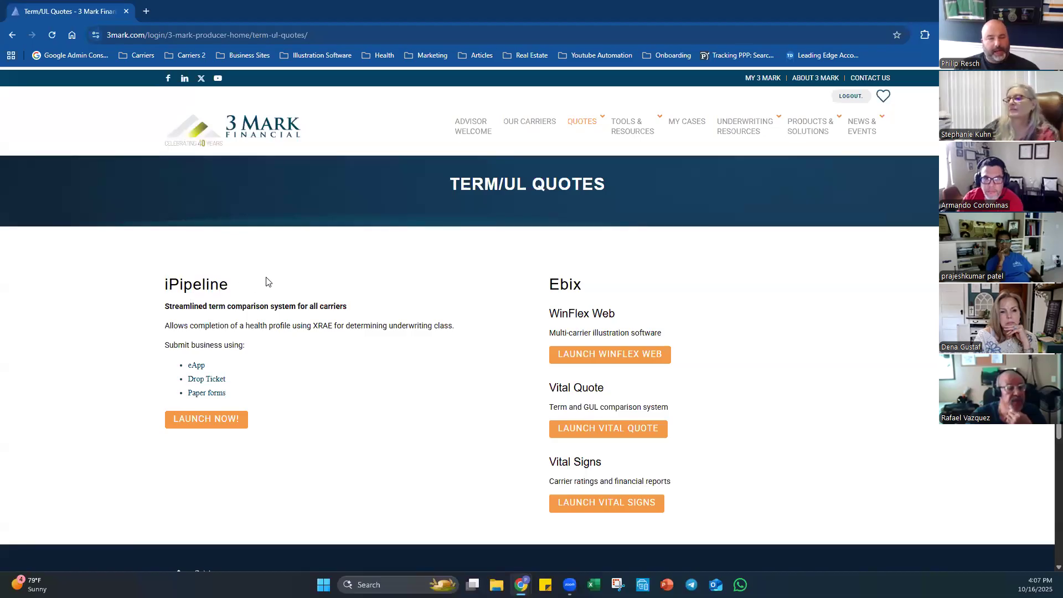
pyautogui.moveTo(550, 388); pyautogui.dragTo(694, 410)
pyautogui.click(607, 392)
pyautogui.click(693, 409)
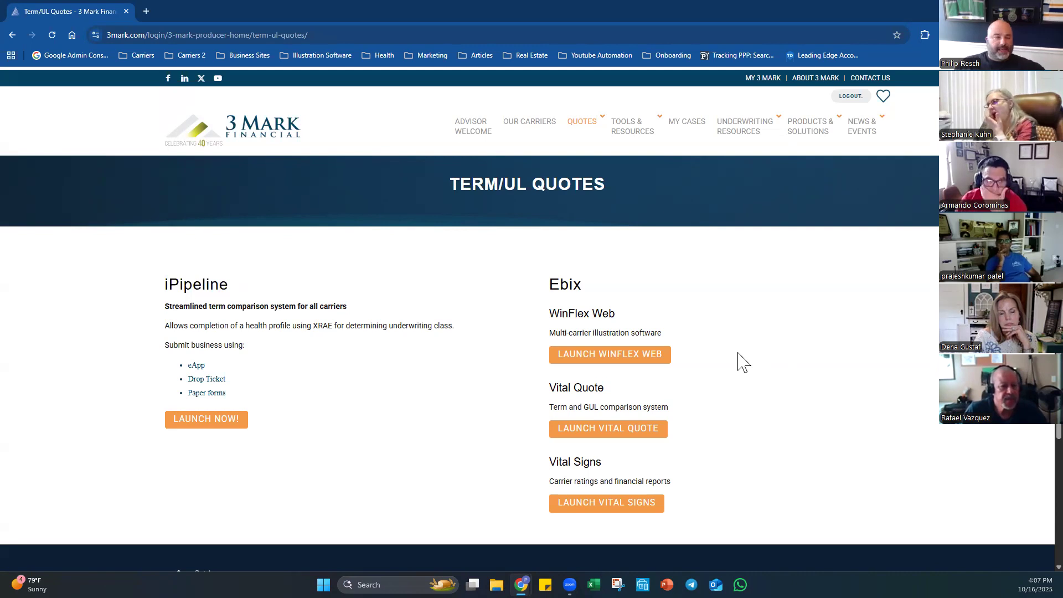
# Highlight the Vital Quote and iPipeline headings again, then launch the iPipeline quote system.
pyautogui.moveTo(548, 394); pyautogui.dragTo(629, 397)
pyautogui.click(631, 399)
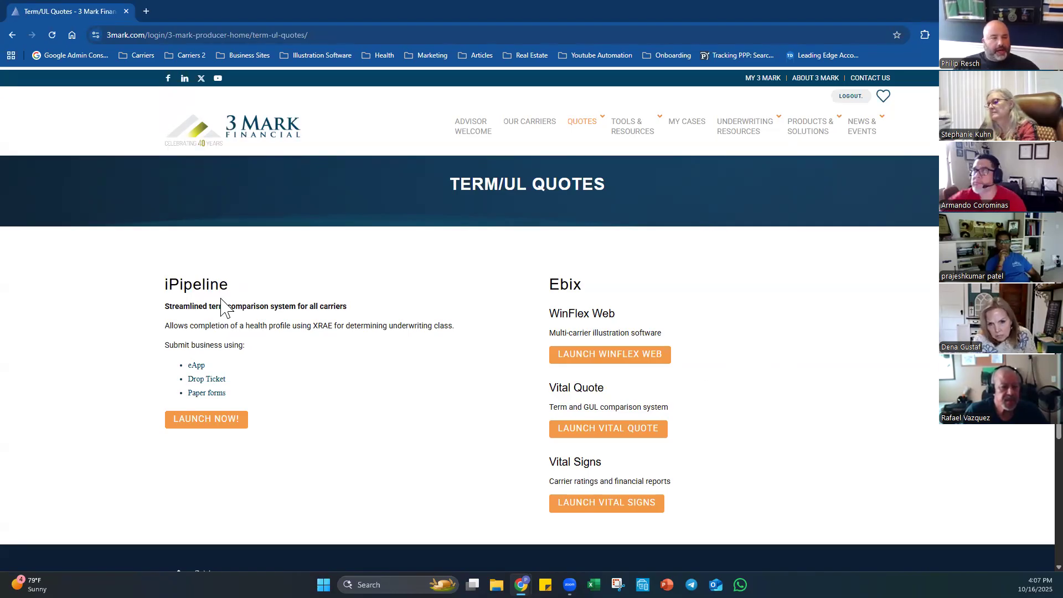
pyautogui.moveTo(167, 284); pyautogui.dragTo(240, 285)
pyautogui.click(242, 346)
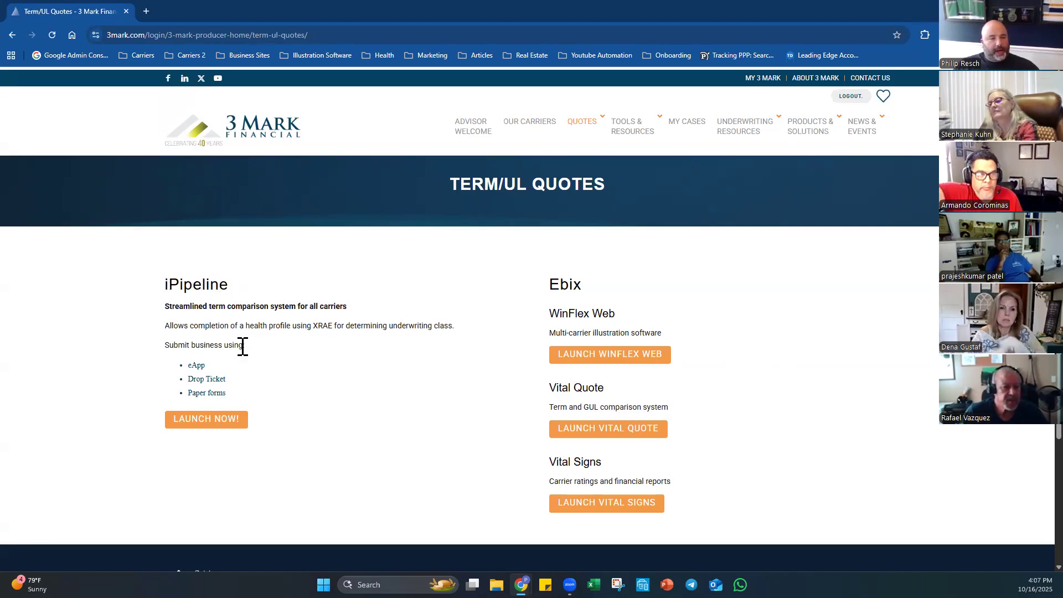
pyautogui.click(214, 428)
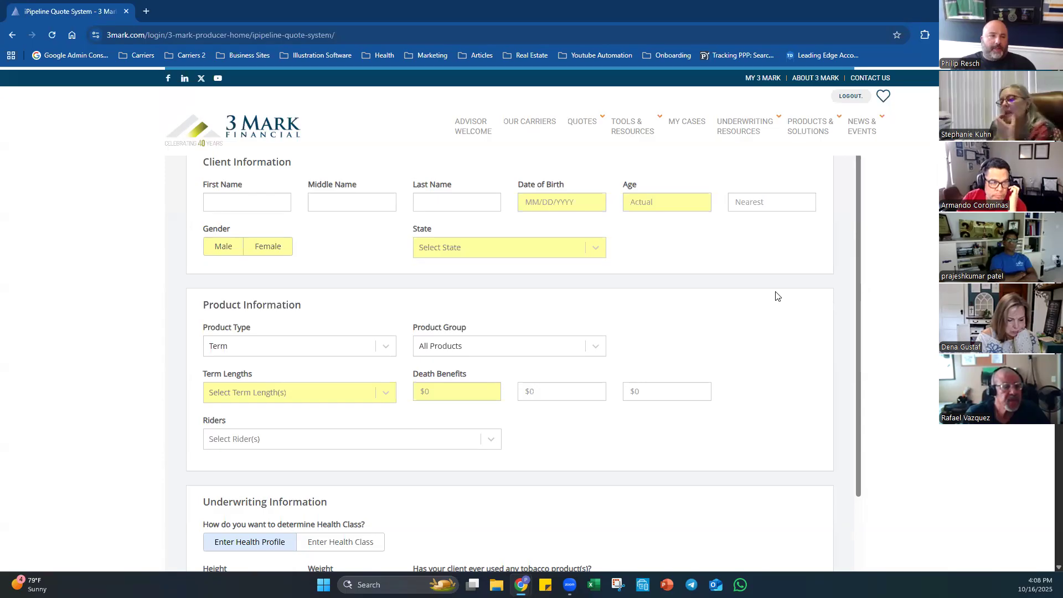
# Autofill the client's name and birth date, set state to Tennessee, and select ages 43 and 44.
pyautogui.click(232, 196)
pyautogui.click(260, 224)
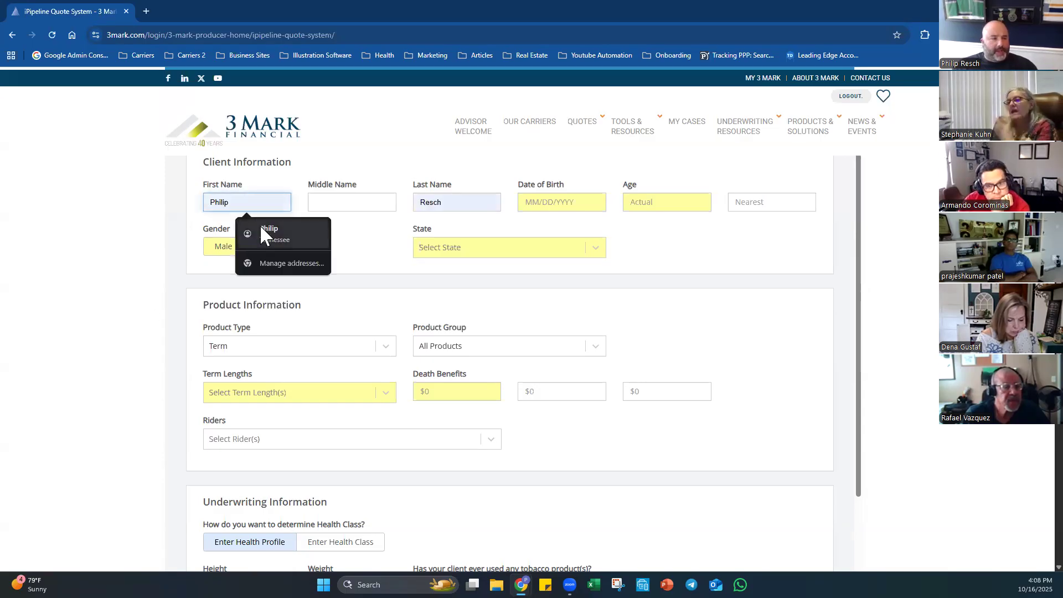
pyautogui.click(454, 277)
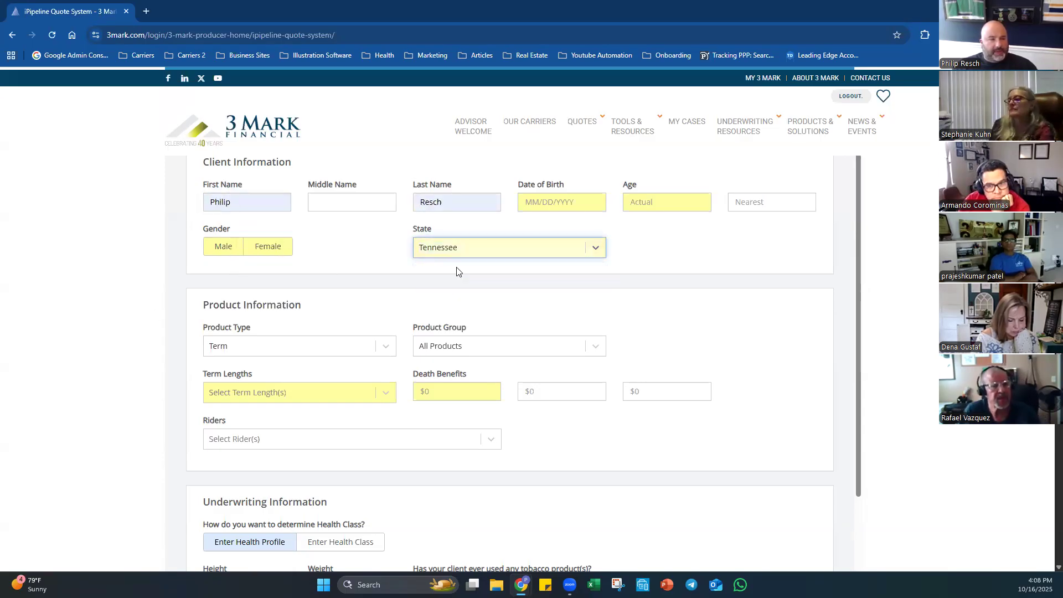
pyautogui.click(533, 202)
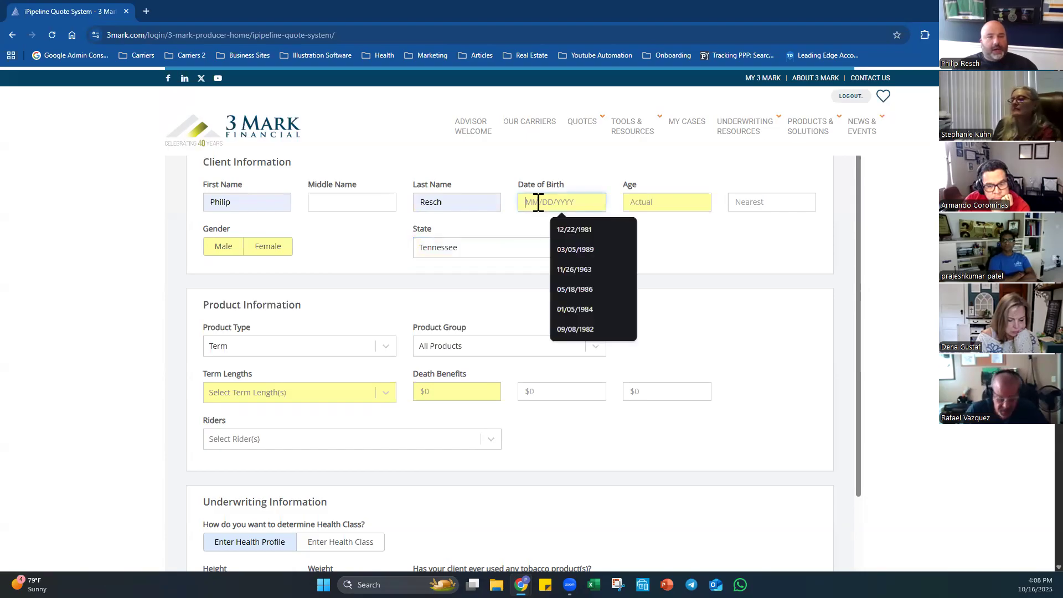
pyautogui.click(573, 230)
pyautogui.doubleClick(632, 202)
pyautogui.click(658, 249)
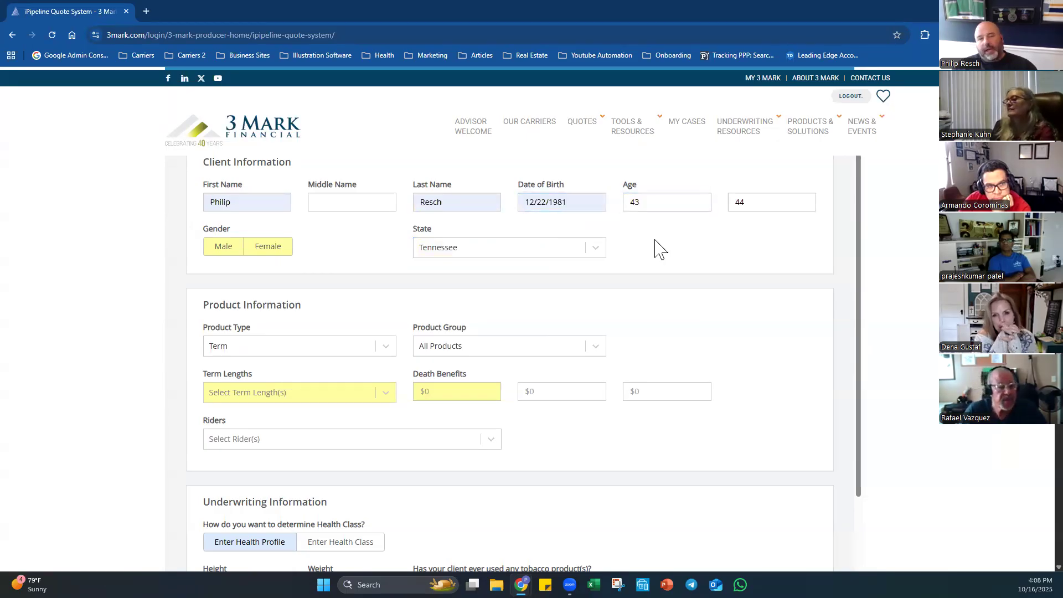
pyautogui.doubleClick(749, 205)
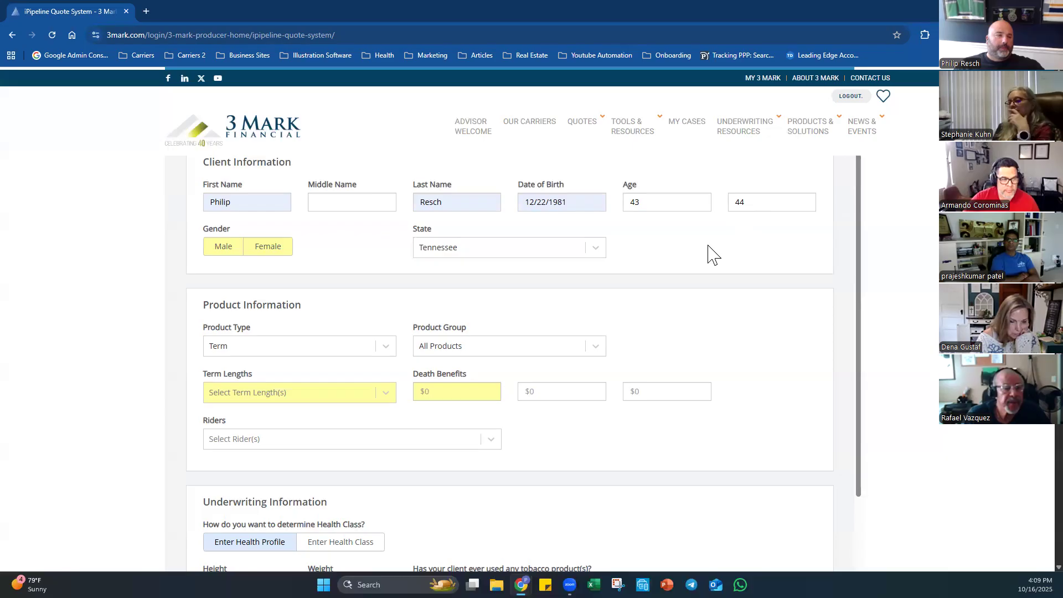
# Set the client's gender to male, keeping Term as product type and adding no riders.
pyautogui.click(220, 248)
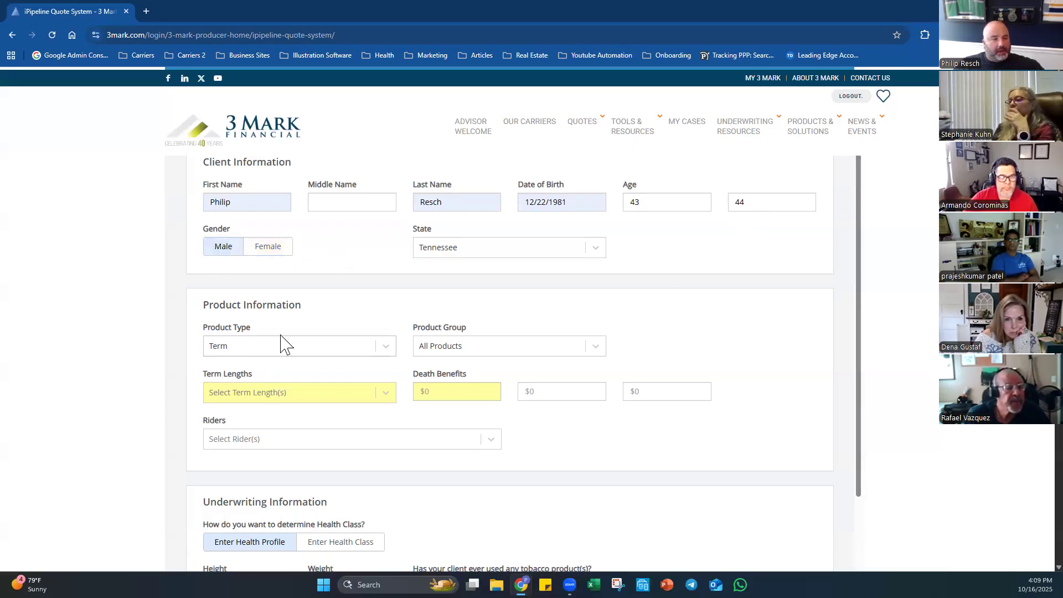
pyautogui.click(332, 340)
pyautogui.click(340, 347)
pyautogui.click(477, 349)
pyautogui.click(468, 349)
pyautogui.click(388, 348)
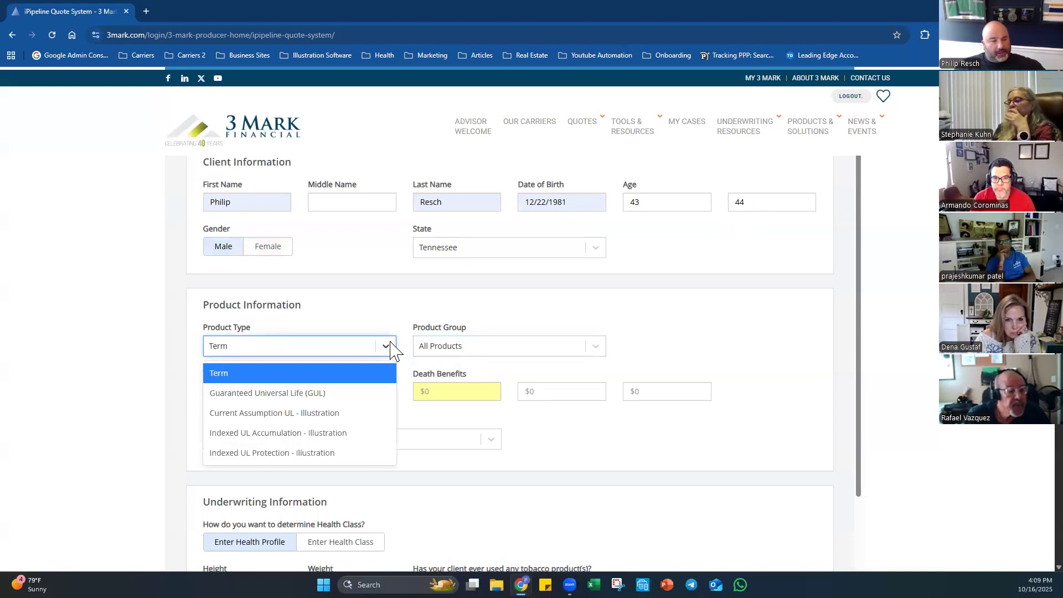
pyautogui.click(389, 348)
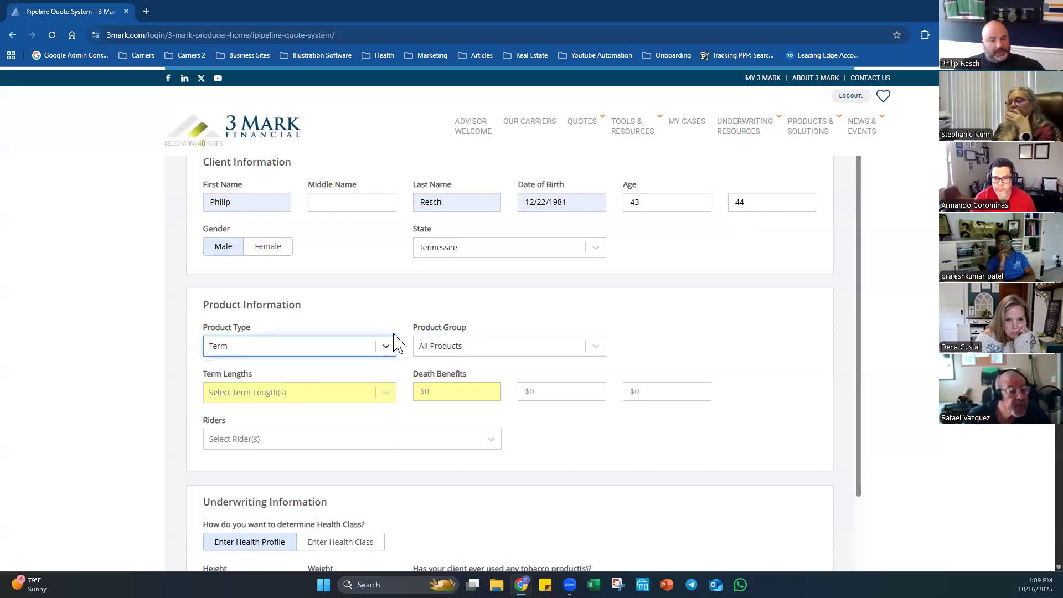
pyautogui.click(423, 326)
pyautogui.click(476, 446)
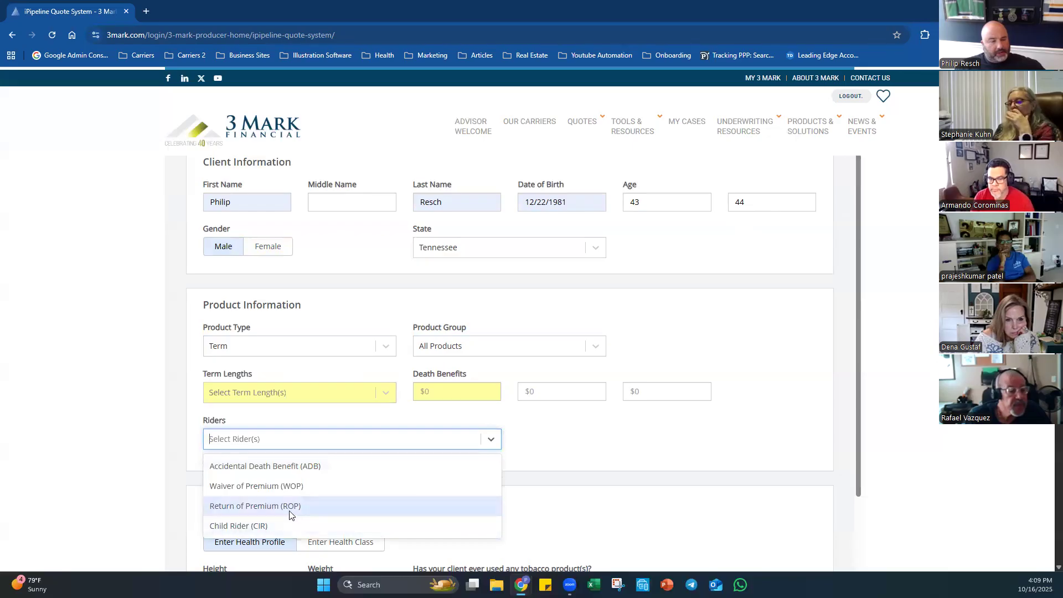
pyautogui.click(491, 439)
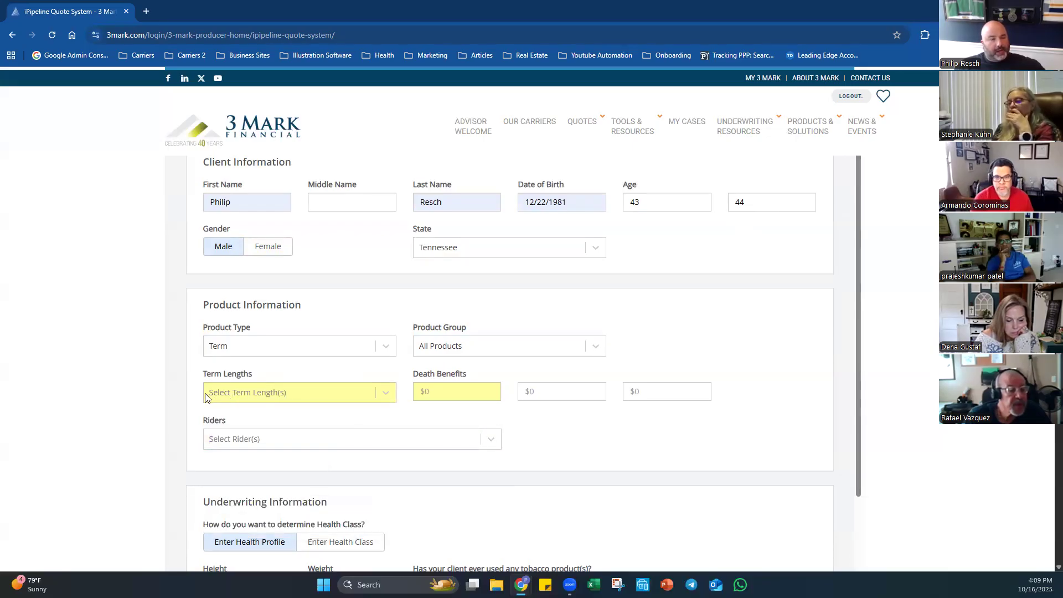
# Choose a 20-year term with $1,000,000 and $2,000,000 death benefits.
pyautogui.scroll(-1, 388, 349)
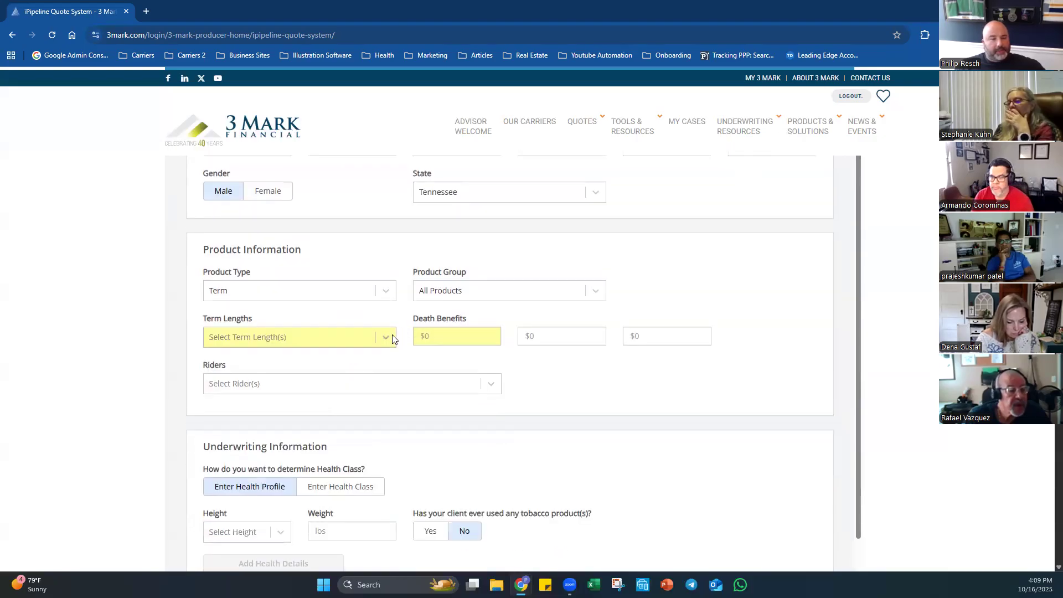
pyautogui.click(392, 338)
pyautogui.scroll(-5, 348, 430)
pyautogui.click(282, 381)
pyautogui.click(621, 382)
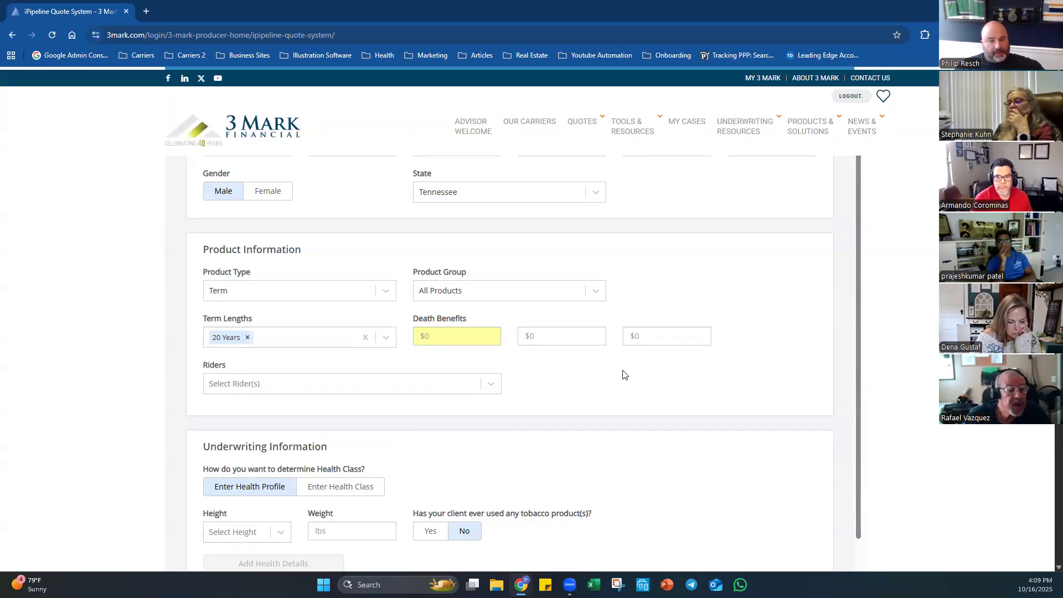
pyautogui.scroll(1, 649, 373)
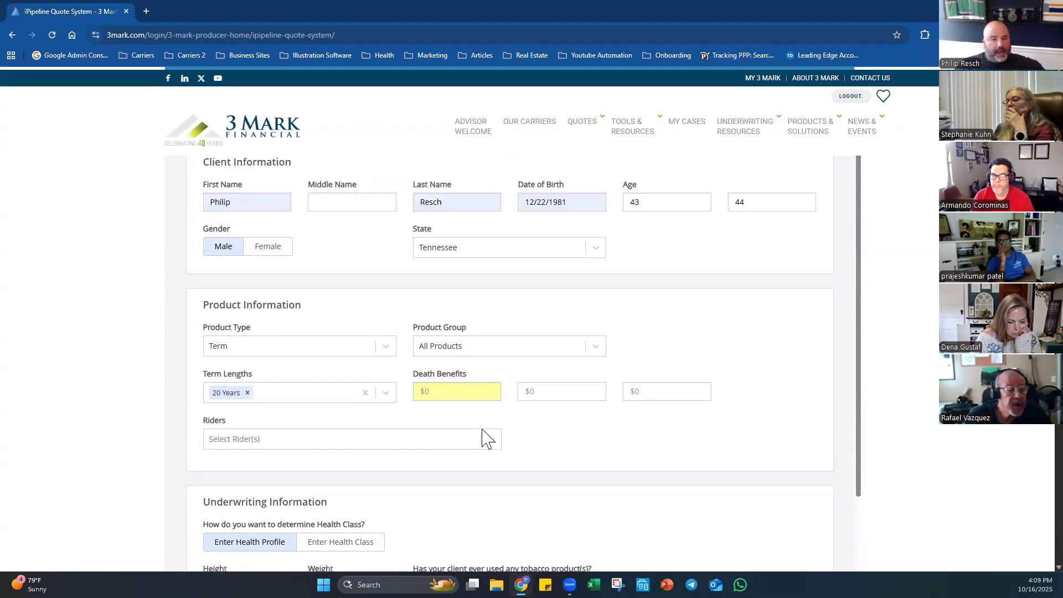
pyautogui.click(489, 391)
pyautogui.click(484, 418)
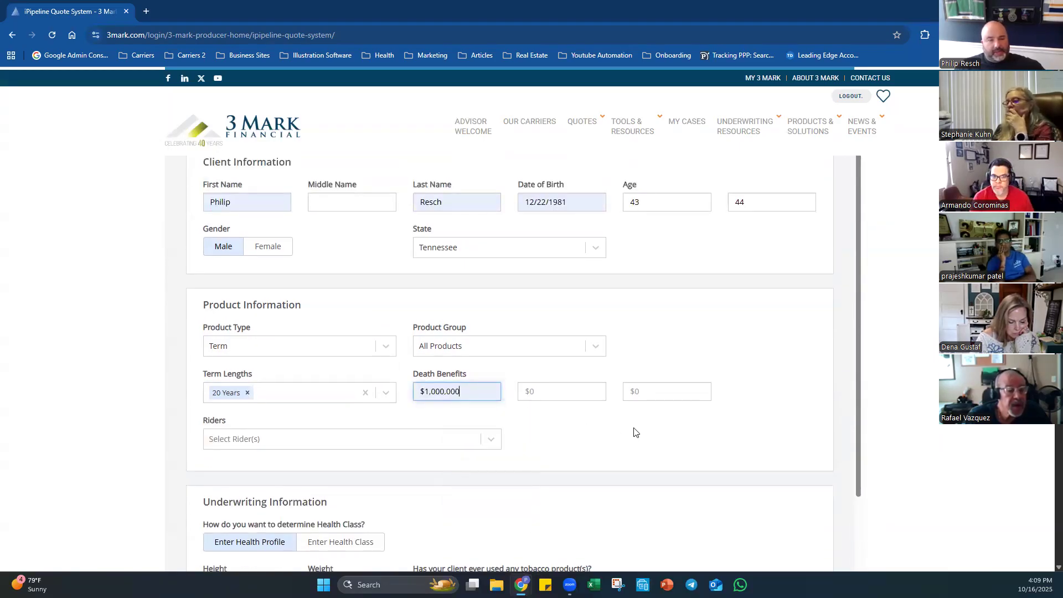
pyautogui.click(549, 392)
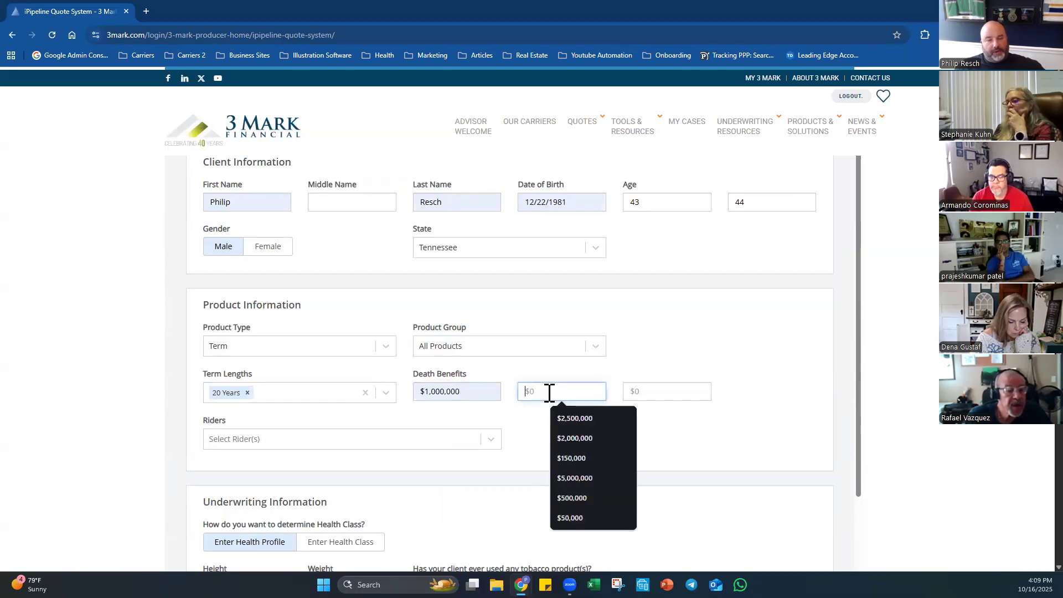
pyautogui.click(569, 438)
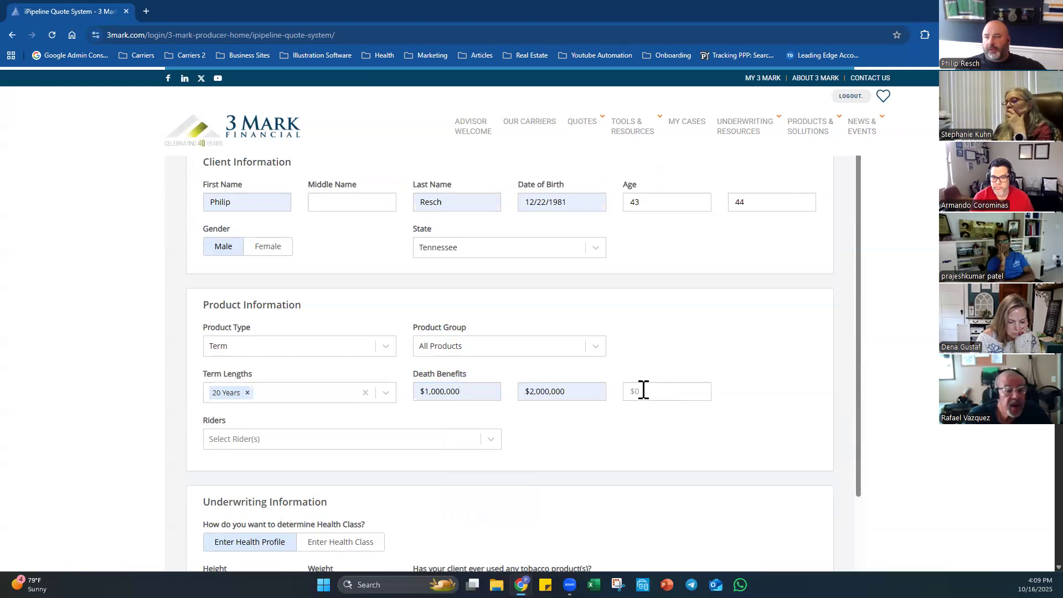
# Set the health class to Preferred Non-Tobacco and run the quote search.
pyautogui.scroll(-3, 653, 385)
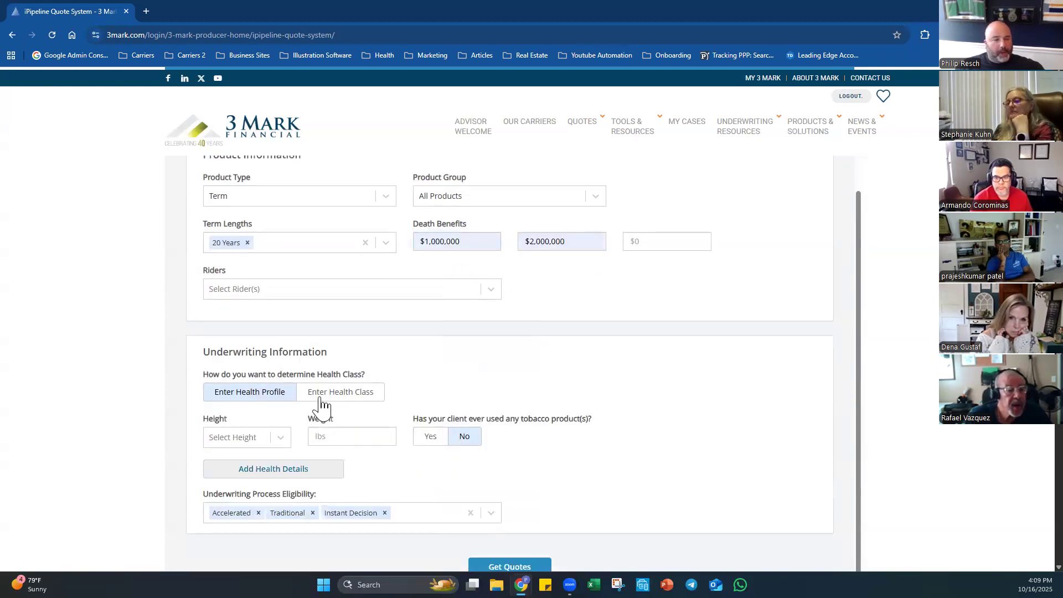
pyautogui.click(358, 397)
pyautogui.click(494, 465)
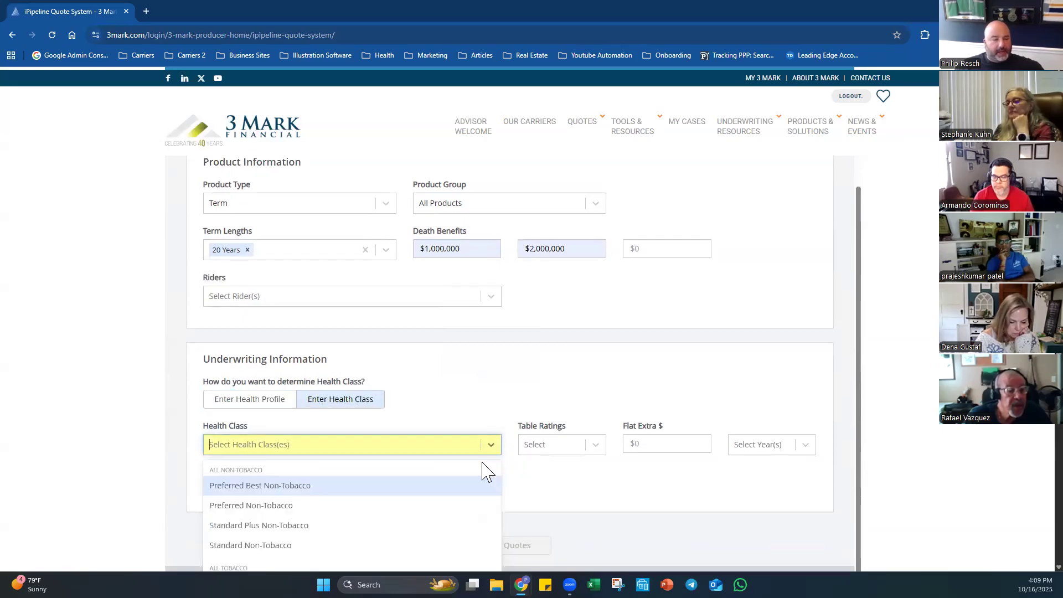
pyautogui.click(347, 506)
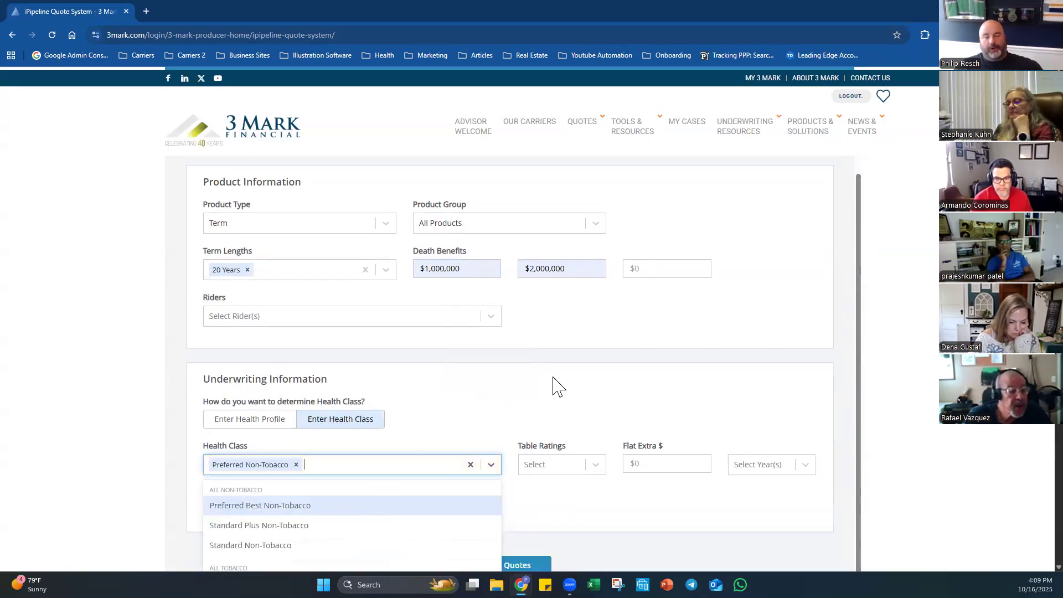
pyautogui.click(554, 388)
pyautogui.scroll(-2, 549, 416)
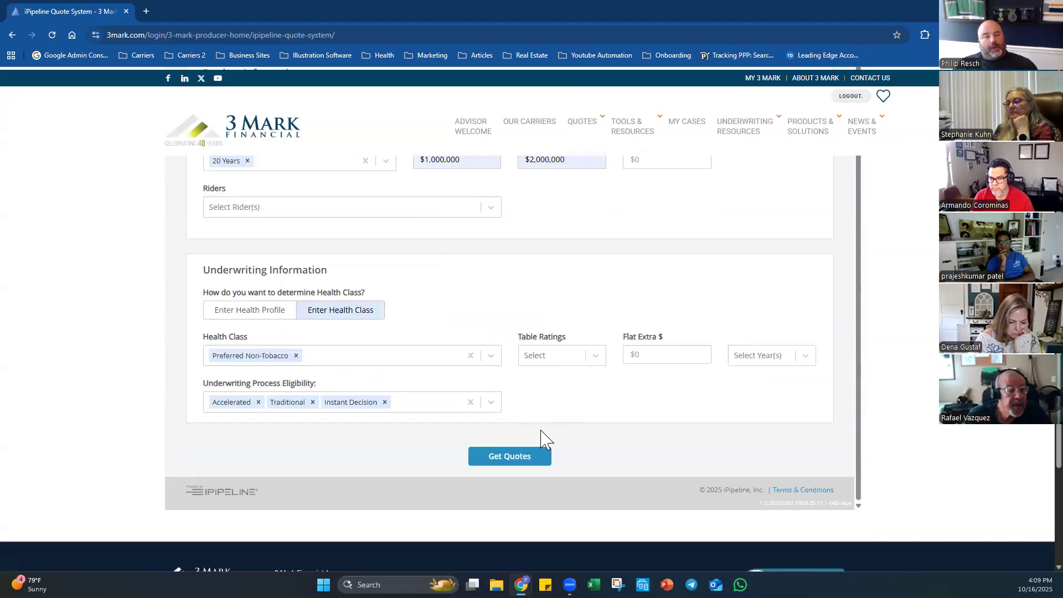
pyautogui.click(510, 460)
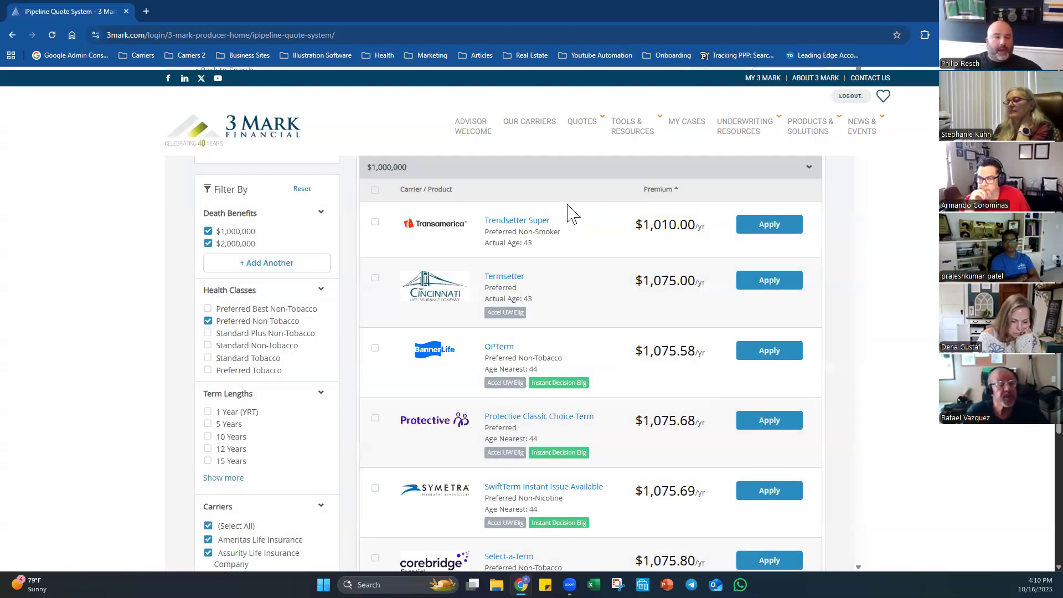
# Uncheck the $2,000,000 death benefit filter and scroll through the 34 $1,000,000 quotes.
pyautogui.scroll(2, 667, 311)
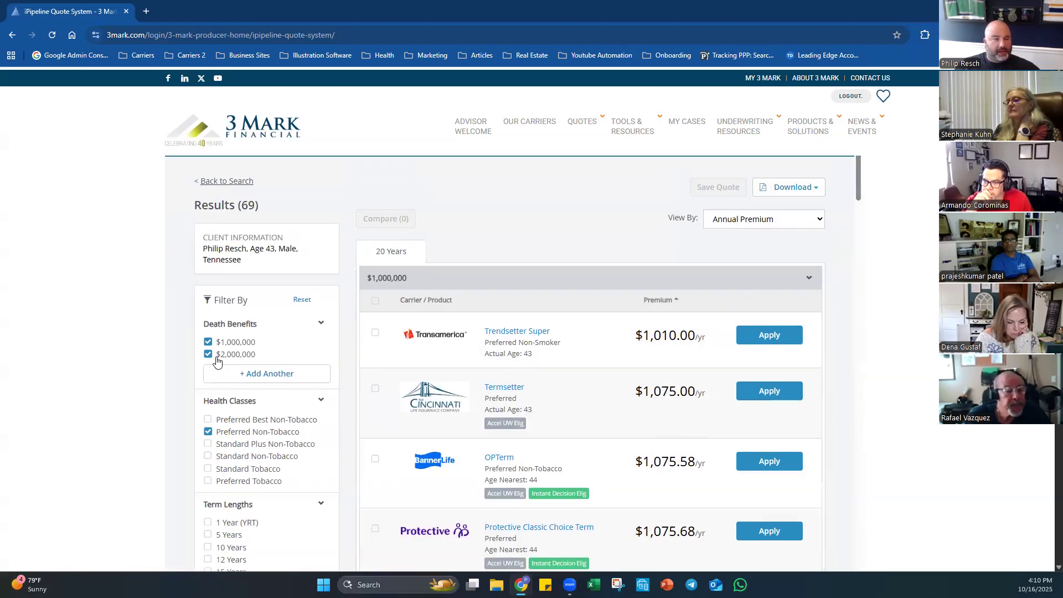
pyautogui.click(232, 360)
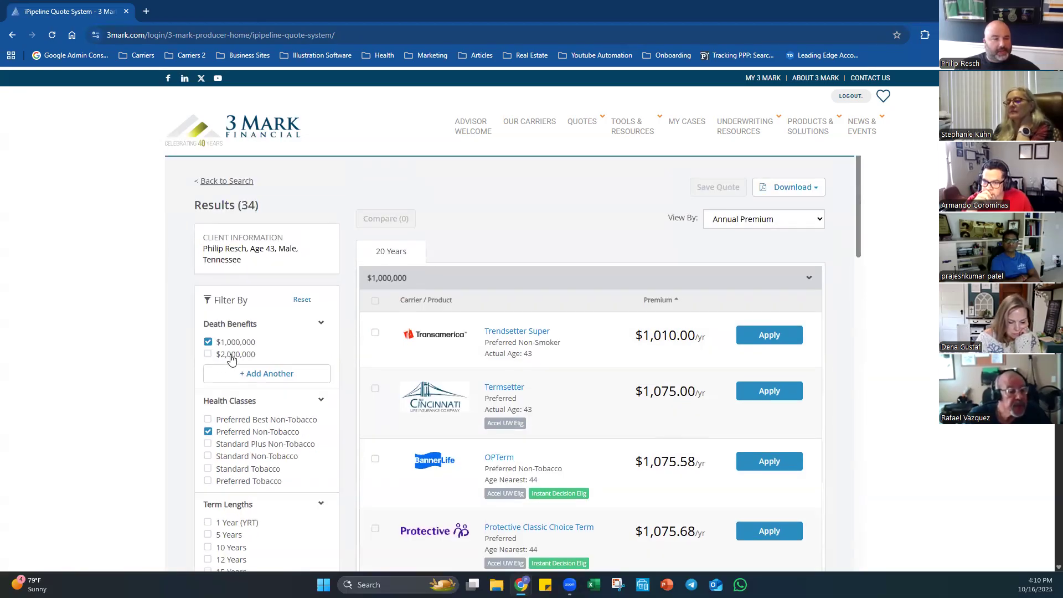
pyautogui.scroll(-1, 232, 349)
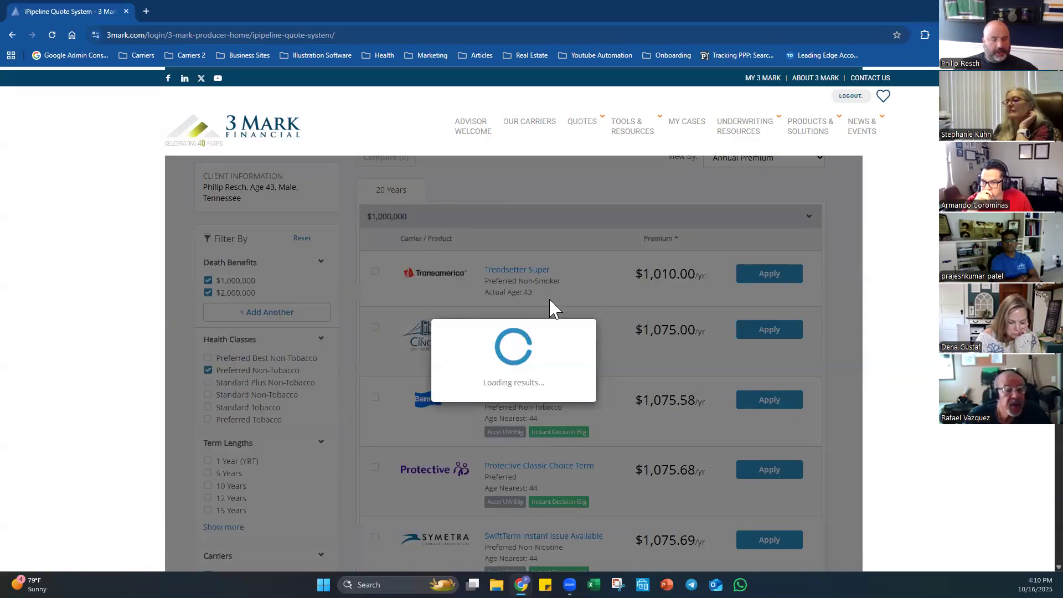
pyautogui.scroll(-10, 548, 304)
pyautogui.scroll(-15, 565, 293)
pyautogui.scroll(6, 572, 297)
pyautogui.scroll(15, 602, 441)
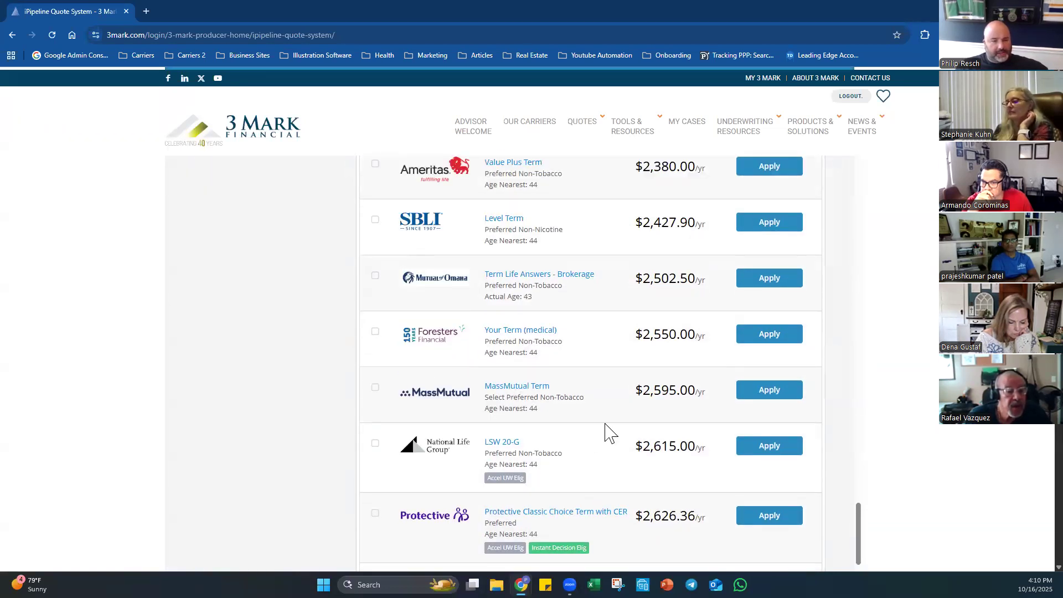
pyautogui.scroll(15, 554, 344)
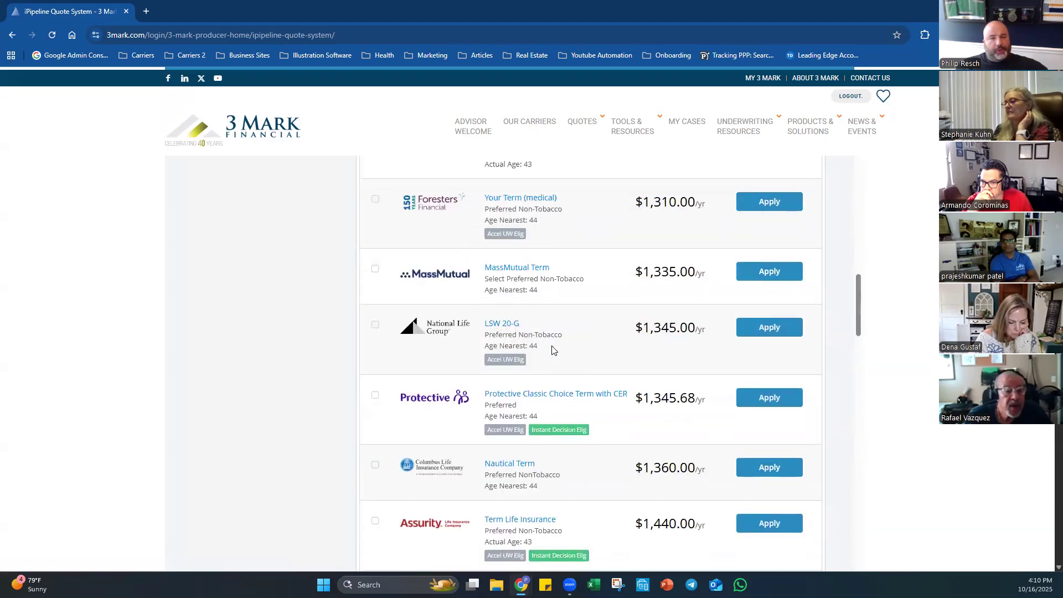
pyautogui.scroll(8, 591, 328)
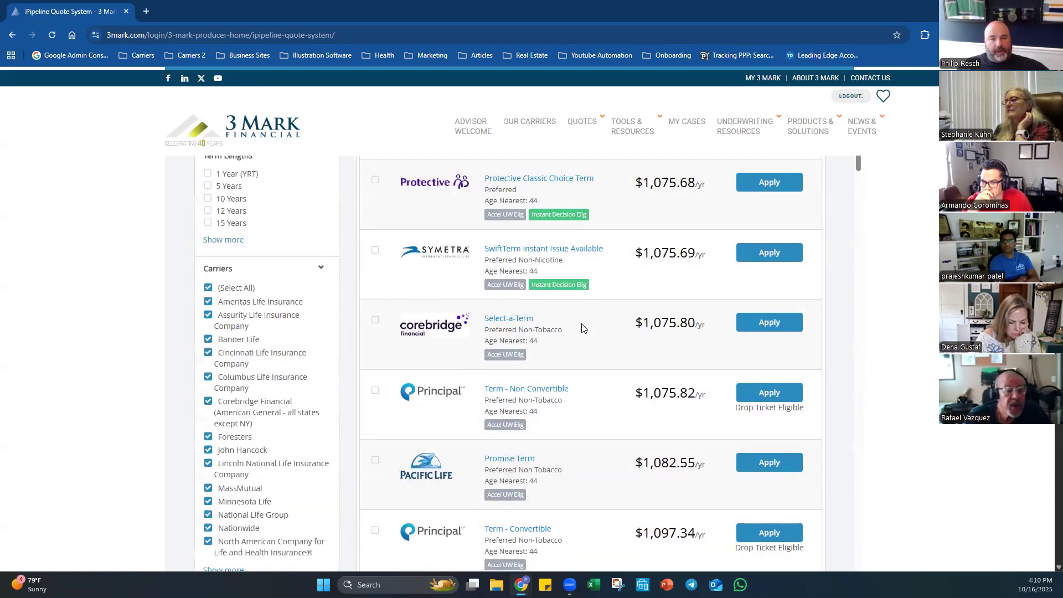
pyautogui.click(208, 293)
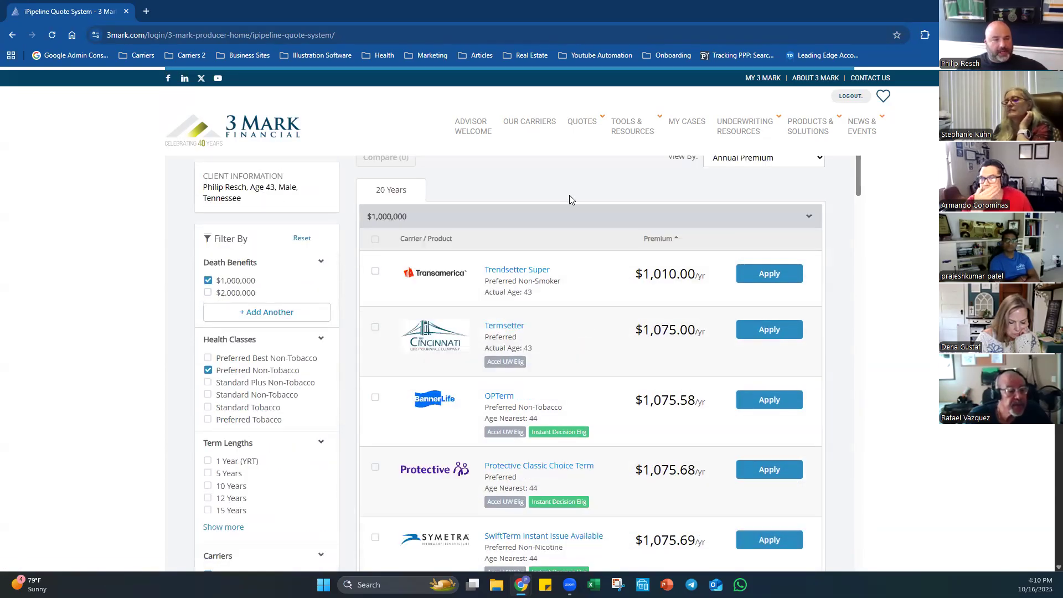
pyautogui.scroll(2, 590, 230)
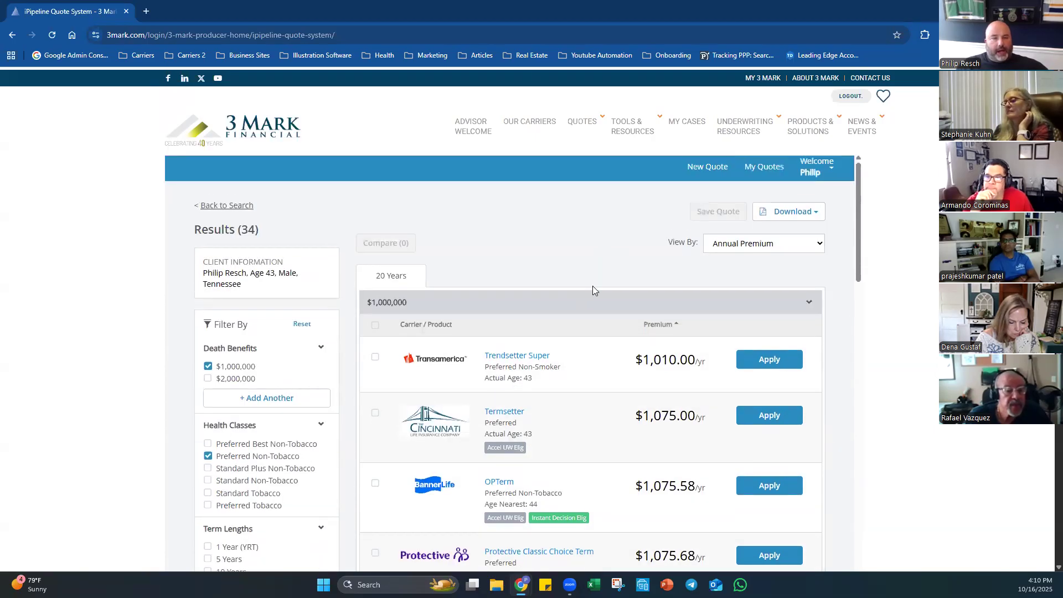
# Highlight Trendsetter Super's age and view a quote's payment breakdown.
pyautogui.scroll(-1, 619, 253)
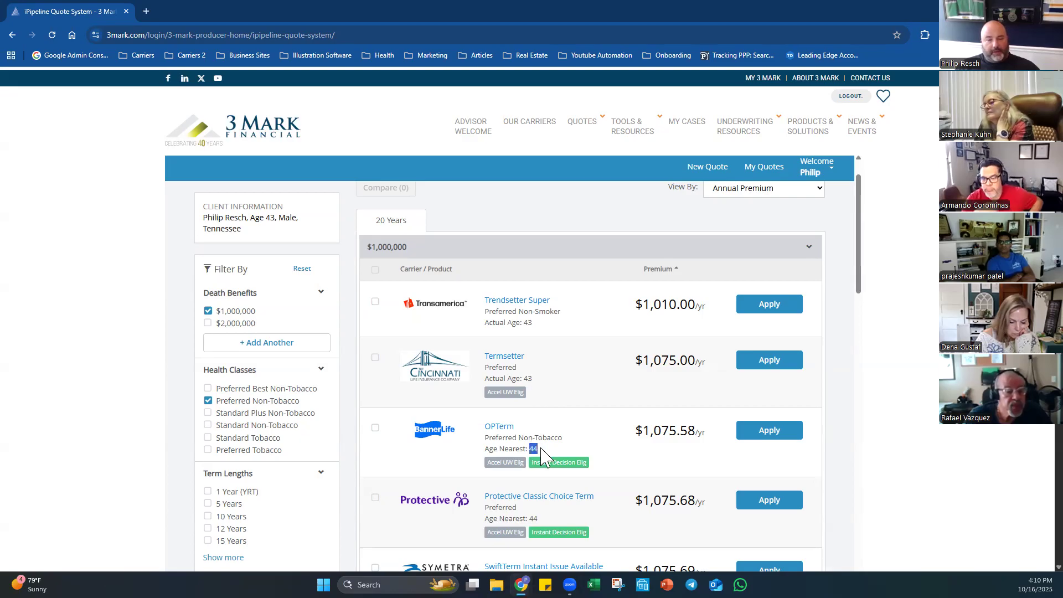
pyautogui.moveTo(524, 323); pyautogui.dragTo(532, 328)
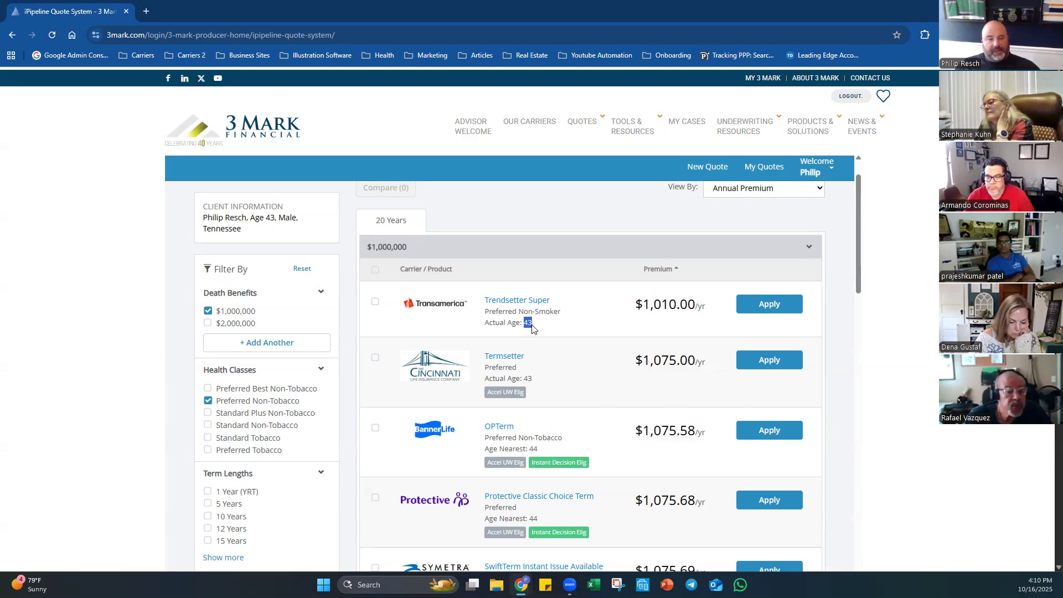
pyautogui.click(573, 329)
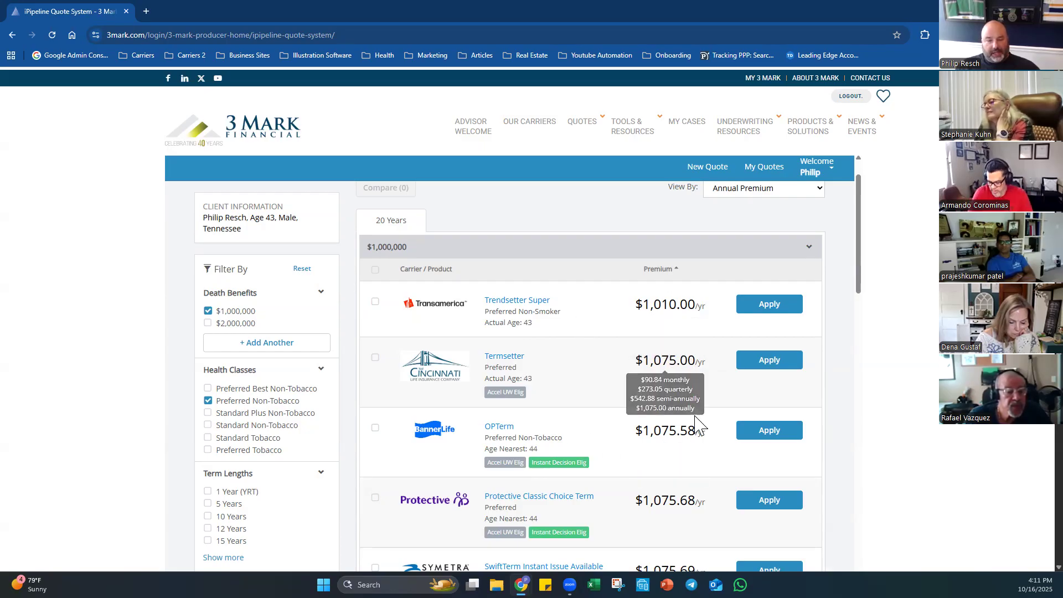
pyautogui.moveTo(689, 439)
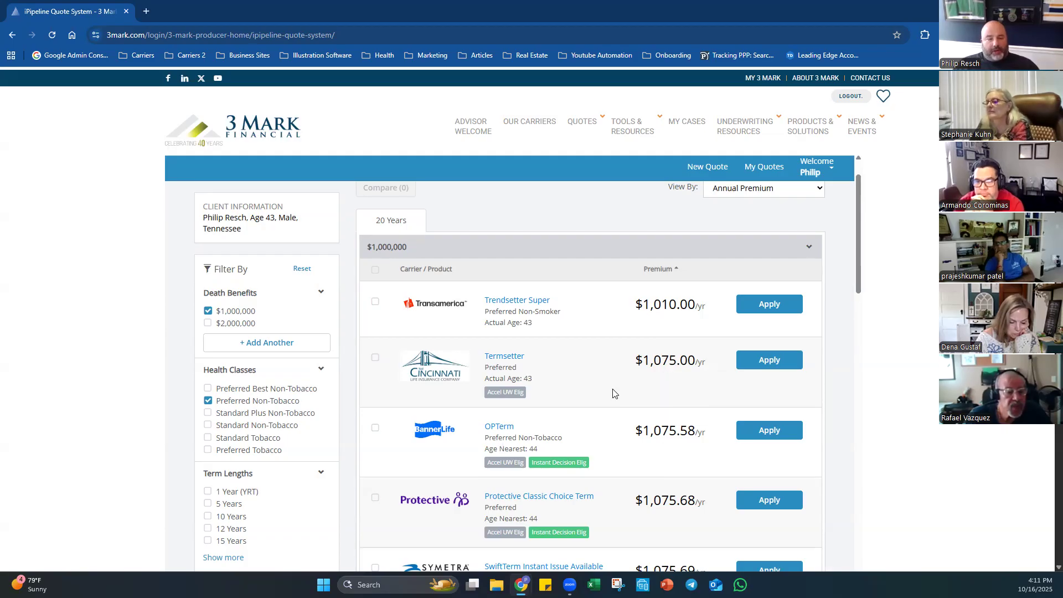
# Scroll through the remaining quotes and open the View By premium display options.
pyautogui.scroll(-2, 613, 393)
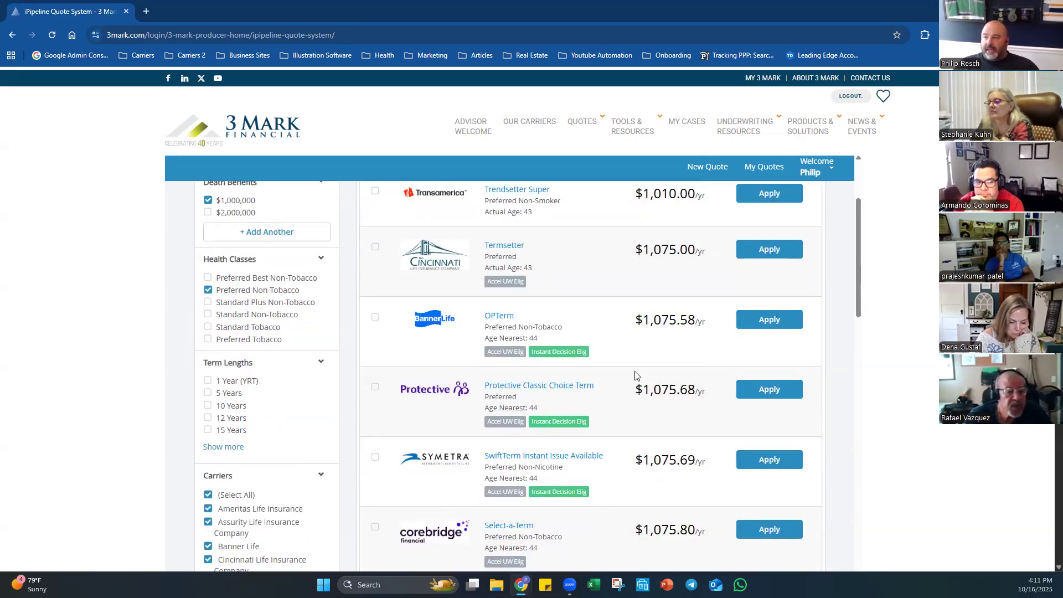
pyautogui.scroll(-2, 638, 363)
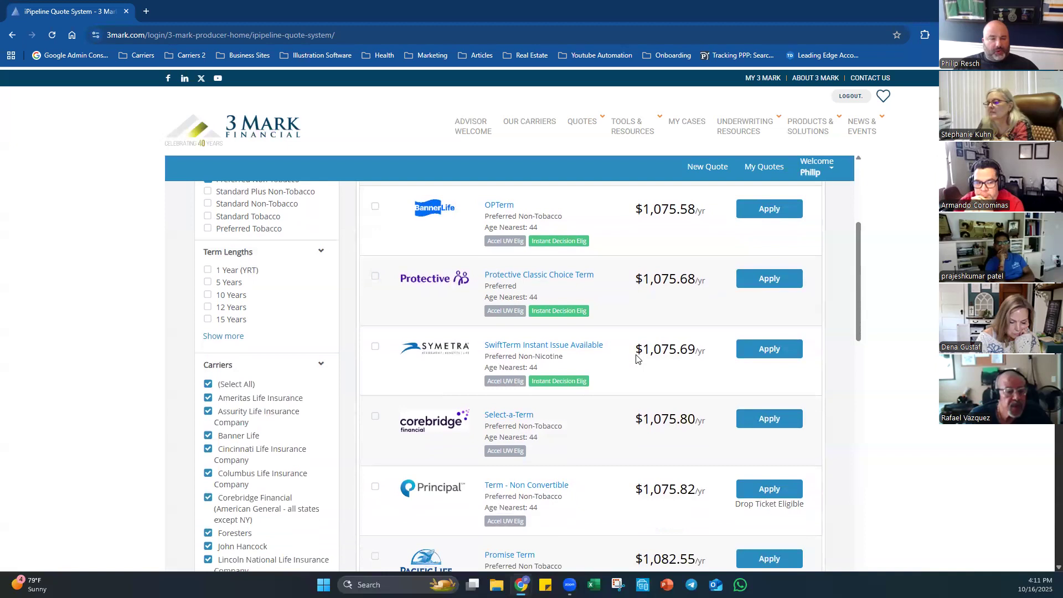
pyautogui.moveTo(485, 426); pyautogui.dragTo(550, 426)
pyautogui.click(556, 426)
pyautogui.scroll(5, 612, 407)
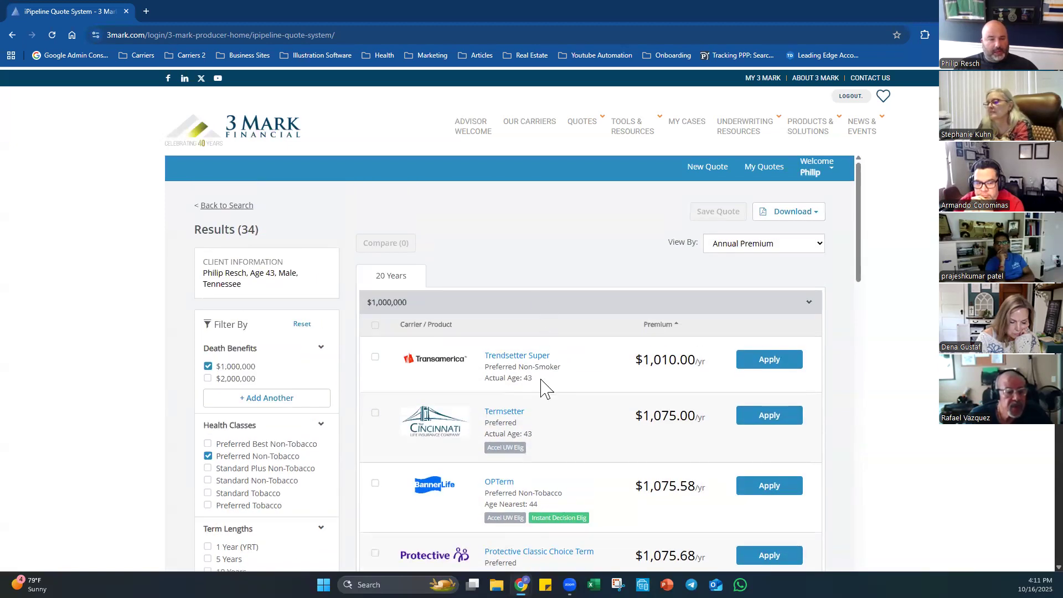
pyautogui.scroll(-2, 581, 443)
pyautogui.scroll(-2, 554, 416)
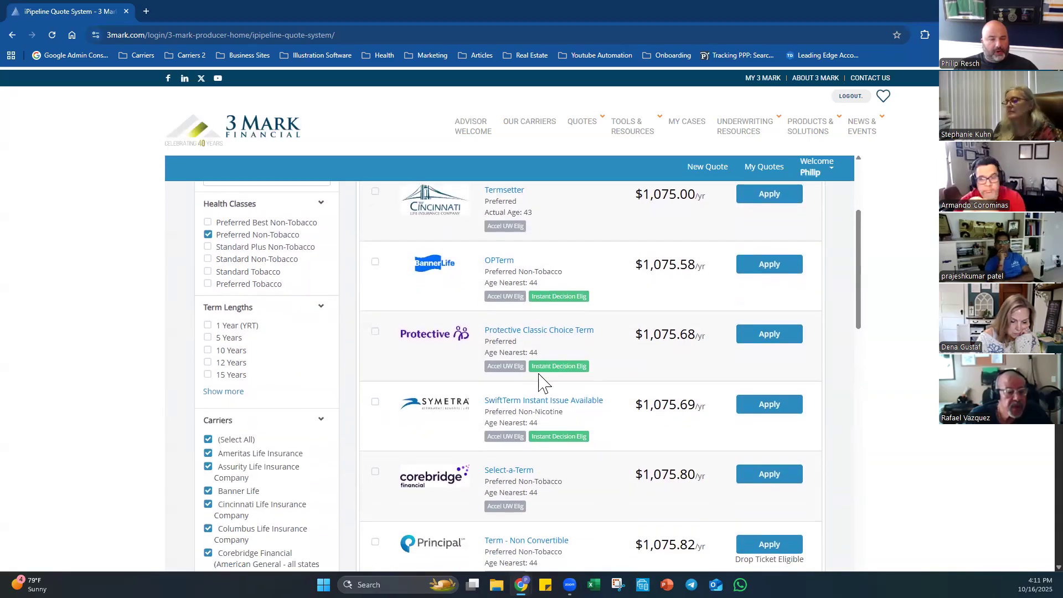
pyautogui.moveTo(684, 472)
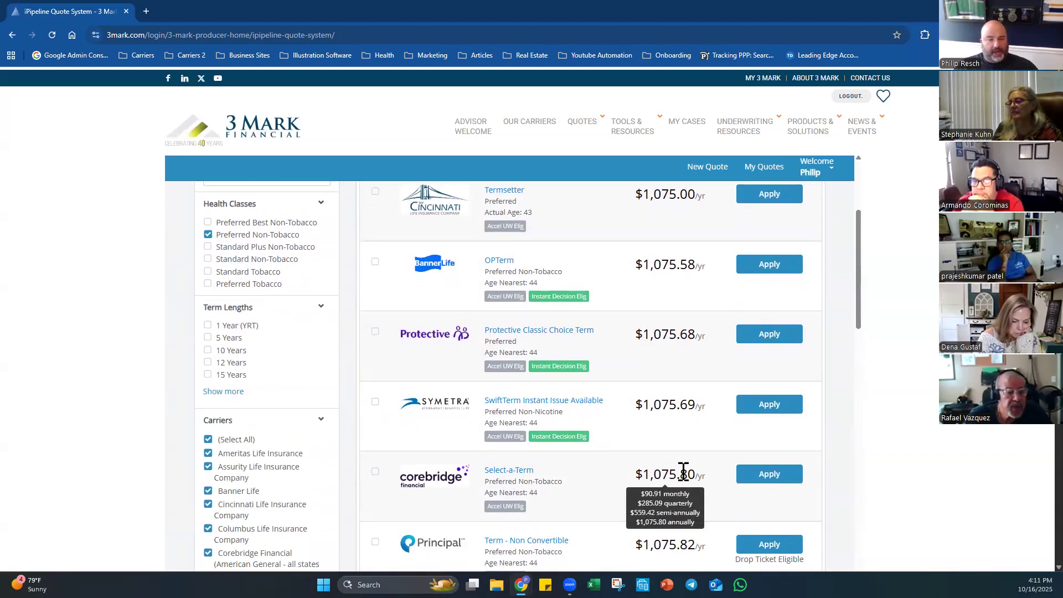
pyautogui.scroll(4, 683, 465)
pyautogui.click(772, 242)
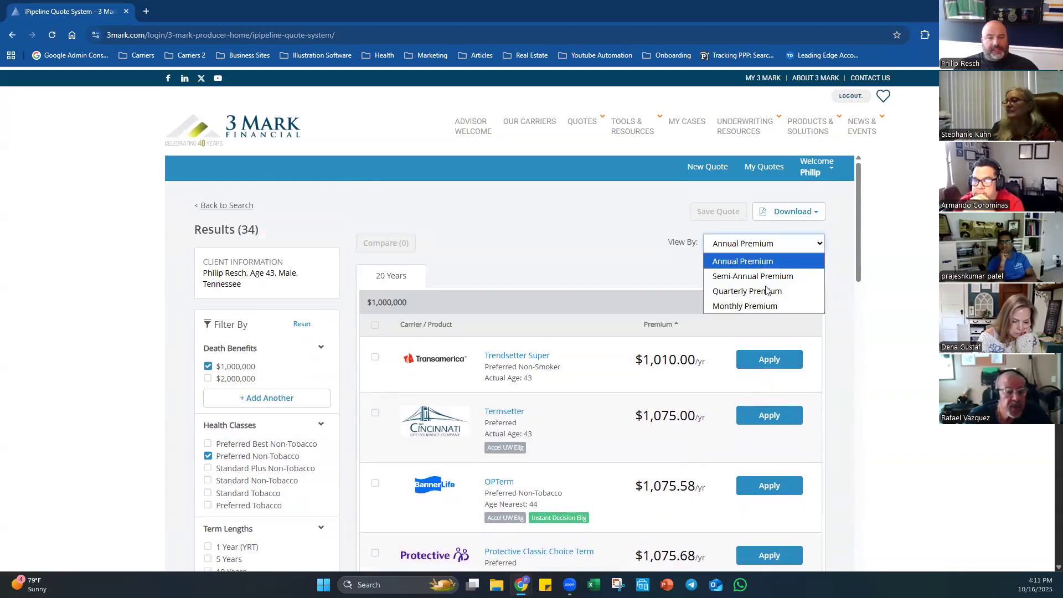
# Switch to Monthly Premium and highlight Select-a-Term details and the $85.85/mth lowest premium.
pyautogui.click(764, 306)
pyautogui.scroll(-2, 595, 388)
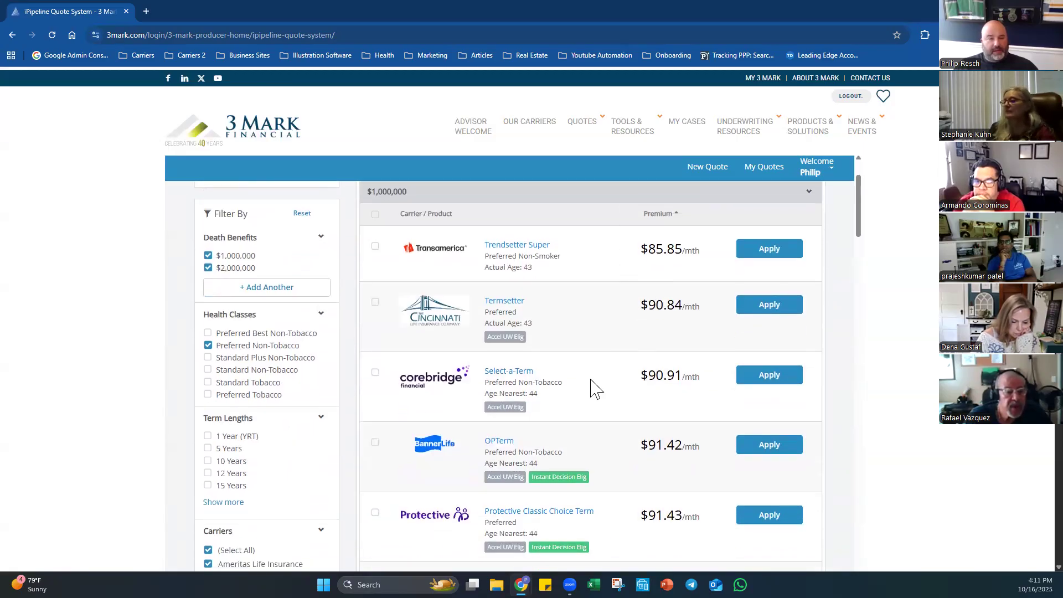
pyautogui.moveTo(486, 382); pyautogui.dragTo(556, 393)
pyautogui.click(556, 394)
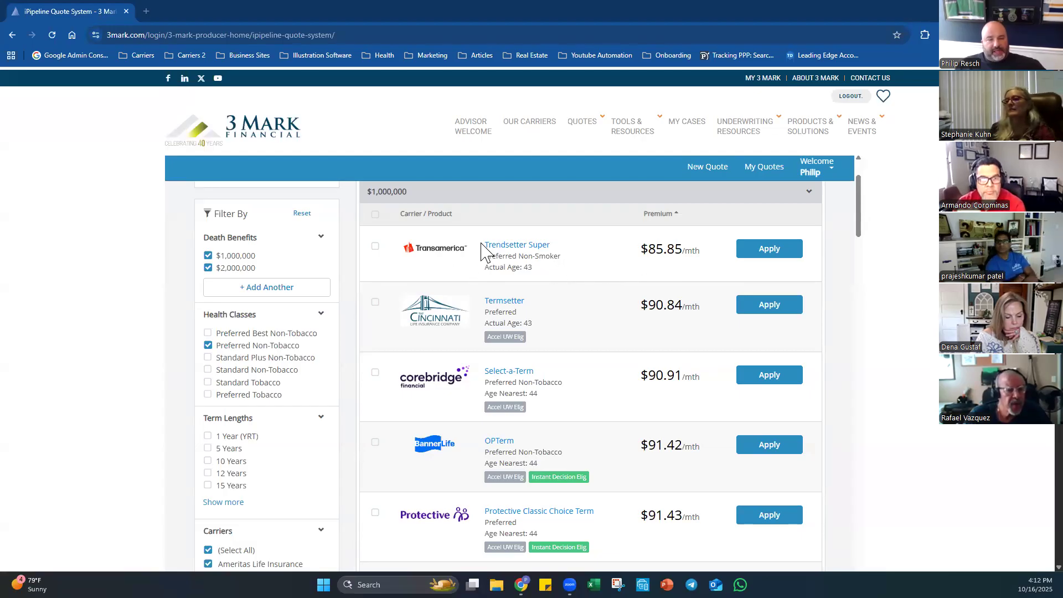
pyautogui.moveTo(641, 251); pyautogui.dragTo(696, 248)
pyautogui.click(591, 305)
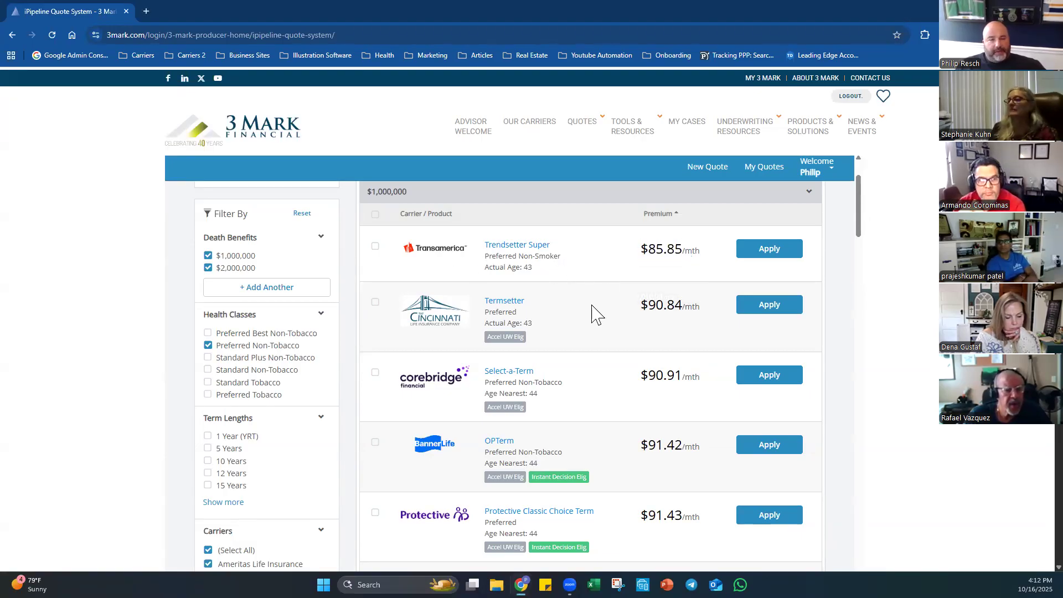
# Scroll down and highlight the QoL Flex Term product name and its monthly premium.
pyautogui.scroll(-1, 614, 326)
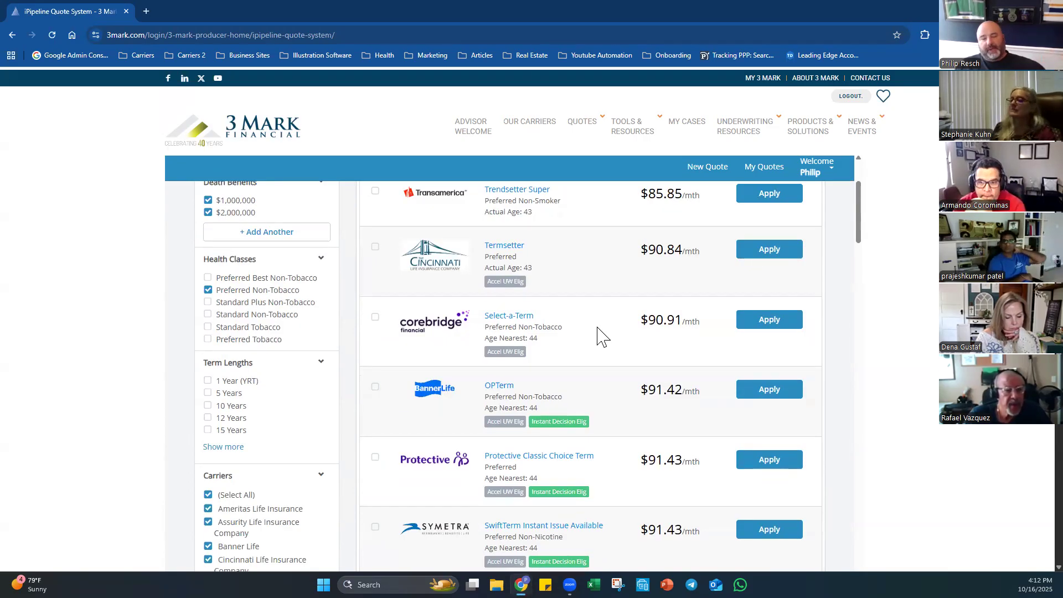
pyautogui.scroll(-1, 601, 335)
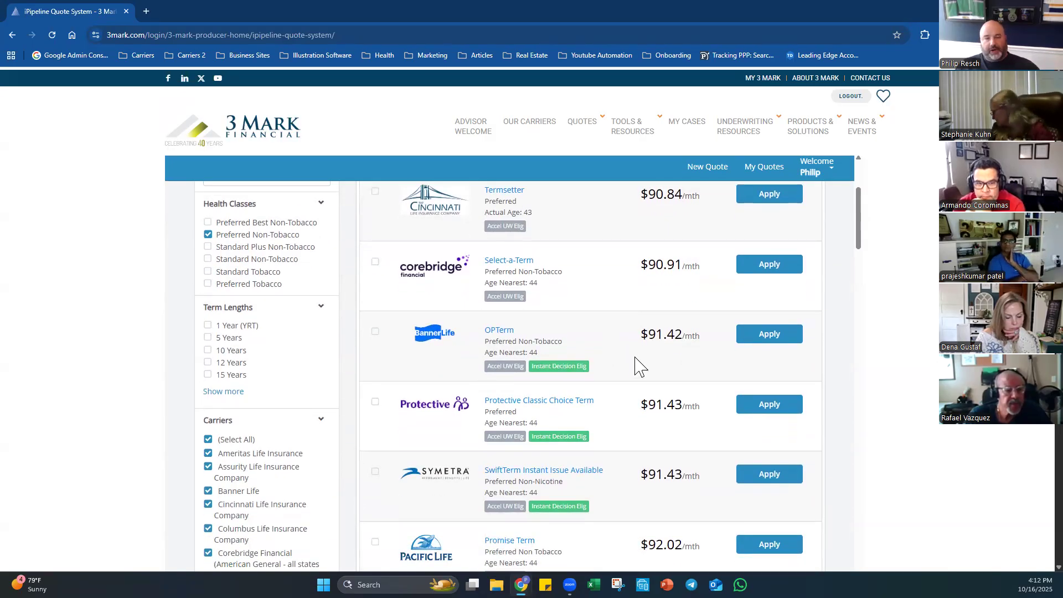
pyautogui.scroll(-5, 641, 363)
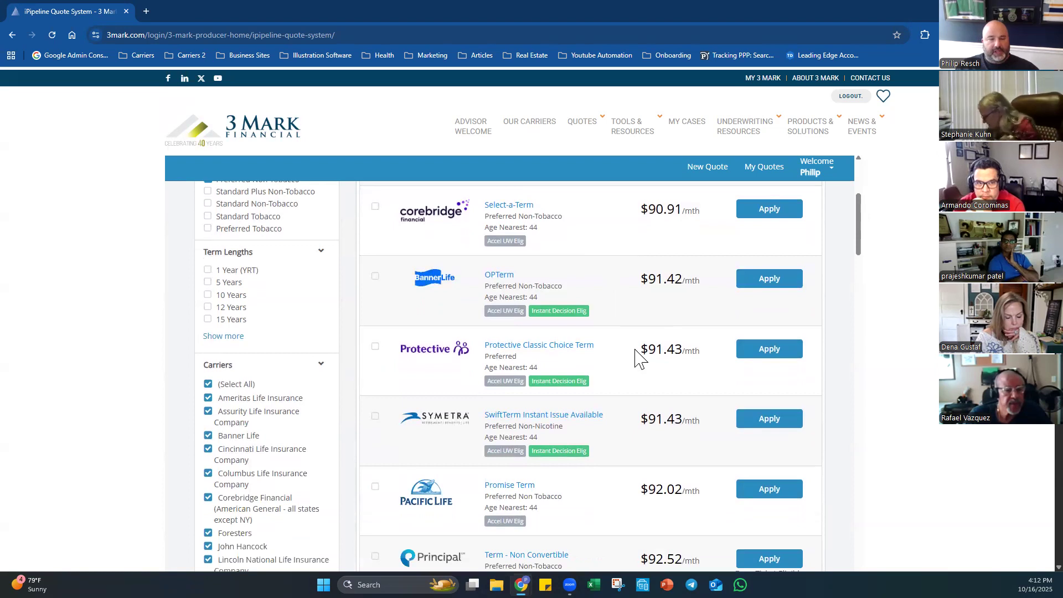
pyautogui.scroll(-7, 637, 357)
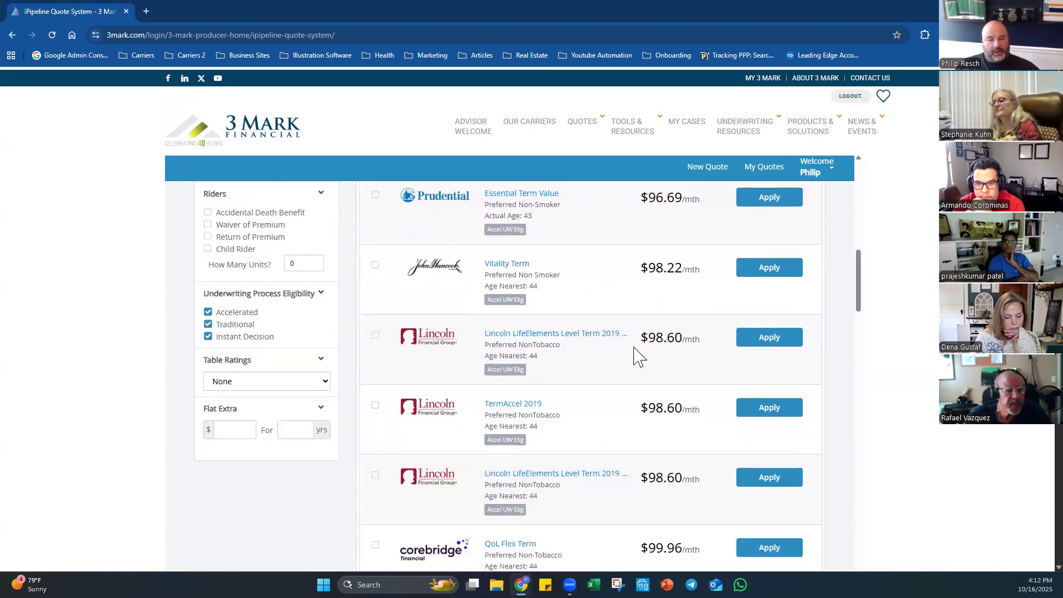
pyautogui.moveTo(495, 331); pyautogui.dragTo(541, 327)
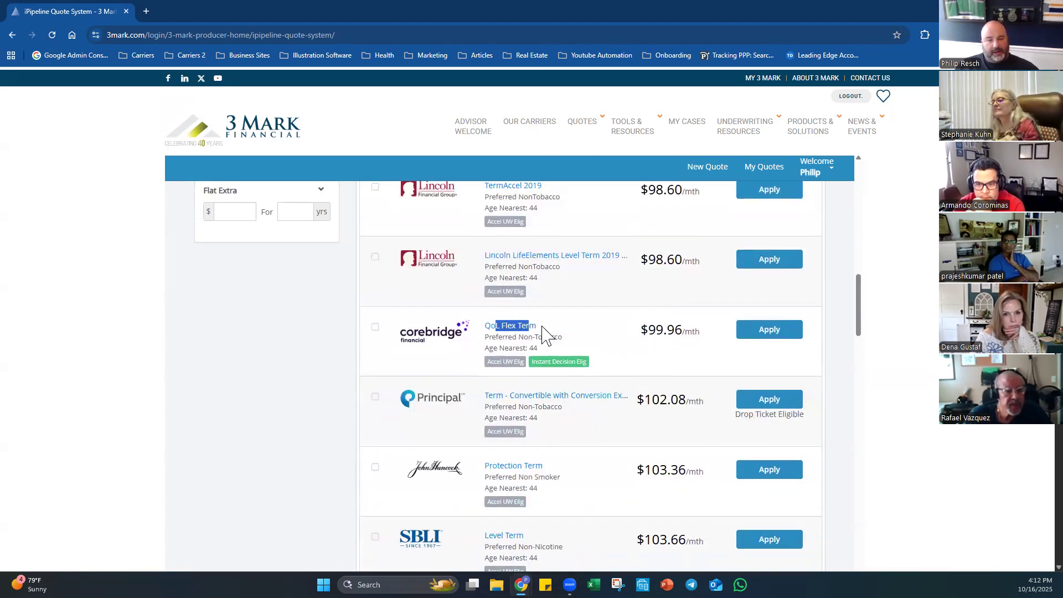
pyautogui.click(704, 318)
pyautogui.moveTo(649, 331); pyautogui.dragTo(703, 334)
pyautogui.click(703, 334)
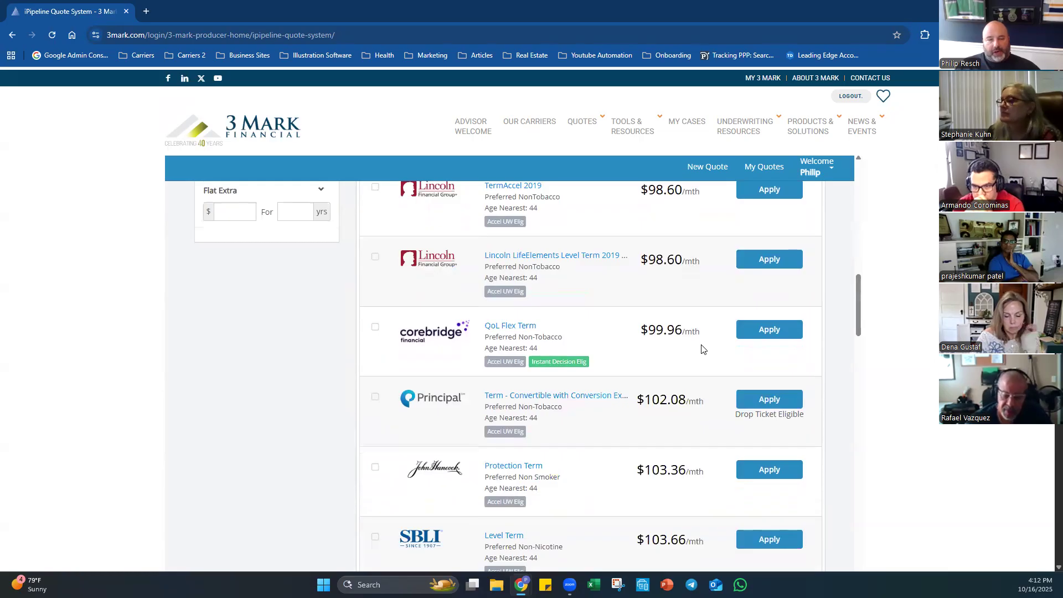
pyautogui.scroll(15, 702, 344)
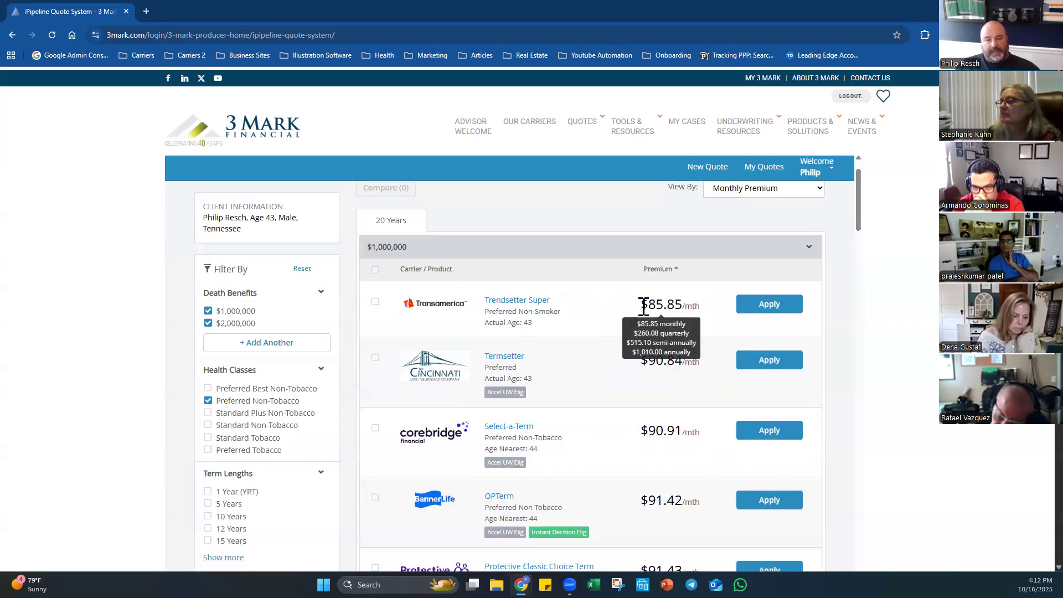
pyautogui.moveTo(640, 304); pyautogui.dragTo(697, 305)
pyautogui.click(698, 307)
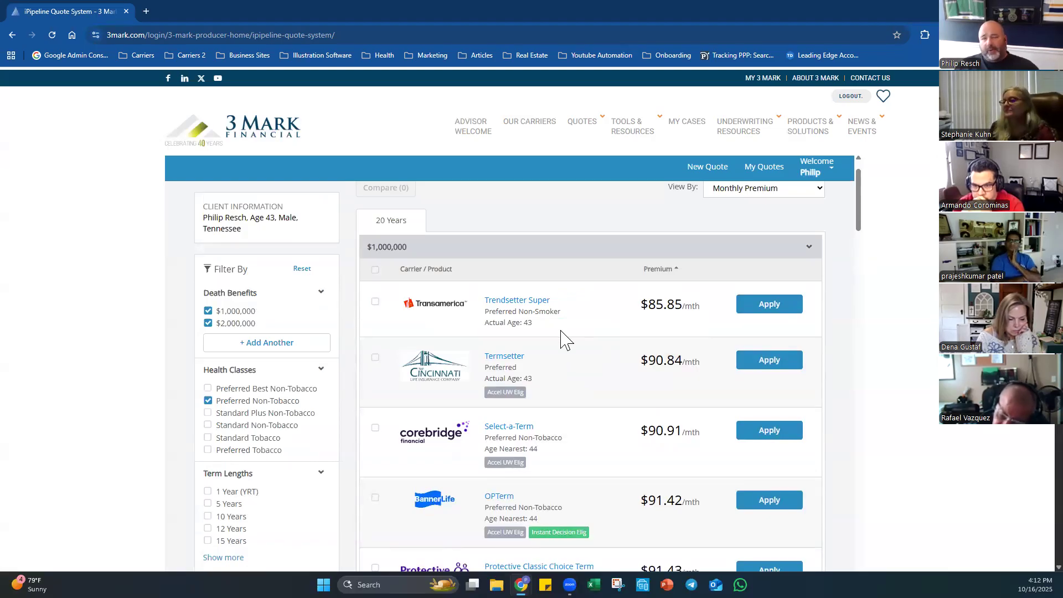
pyautogui.moveTo(648, 303); pyautogui.dragTo(696, 304)
pyautogui.click(702, 303)
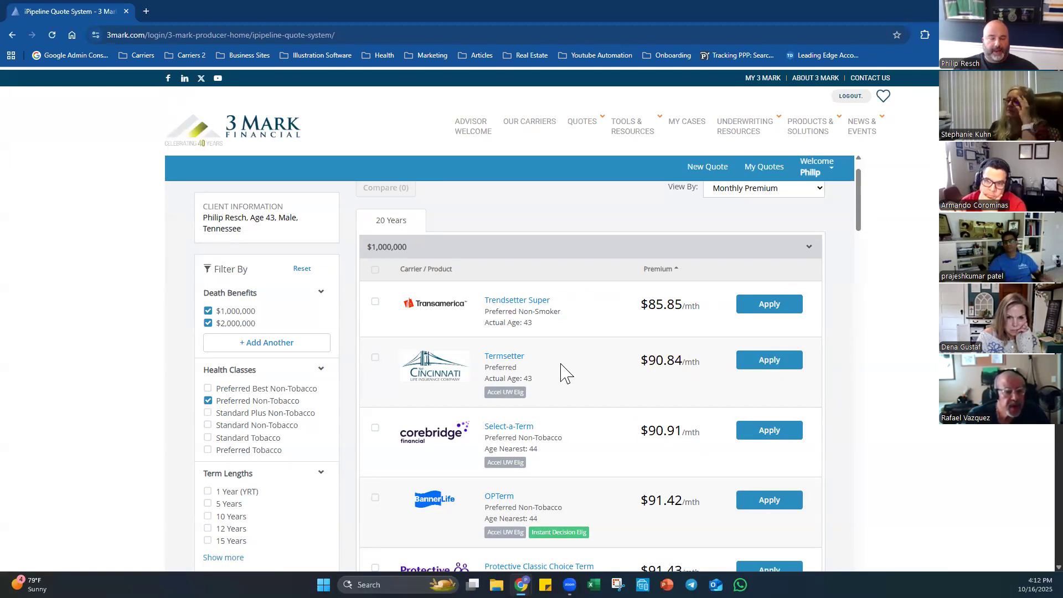
pyautogui.scroll(-5, 559, 360)
pyautogui.scroll(-10, 557, 349)
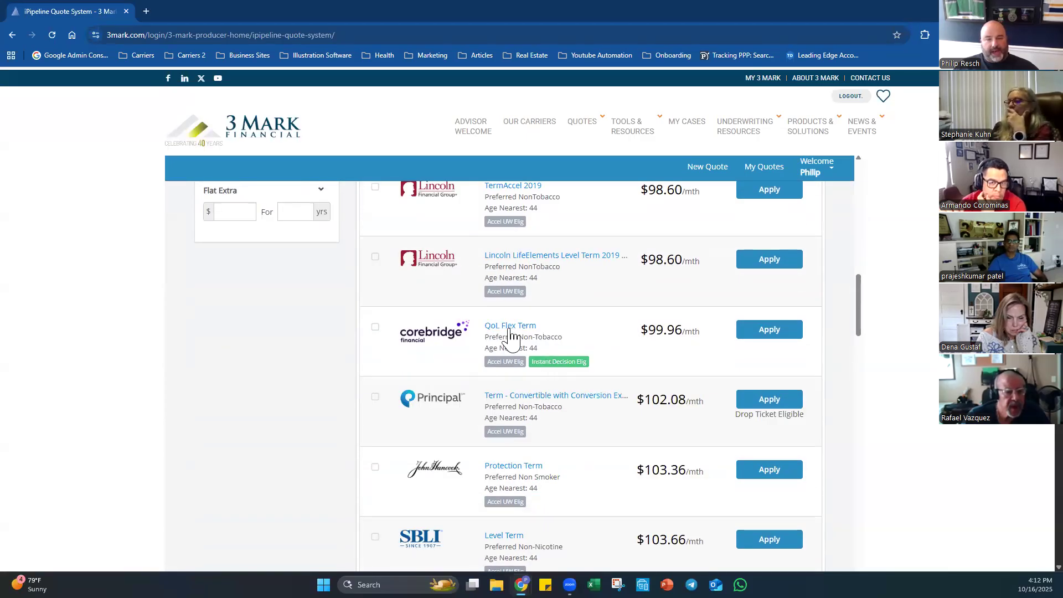
pyautogui.scroll(-5, 576, 335)
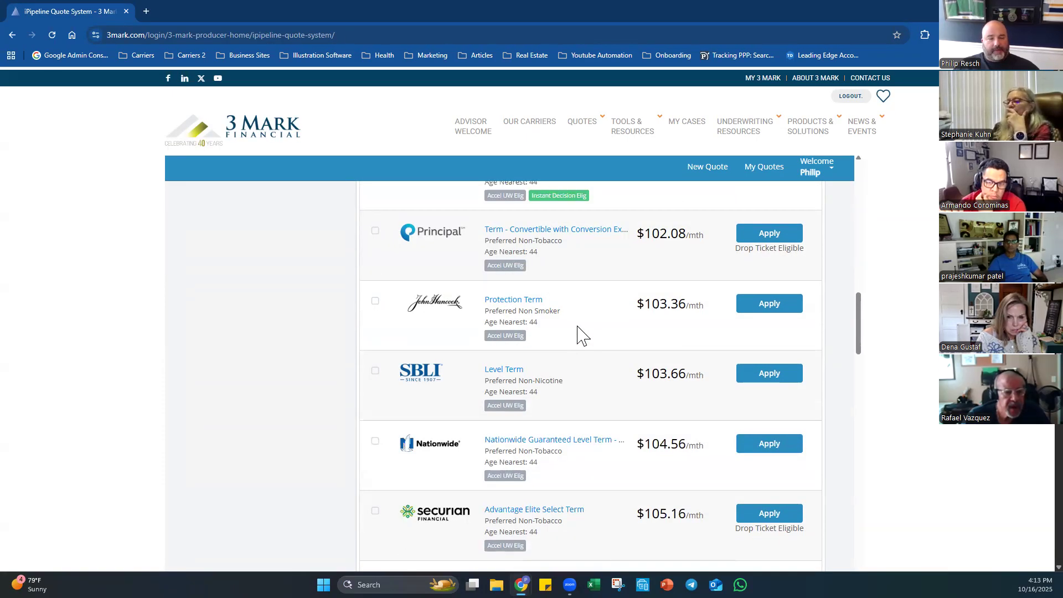
pyautogui.scroll(-6, 573, 330)
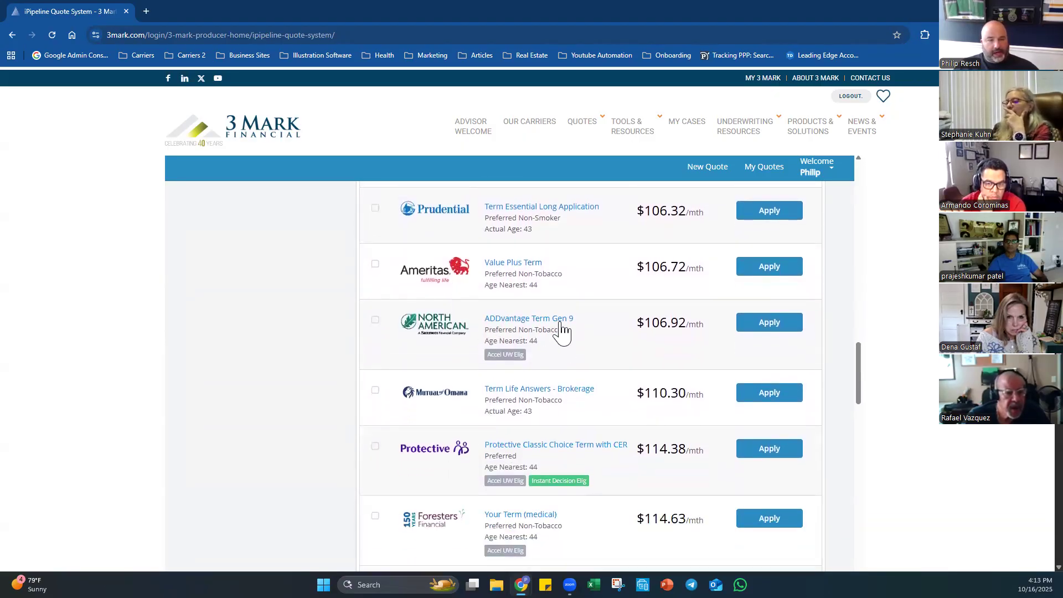
pyautogui.scroll(-3, 581, 327)
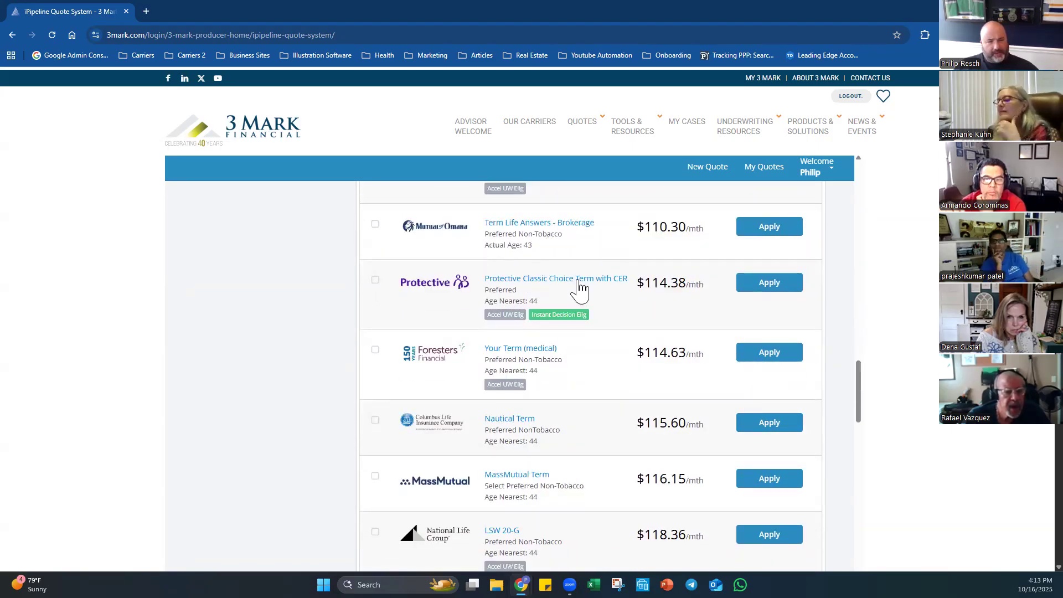
pyautogui.scroll(-2, 591, 280)
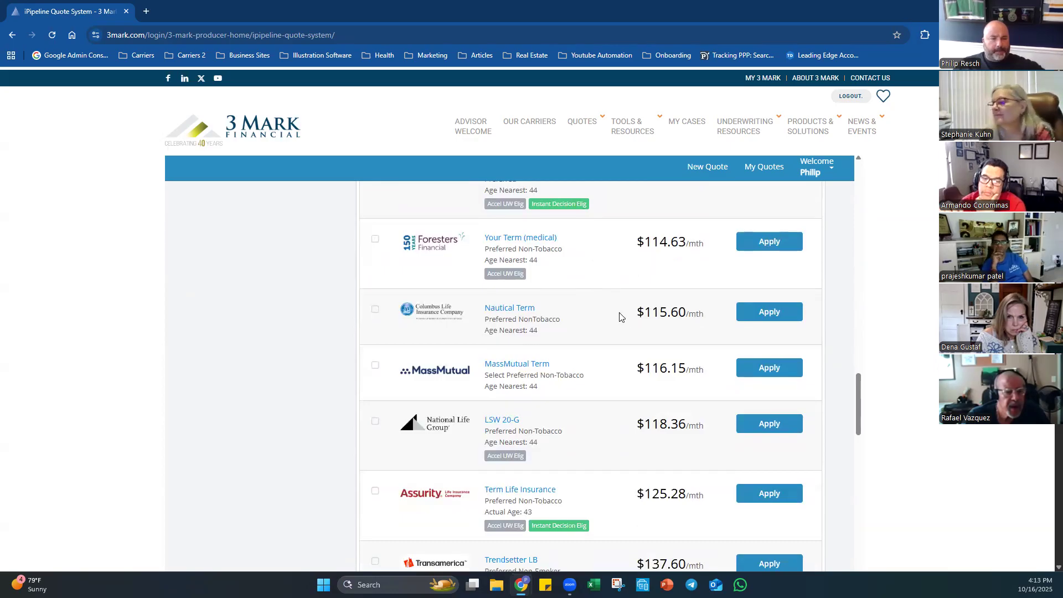
pyautogui.scroll(-1, 621, 317)
pyautogui.moveTo(662, 372)
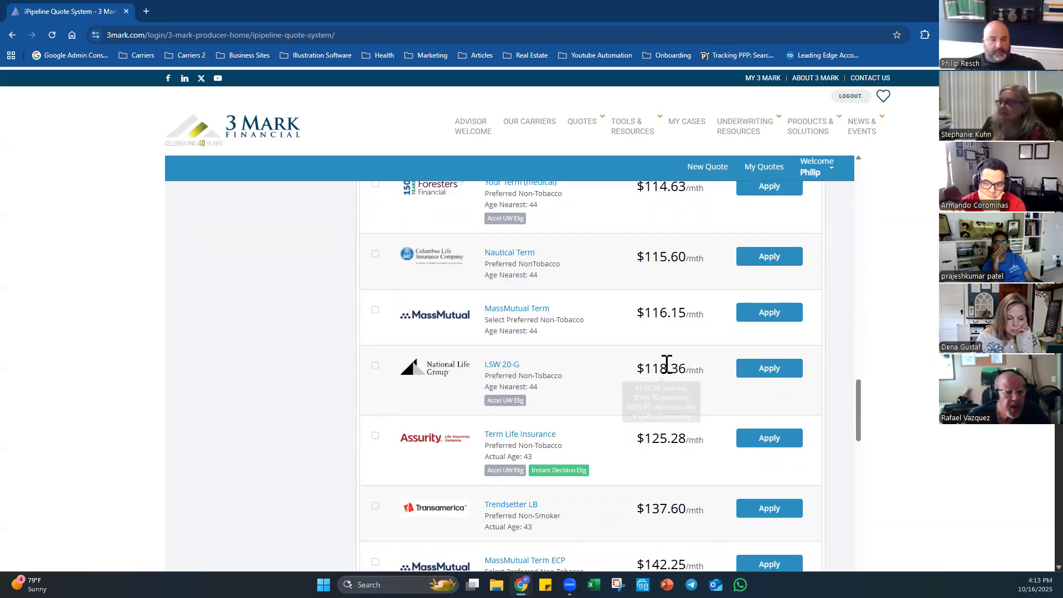
pyautogui.scroll(-1, 665, 357)
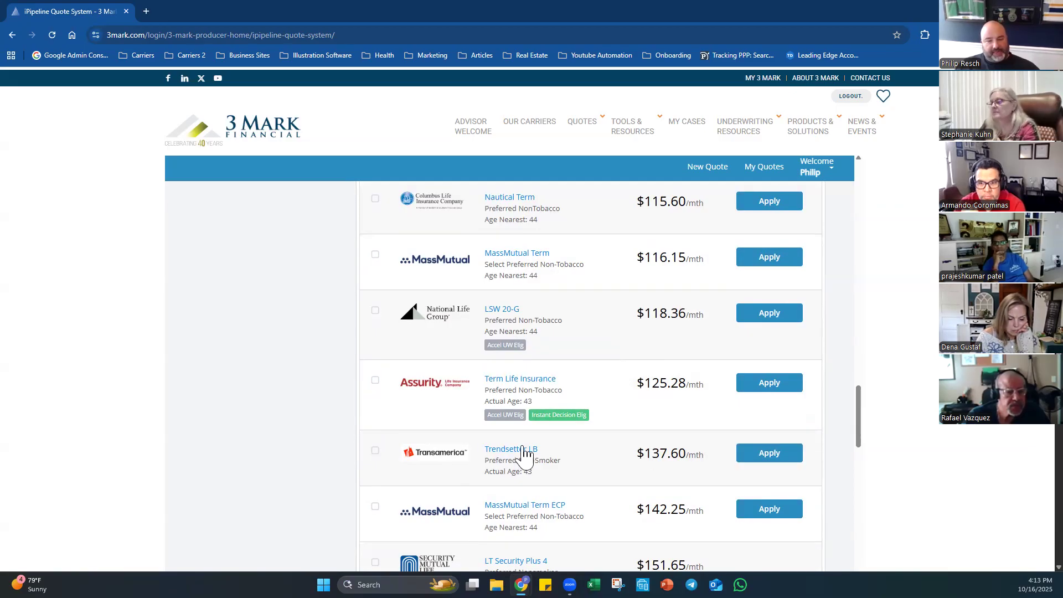
pyautogui.moveTo(634, 457); pyautogui.dragTo(713, 460)
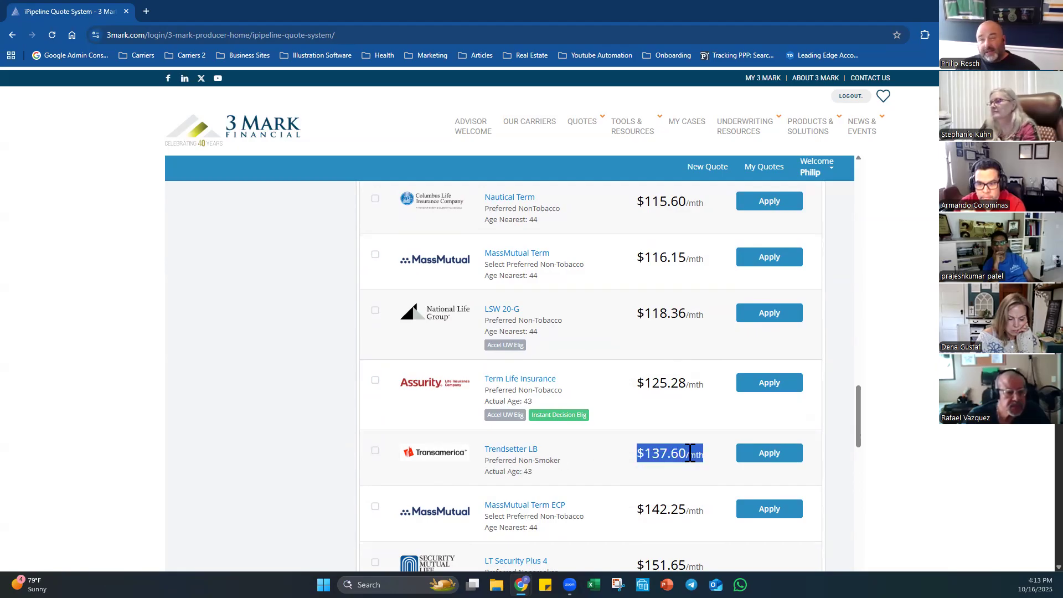
pyautogui.click(612, 471)
pyautogui.scroll(-3, 622, 442)
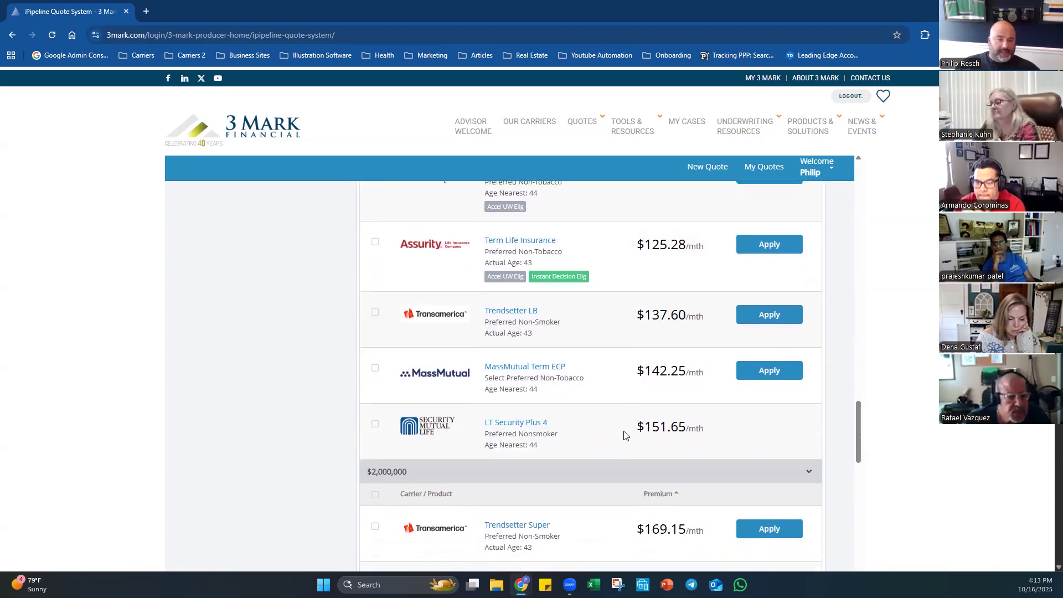
pyautogui.scroll(10, 676, 427)
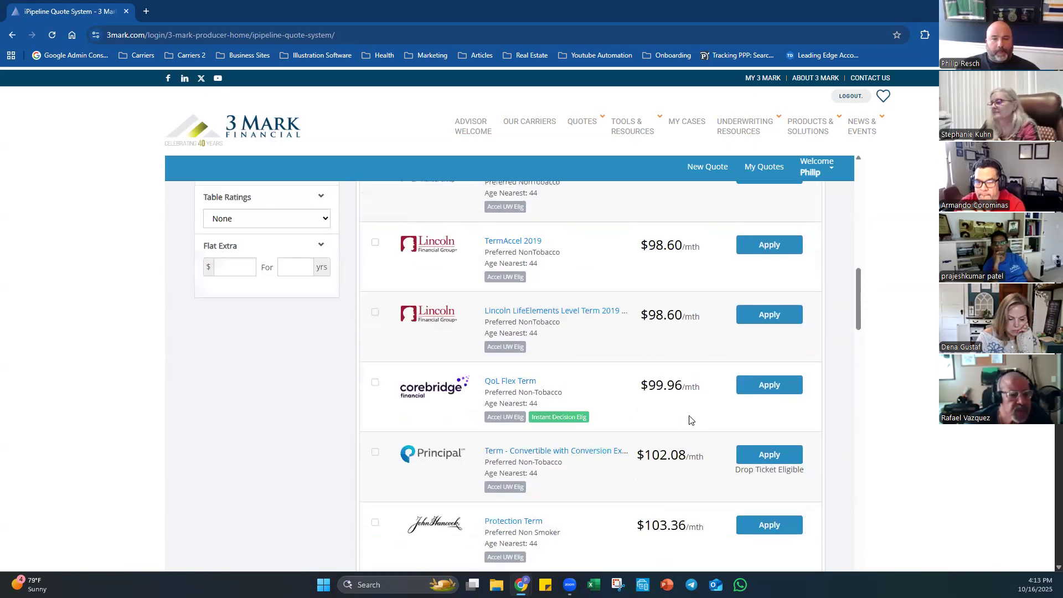
pyautogui.scroll(8, 686, 415)
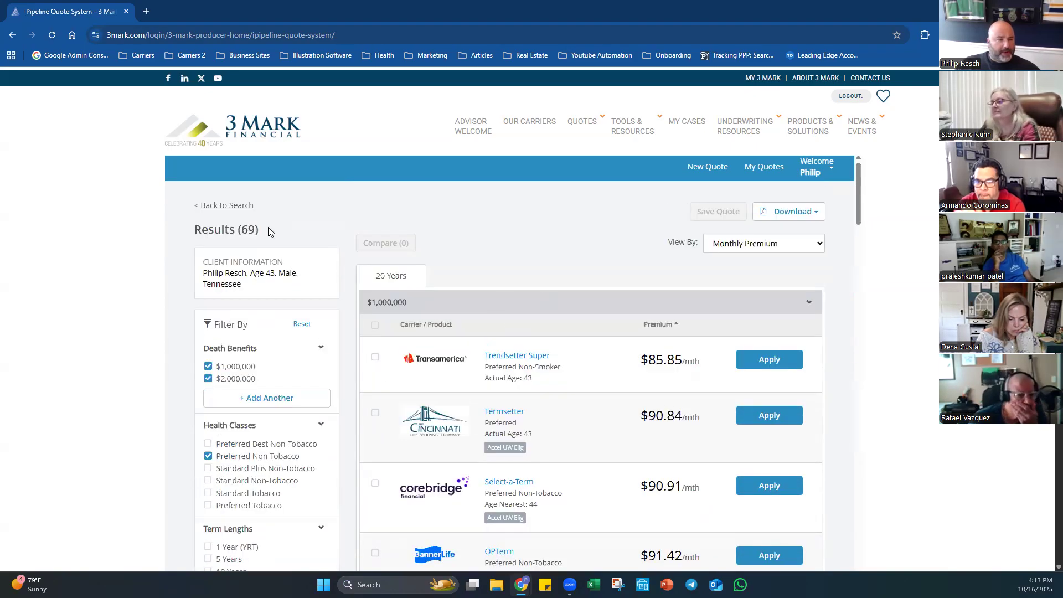
# Return to the quote search form and change the client's state to New York.
pyautogui.click(245, 207)
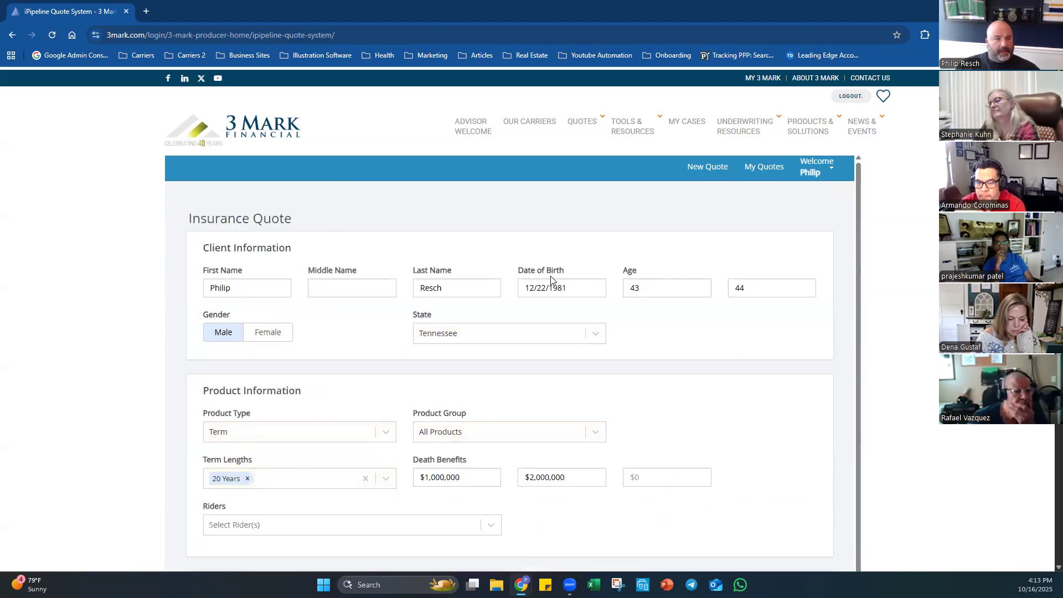
pyautogui.click(601, 337)
pyautogui.scroll(-7, 541, 418)
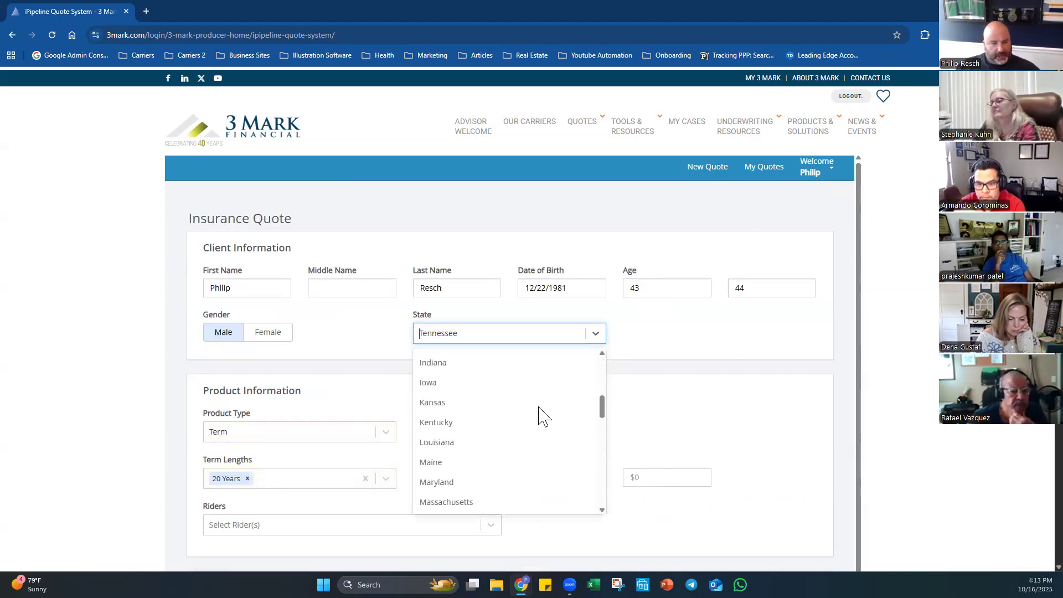
pyautogui.scroll(-3, 507, 435)
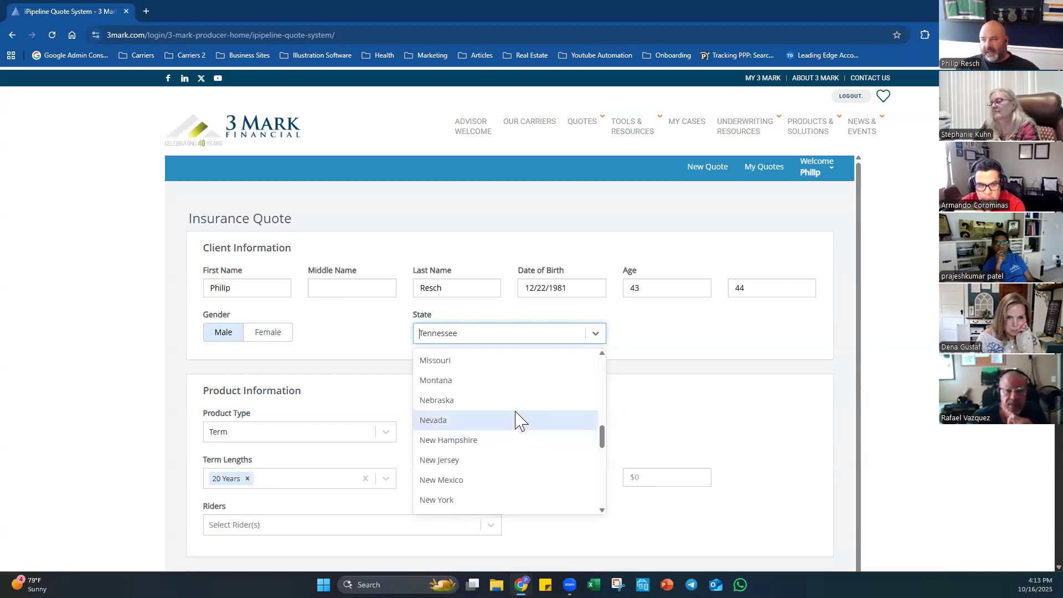
pyautogui.scroll(-2, 508, 415)
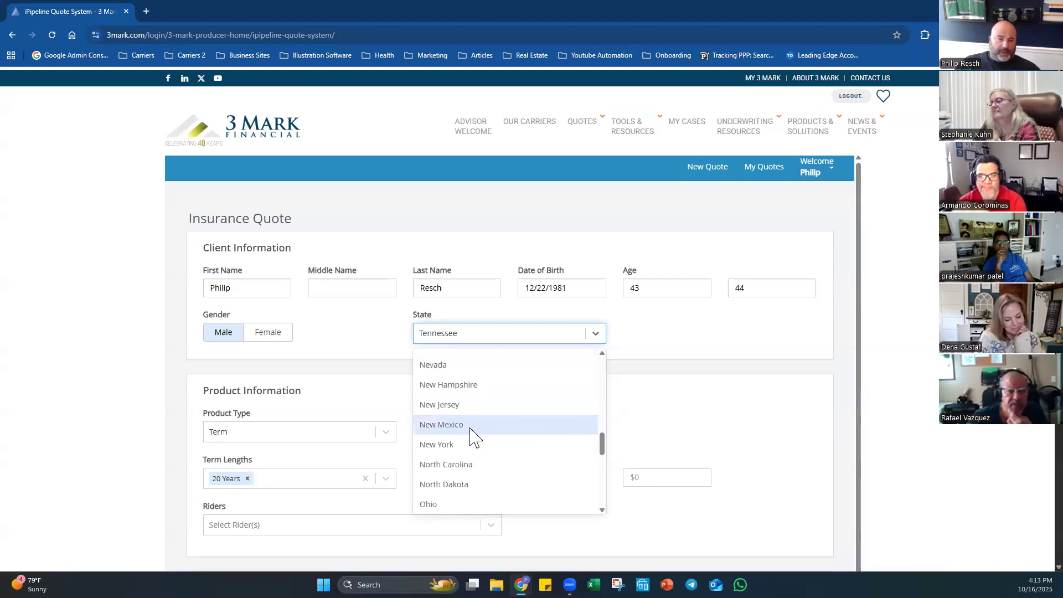
pyautogui.click(475, 444)
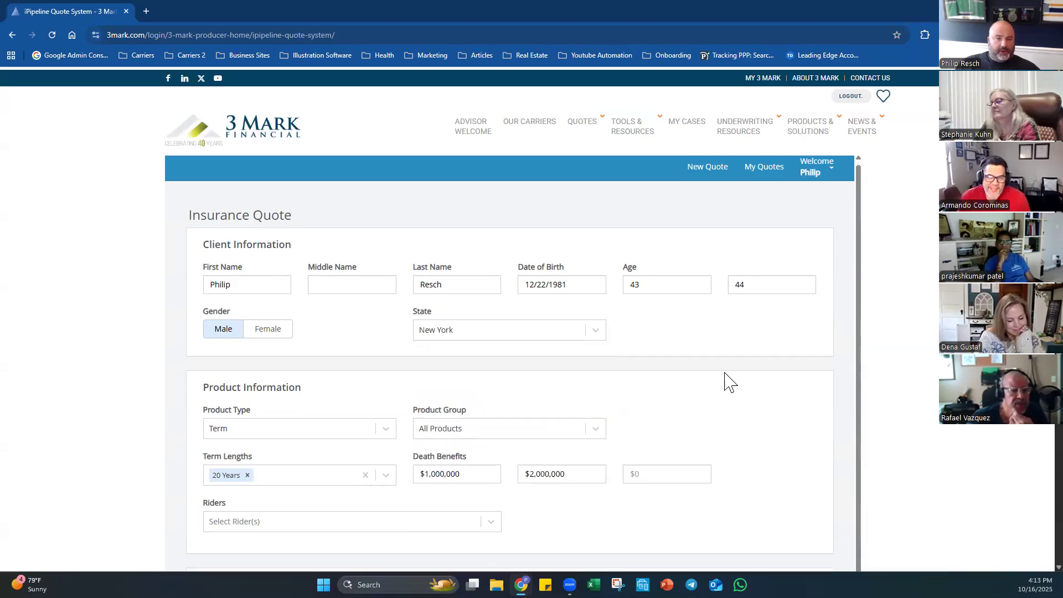
# Delete the $2,000,000 second death benefit, leaving only $1,000,000.
pyautogui.scroll(-2, 728, 381)
pyautogui.click(586, 353)
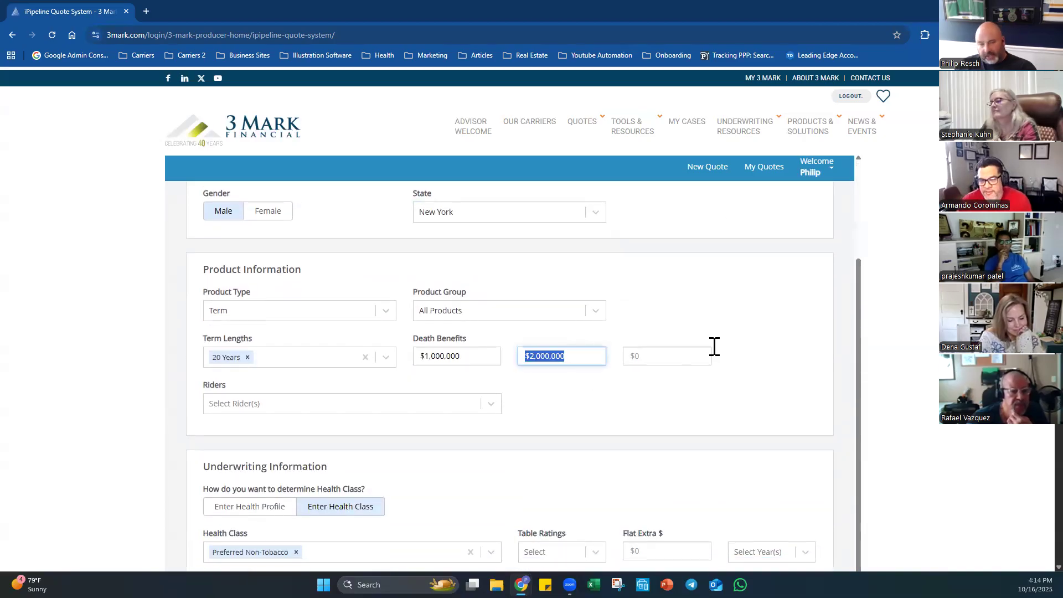
pyautogui.press('BackSpace')
pyautogui.scroll(-4, 767, 355)
# Rerun the quotes and scroll New York annual results from William Penn OPTerm to LT Security Plus 4.
pyautogui.click(511, 435)
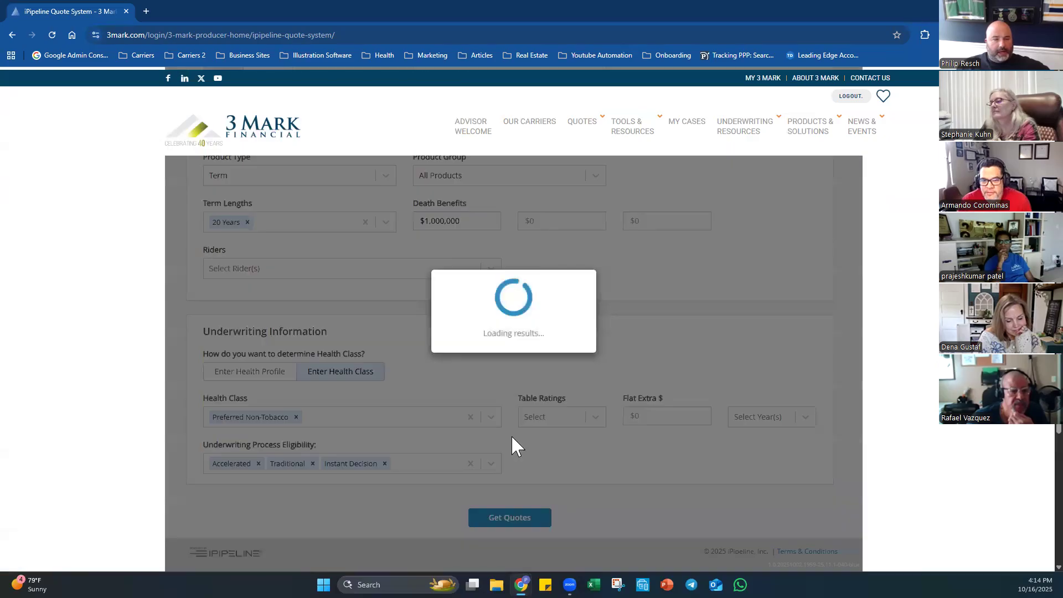
pyautogui.scroll(-6, 766, 339)
pyautogui.scroll(6, 768, 337)
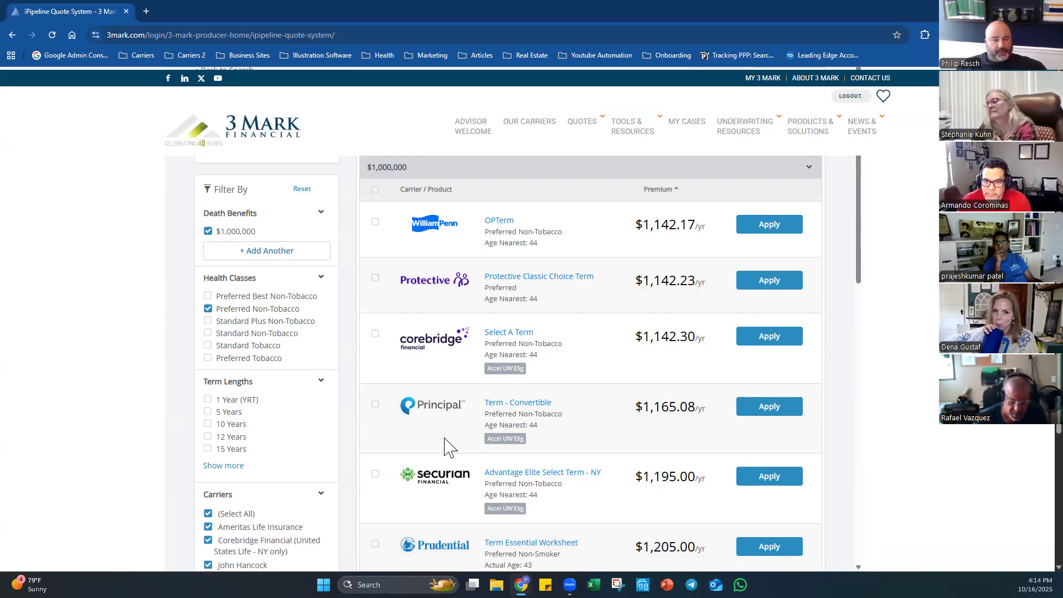
pyautogui.scroll(-2, 459, 437)
pyautogui.scroll(-4, 470, 443)
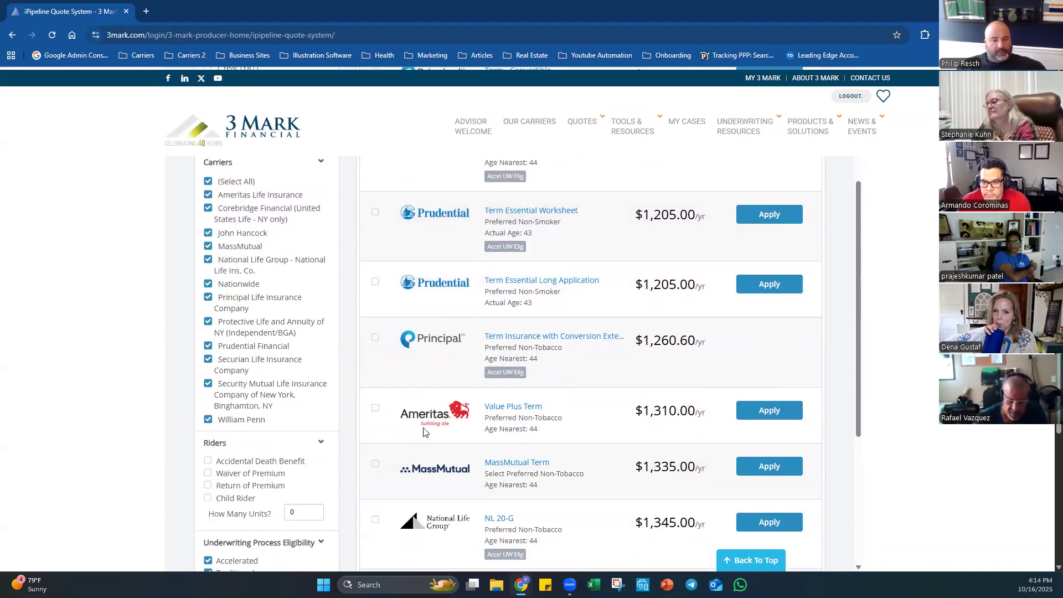
pyautogui.scroll(-2, 532, 421)
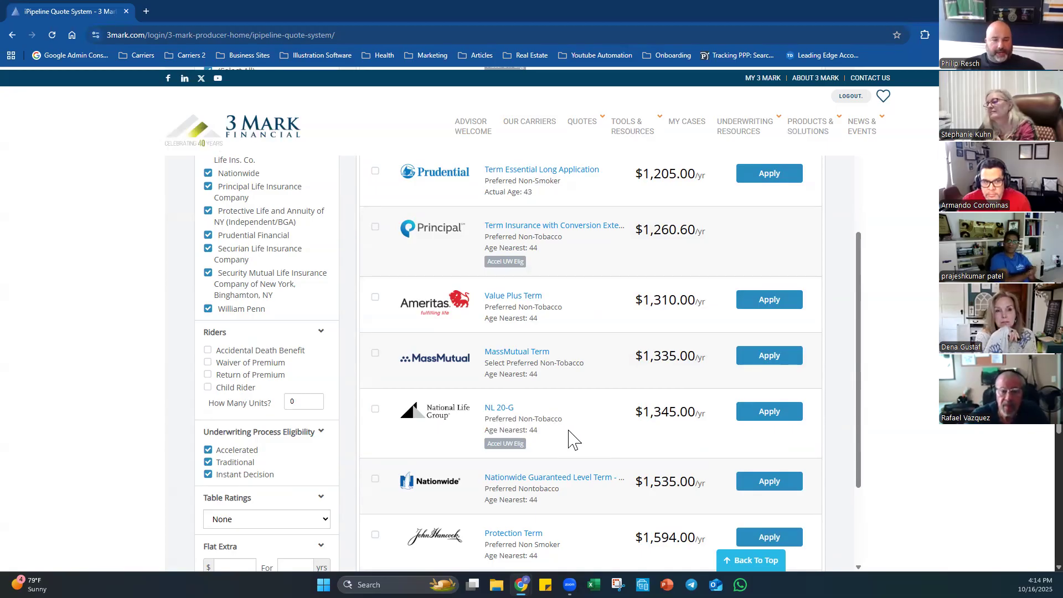
pyautogui.scroll(-2, 577, 422)
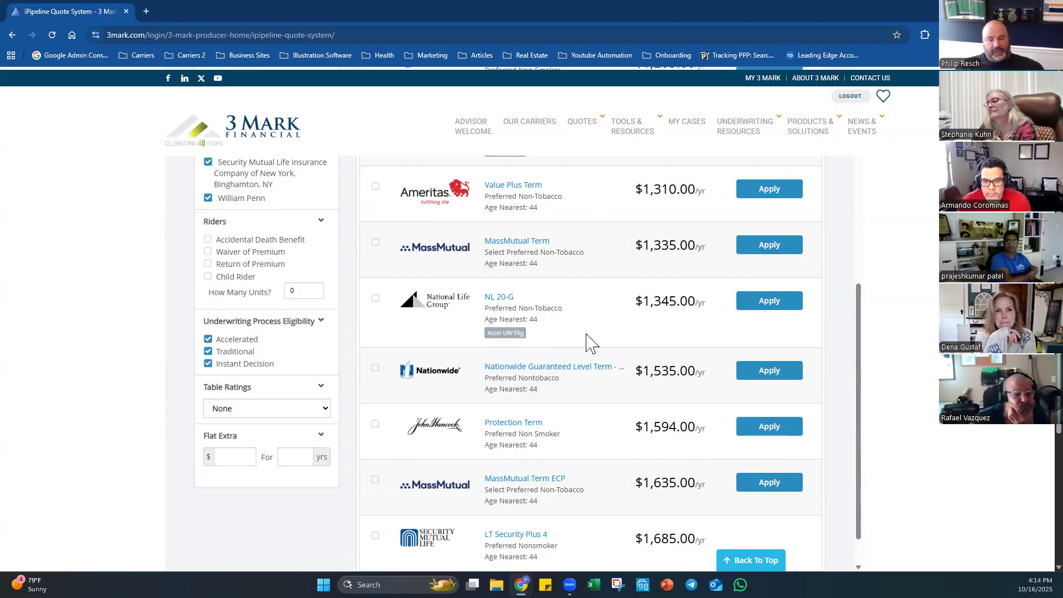
pyautogui.scroll(-1, 589, 332)
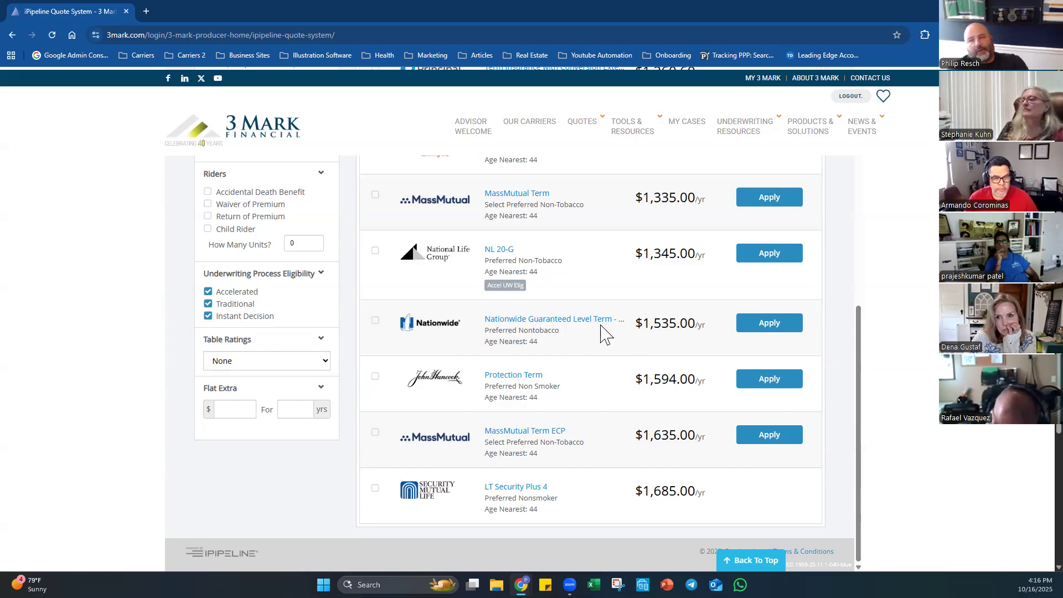
# Go back to the quote search, change the client's state to Alabama, and rerun the quotes.
pyautogui.scroll(15, 602, 327)
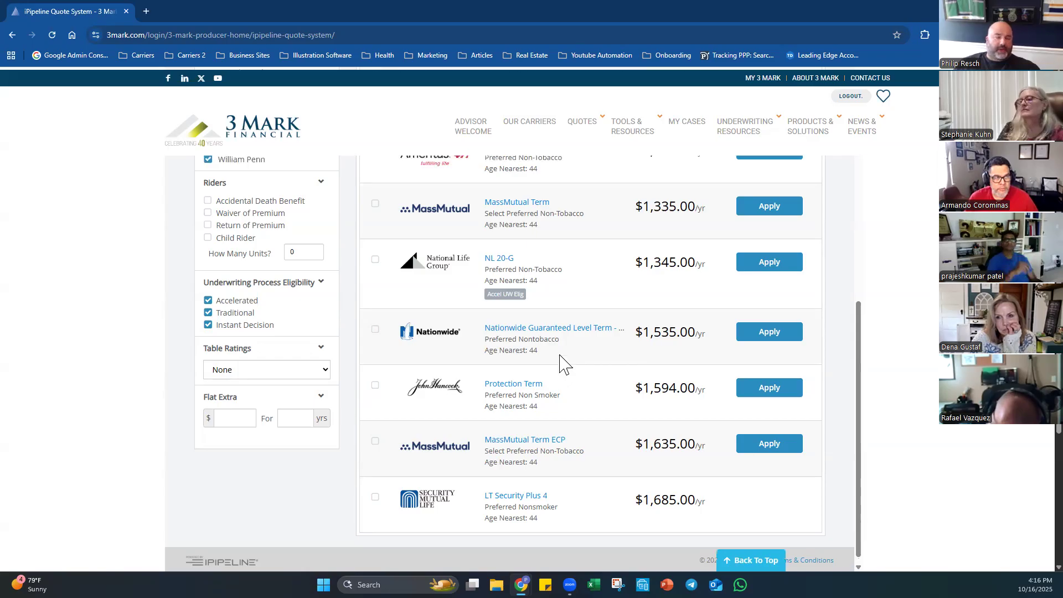
pyautogui.scroll(3, 391, 229)
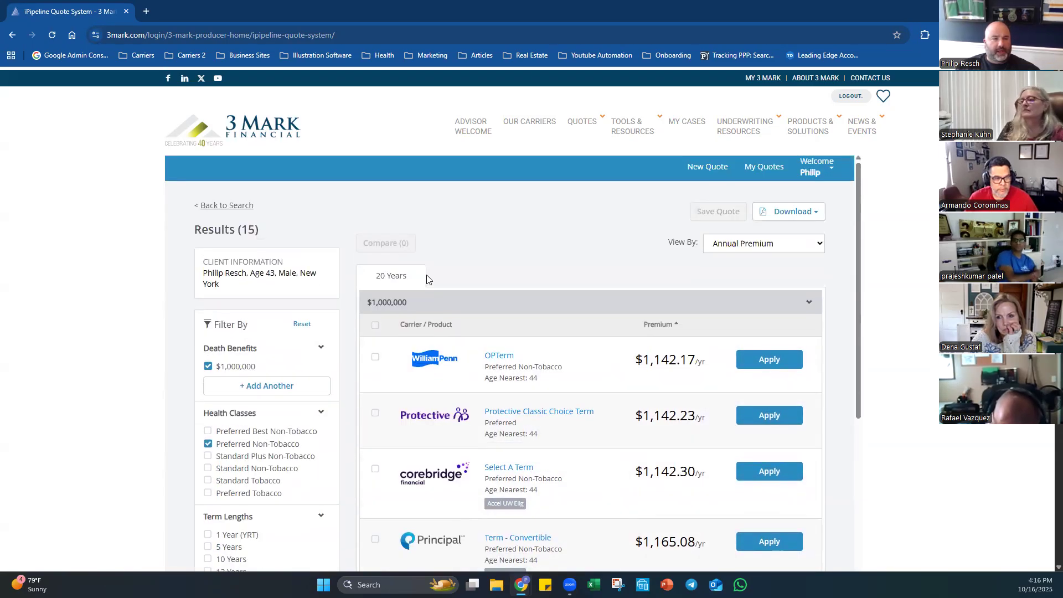
pyautogui.click(221, 206)
pyautogui.scroll(-1, 682, 359)
pyautogui.scroll(-2, 682, 359)
pyautogui.click(598, 215)
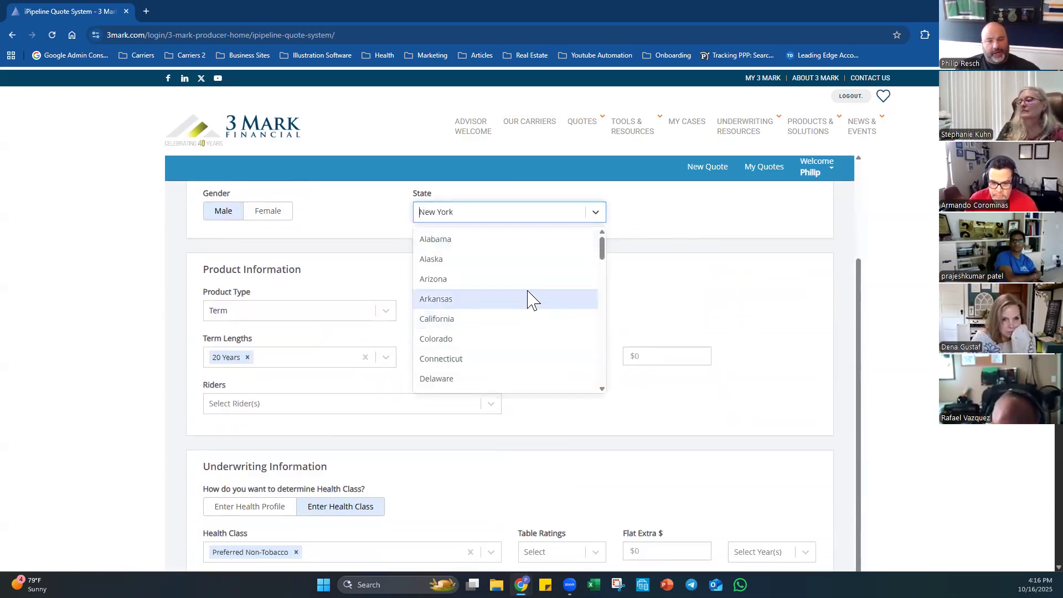
pyautogui.click(531, 243)
pyautogui.scroll(-5, 776, 333)
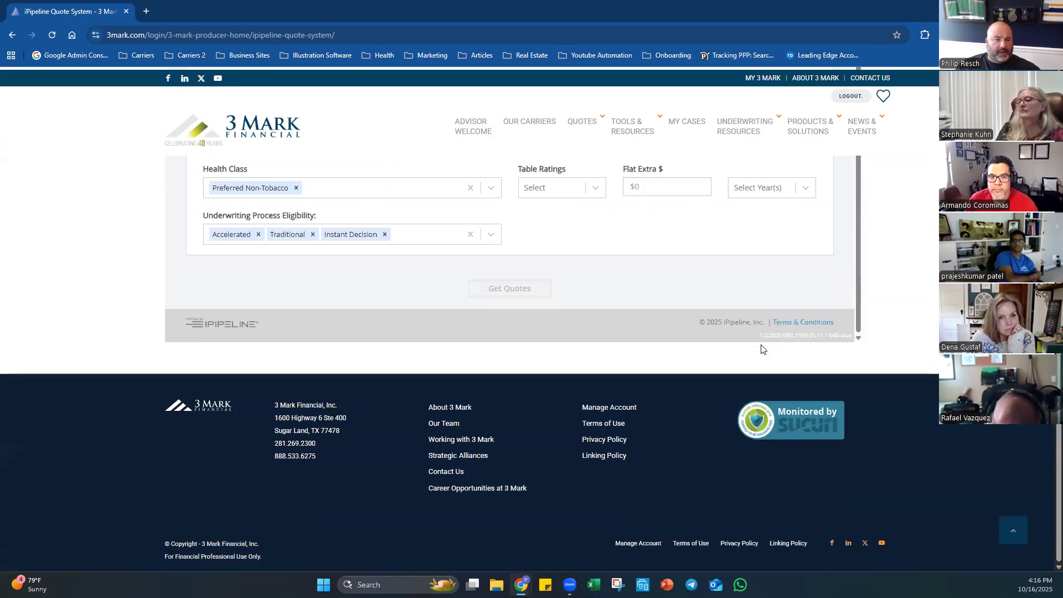
pyautogui.click(513, 287)
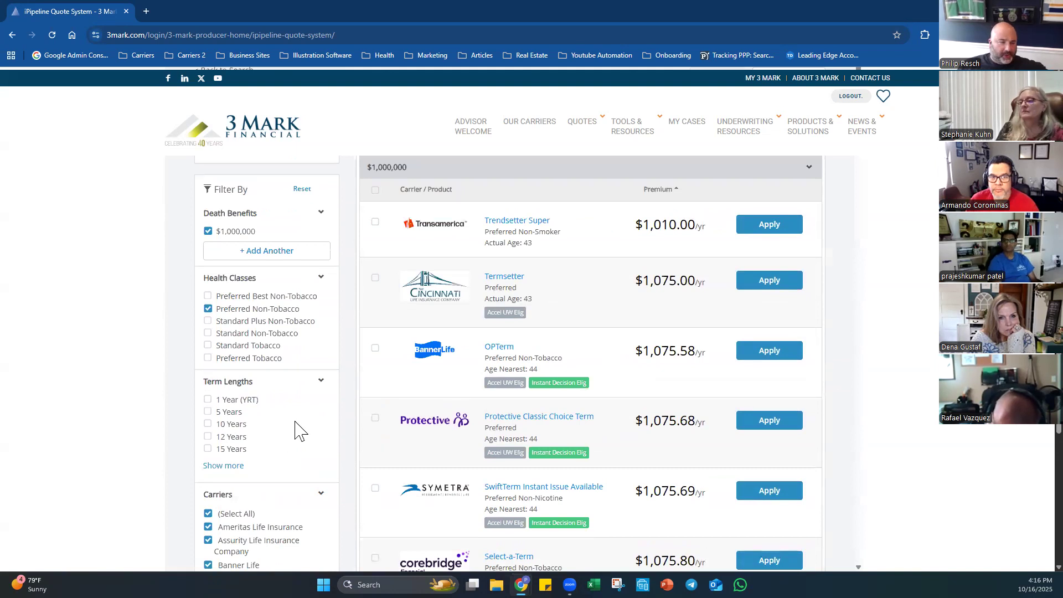
# Uncheck Ameritas, Assurity, Banner Life, Cincinnati, Columbus, John Hancock and Lincoln National in the Carriers filter.
pyautogui.scroll(-4, 299, 424)
pyautogui.click(208, 306)
pyautogui.click(208, 319)
pyautogui.click(209, 344)
pyautogui.click(209, 358)
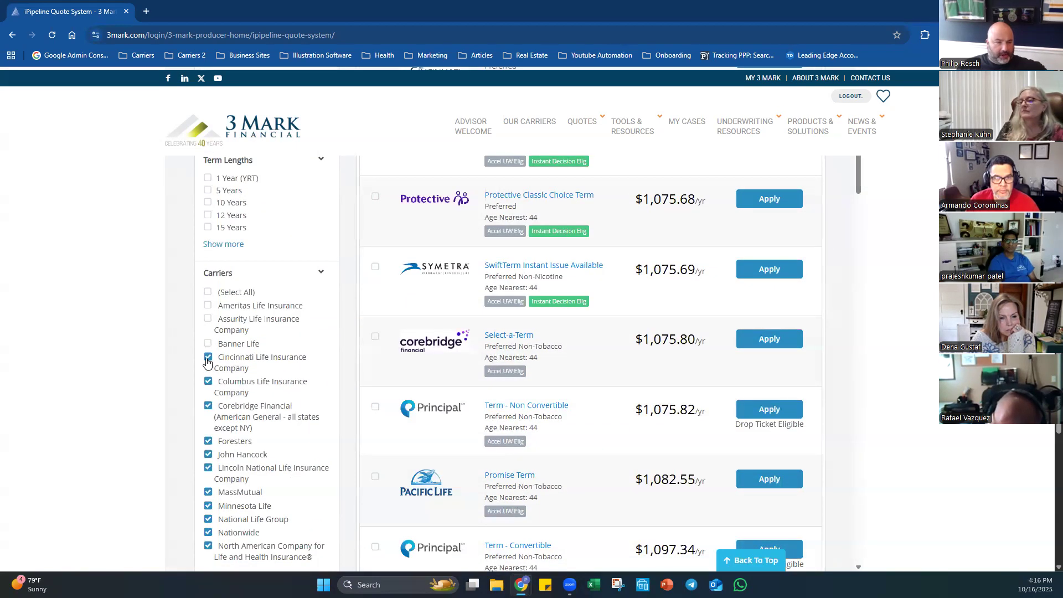
pyautogui.click(208, 382)
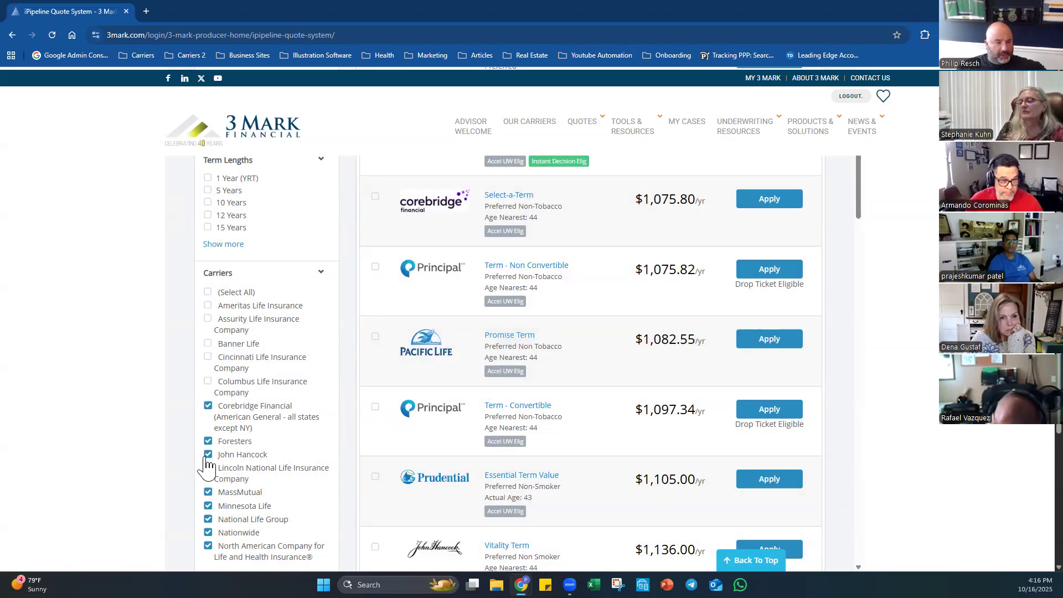
pyautogui.click(208, 455)
pyautogui.click(208, 468)
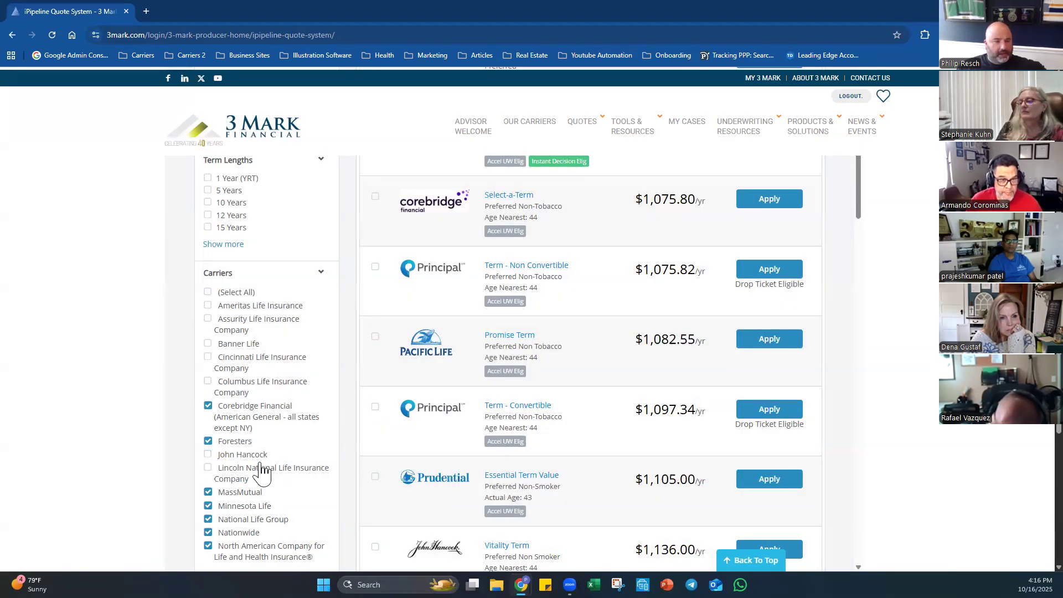
# Review the filtered results, then re-check Banner Life so its OPTerm quote is included.
pyautogui.scroll(-1, 332, 432)
pyautogui.scroll(4, 625, 351)
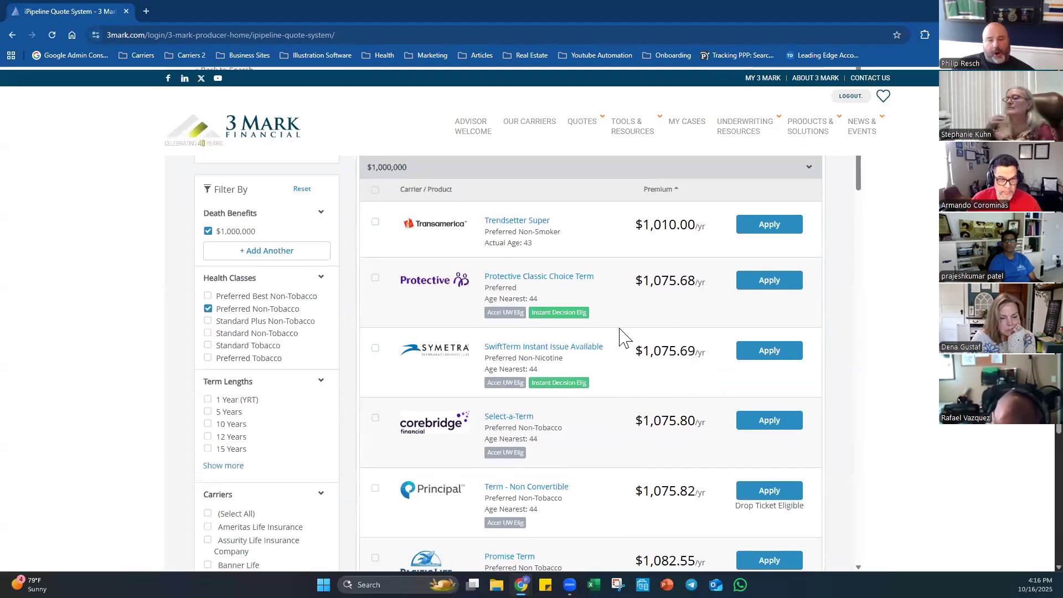
pyautogui.scroll(-3, 317, 391)
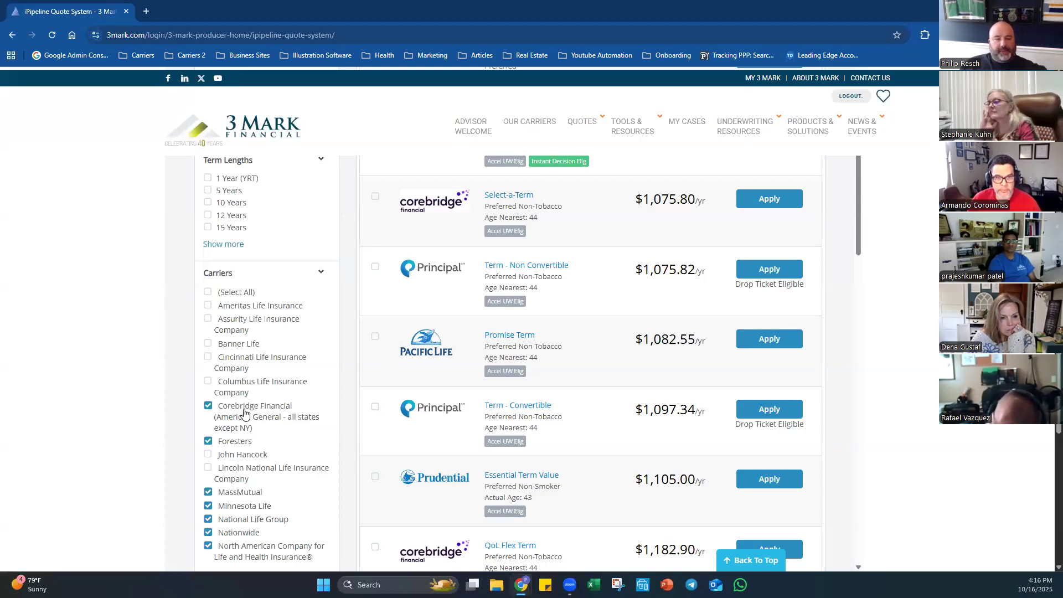
pyautogui.scroll(3, 637, 352)
pyautogui.doubleClick(608, 352)
pyautogui.scroll(-6, 608, 357)
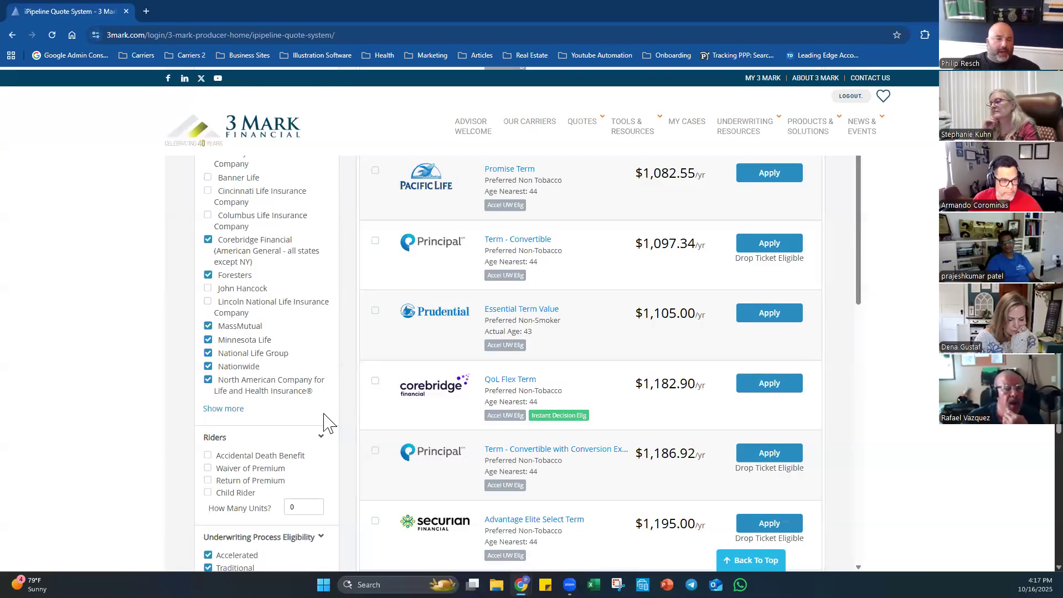
pyautogui.scroll(2, 499, 339)
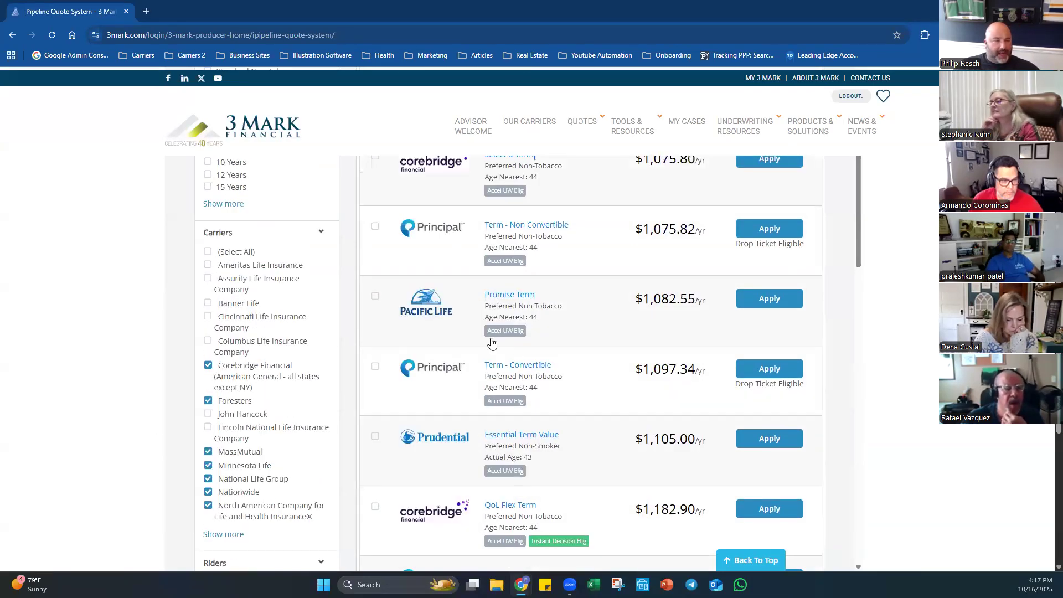
pyautogui.scroll(1, 492, 344)
pyautogui.click(209, 343)
pyautogui.scroll(-3, 597, 443)
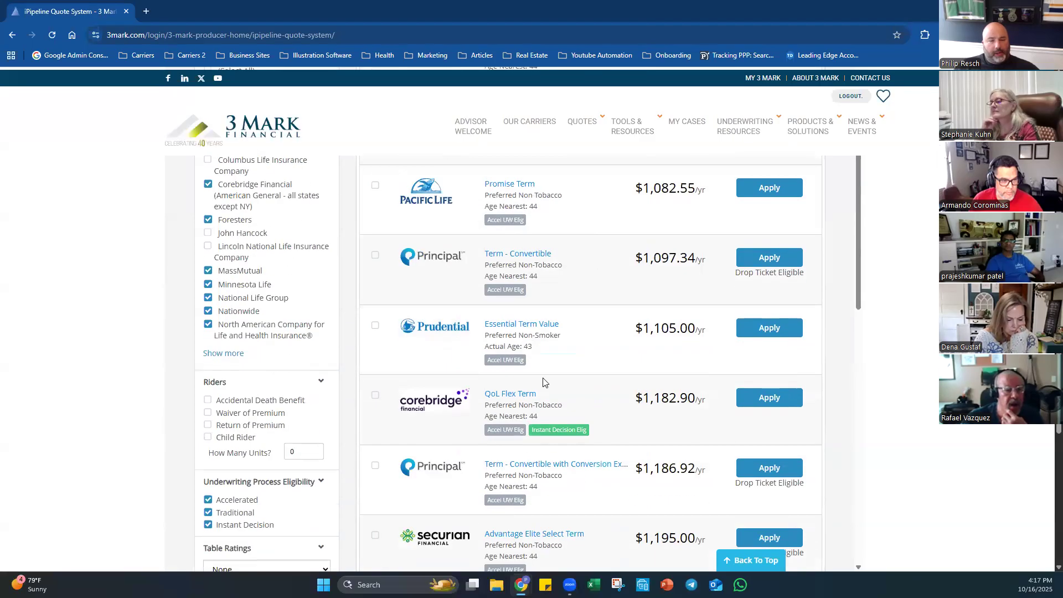
pyautogui.scroll(8, 595, 402)
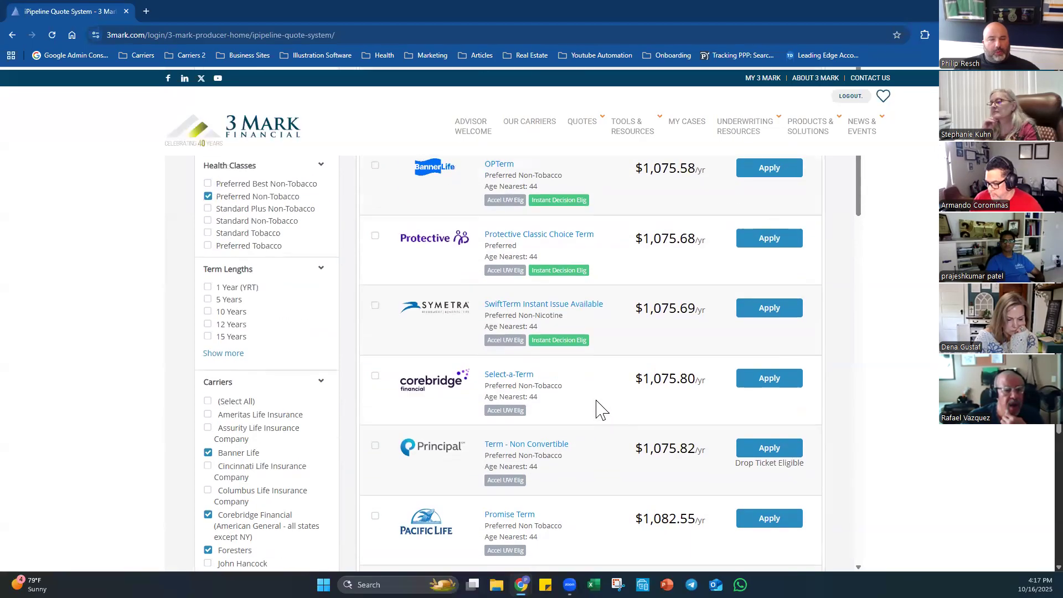
pyautogui.moveTo(639, 351)
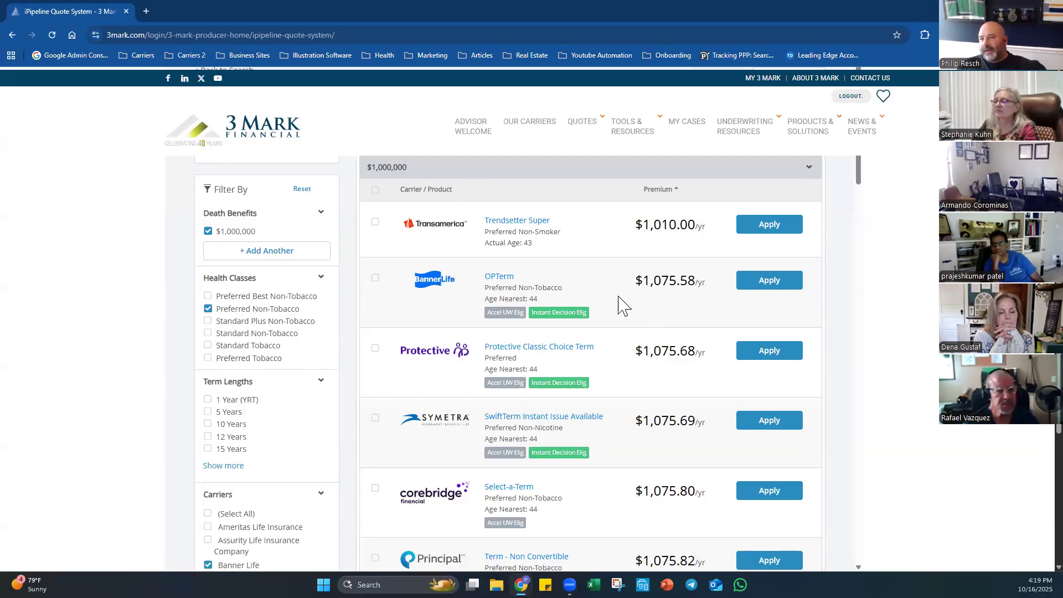
pyautogui.moveTo(667, 303)
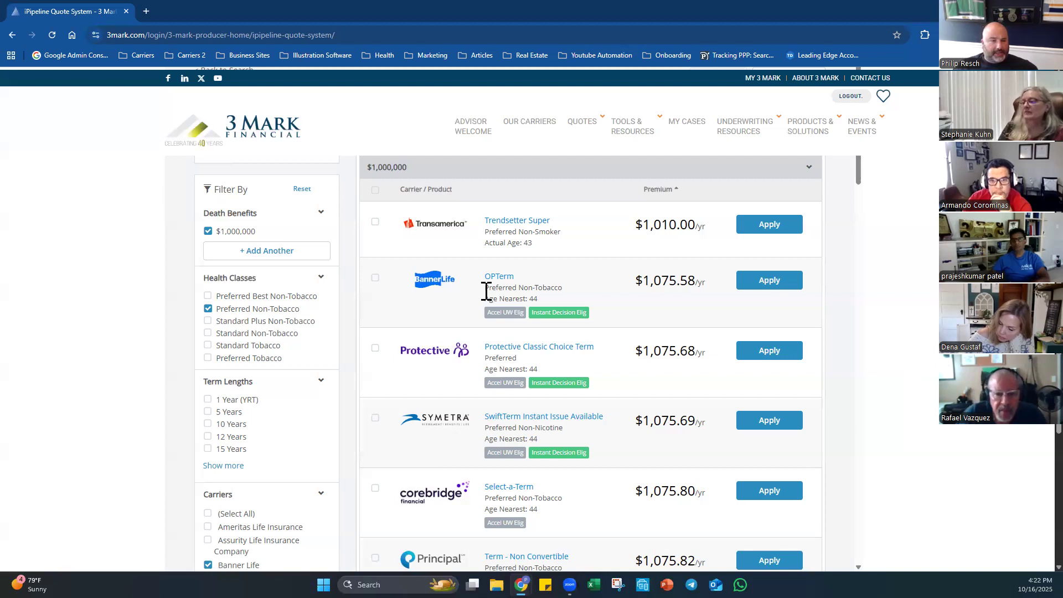
# Open the Banner Life OPTerm product summary and read its conversion information.
pyautogui.click(500, 278)
pyautogui.scroll(2, 524, 316)
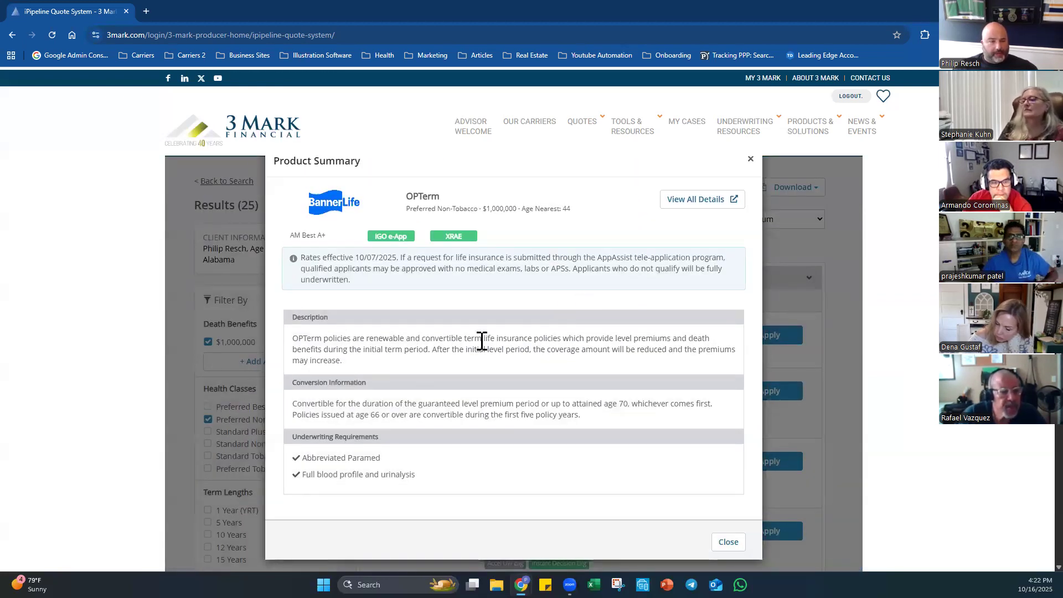
pyautogui.moveTo(296, 404); pyautogui.dragTo(622, 413)
pyautogui.click(620, 415)
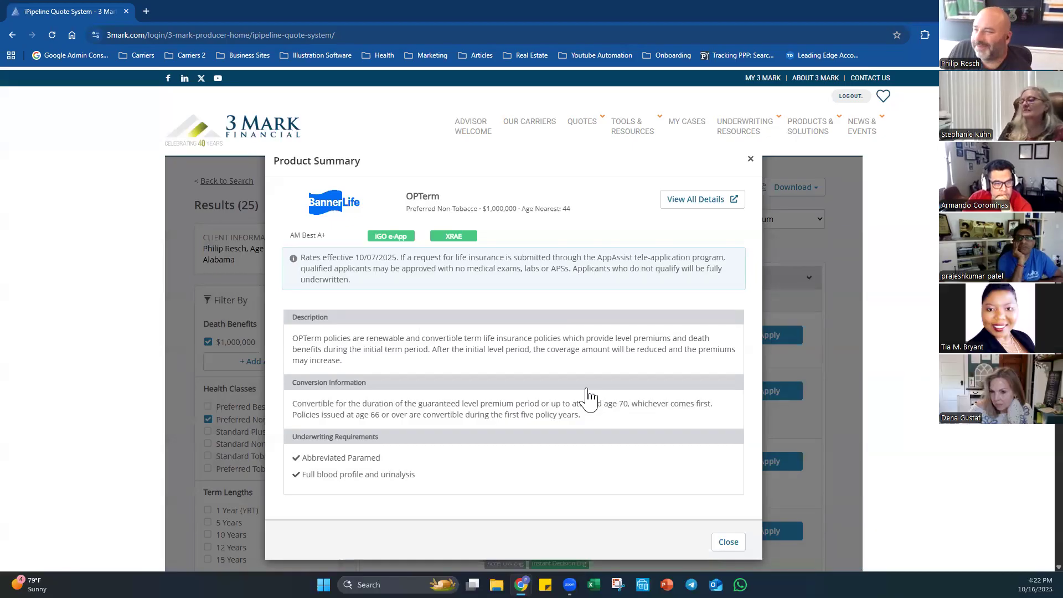
# Close the OPTerm summary and briefly view the QoL Flex Term product summary.
pyautogui.click(727, 543)
pyautogui.scroll(-4, 602, 375)
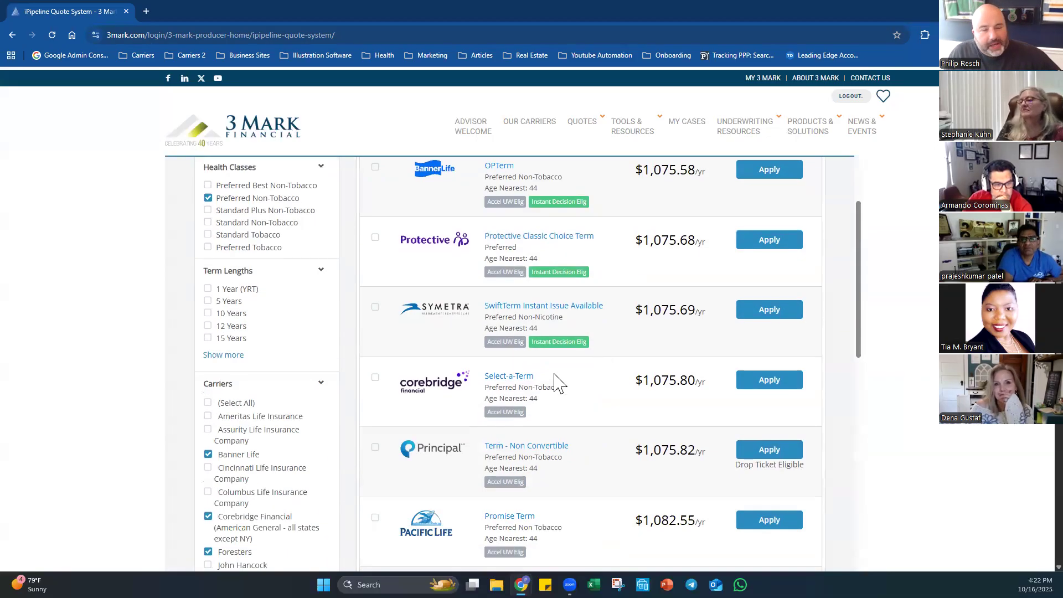
pyautogui.scroll(-3, 513, 399)
pyautogui.scroll(-3, 512, 399)
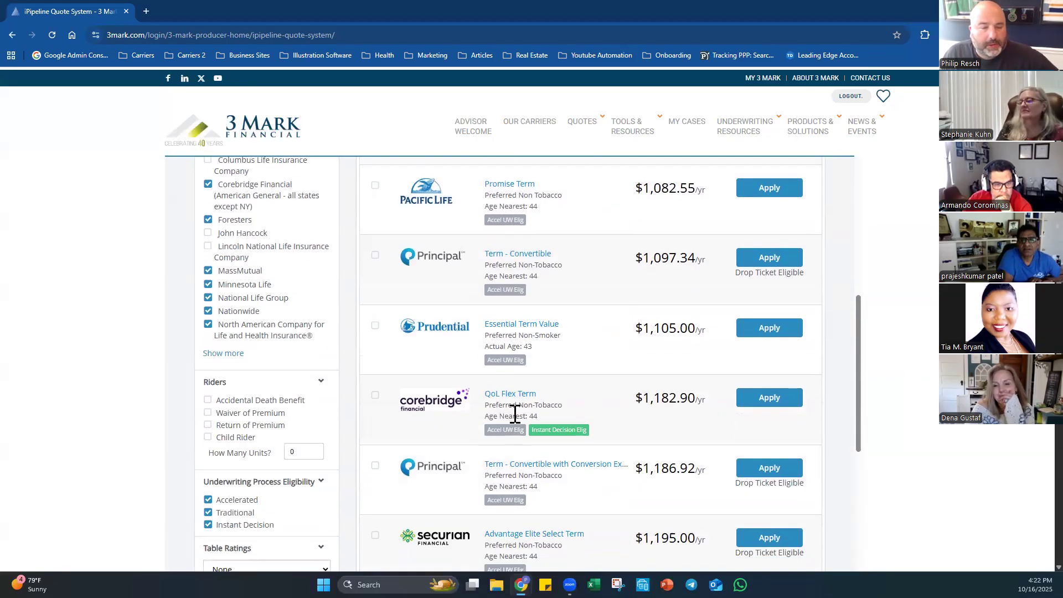
pyautogui.click(512, 394)
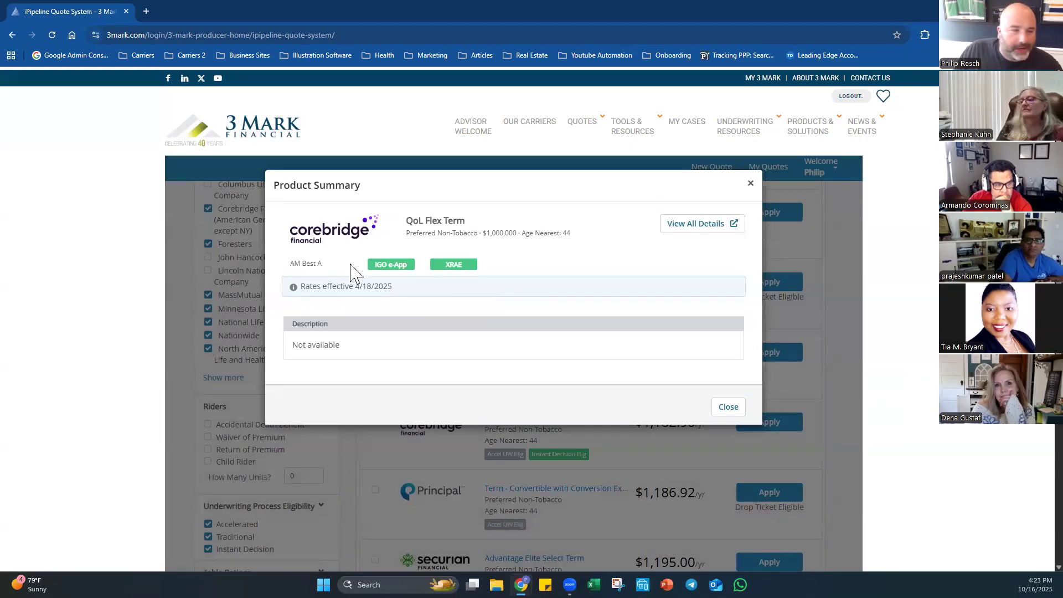
pyautogui.click(732, 409)
# Review the QoL Flex Term conversion option, close its summary, and return to the top of the results.
pyautogui.scroll(-2, 482, 345)
pyautogui.click(501, 350)
pyautogui.moveTo(297, 326); pyautogui.dragTo(408, 365)
pyautogui.click(504, 375)
pyautogui.scroll(-1, 602, 415)
pyautogui.scroll(-1, 602, 415)
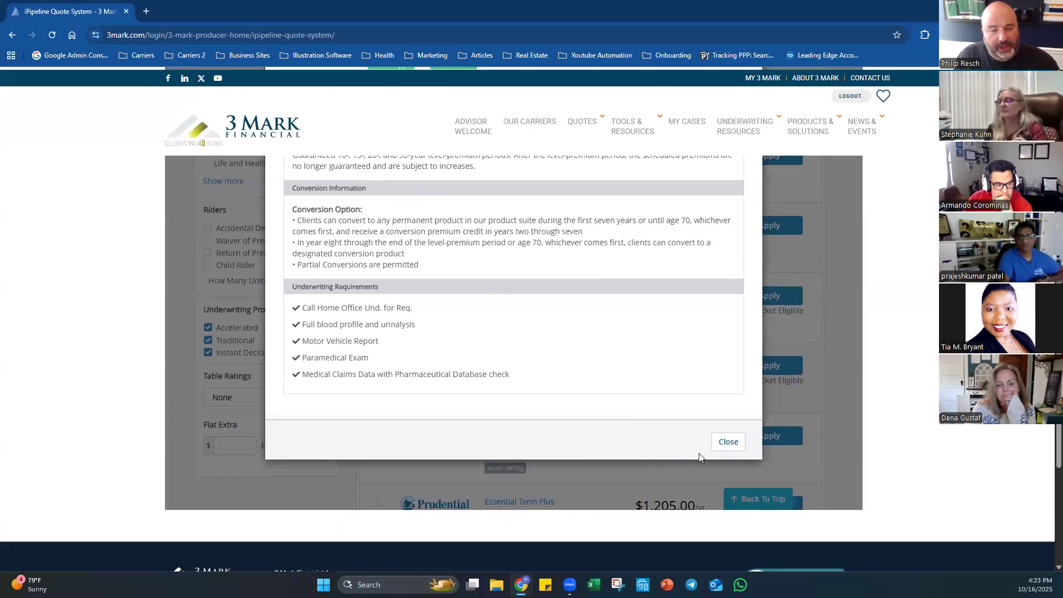
pyautogui.click(725, 442)
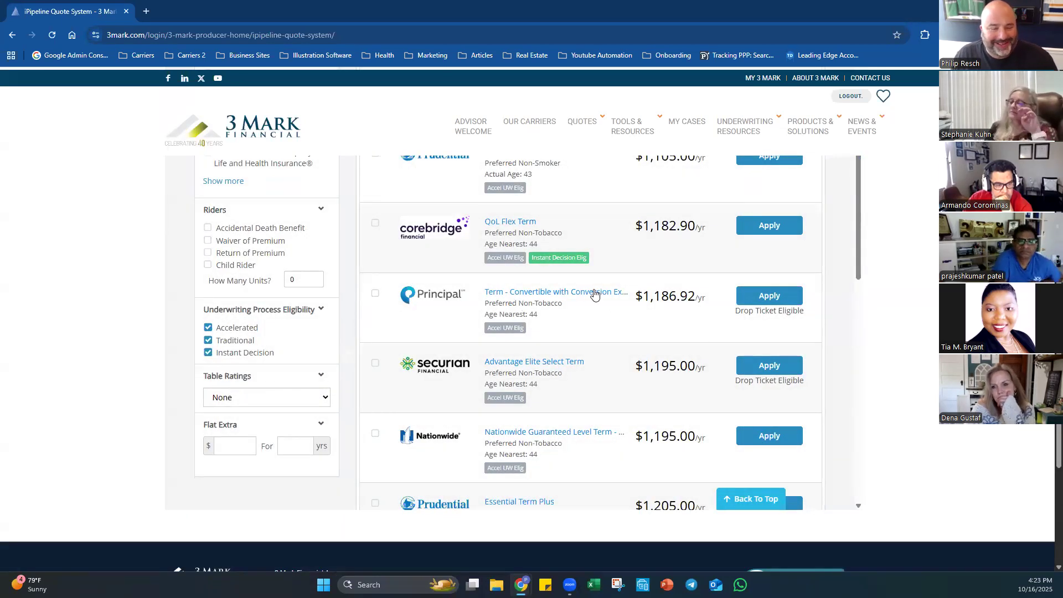
pyautogui.scroll(4, 595, 328)
pyautogui.scroll(6, 595, 328)
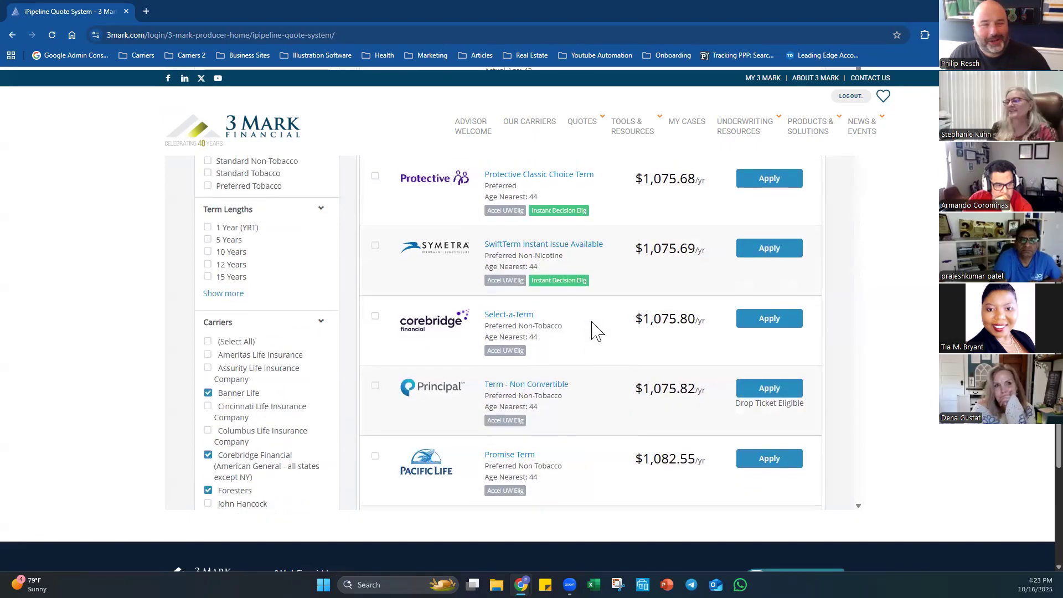
pyautogui.scroll(4, 606, 324)
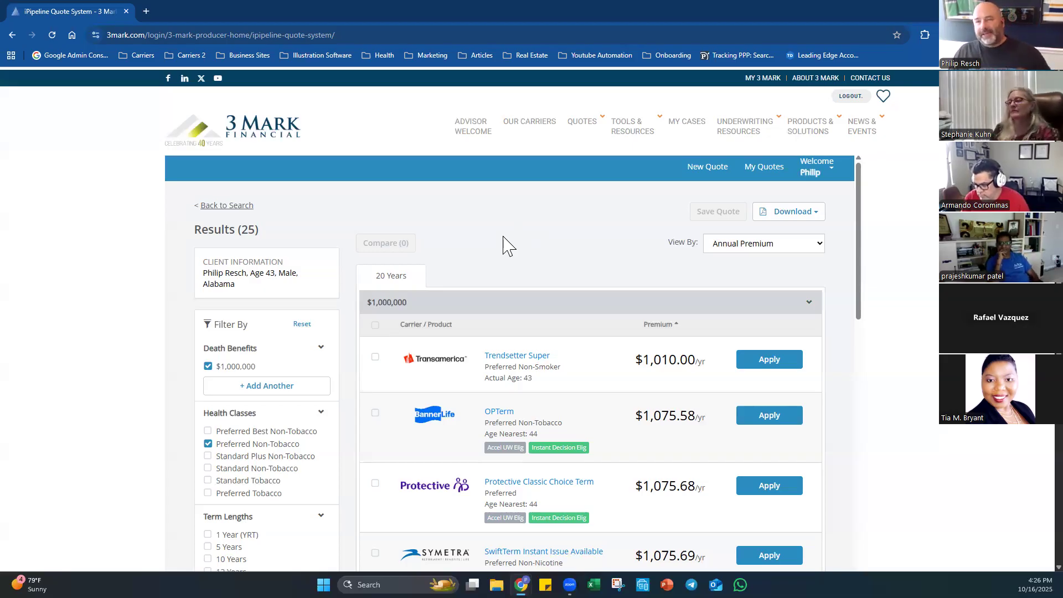
# Drop down the QUOTES menu to reveal WinFlex Web among the quoting tools.
pyautogui.moveTo(576, 130)
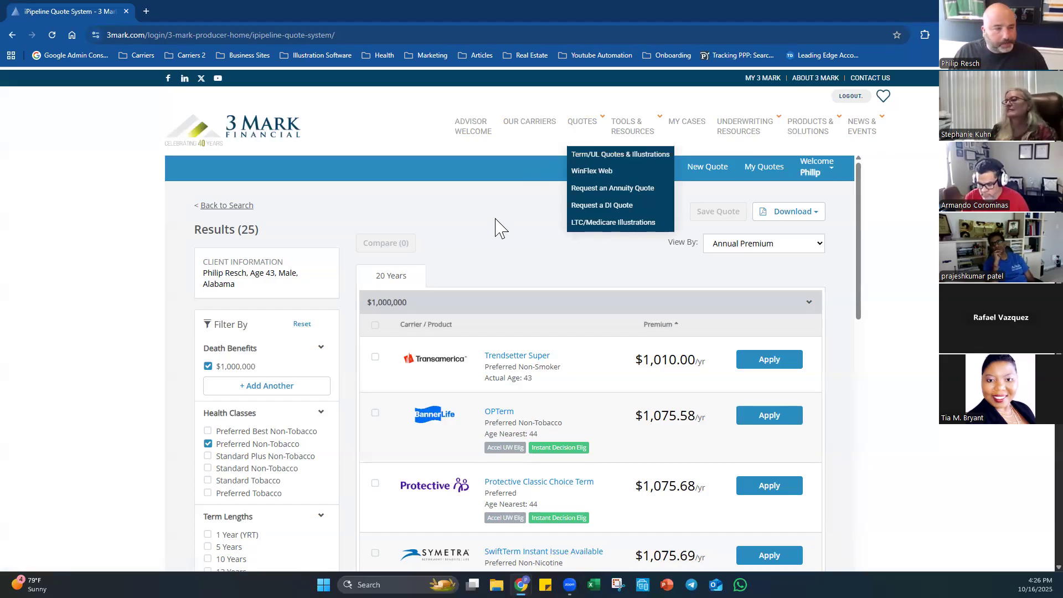
# Launch WinFlex Web from the QUOTES menu into a new tab and check it loading.
pyautogui.click(599, 170)
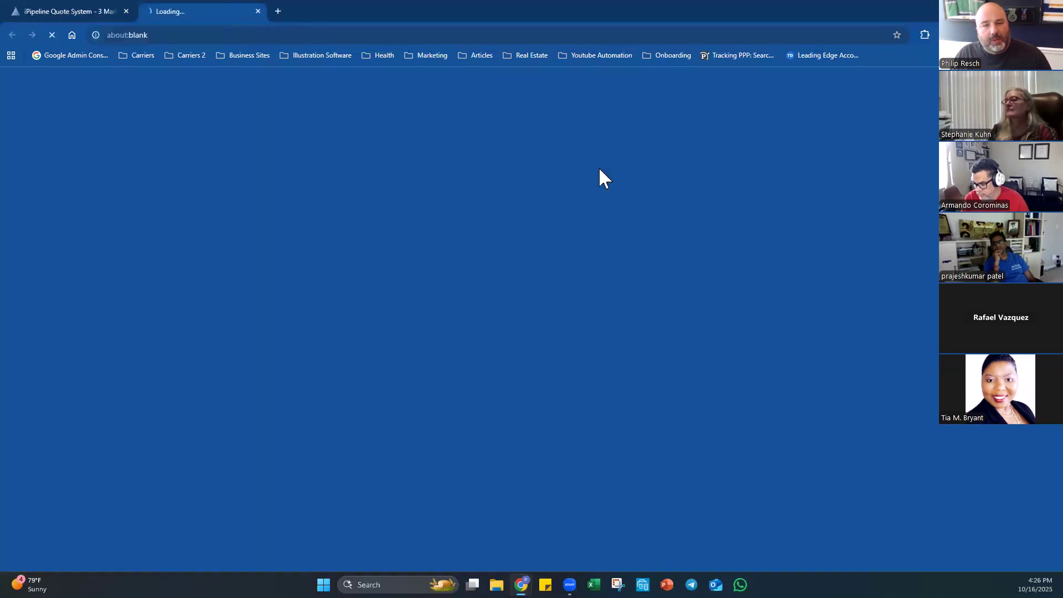
pyautogui.click(91, 14)
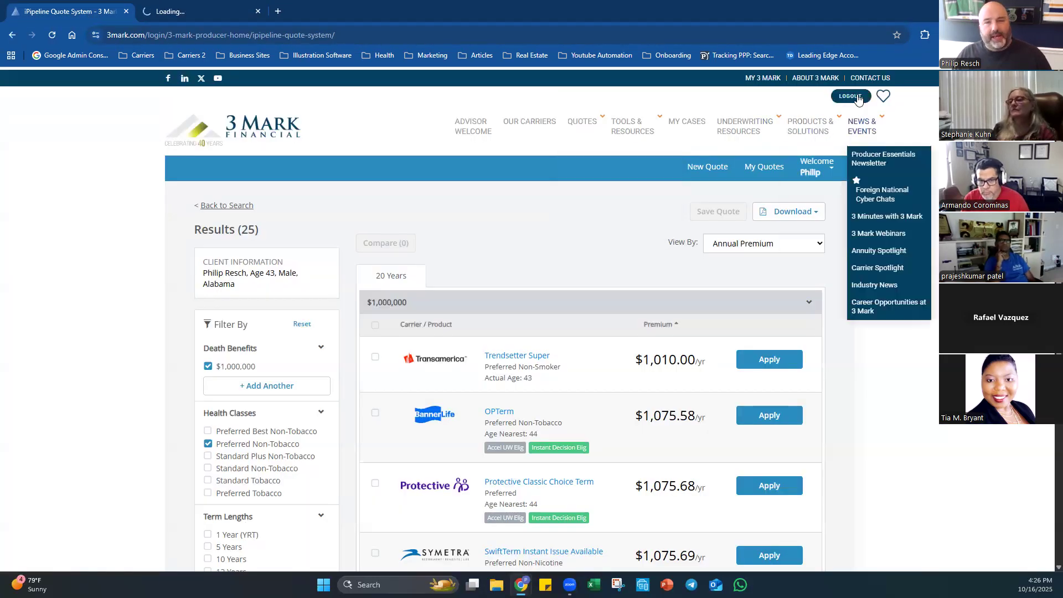
pyautogui.click(200, 14)
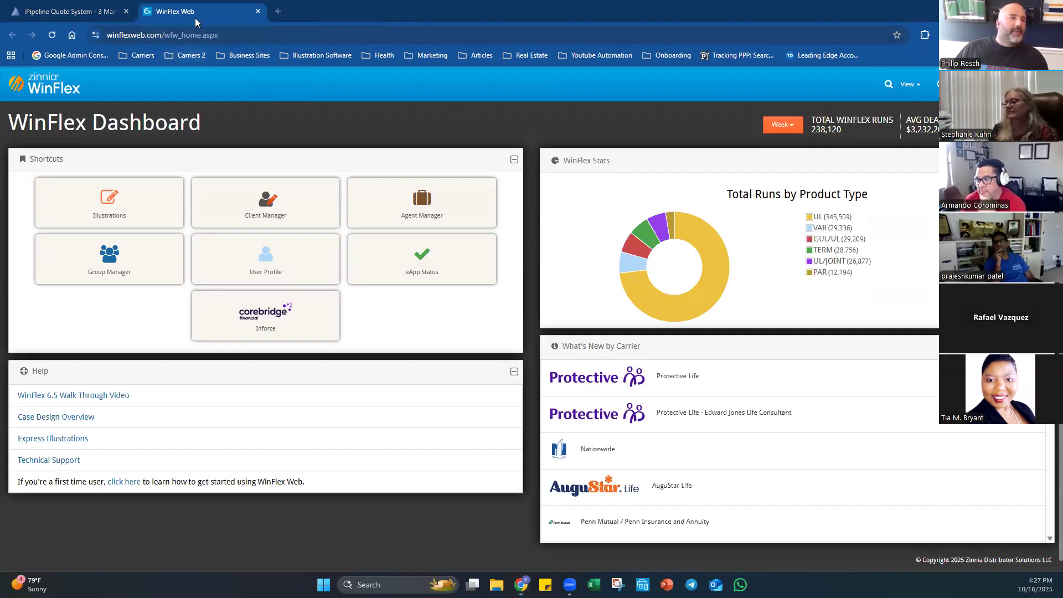
# Reopen WinFlex from the Illustration Software bookmarks in a fresh tab, log in, and return to the 3 Mark tab.
pyautogui.click(258, 11)
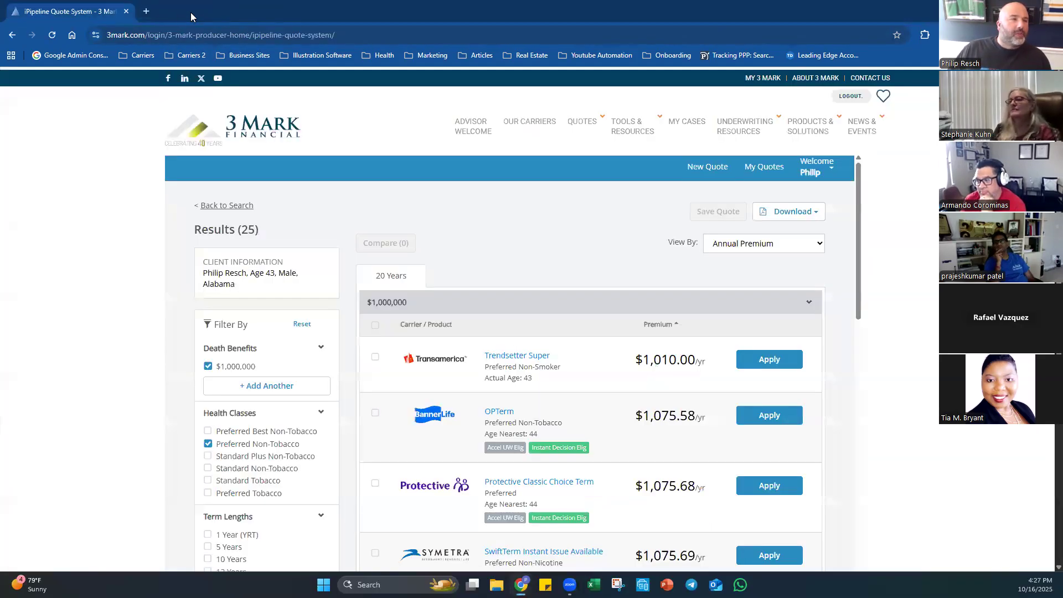
pyautogui.click(147, 11)
pyautogui.click(254, 55)
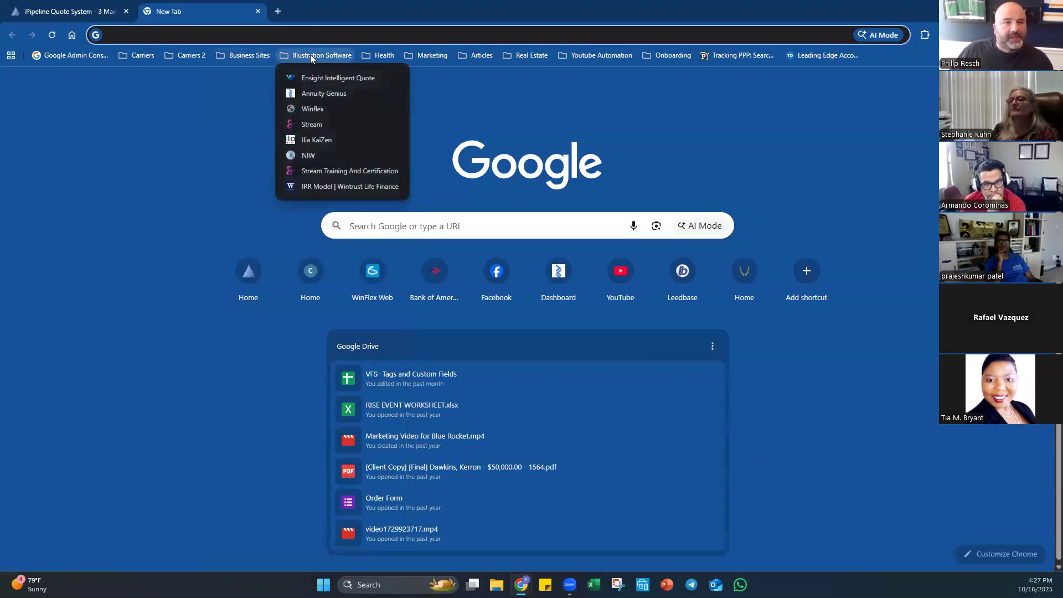
pyautogui.moveTo(311, 56)
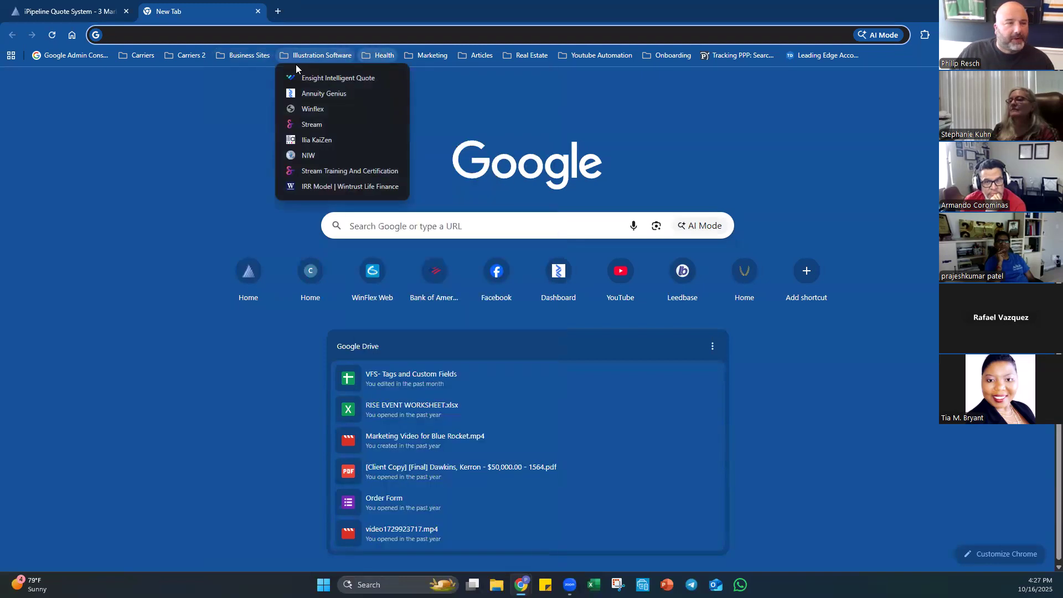
pyautogui.click(310, 108)
pyautogui.click(396, 282)
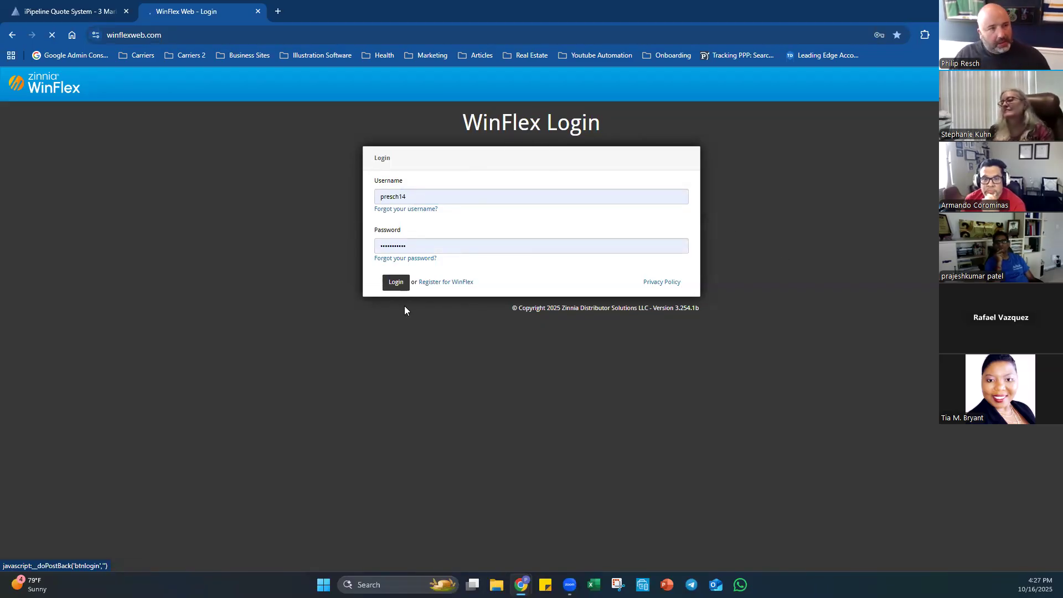
pyautogui.click(66, 11)
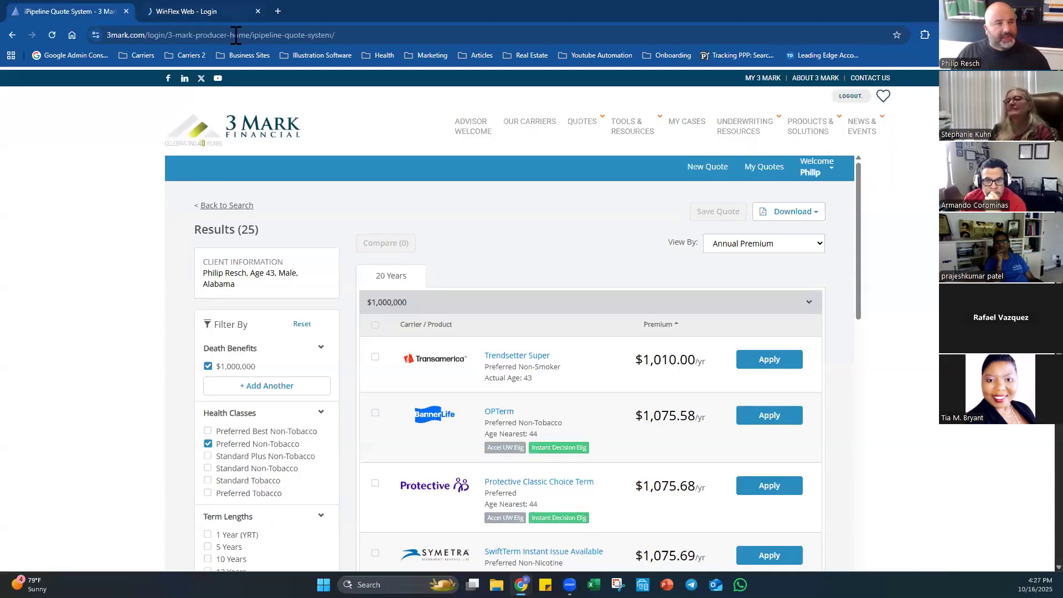
# Bring the WinFlex Web tab with its Dashboard to the front.
pyautogui.click(170, 13)
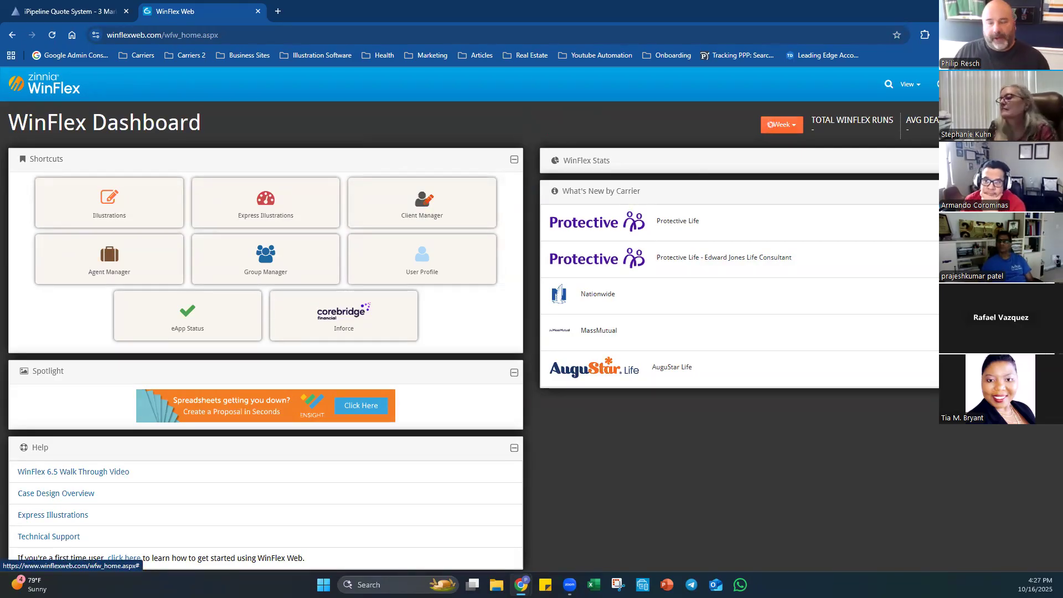
# Open User Profile, browse the Add Companies list, then show the My Profile account details.
pyautogui.click(1008, 108)
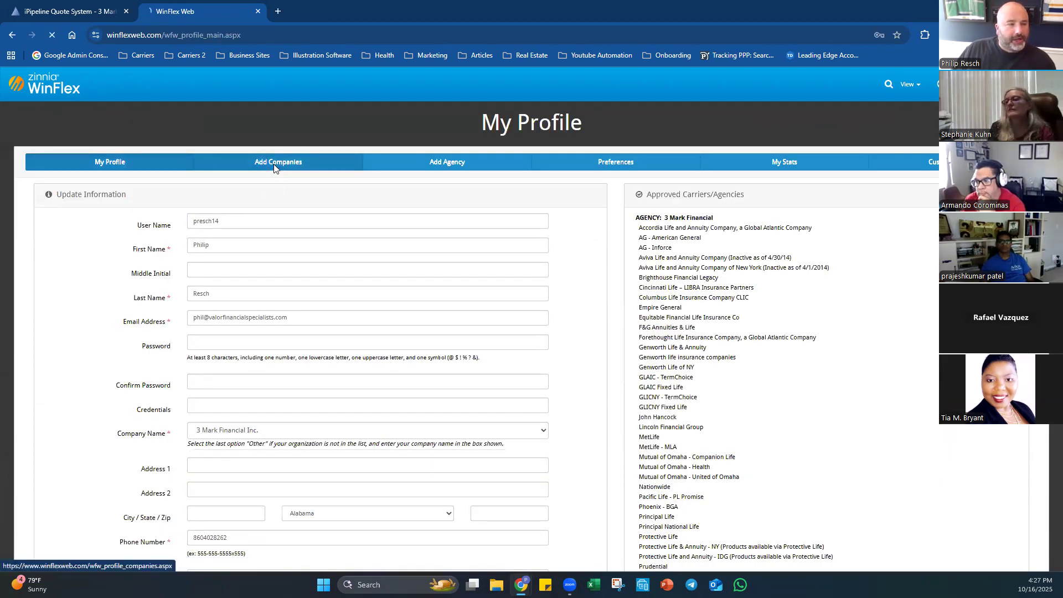
pyautogui.click(275, 166)
pyautogui.scroll(-2, 119, 321)
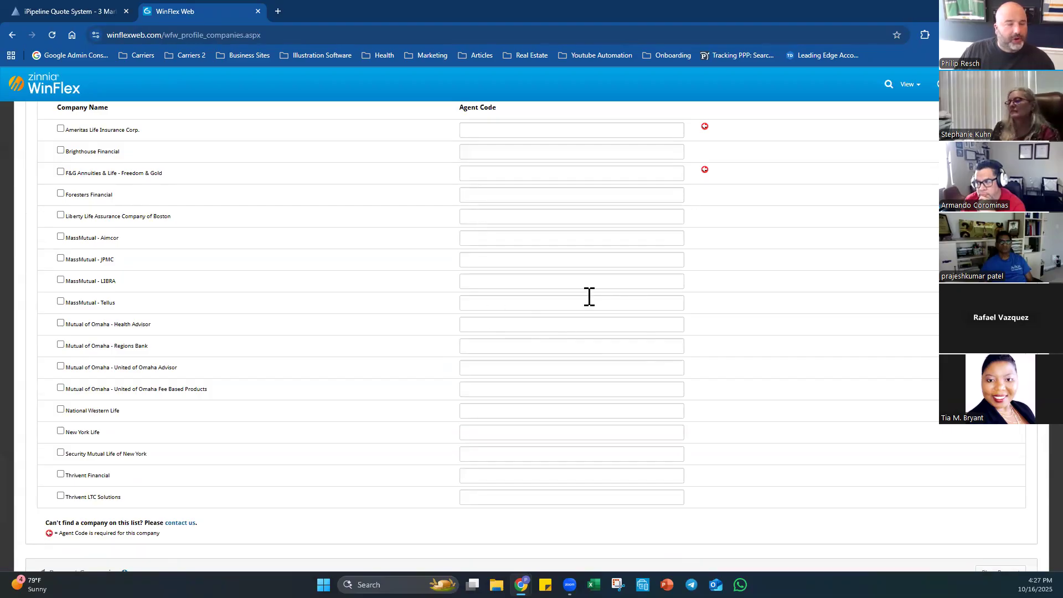
pyautogui.scroll(2, 589, 297)
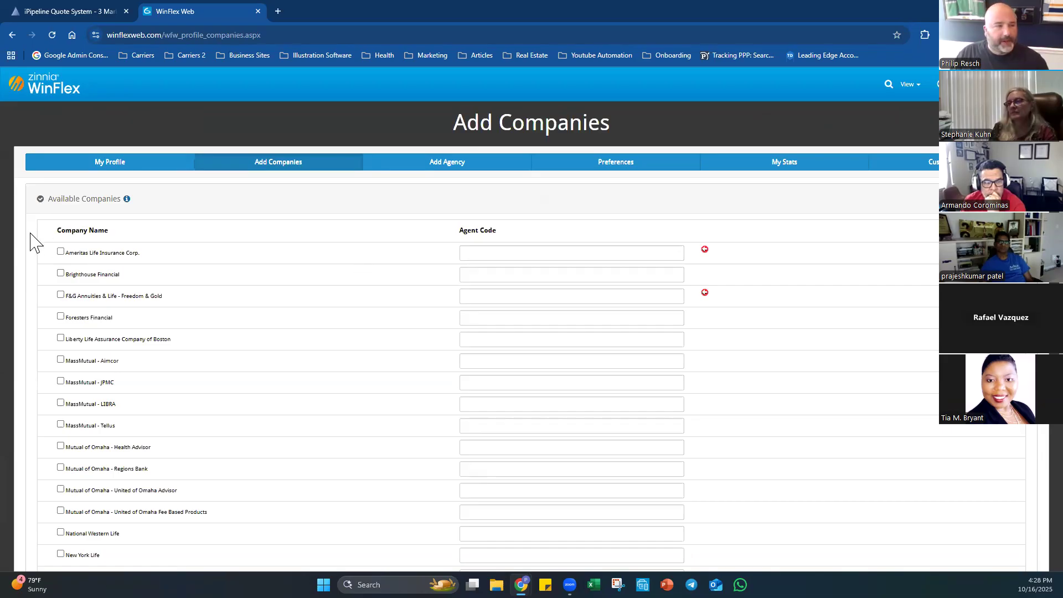
pyautogui.click(109, 164)
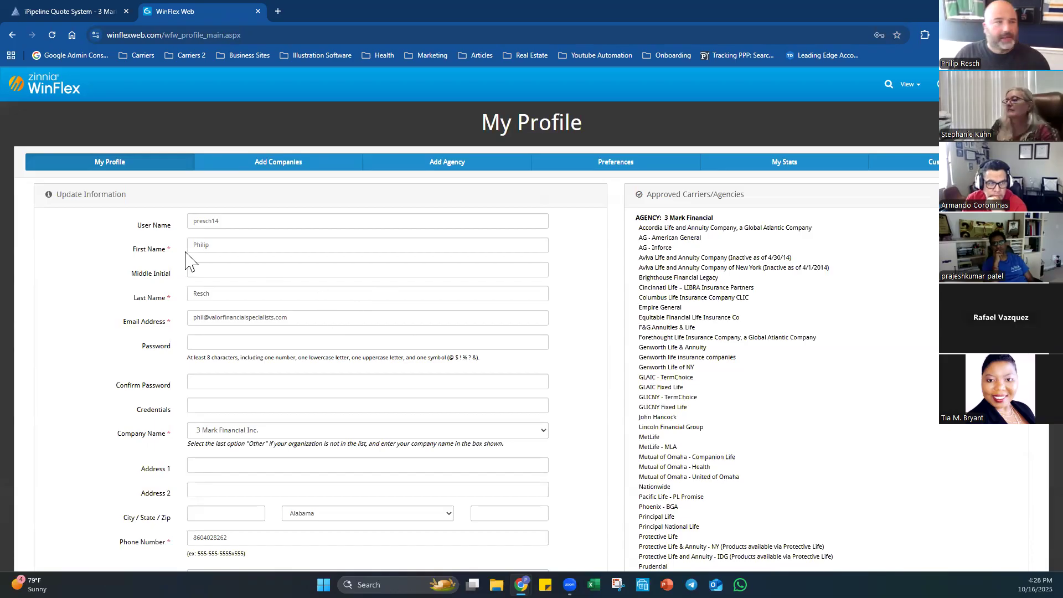
# Return to the Dashboard, open Illustrations in the Client Editor, and zoom the page to 110%.
pyautogui.click(45, 84)
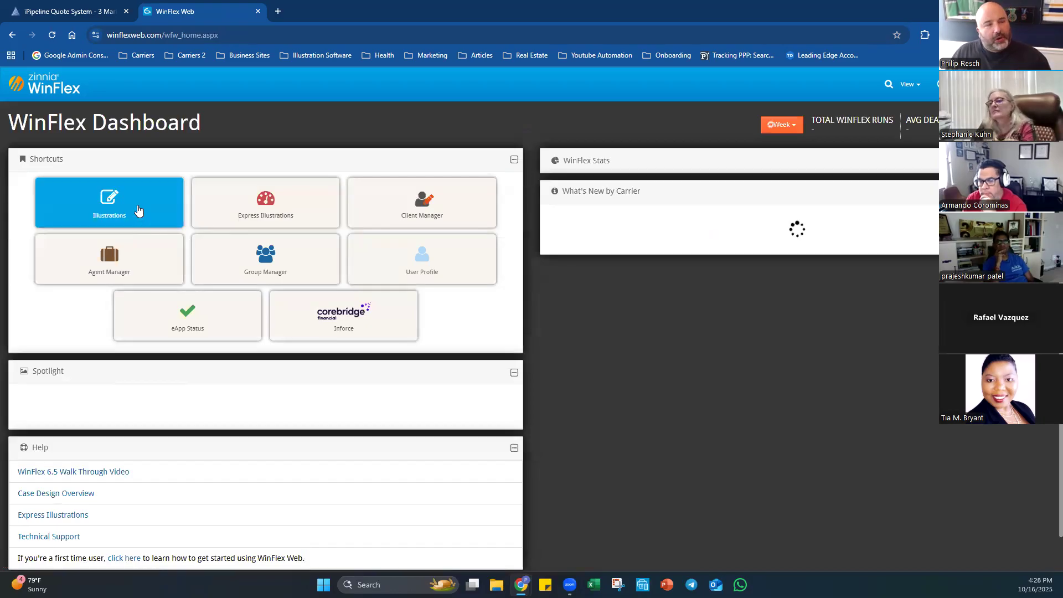
pyautogui.click(131, 206)
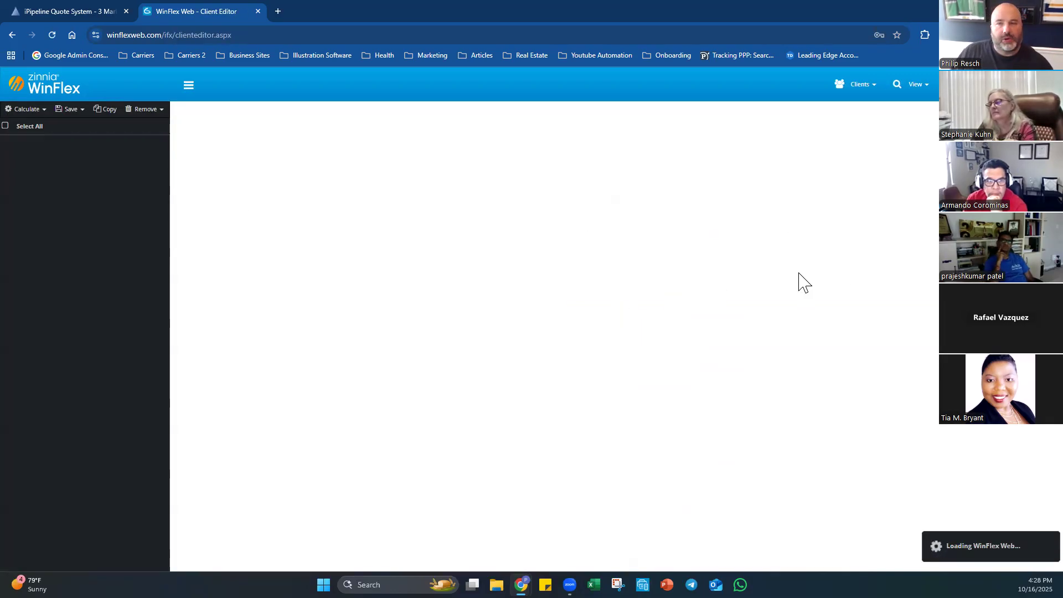
pyautogui.hotkey('ctrl', '+')
pyautogui.hotkey('ctrl', '+')
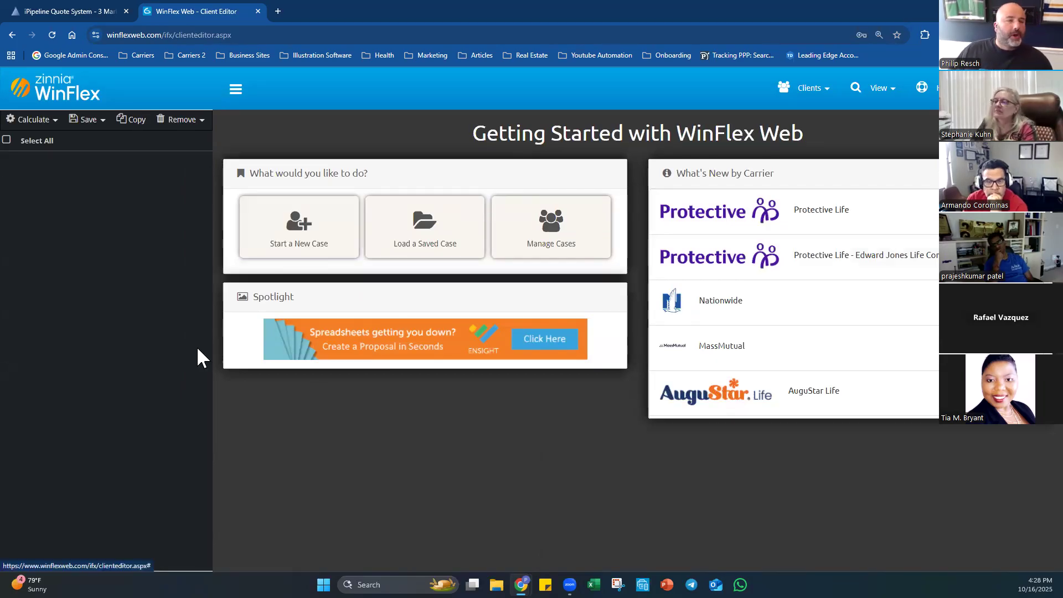
# Start a new case and choose AG Partners Group QoL from the Company list to load its products.
pyautogui.click(294, 221)
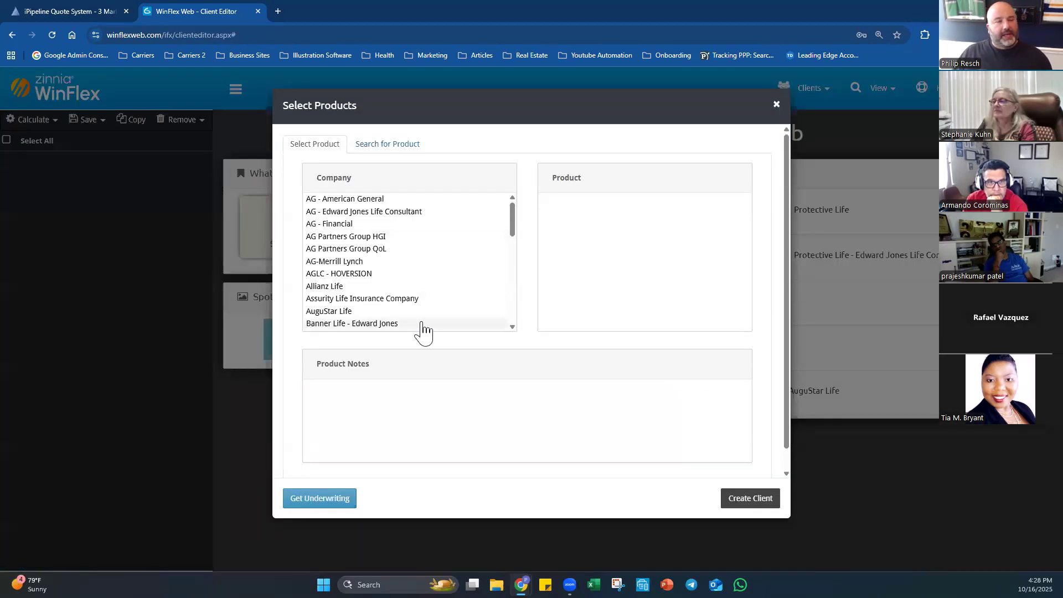
pyautogui.scroll(-5, 422, 247)
pyautogui.scroll(-5, 423, 247)
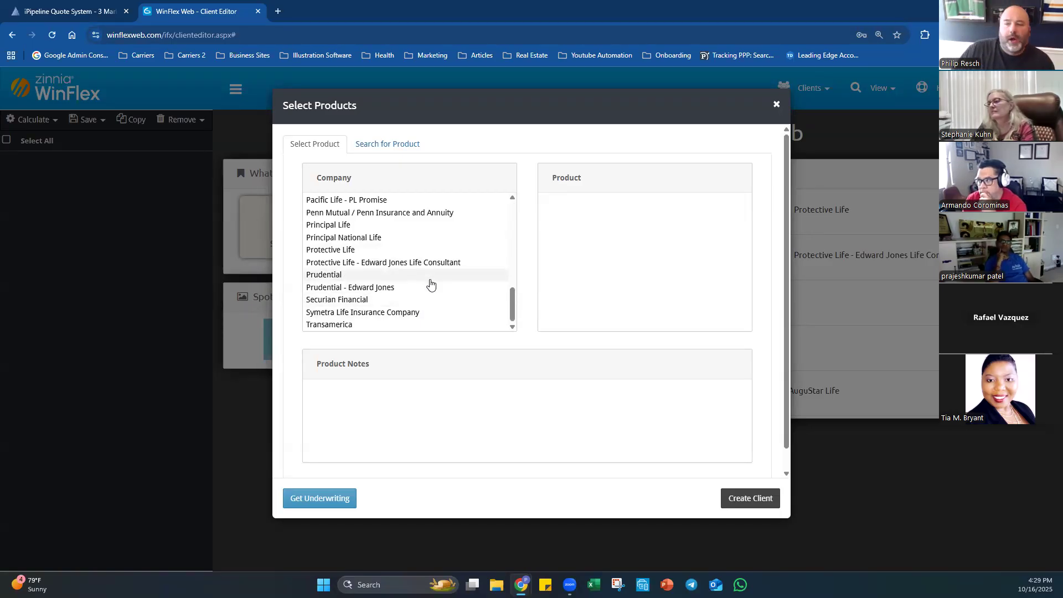
pyautogui.scroll(5, 426, 282)
pyautogui.scroll(3, 446, 288)
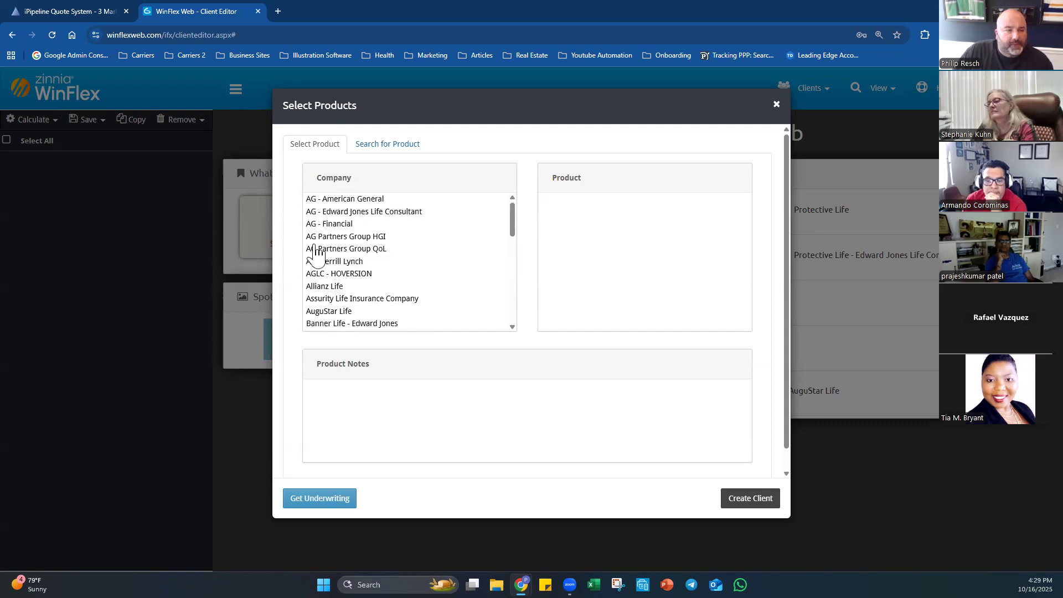
pyautogui.click(360, 250)
pyautogui.scroll(-1, 369, 261)
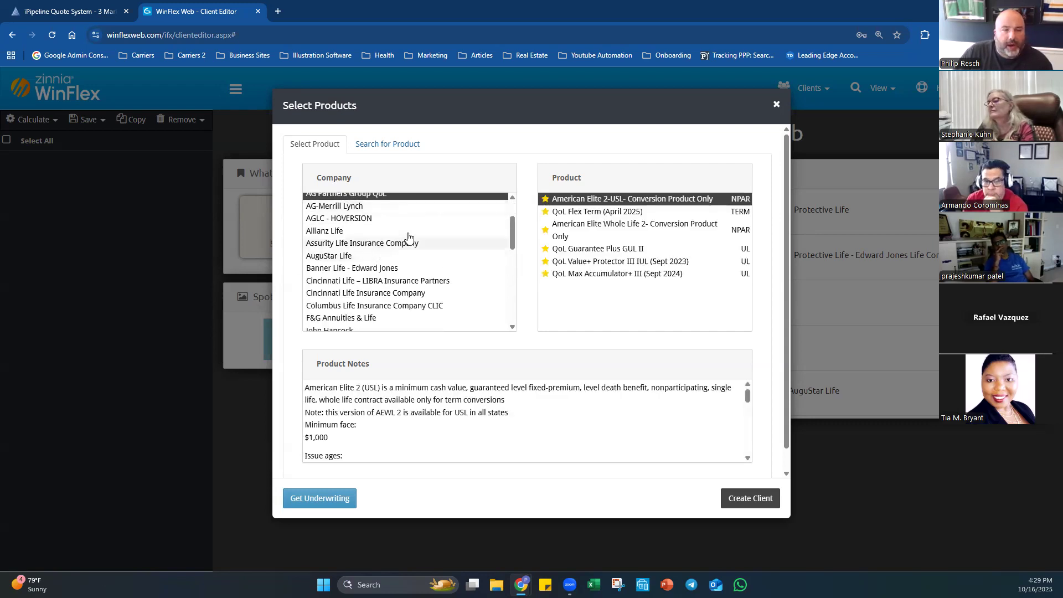
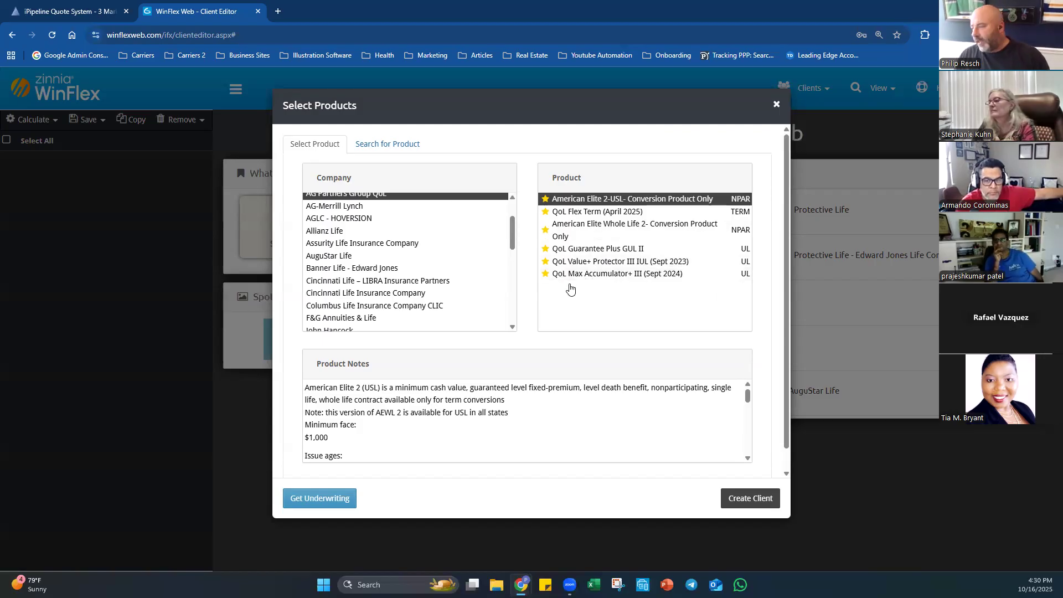
# Create a client case using QoL Max Accumulator+ III (Sept 2024).
pyautogui.click(577, 276)
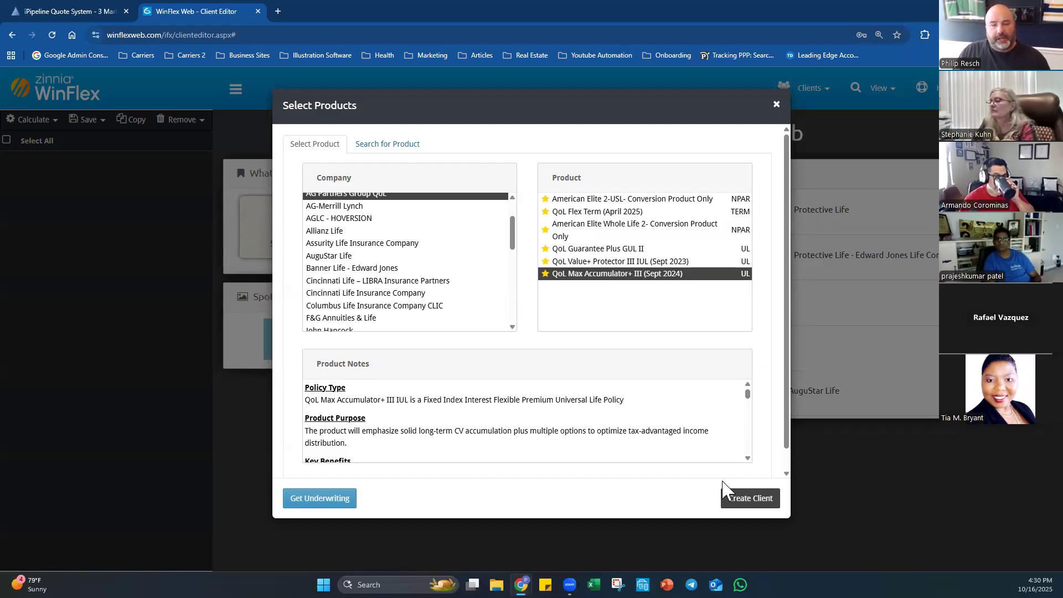
pyautogui.click(741, 501)
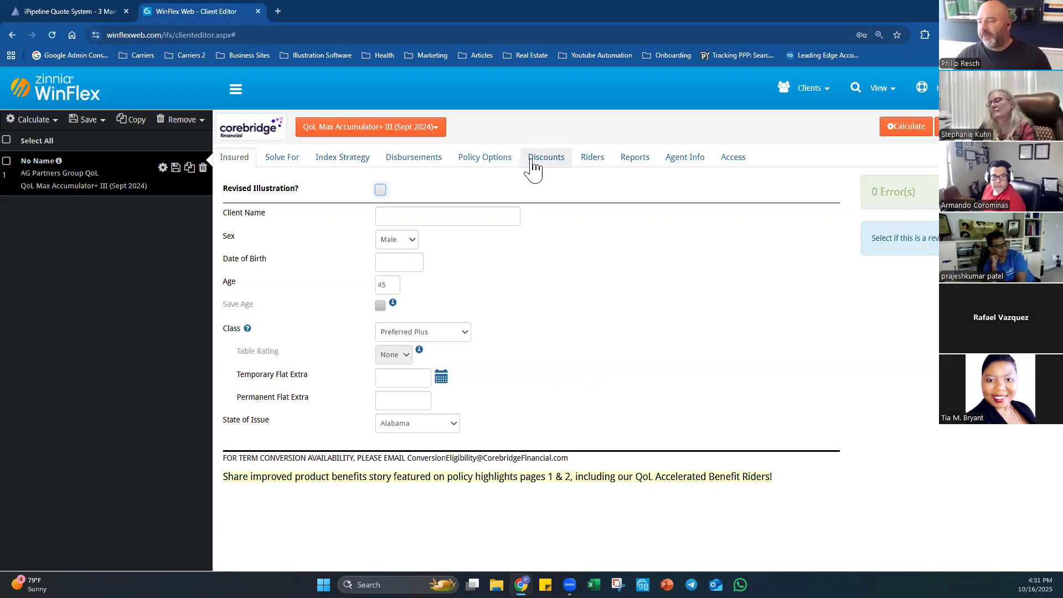
# Enter the insured's client name and age 40.
pyautogui.click(443, 213)
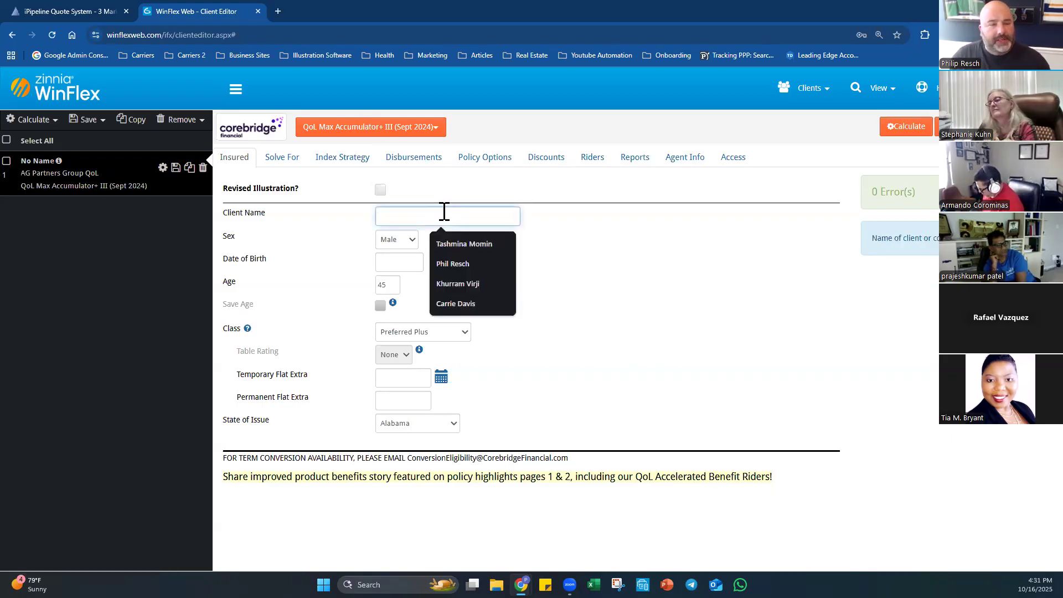
pyautogui.write('Phil Resch')
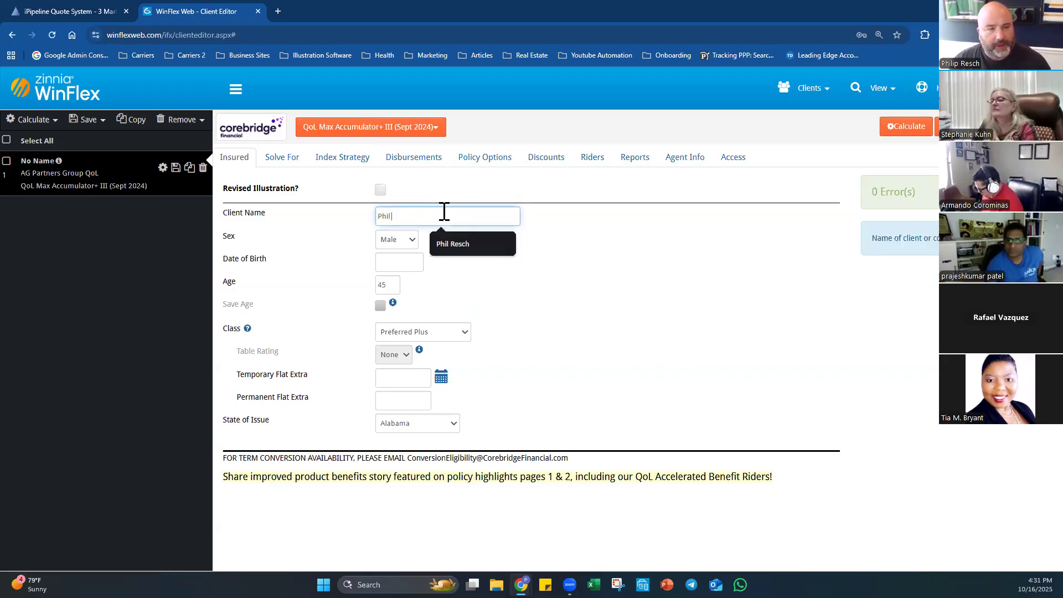
pyautogui.press('Tab')
pyautogui.press('Tab')
pyautogui.press('Tab')
pyautogui.write('40')
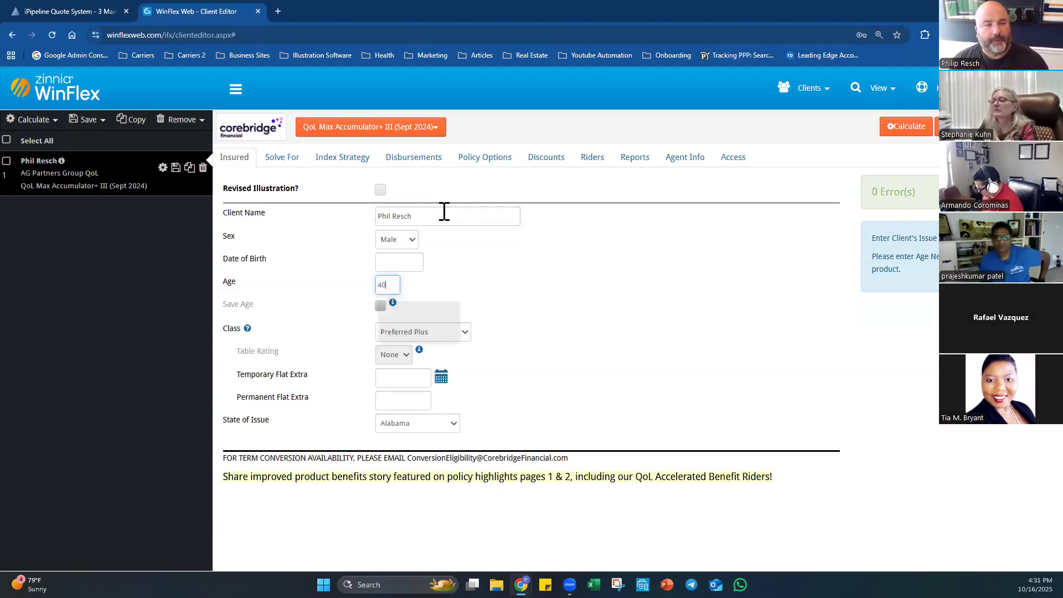
# Set the class to Preferred Non-Tobacco and the state of issue to Tennessee.
pyautogui.click(420, 332)
pyautogui.click(423, 361)
pyautogui.click(443, 417)
pyautogui.press('t')
pyautogui.press('Return')
pyautogui.click(671, 340)
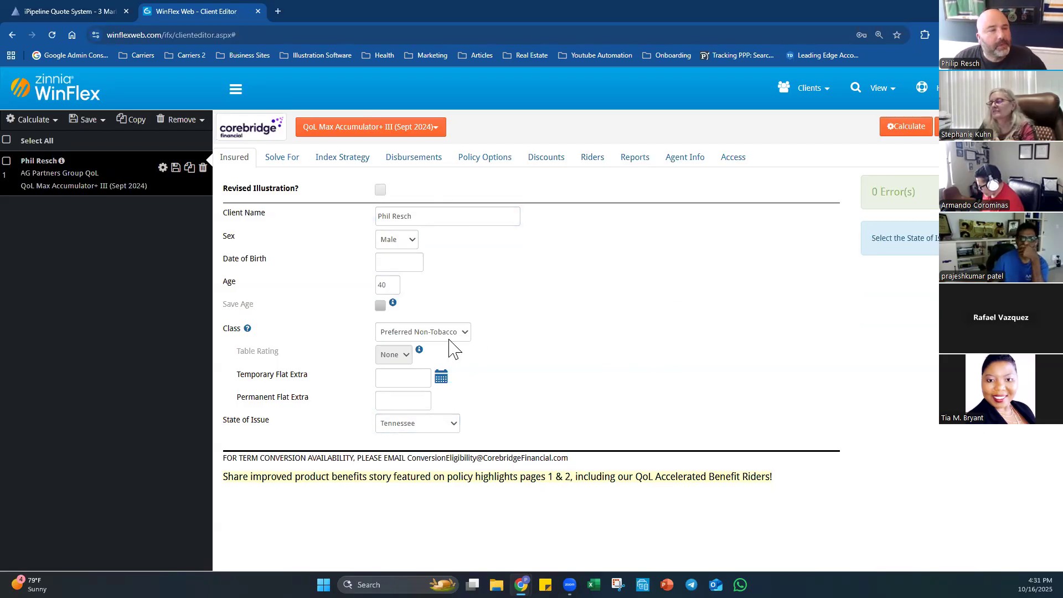
pyautogui.click(278, 156)
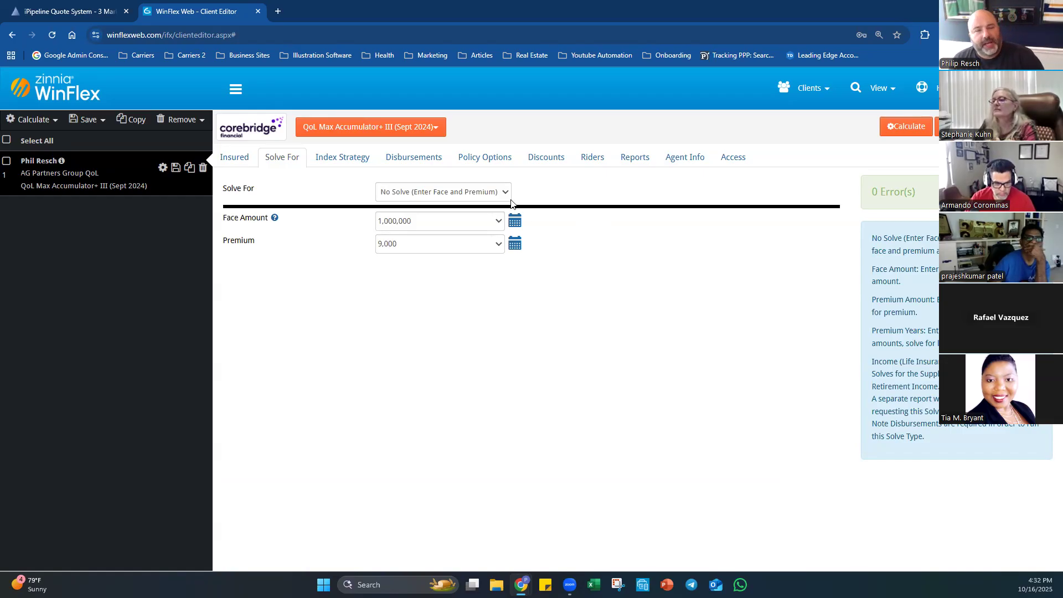
# Solve for Face Amount with a 12,000 premium and open its premium schedule.
pyautogui.click(480, 191)
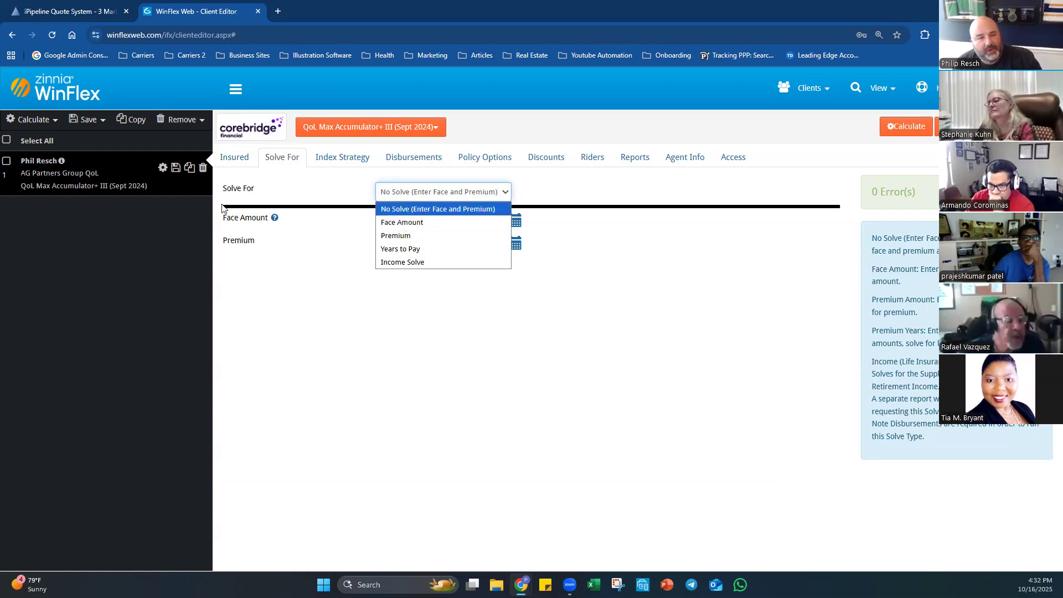
pyautogui.click(400, 224)
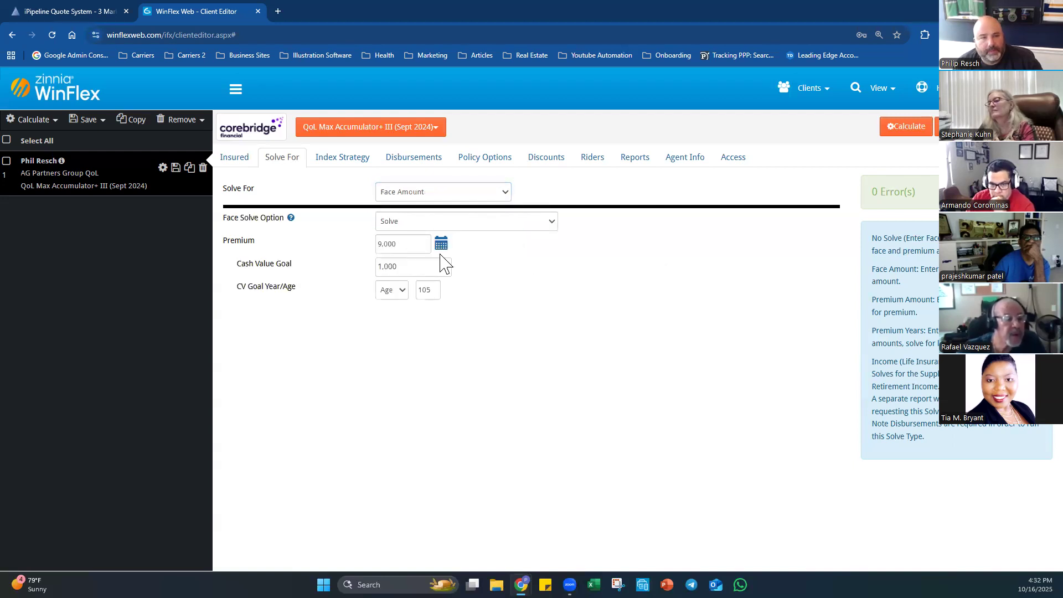
pyautogui.click(417, 247)
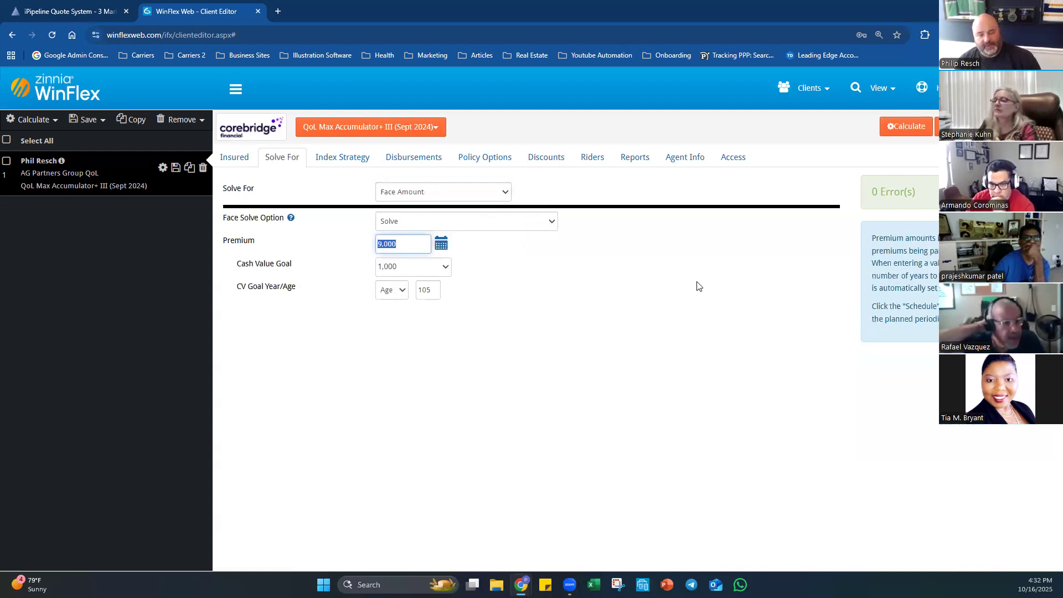
pyautogui.write('12000')
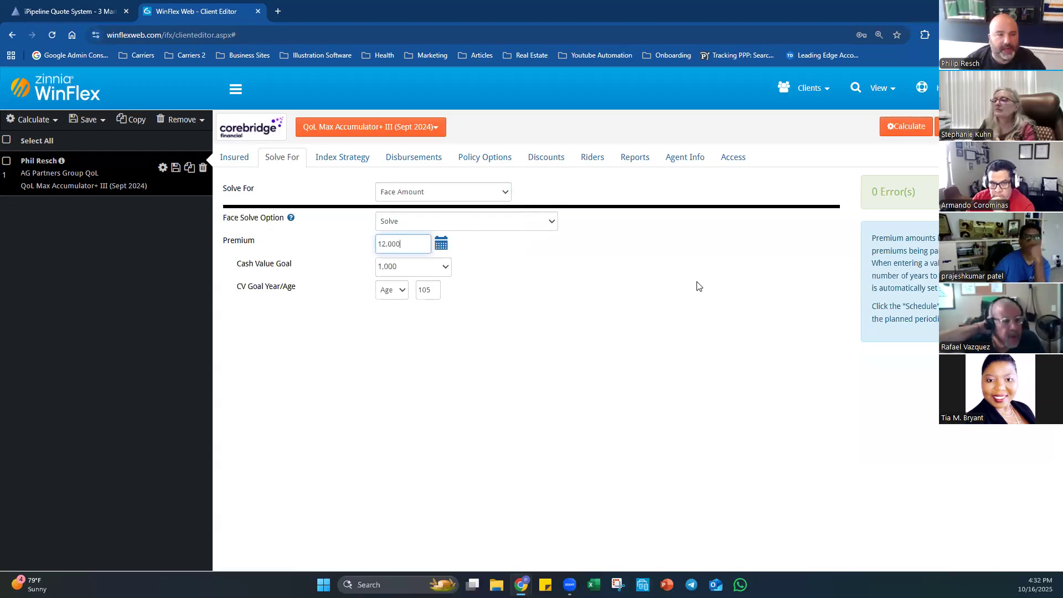
pyautogui.click(698, 286)
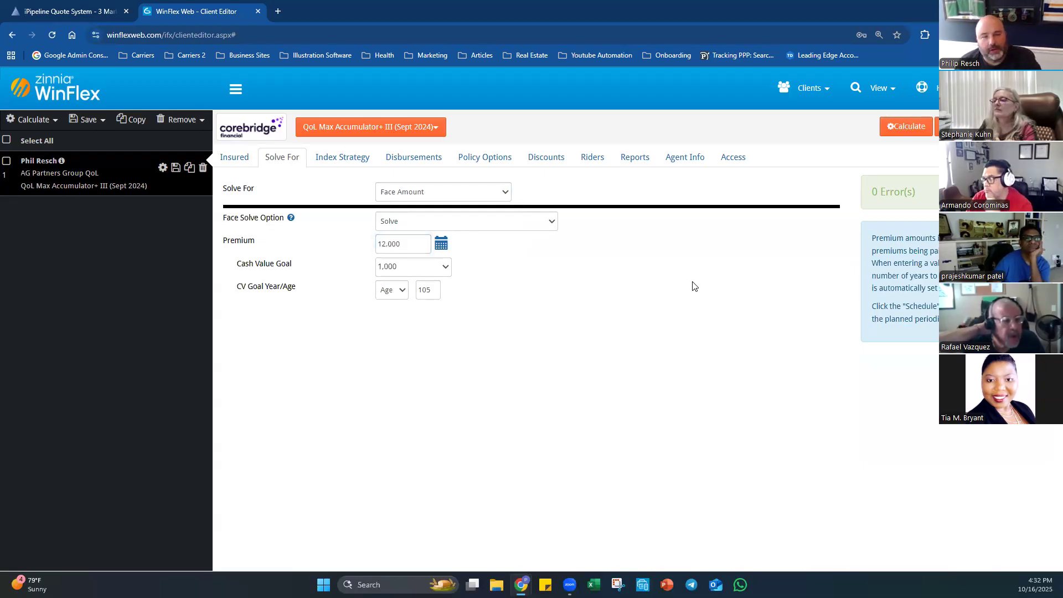
pyautogui.click(442, 244)
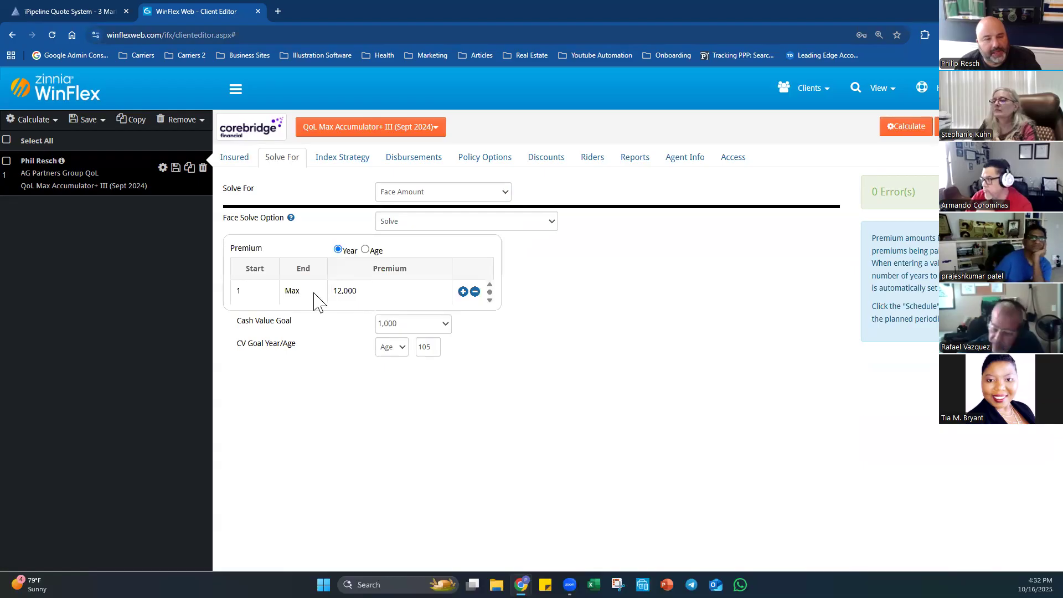
# Schedule a 12,000 premium for years 1–20 and 0 from year 21 to Max.
pyautogui.click(365, 250)
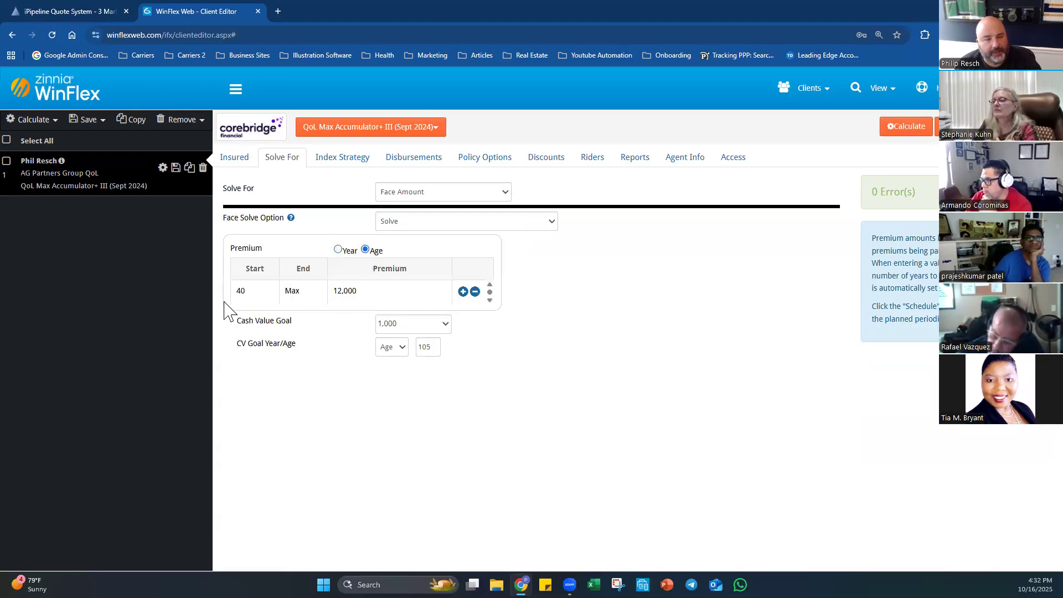
pyautogui.click(338, 249)
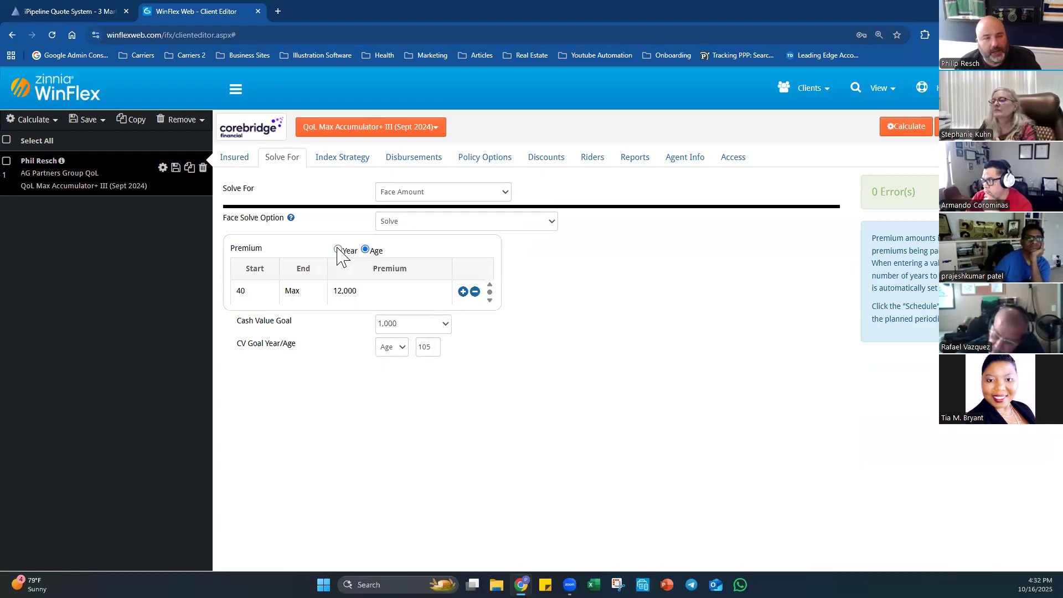
pyautogui.click(301, 292)
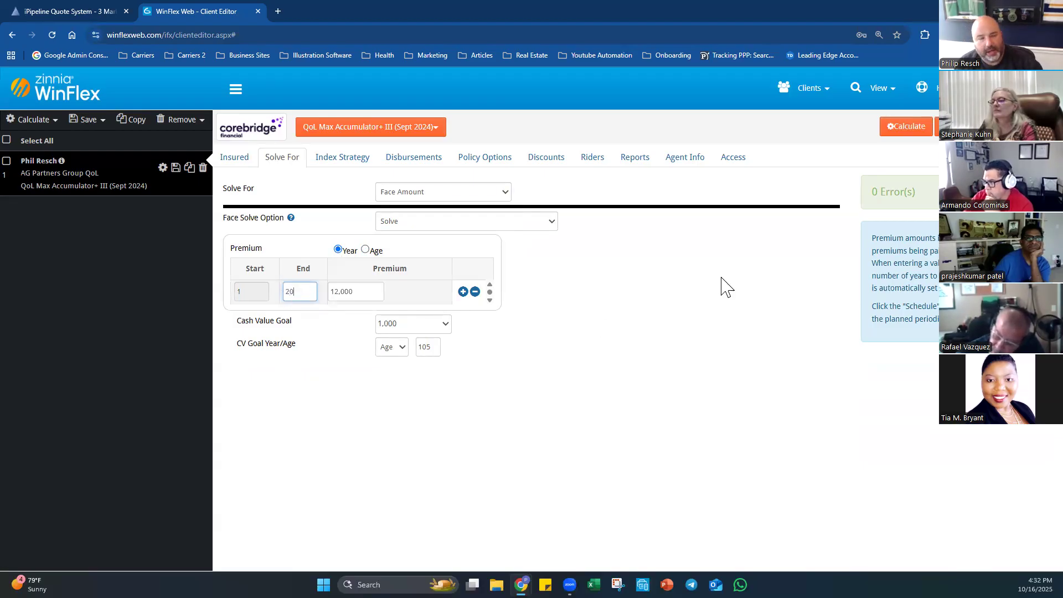
pyautogui.click(694, 267)
pyautogui.click(333, 320)
pyautogui.write('0')
pyautogui.click(757, 352)
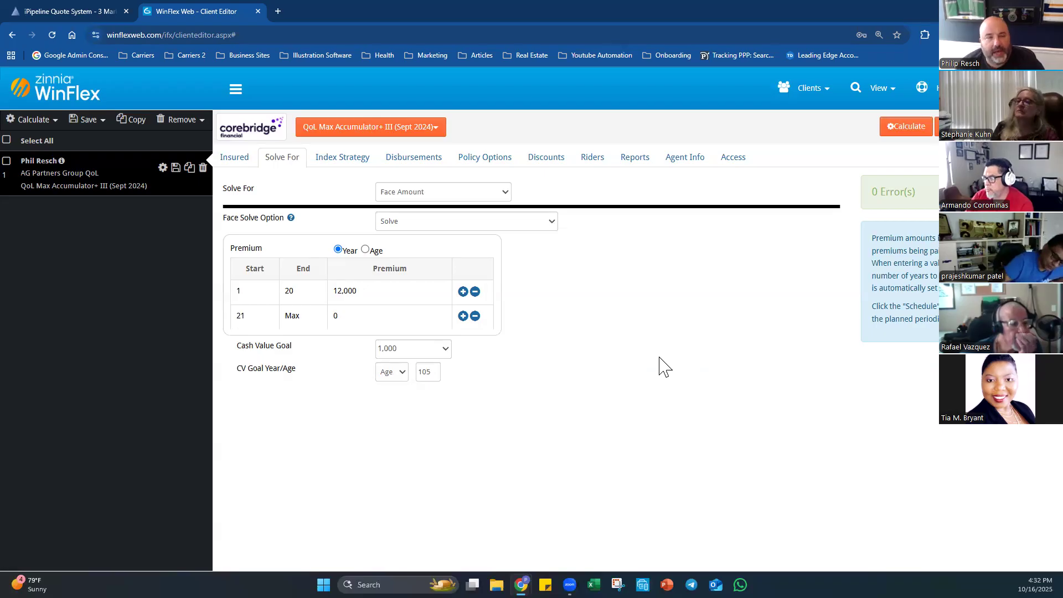
# Set the Face Solve Option to Minimum Face (No MEC or Guideline Violation).
pyautogui.moveTo(225, 217); pyautogui.dragTo(286, 217)
pyautogui.click(282, 217)
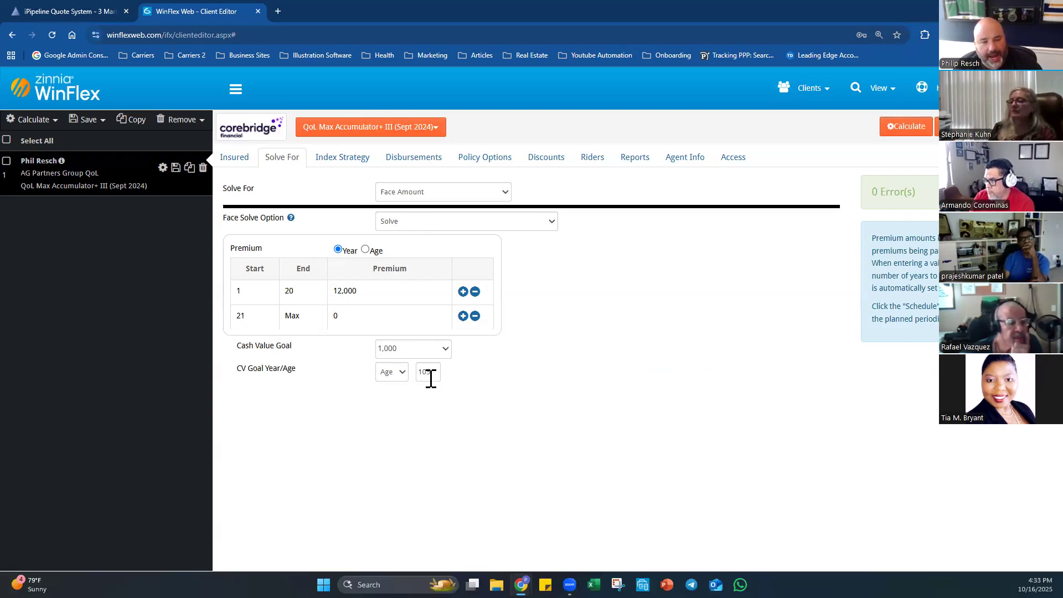
pyautogui.moveTo(231, 347); pyautogui.dragTo(308, 353)
pyautogui.click(308, 353)
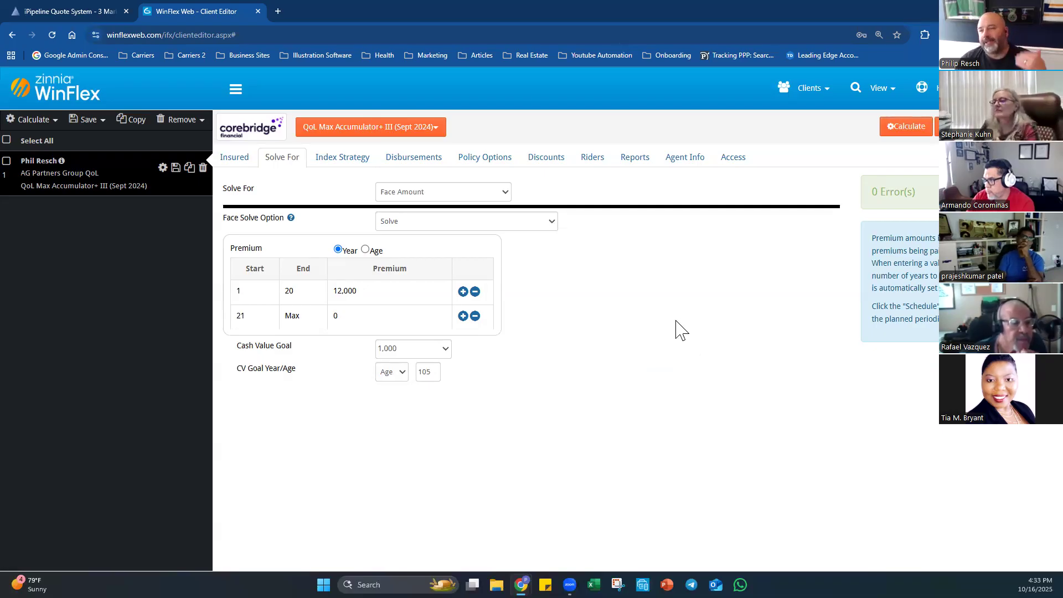
pyautogui.click(517, 223)
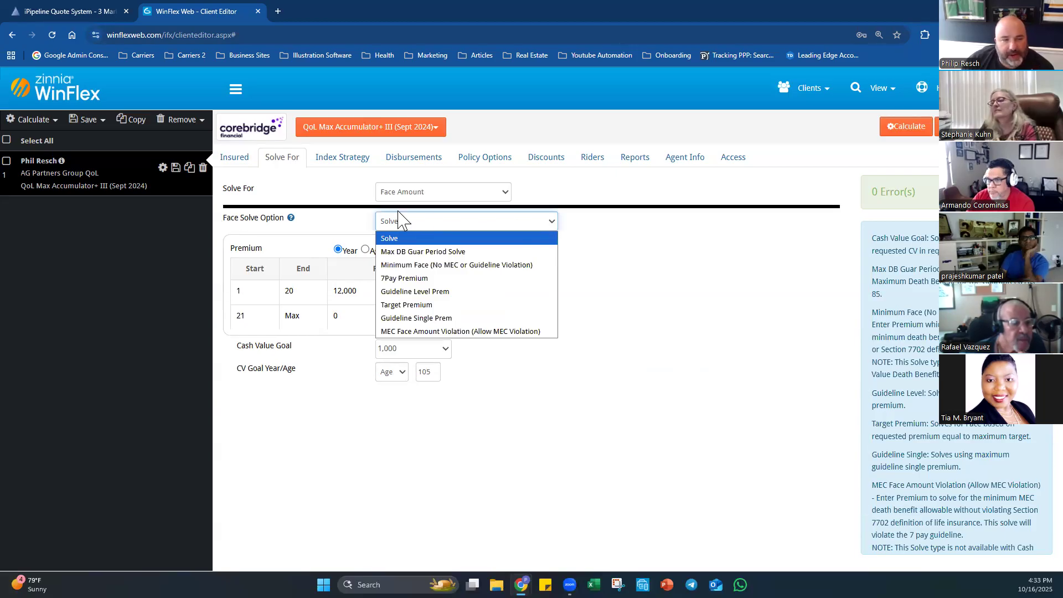
pyautogui.click(461, 267)
pyautogui.click(656, 281)
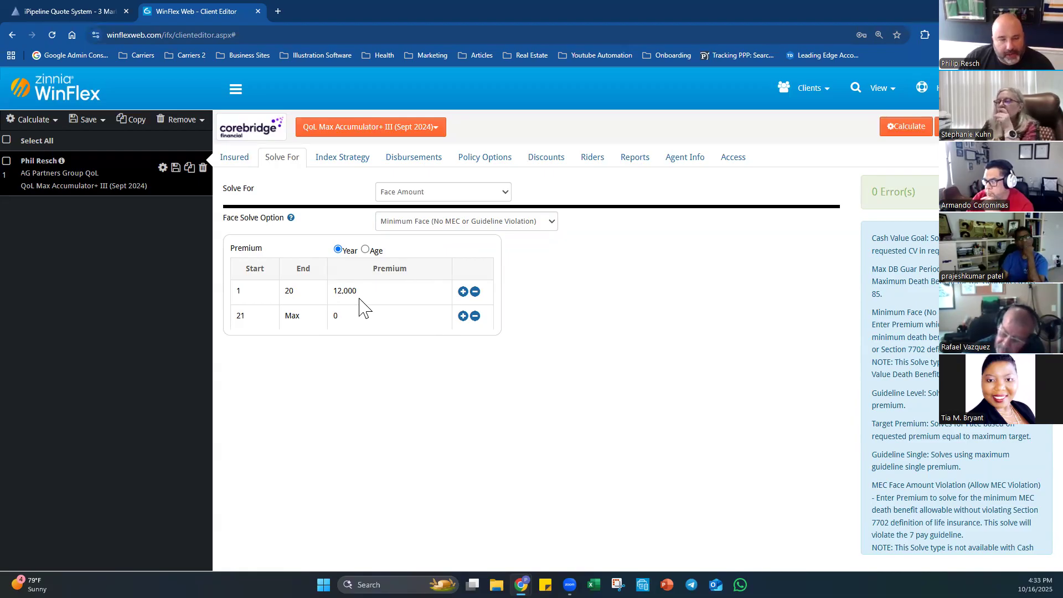
# Review the disbursements and the 100% High Cap Rate Account - S&P 500 allocation at 7.02%.
pyautogui.click(340, 163)
pyautogui.moveTo(240, 297)
pyautogui.mouseDown()
pyautogui.moveTo(317, 297)
pyautogui.moveTo(225, 304)
pyautogui.mouseUp()
pyautogui.click(338, 300)
pyautogui.click(227, 308)
pyautogui.click(427, 161)
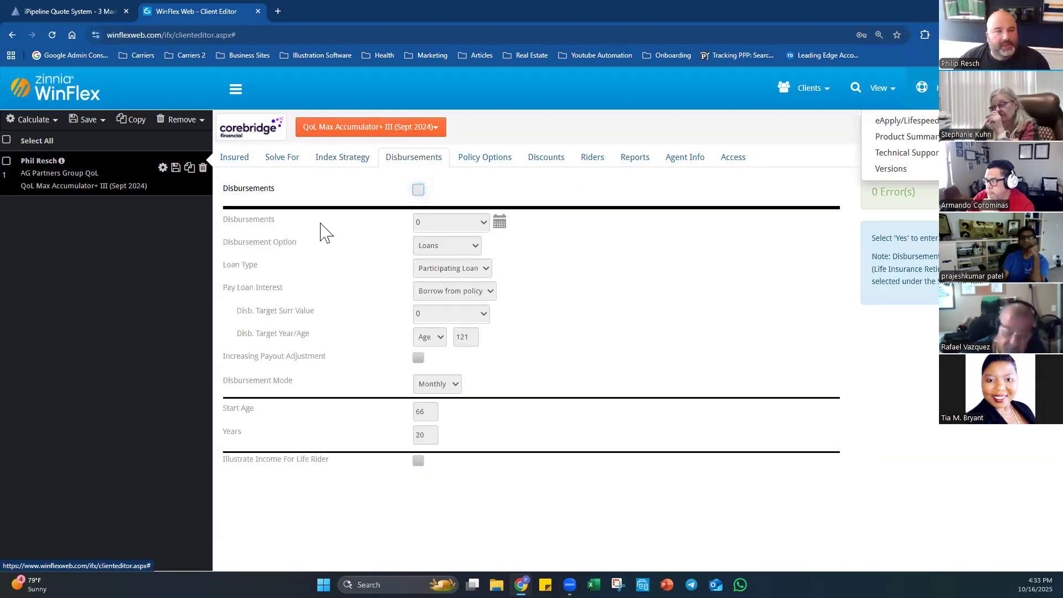
pyautogui.click(279, 161)
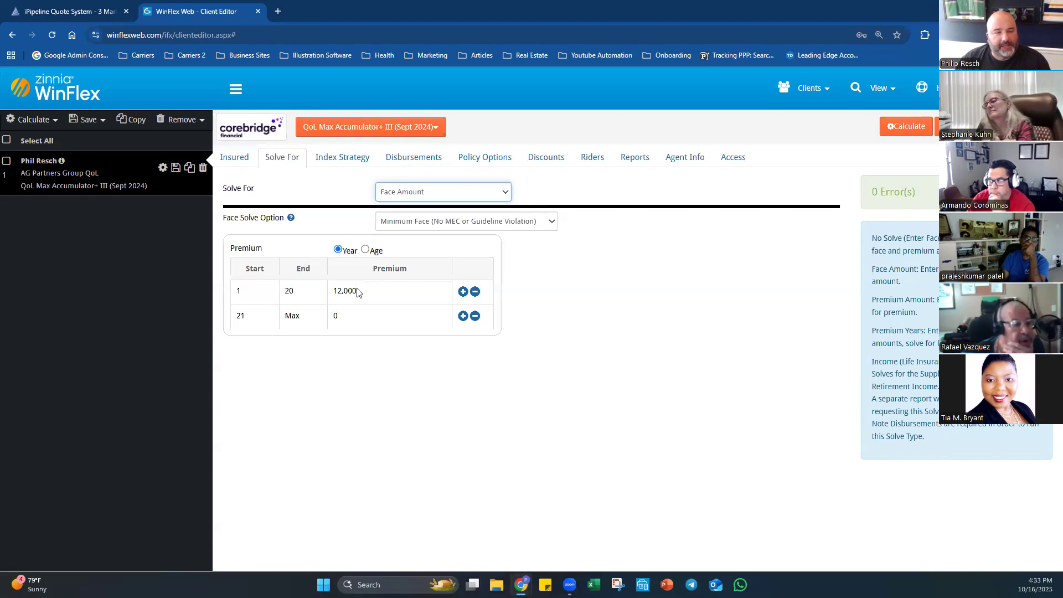
pyautogui.click(329, 158)
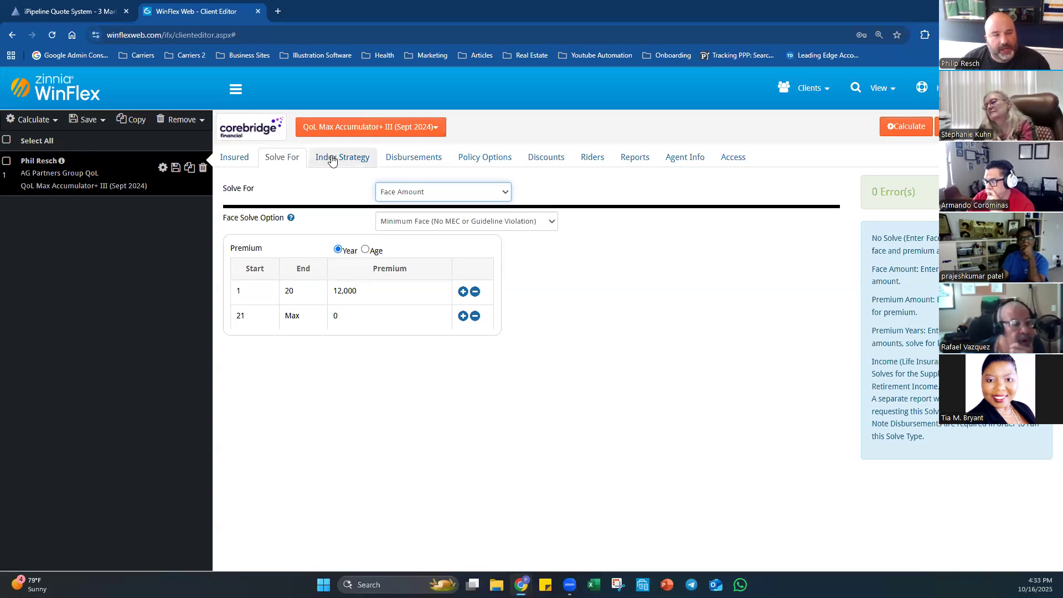
pyautogui.doubleClick(439, 304)
pyautogui.click(730, 255)
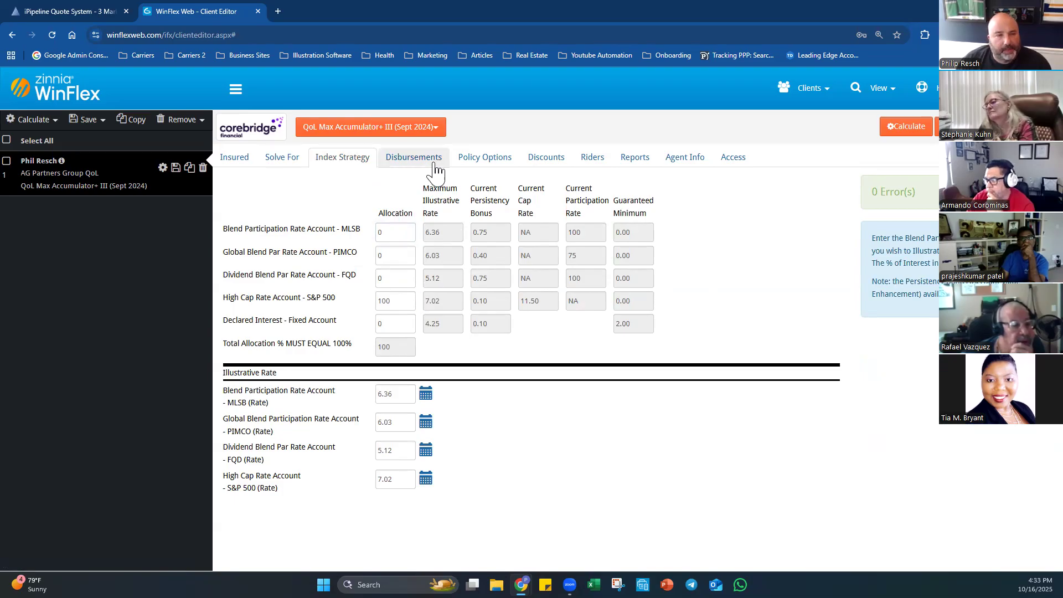
pyautogui.click(484, 160)
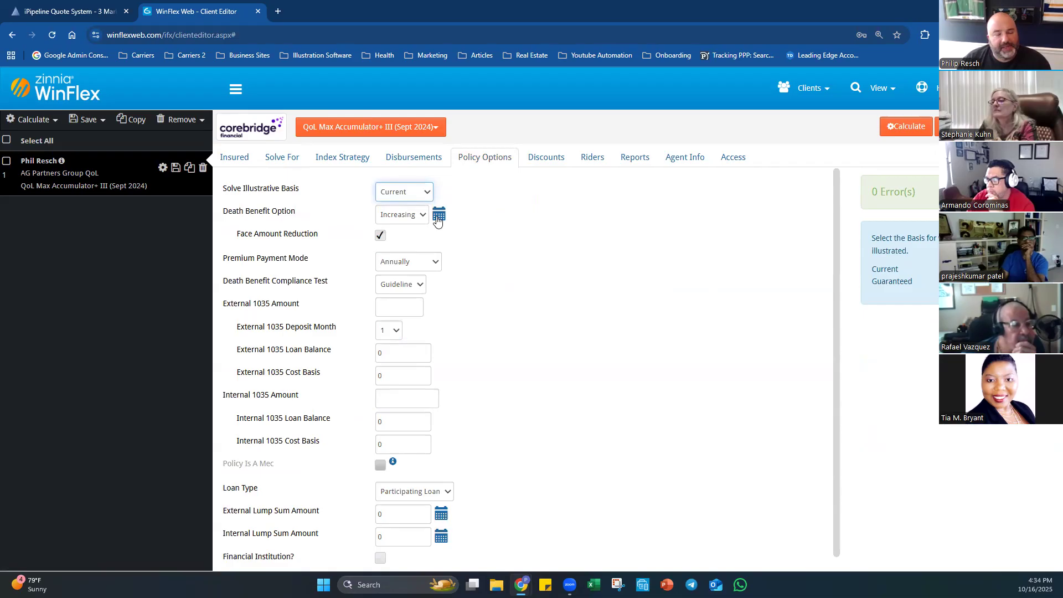
# Make the death benefit Increasing for years 1–20 and Level from year 21 to Max.
pyautogui.click(439, 215)
pyautogui.doubleClick(313, 262)
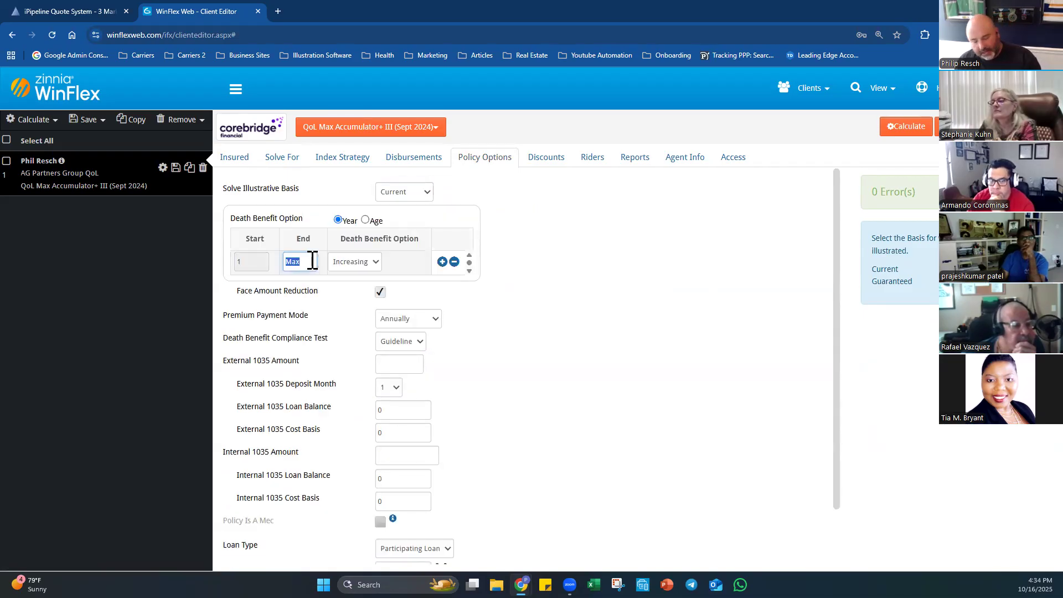
pyautogui.write('20')
pyautogui.press('Tab')
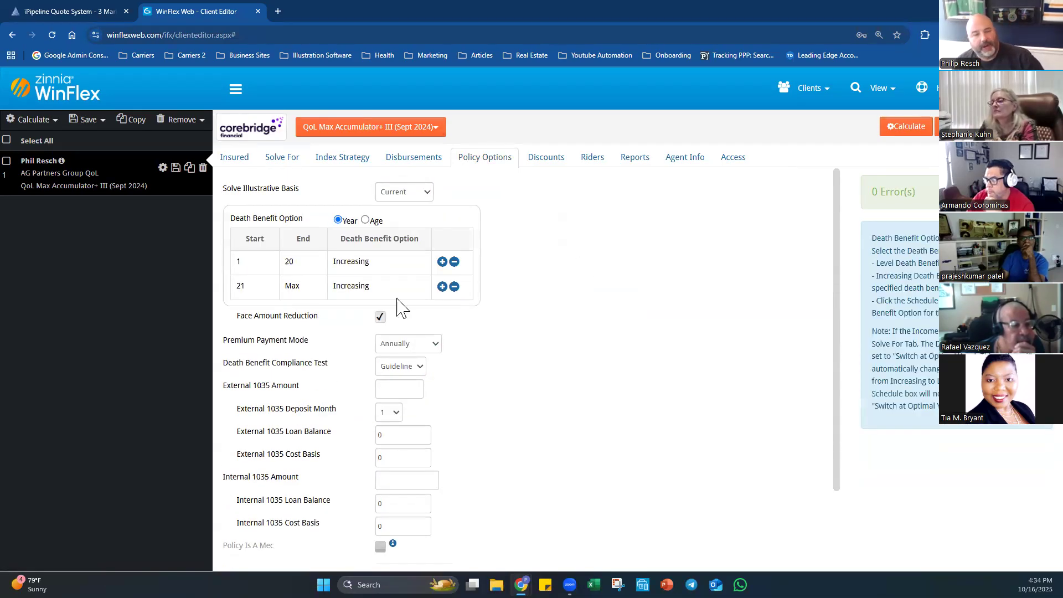
pyautogui.click(376, 293)
pyautogui.click(349, 302)
pyautogui.click(588, 299)
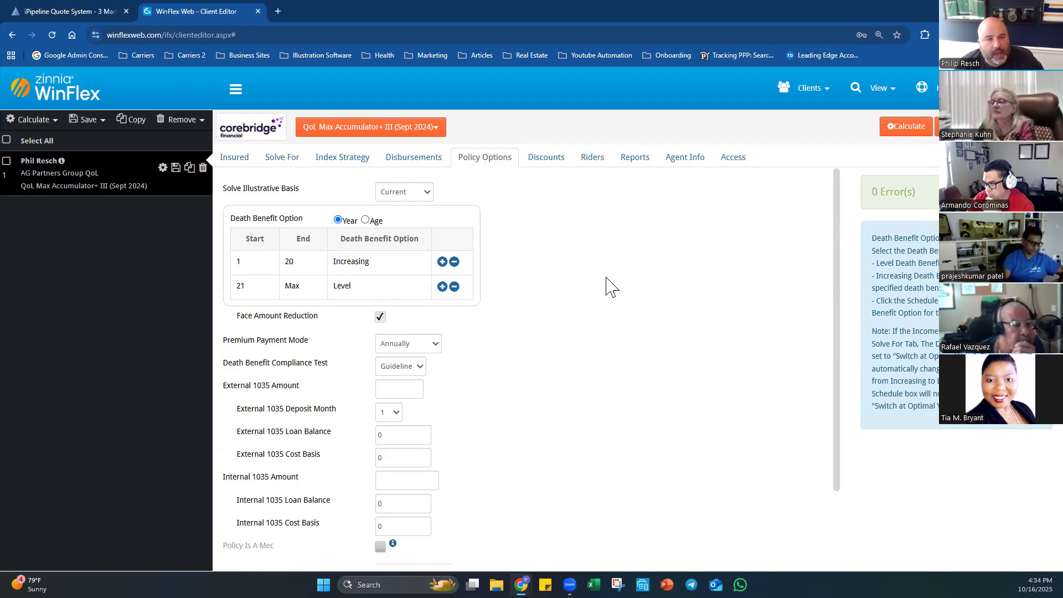
pyautogui.click(425, 162)
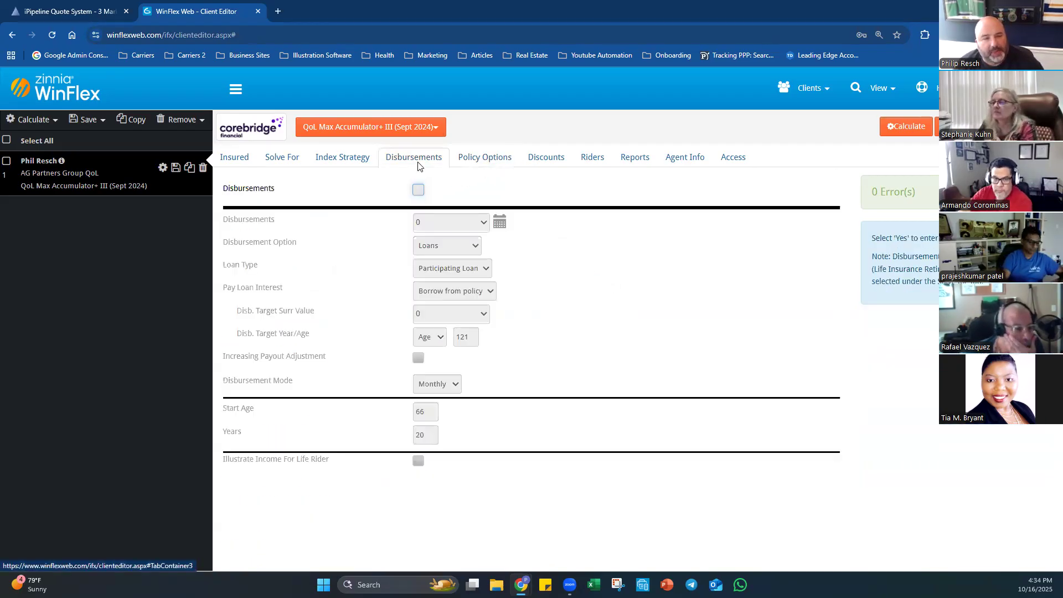
# Turn on disbursements on an age schedule, with 0 for ages 40–64.
pyautogui.click(419, 190)
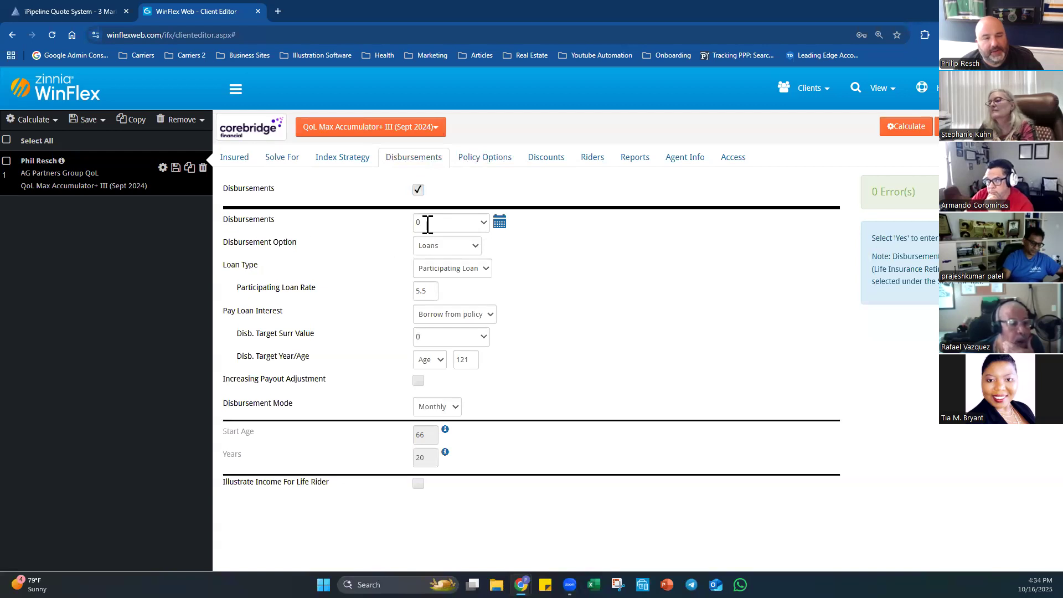
pyautogui.click(500, 225)
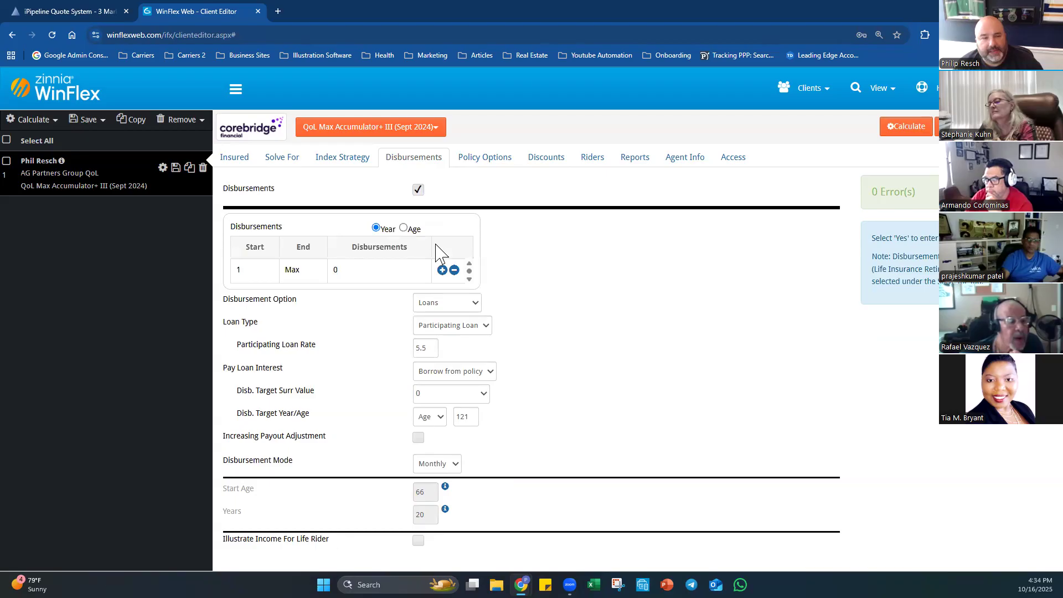
pyautogui.click(404, 228)
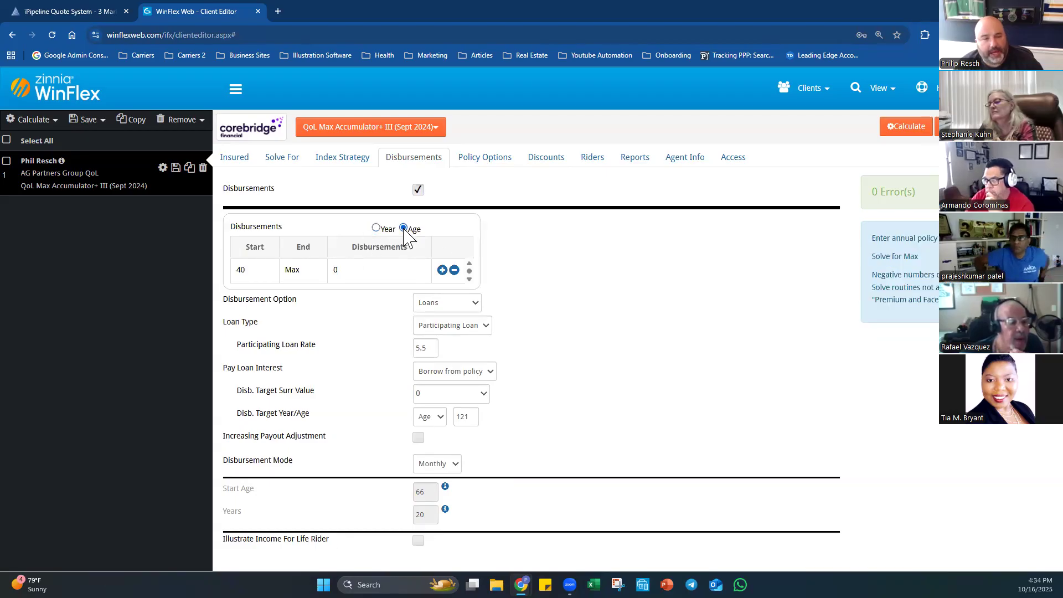
pyautogui.click(303, 271)
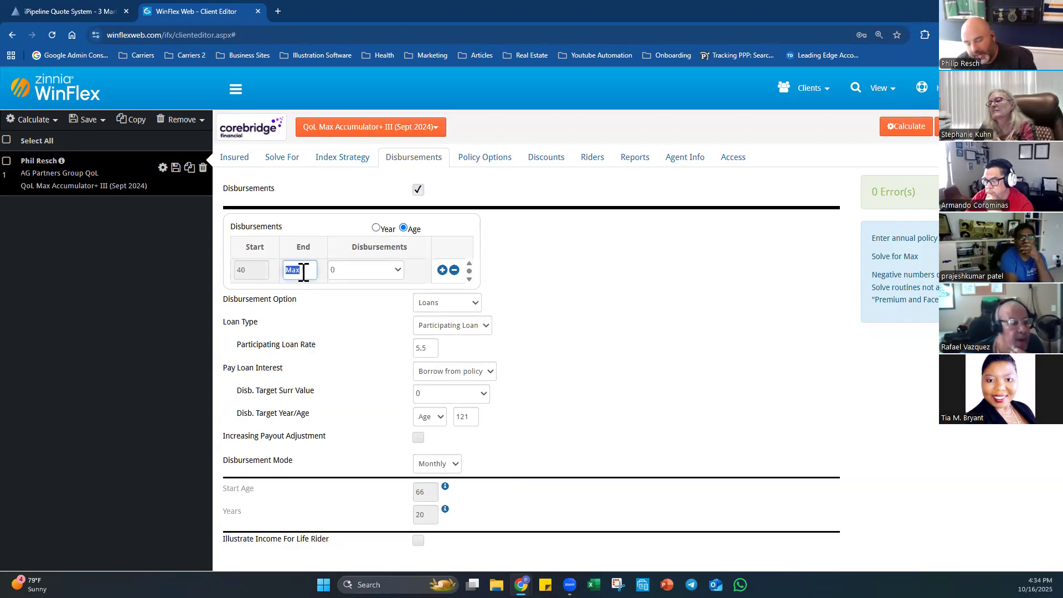
pyautogui.write('64')
pyautogui.click(624, 280)
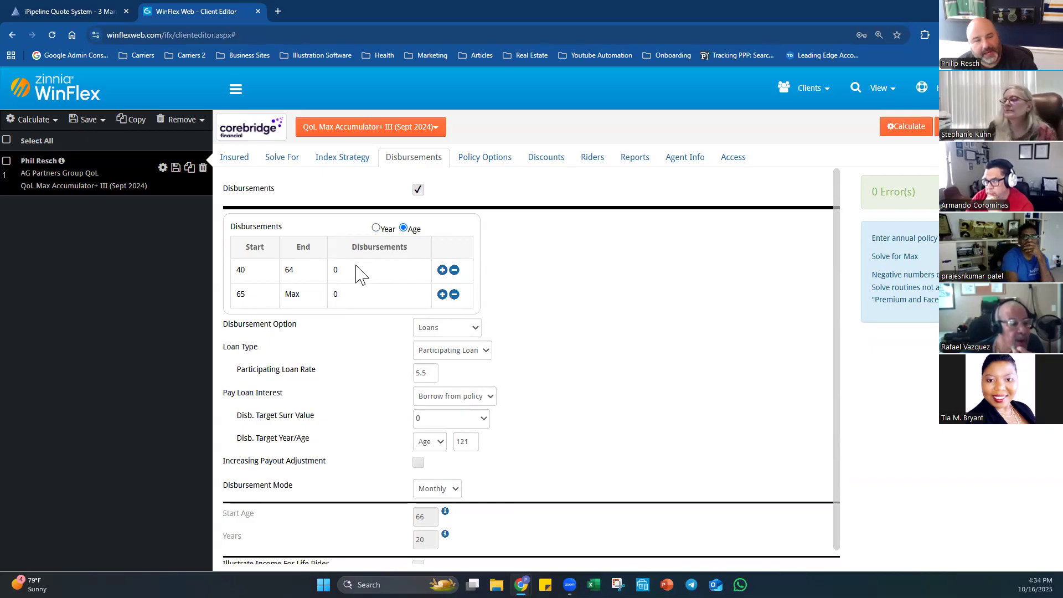
# Set ages 65–89 to Solve for Max, leaving 0 from age 90 onward.
pyautogui.click(299, 295)
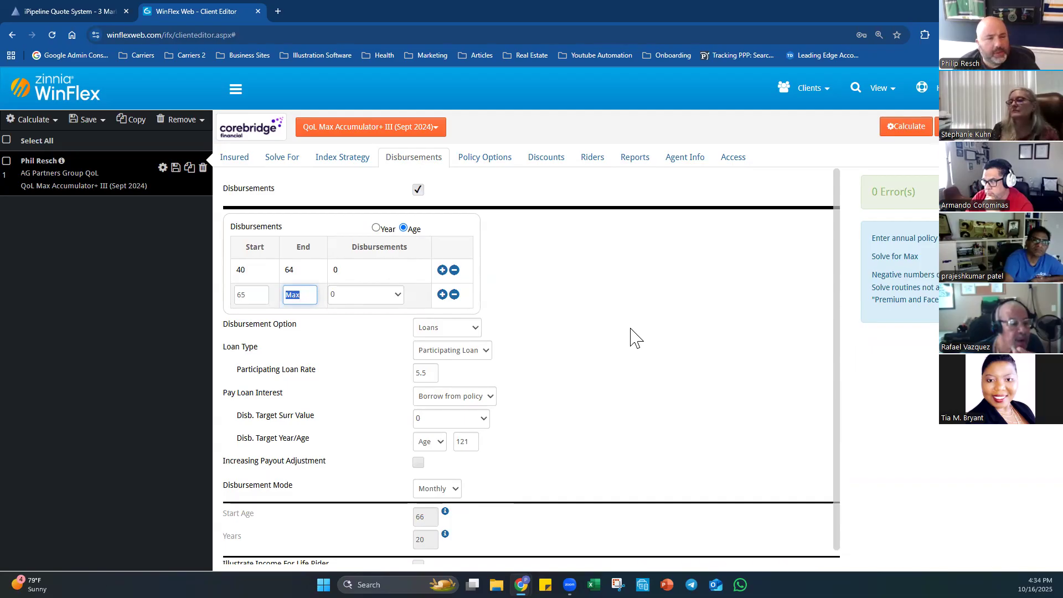
pyautogui.write('89')
pyautogui.click(398, 295)
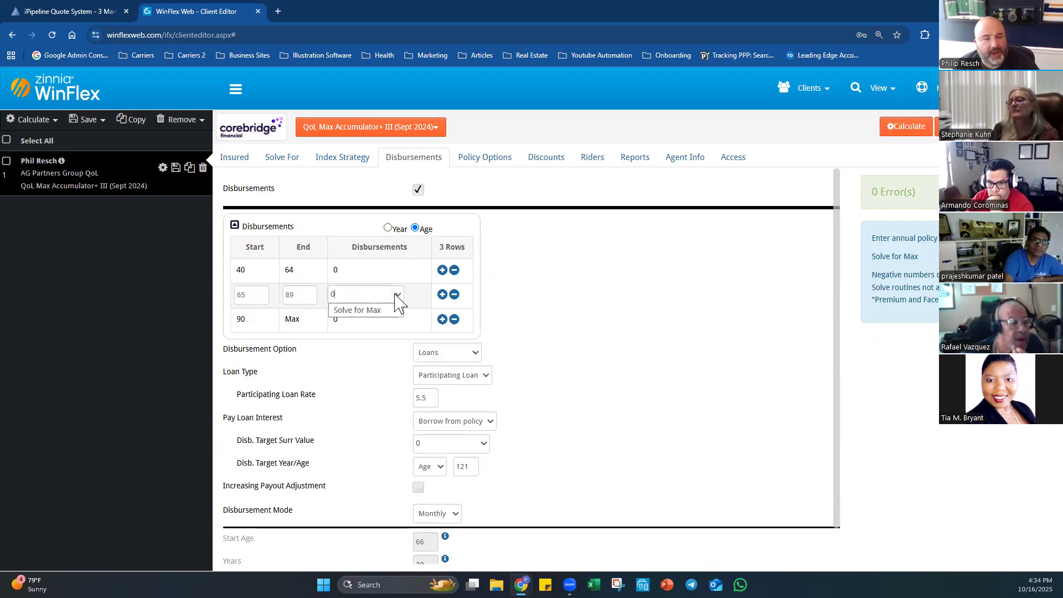
pyautogui.click(395, 309)
pyautogui.click(647, 279)
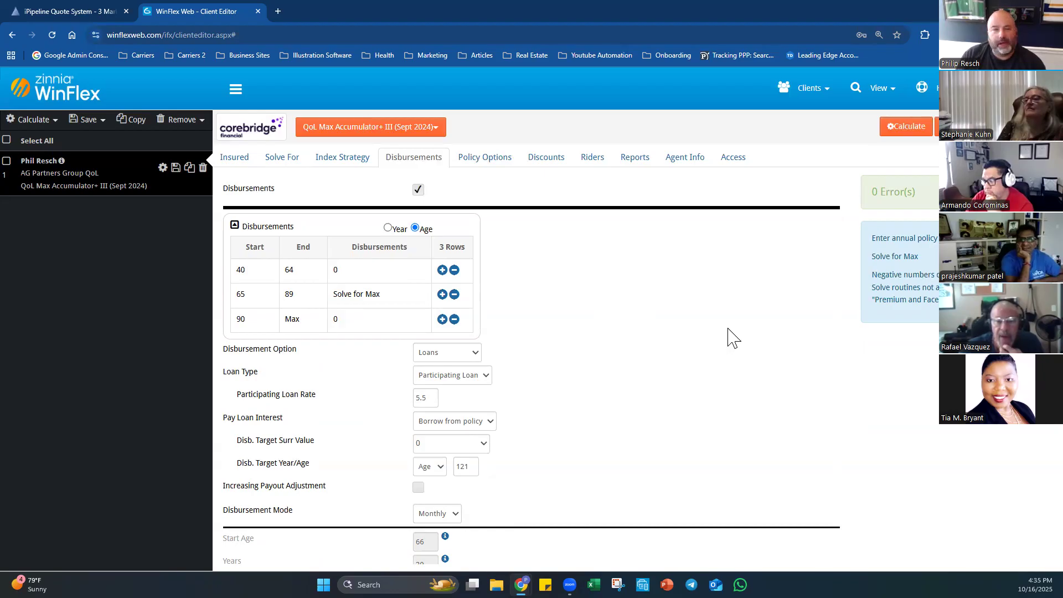
pyautogui.click(488, 160)
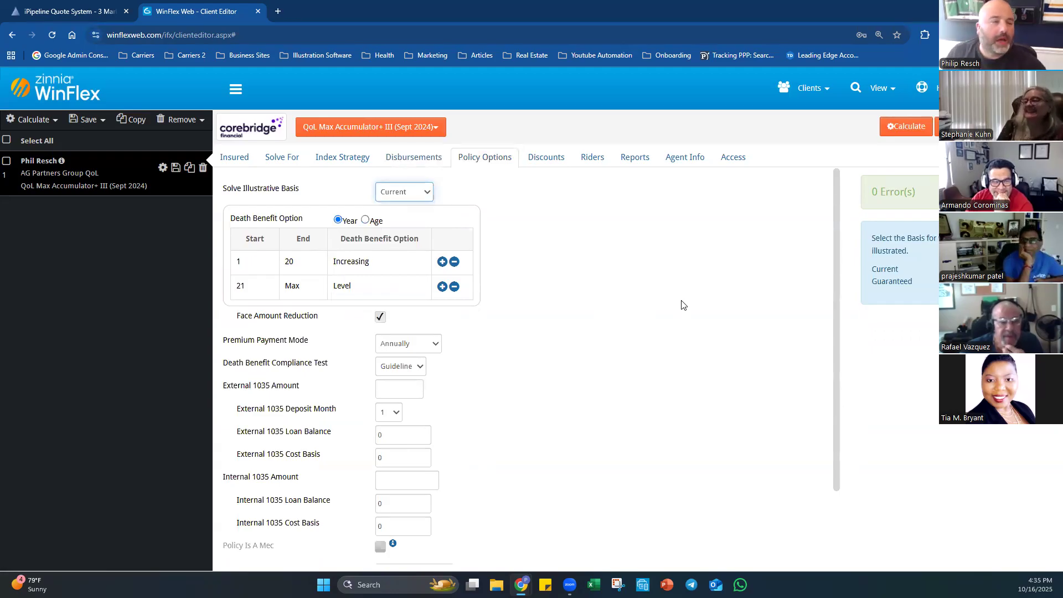
# Review Face Amount Reduction and disbursements, then duplicate the QoL Max Accumulator+ III illustration.
pyautogui.moveTo(236, 317)
pyautogui.mouseDown()
pyautogui.moveTo(320, 322)
pyautogui.moveTo(237, 327)
pyautogui.mouseUp()
pyautogui.click(320, 322)
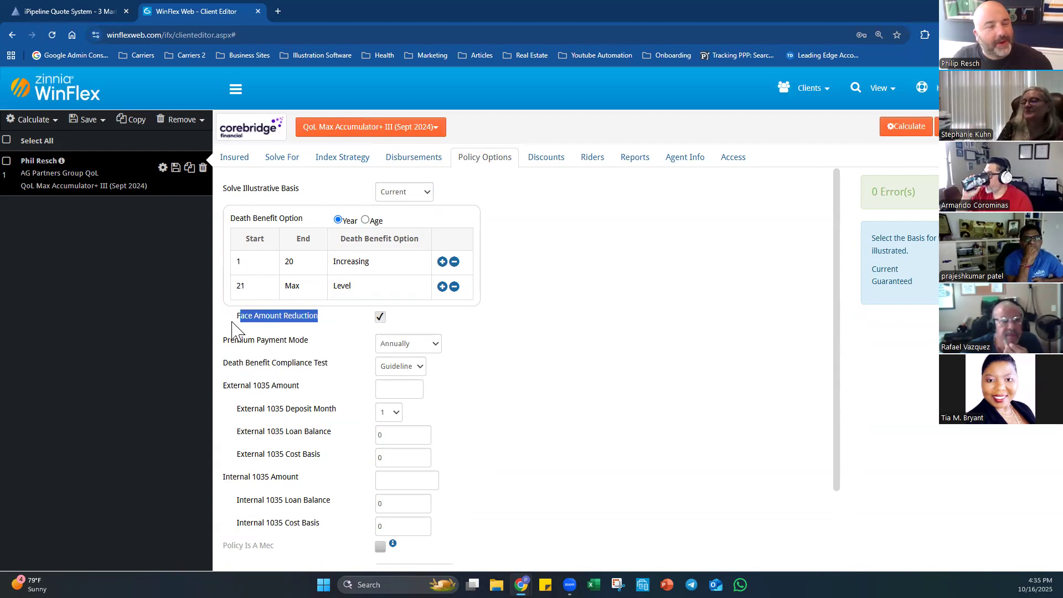
pyautogui.click(227, 325)
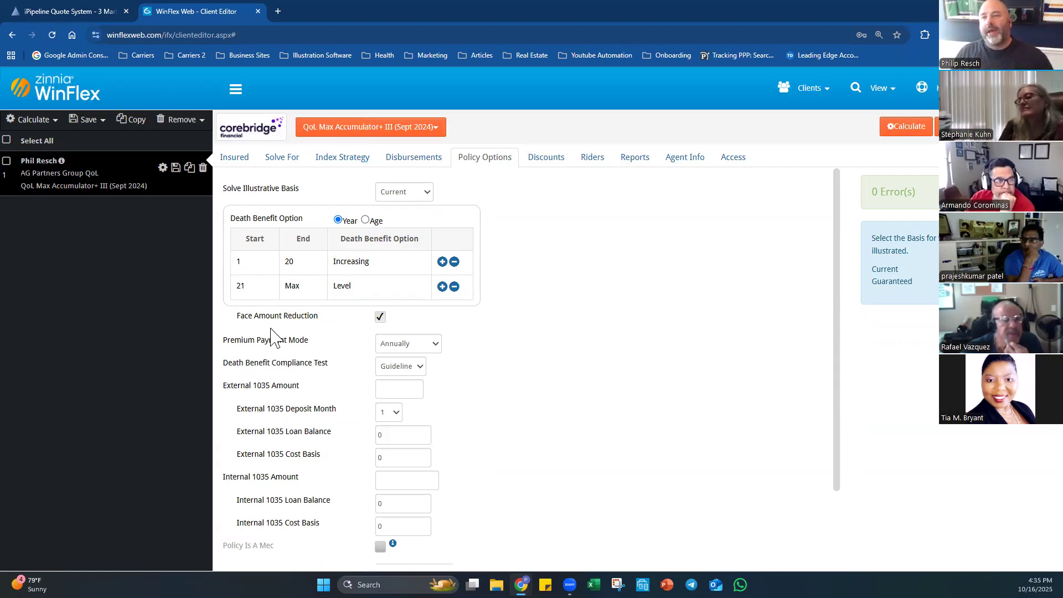
pyautogui.moveTo(242, 314); pyautogui.dragTo(323, 325)
pyautogui.click(323, 324)
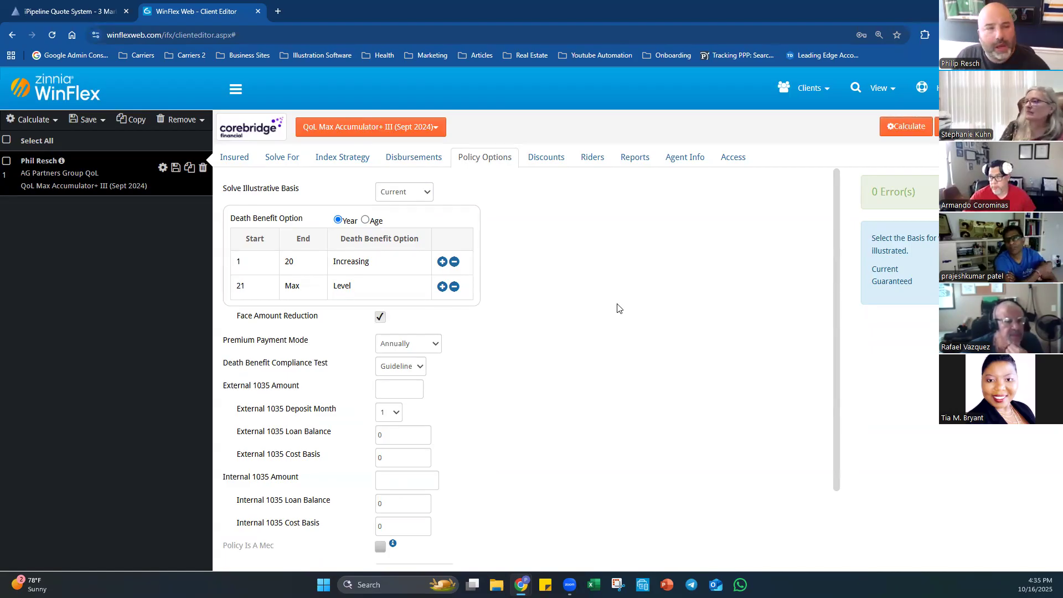
pyautogui.click(405, 161)
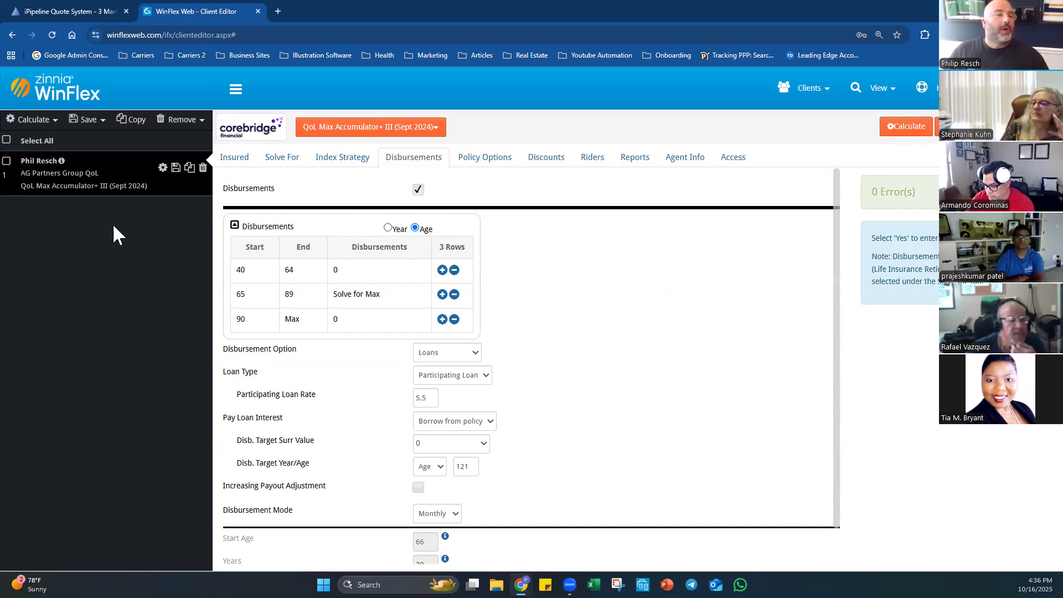
pyautogui.click(190, 169)
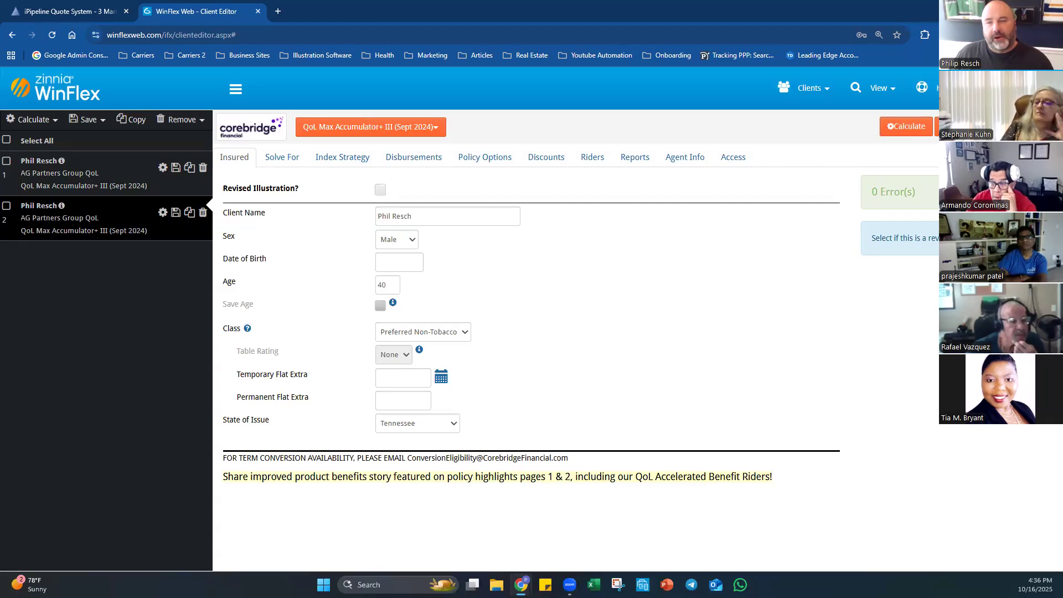
# Switch the copied case's carrier to Symetra Life Insurance Company.
pyautogui.click(957, 126)
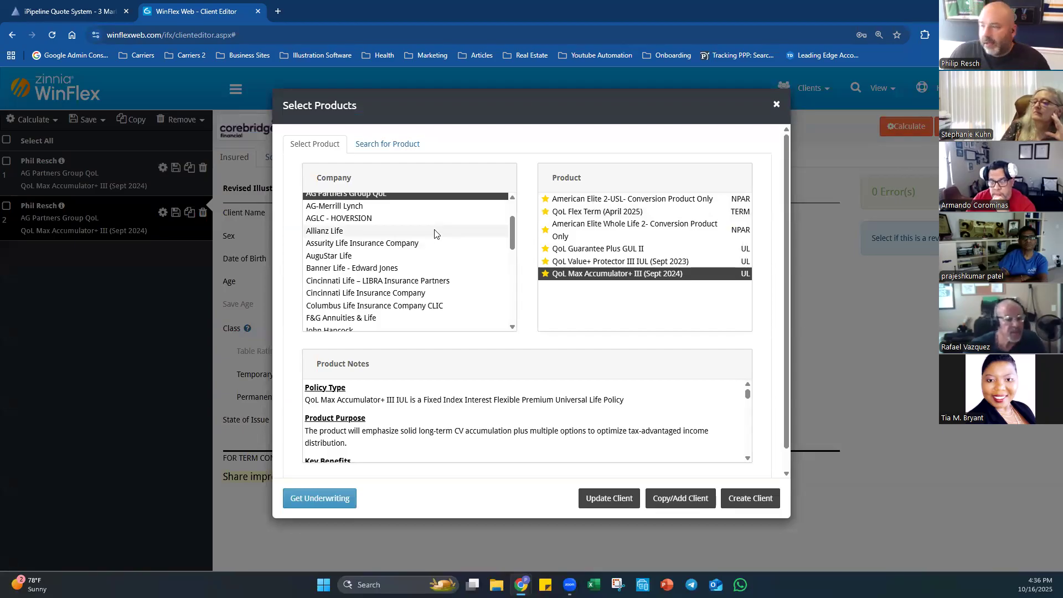
pyautogui.scroll(-2, 434, 234)
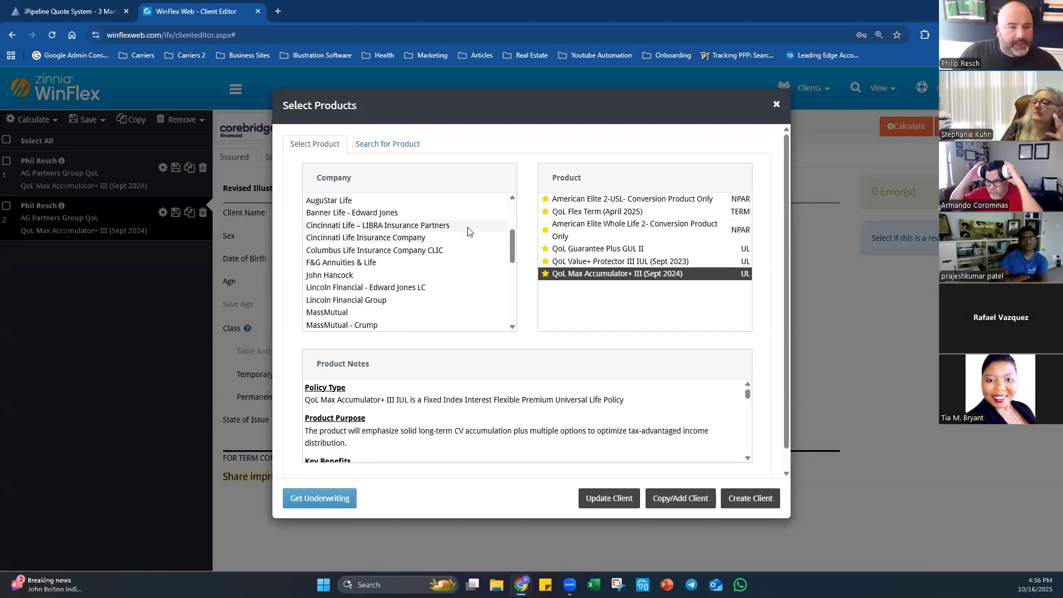
pyautogui.scroll(-2, 464, 227)
pyautogui.scroll(-4, 462, 225)
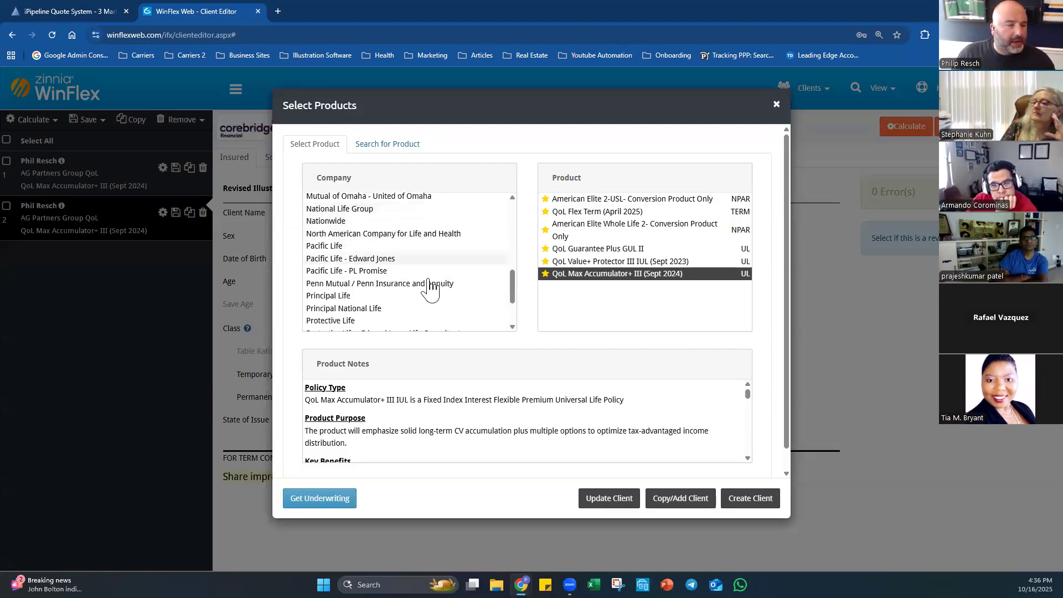
pyautogui.scroll(-3, 425, 285)
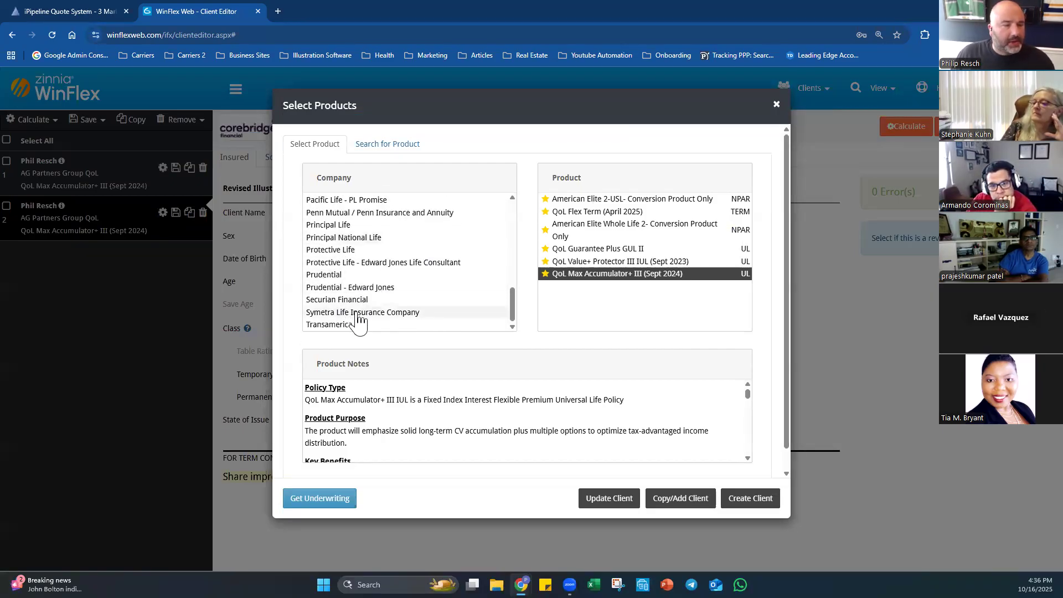
pyautogui.click(358, 313)
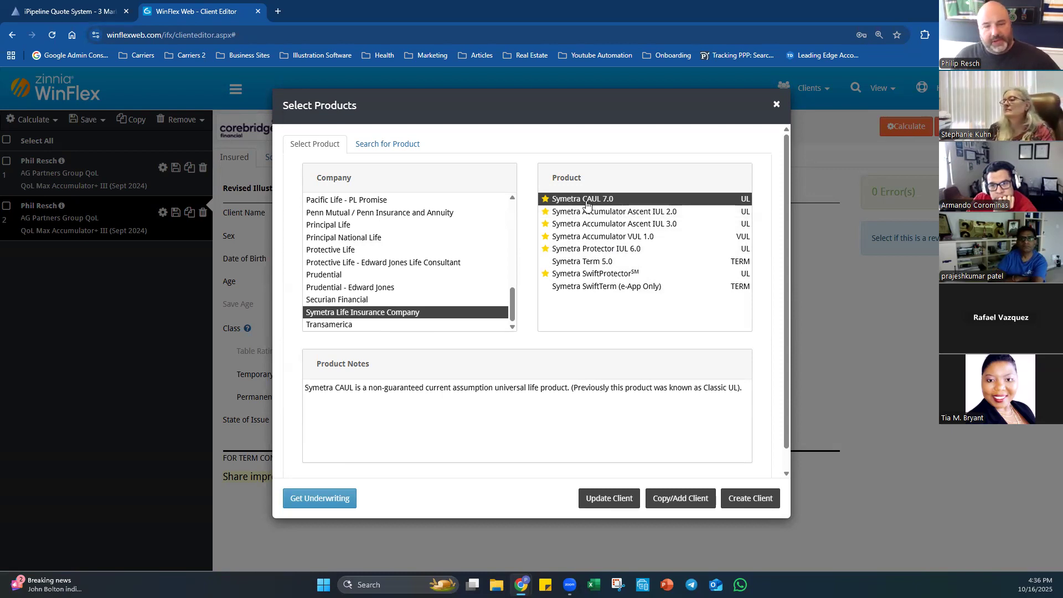
# Compare Accumulator Ascent IUL 2.0 and 3.0, then apply IUL 3.0 to the copy.
pyautogui.click(651, 214)
pyautogui.click(657, 226)
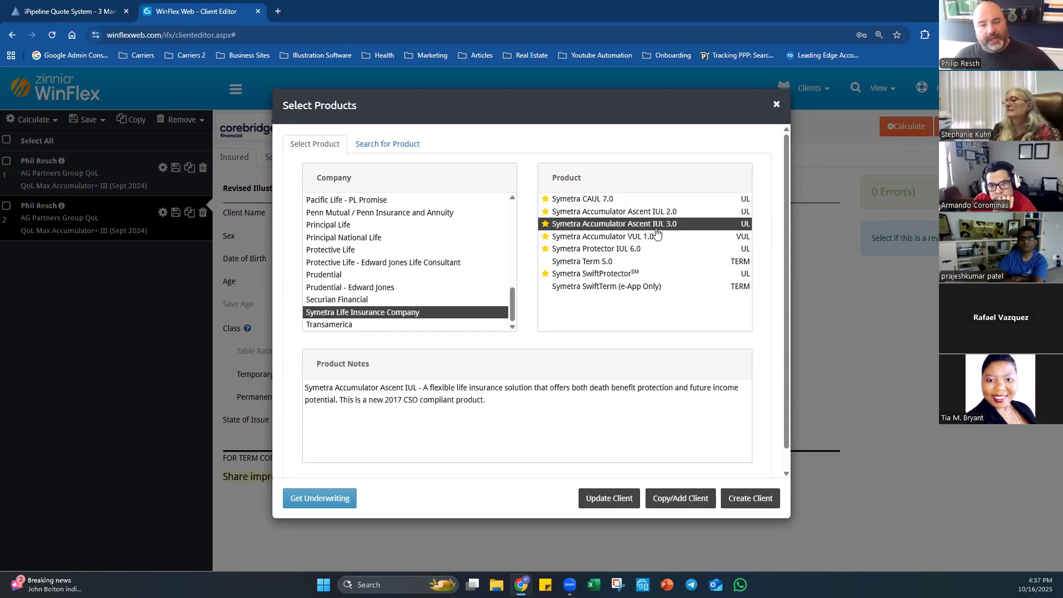
pyautogui.click(654, 215)
pyautogui.click(654, 226)
pyautogui.click(654, 216)
pyautogui.click(660, 225)
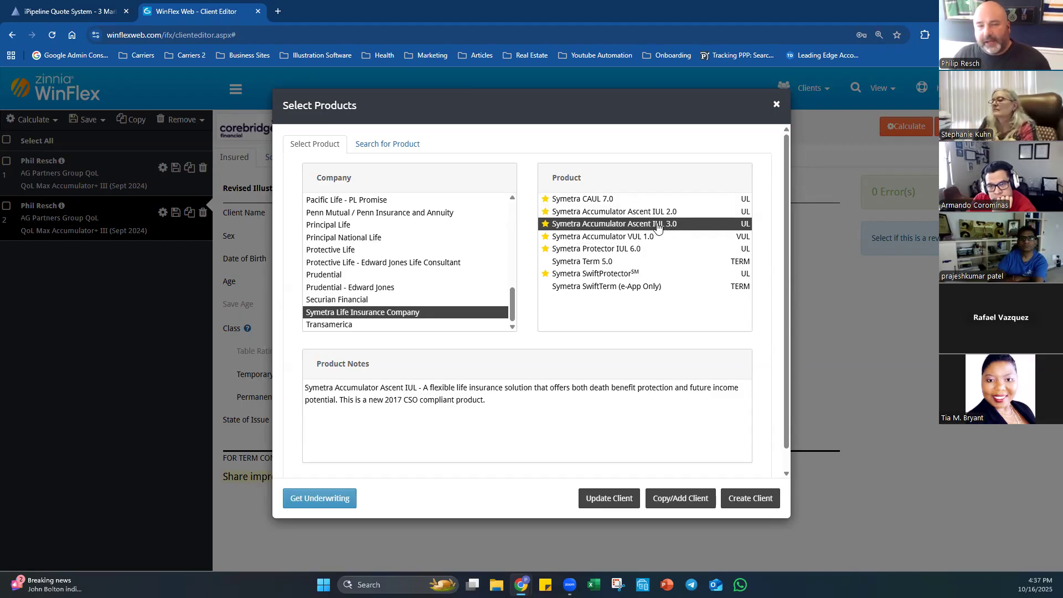
pyautogui.click(652, 213)
pyautogui.click(655, 229)
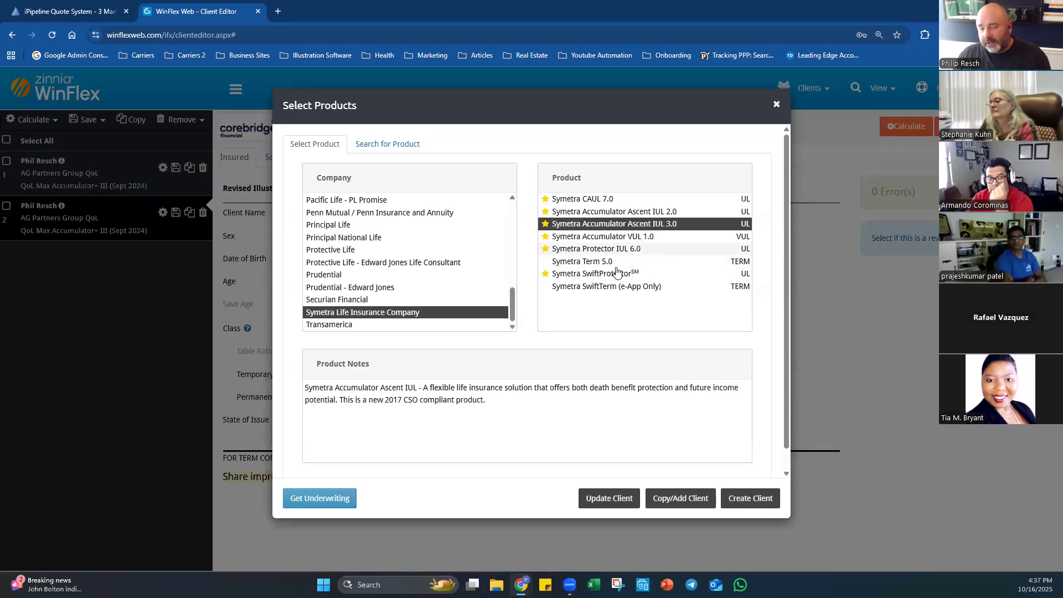
pyautogui.click(610, 499)
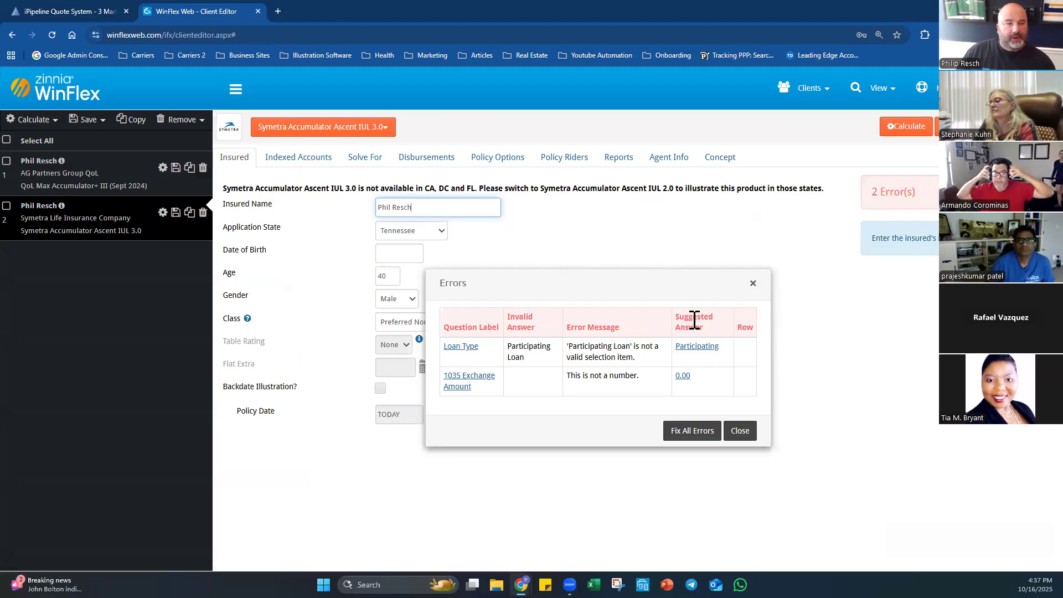
# Accept the suggested fixes for the Loan Type and 1035 Exchange Amount errors.
pyautogui.click(704, 431)
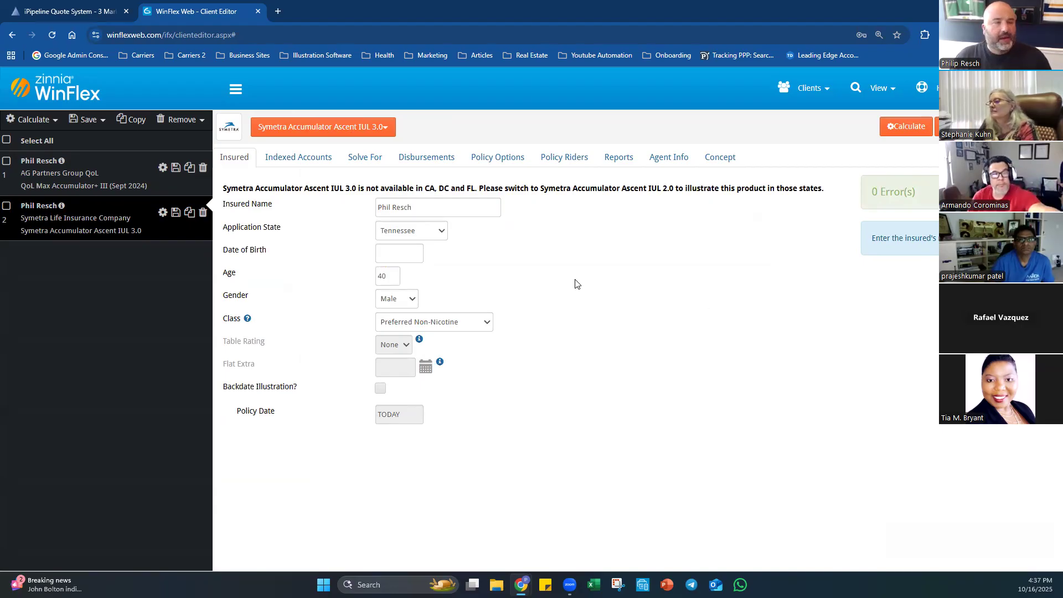
pyautogui.click(298, 161)
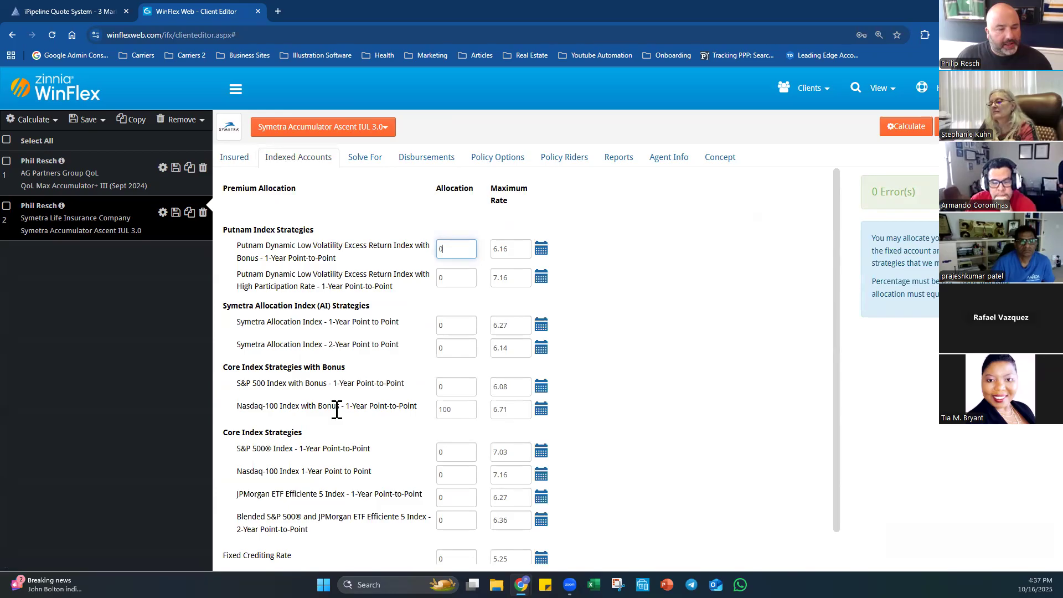
pyautogui.moveTo(231, 407); pyautogui.dragTo(423, 408)
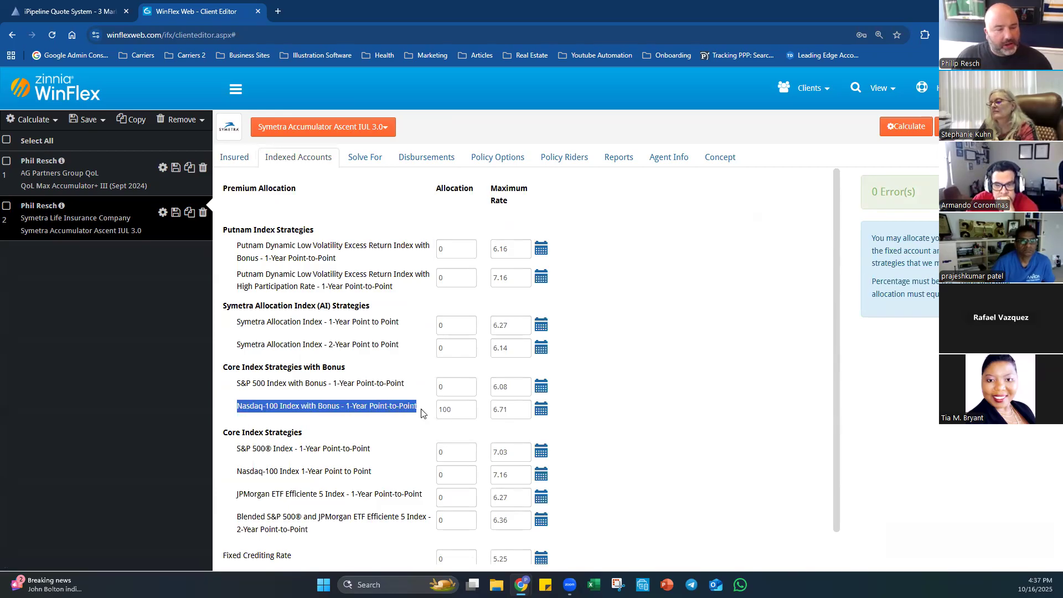
pyautogui.click(382, 407)
# Allocate 50% to S&P 500 with Bonus and 50% to Nasdaq-100 with Bonus.
pyautogui.doubleClick(465, 408)
pyautogui.click(460, 387)
pyautogui.write('50')
pyautogui.press('Tab')
pyautogui.press('Tab')
pyautogui.hotkey('shift', 'Tab')
pyautogui.write('50')
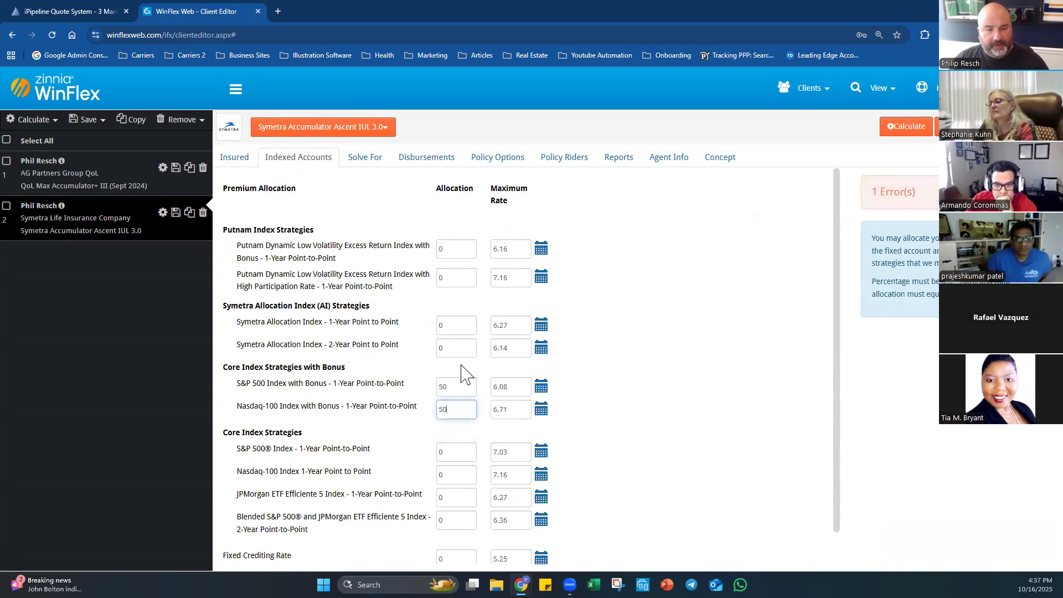
pyautogui.click(626, 343)
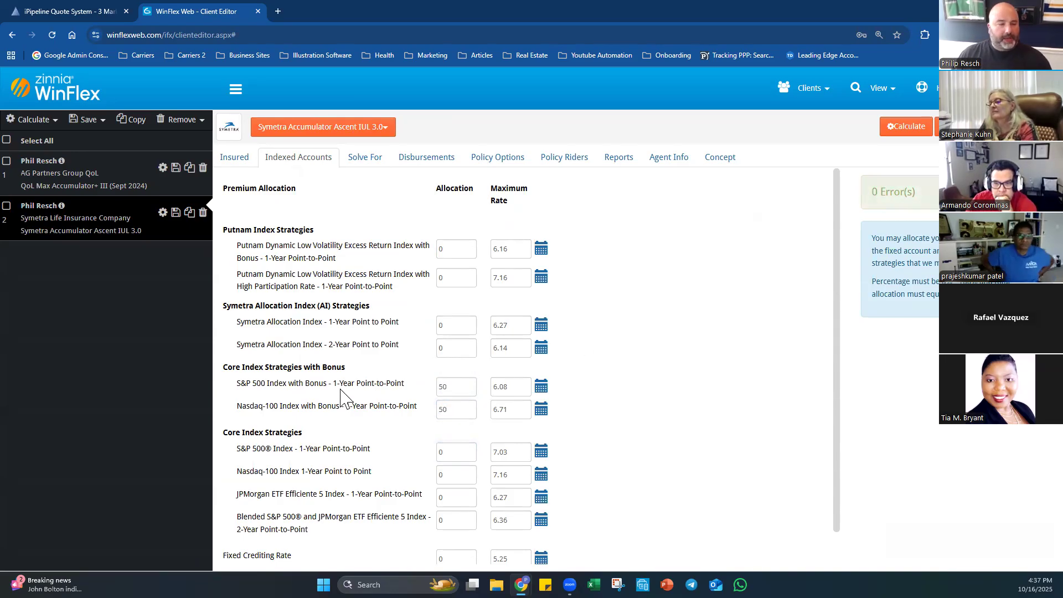
pyautogui.moveTo(237, 381); pyautogui.dragTo(290, 377)
pyautogui.click(249, 412)
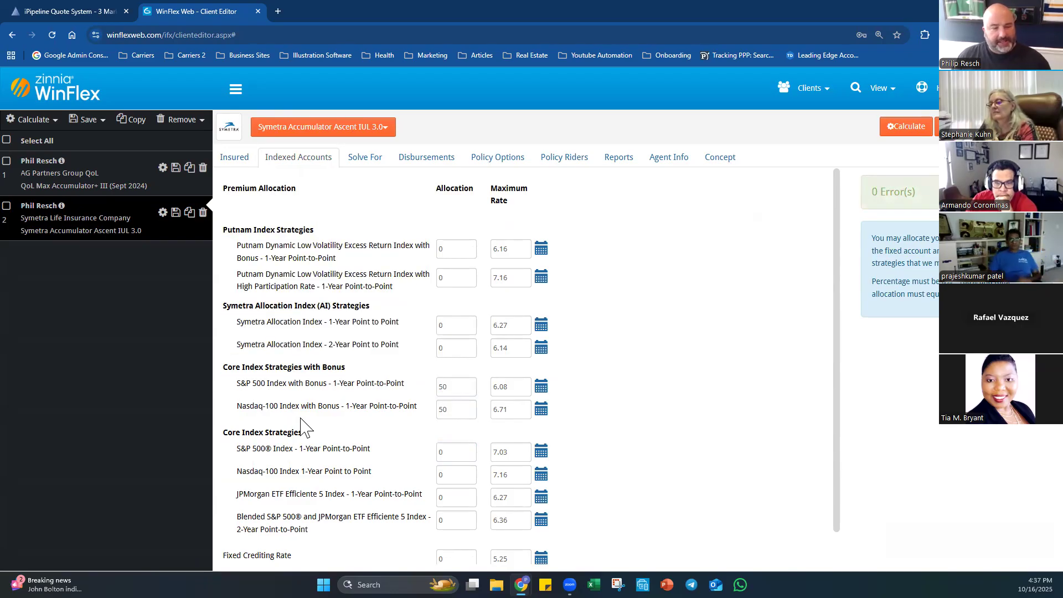
pyautogui.click(365, 159)
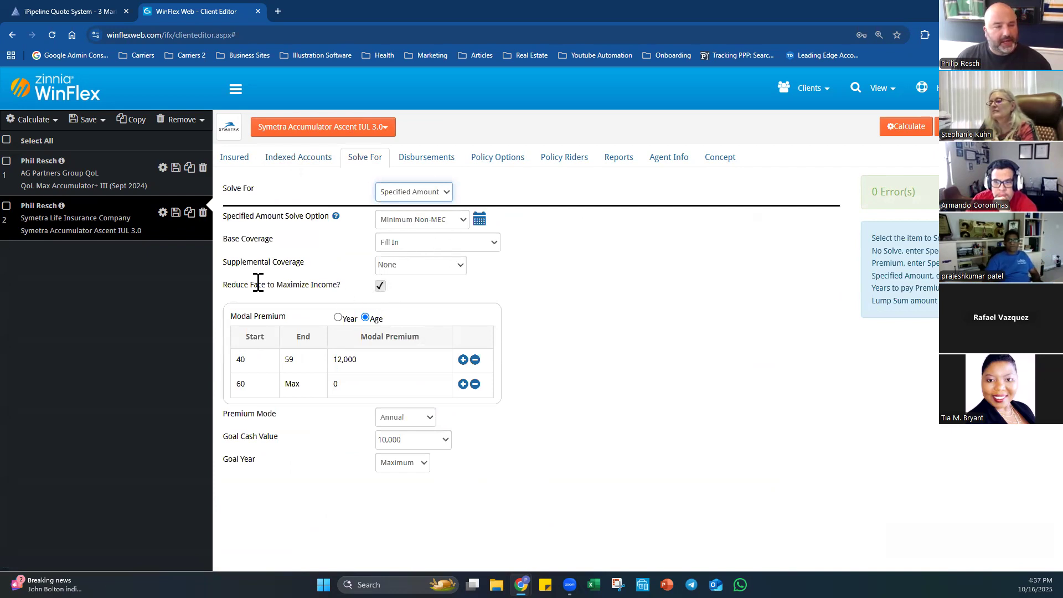
# Schedule Symetra premiums by policy year and disbursements by age, then bring up Policy Options.
pyautogui.moveTo(226, 288); pyautogui.dragTo(348, 288)
pyautogui.click(348, 288)
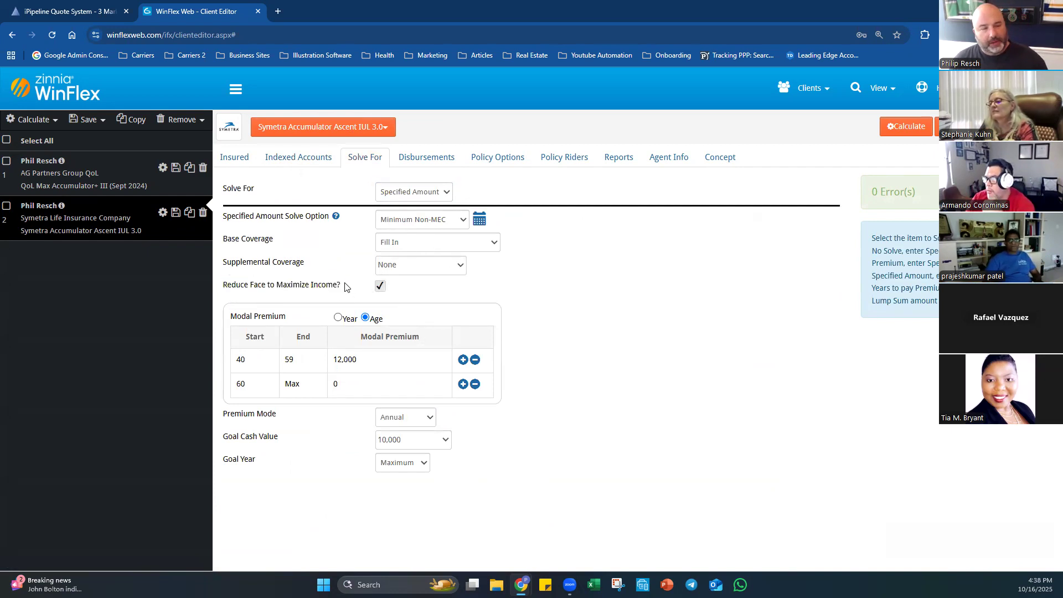
pyautogui.click(338, 318)
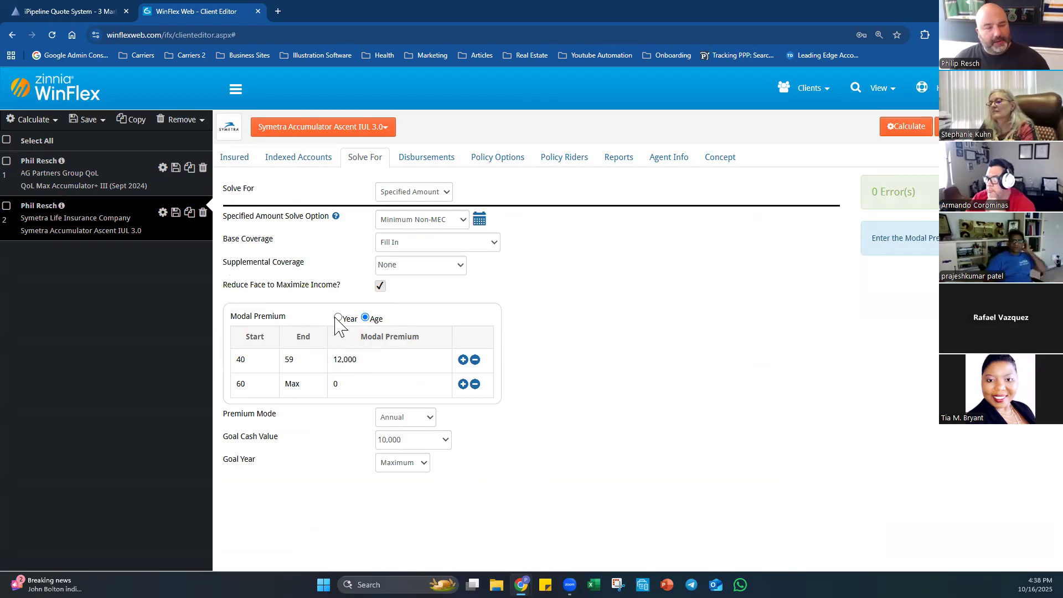
pyautogui.click(404, 157)
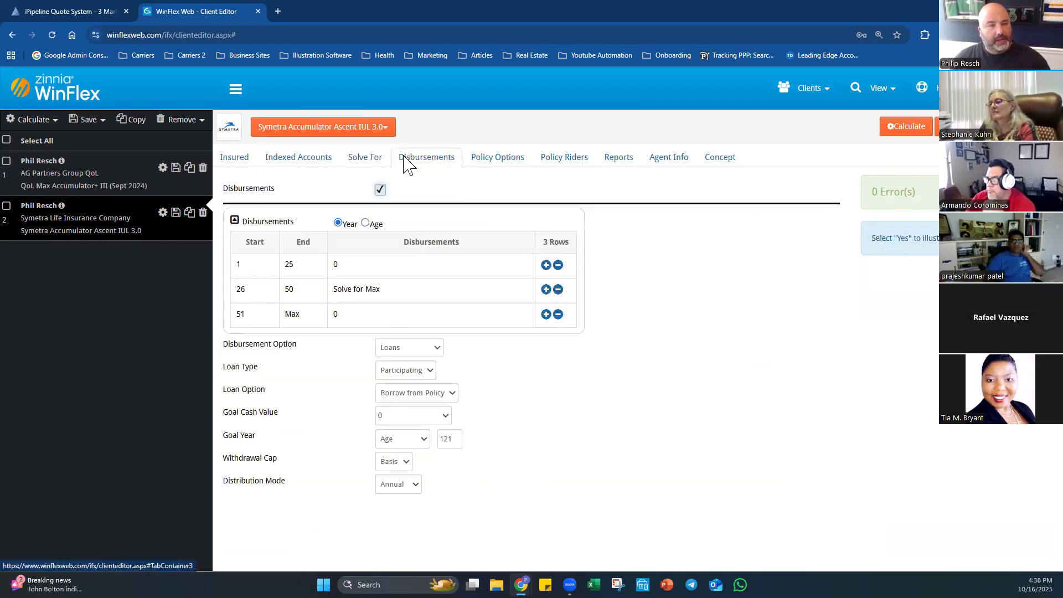
pyautogui.click(366, 224)
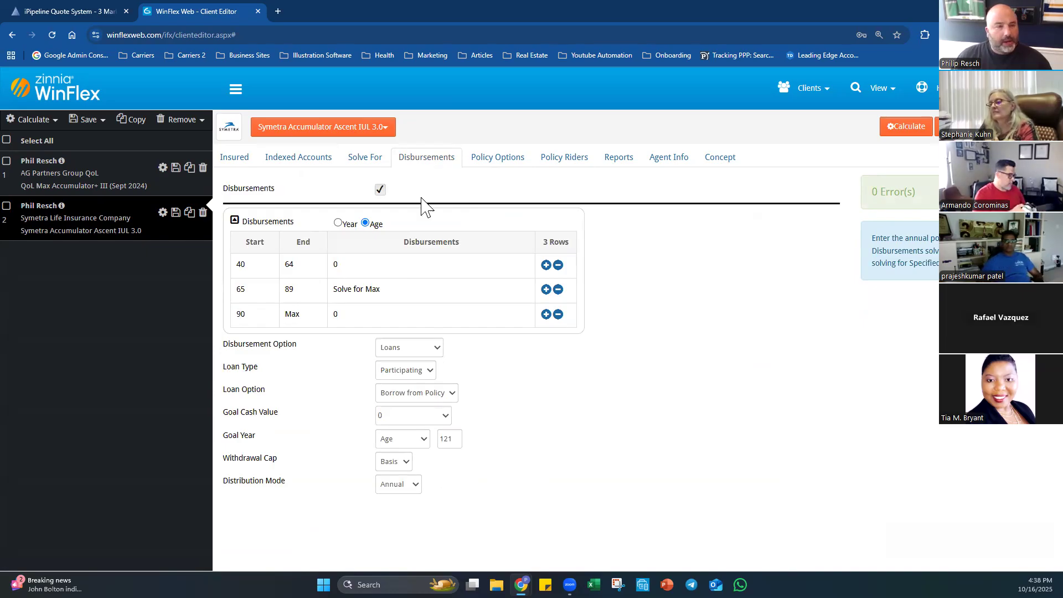
pyautogui.click(485, 162)
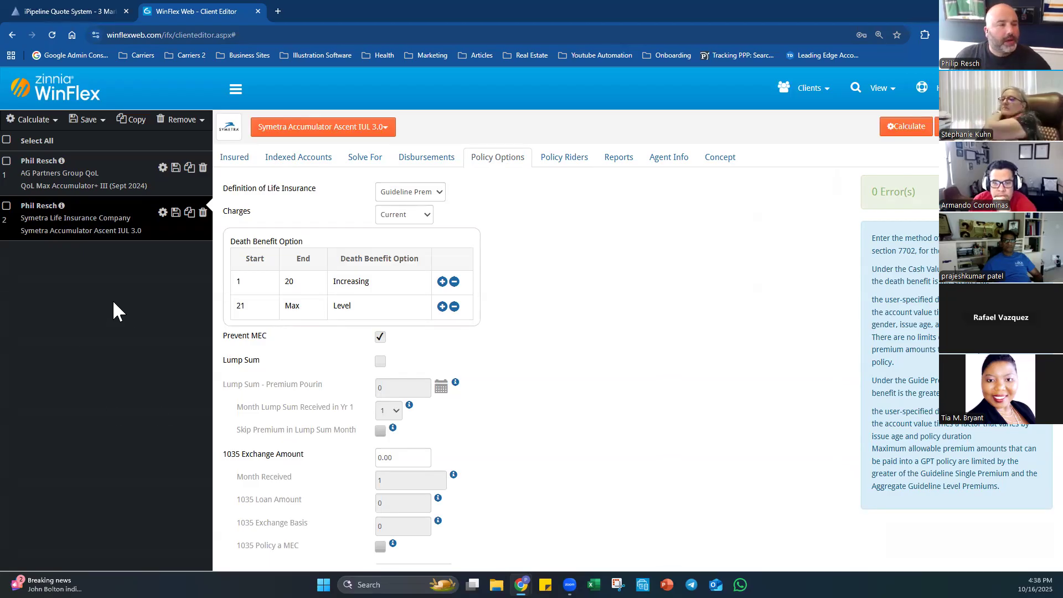
# Copy the QoL Max Accumulator+ III illustration and switch the copy to National Life Group FlexLife.
pyautogui.click(188, 168)
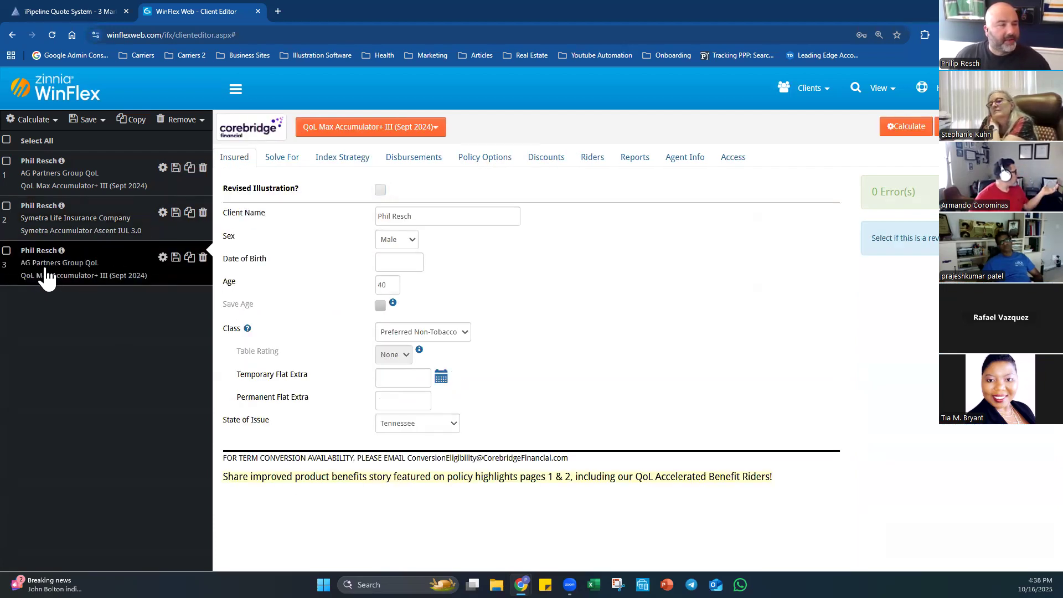
pyautogui.click(965, 126)
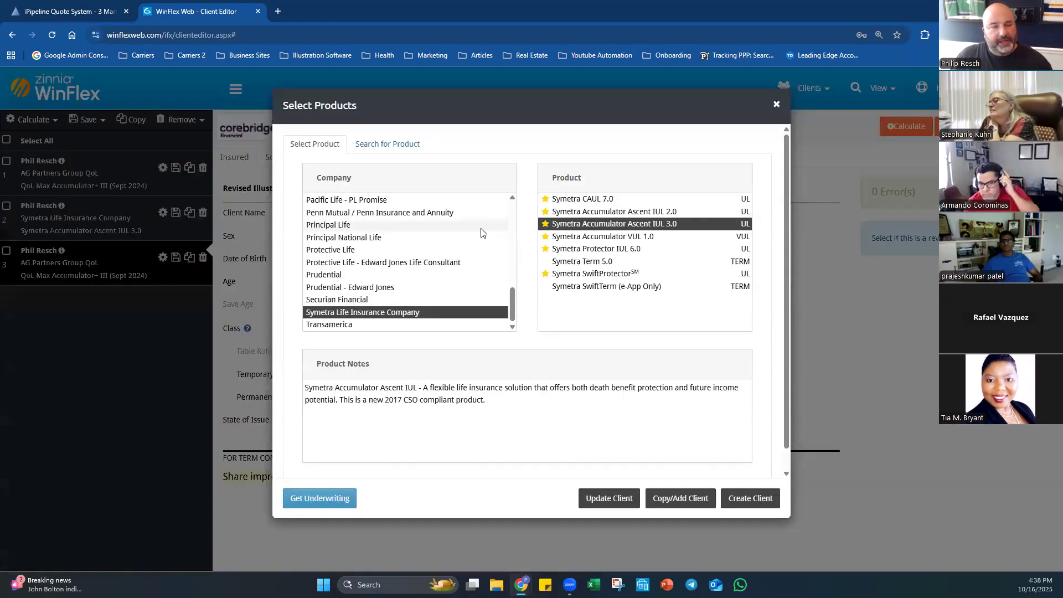
pyautogui.scroll(2, 439, 280)
pyautogui.click(359, 249)
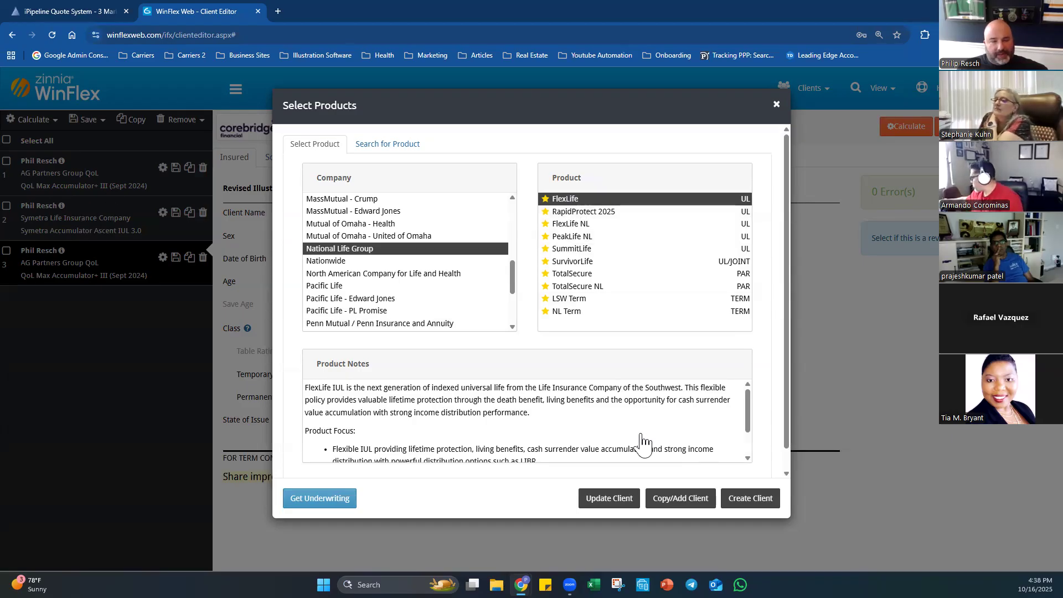
pyautogui.click(609, 500)
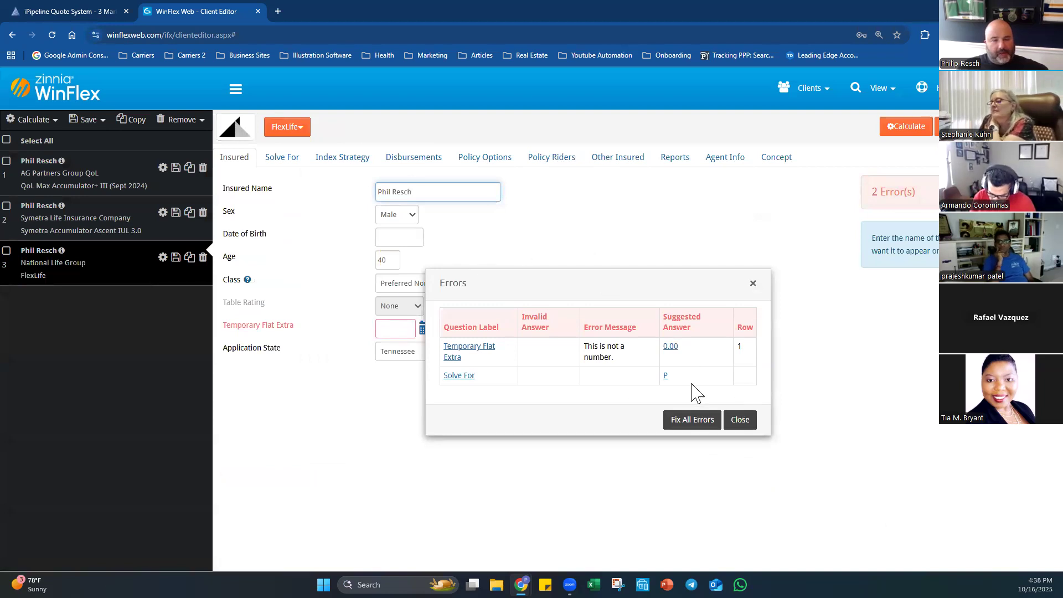
# Fix both FlexLife errors and set the face solve option to Min DB/Max CV.
pyautogui.click(692, 419)
pyautogui.moveTo(237, 331); pyautogui.dragTo(312, 328)
pyautogui.click(314, 328)
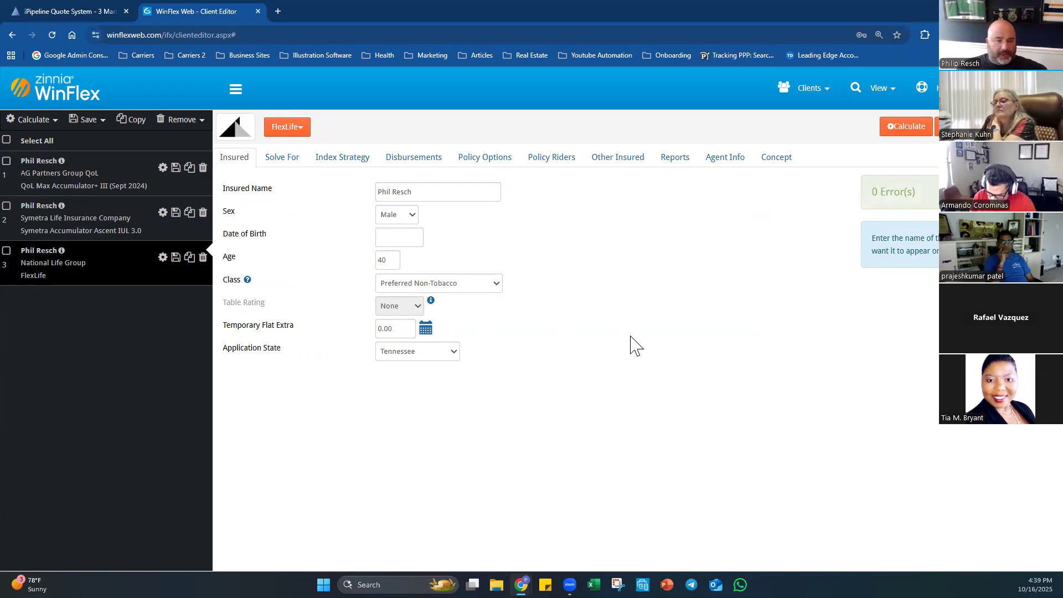
pyautogui.click(290, 162)
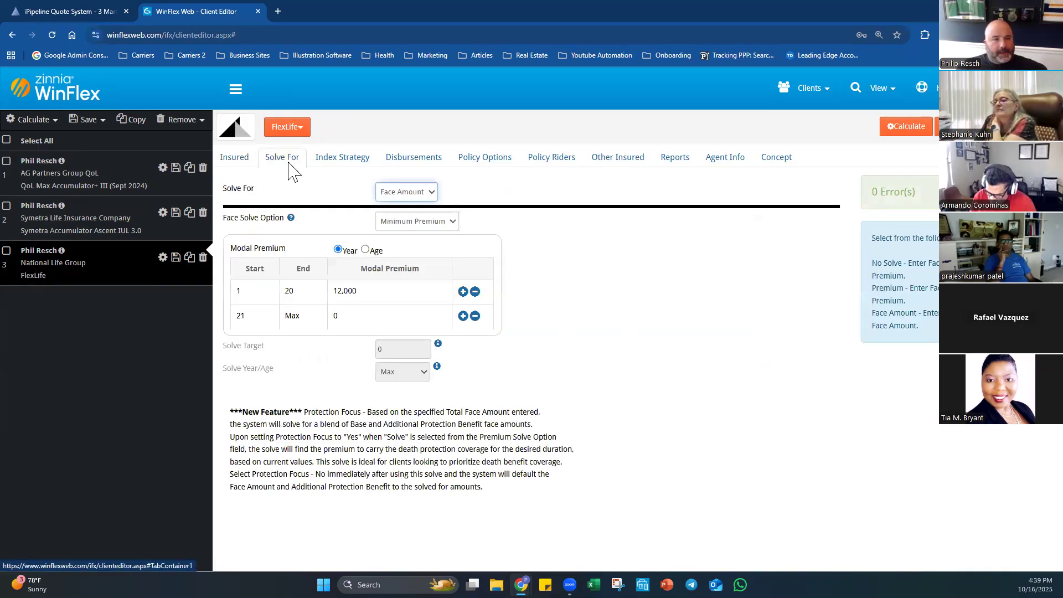
pyautogui.click(453, 222)
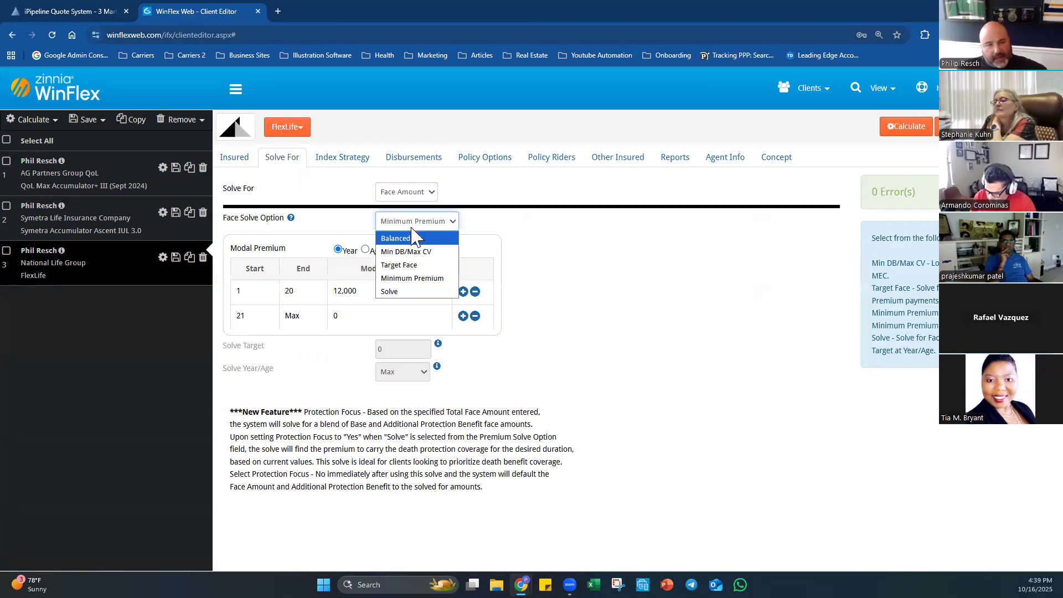
pyautogui.click(394, 252)
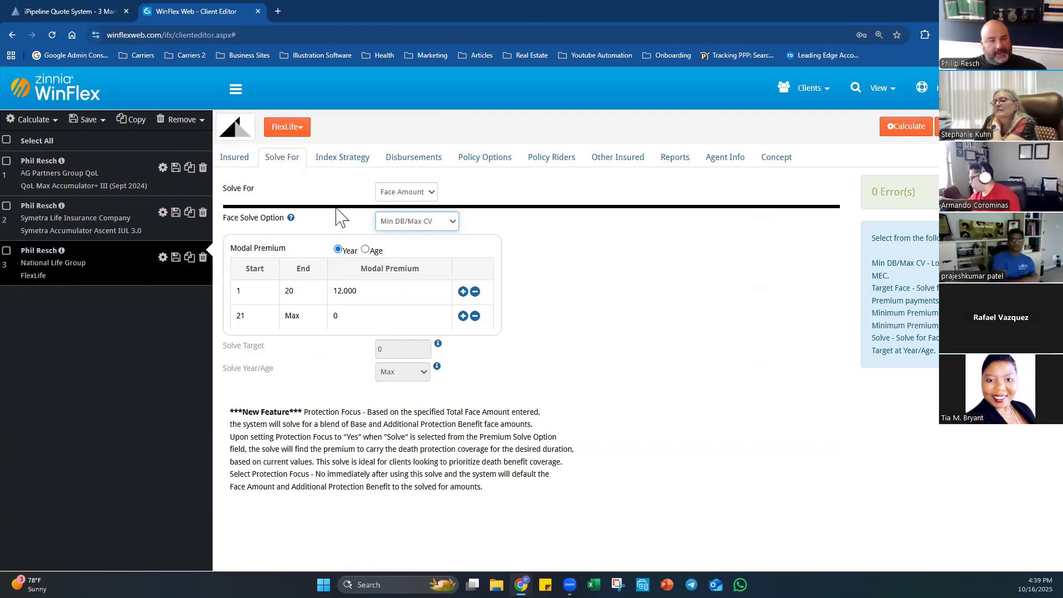
# Move the 100% allocation from US Pacesetter to S&P 500 Point to Point Cap.
pyautogui.click(343, 158)
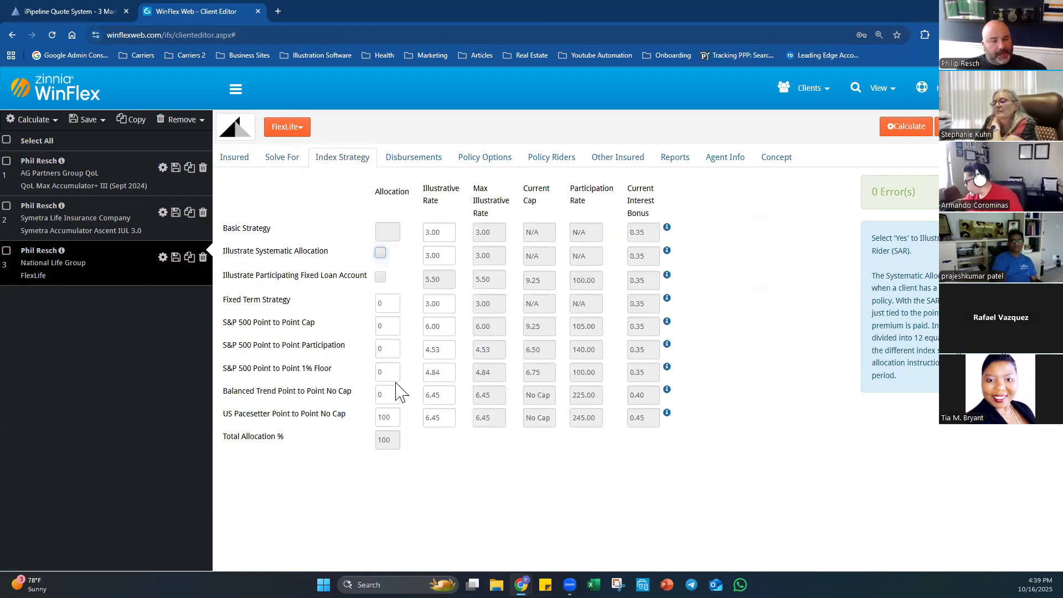
pyautogui.doubleClick(386, 420)
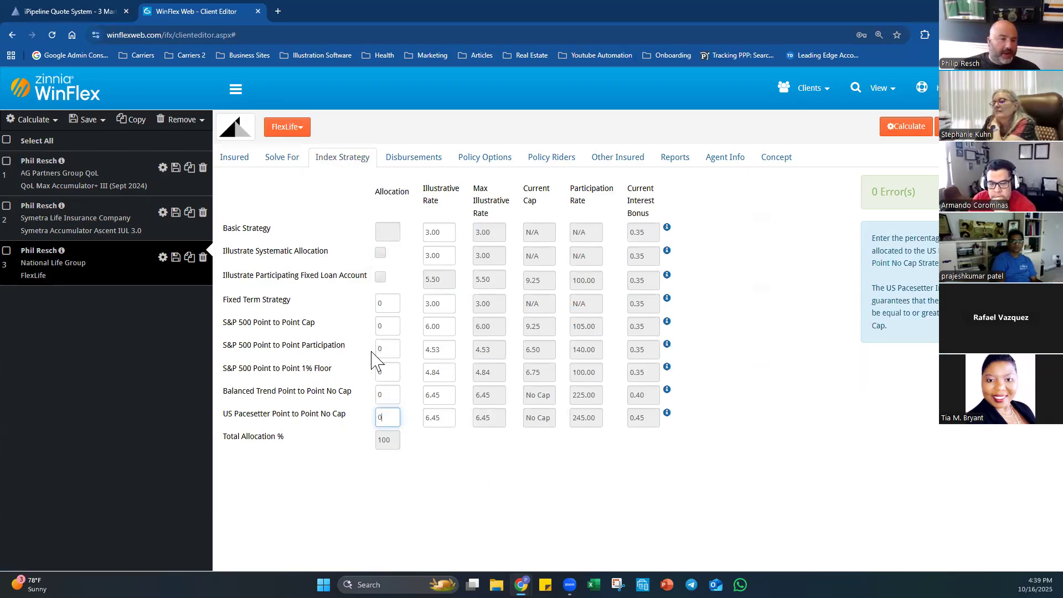
pyautogui.write('0')
pyautogui.click(384, 327)
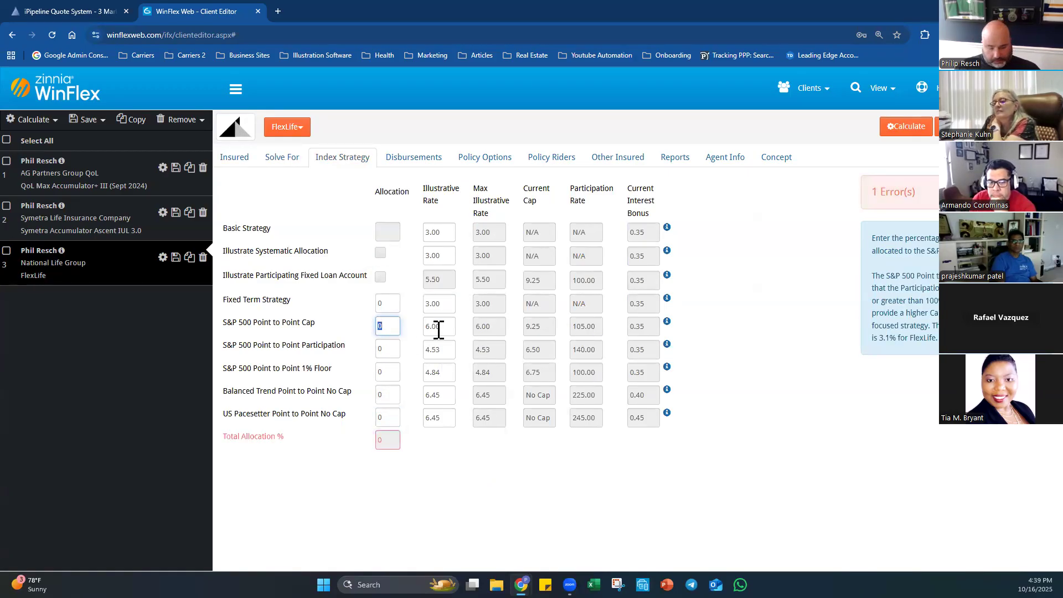
pyautogui.click(760, 314)
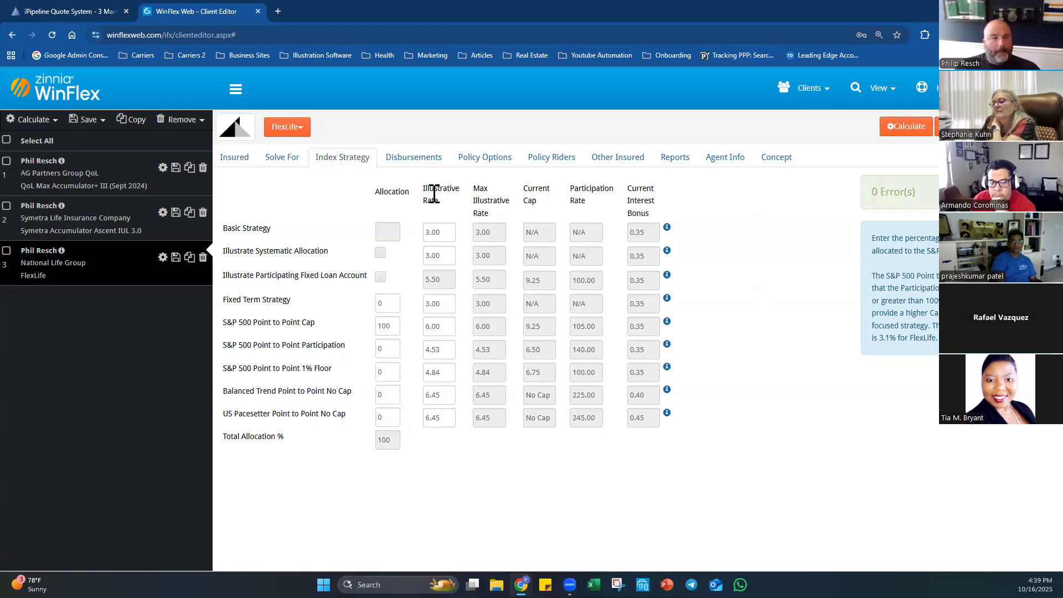
# Schedule disbursements by age, enable Maximum Face Amount Reduction, and review the remaining tabs.
pyautogui.click(442, 157)
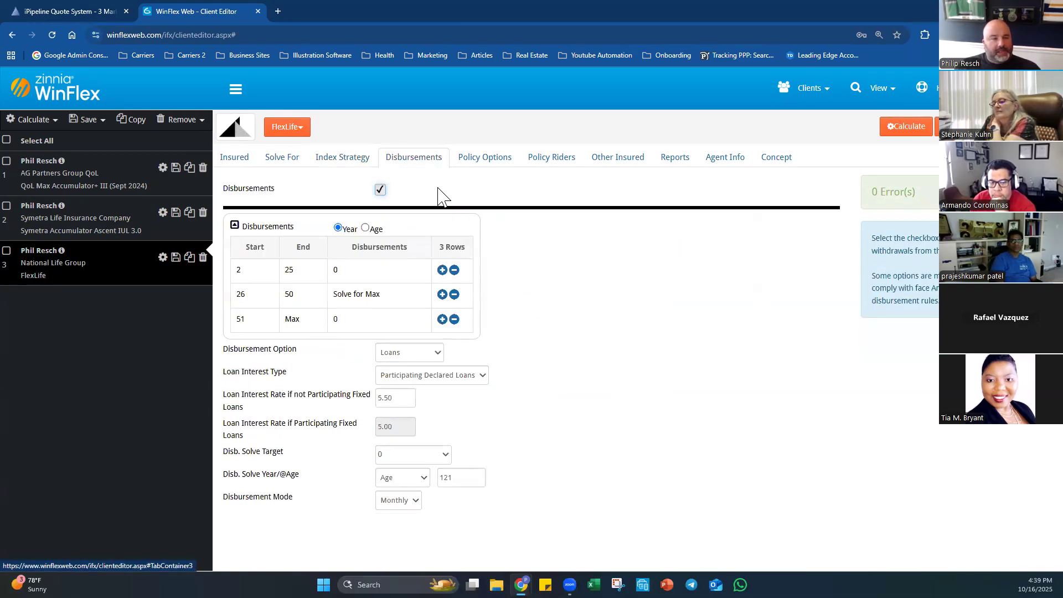
pyautogui.click(365, 230)
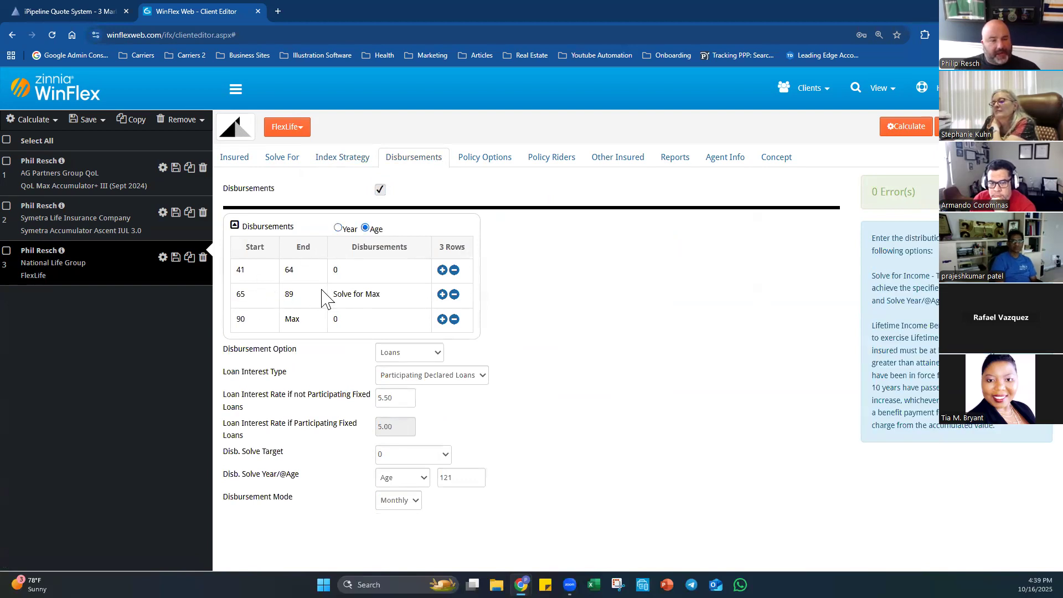
pyautogui.click(460, 172)
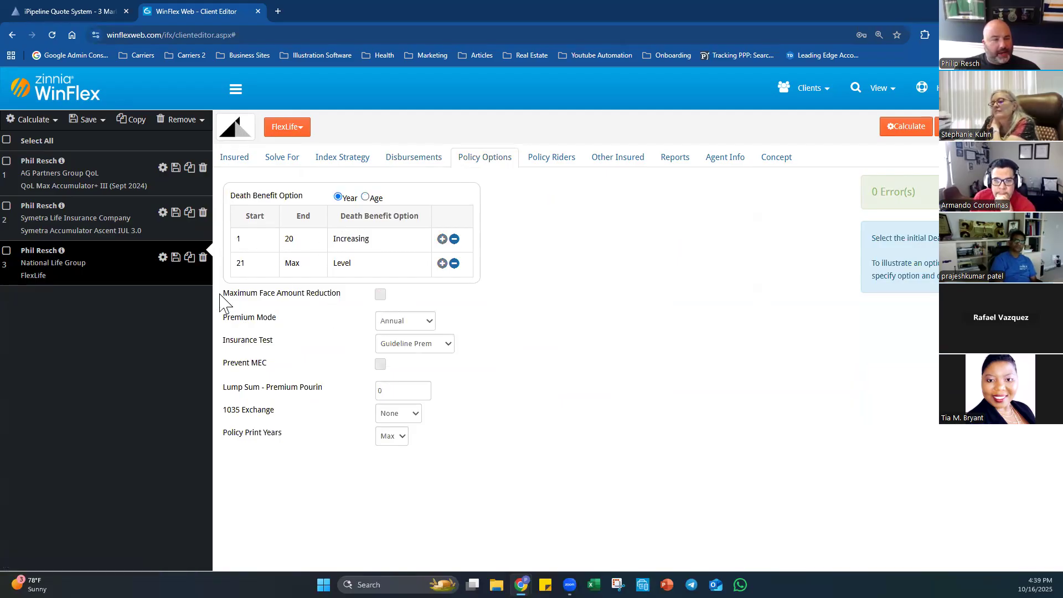
pyautogui.click(380, 294)
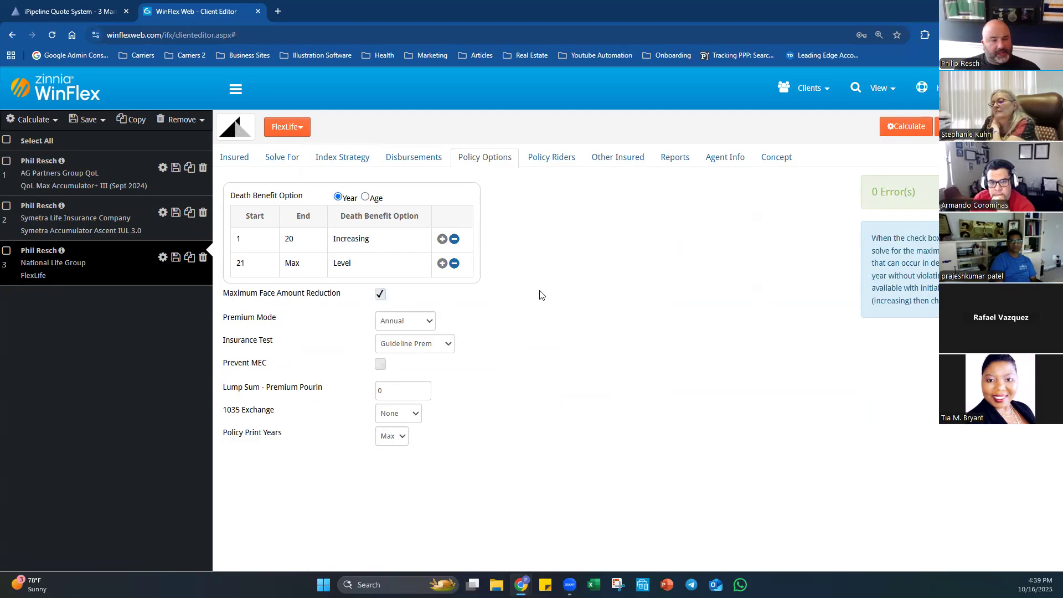
pyautogui.click(550, 163)
pyautogui.click(612, 162)
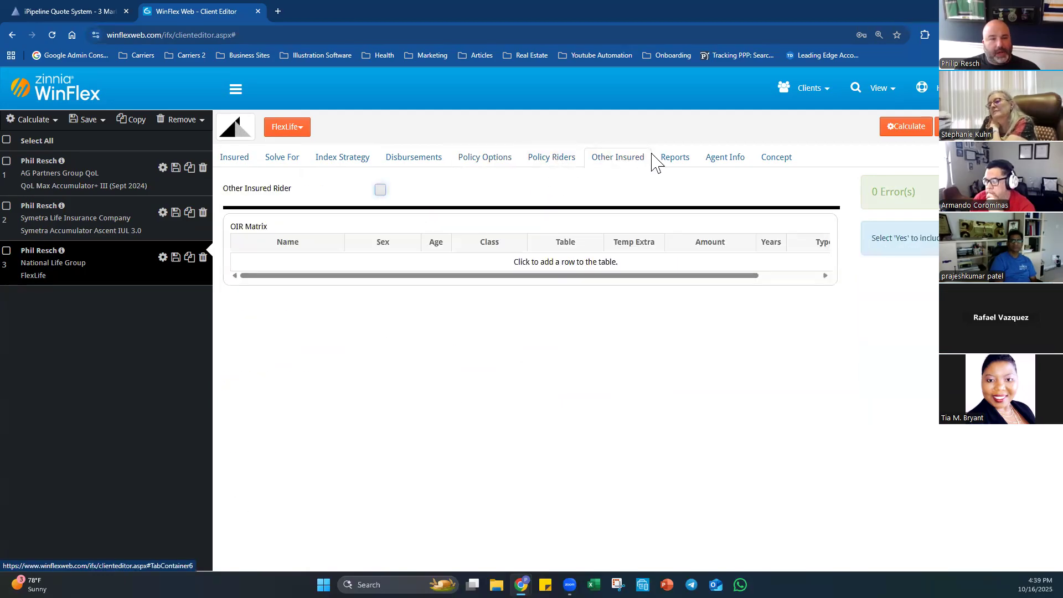
pyautogui.click(656, 160)
pyautogui.click(234, 158)
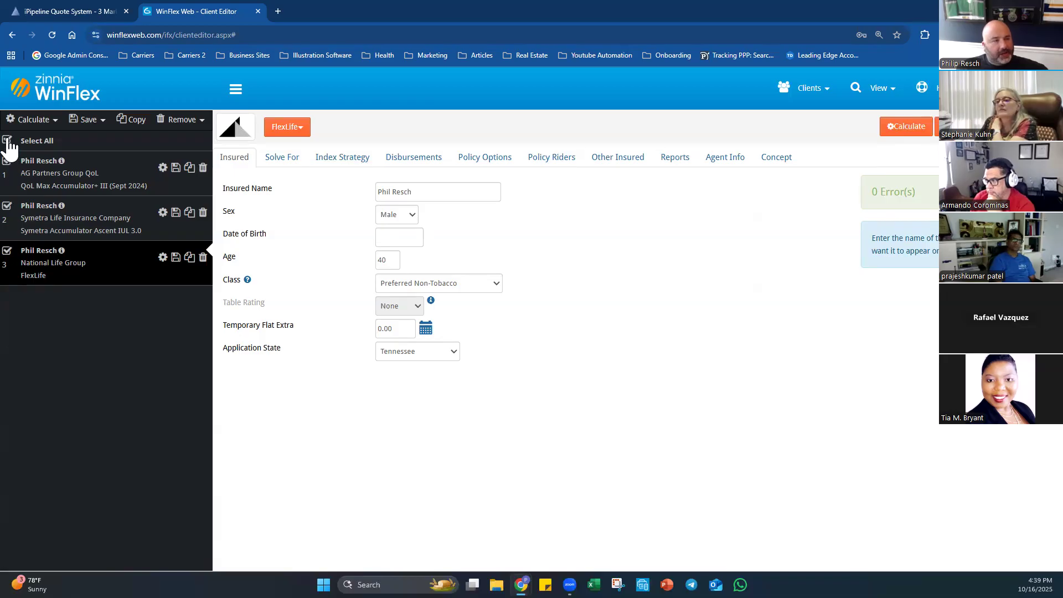
# Calculate all three checked illustrations.
pyautogui.click(34, 119)
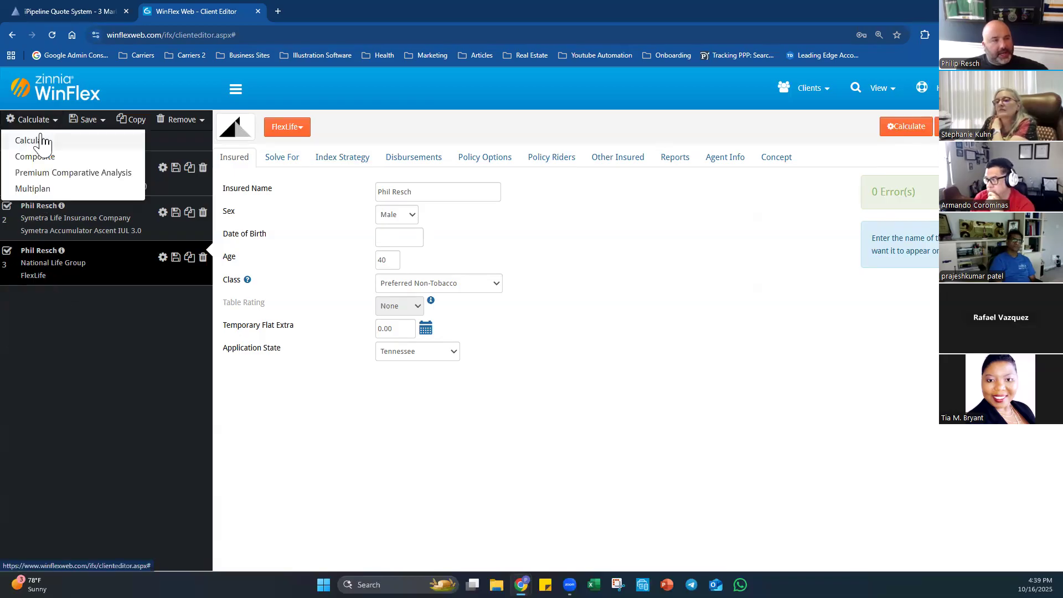
pyautogui.click(41, 142)
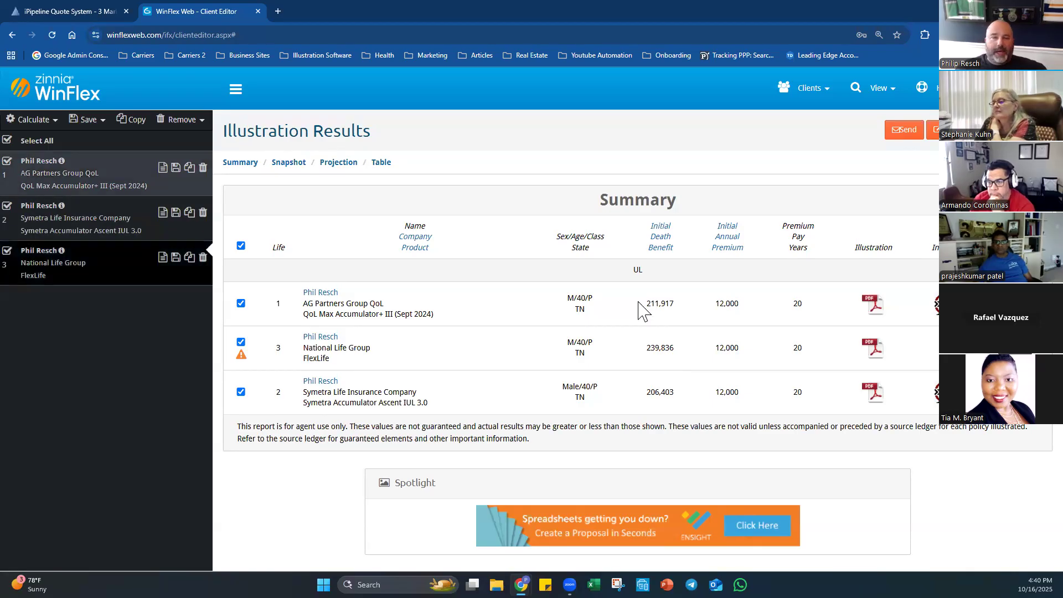
# Open the QoL Max Accumulator+ III illustration PDF and go to page 7.
pyautogui.click(873, 304)
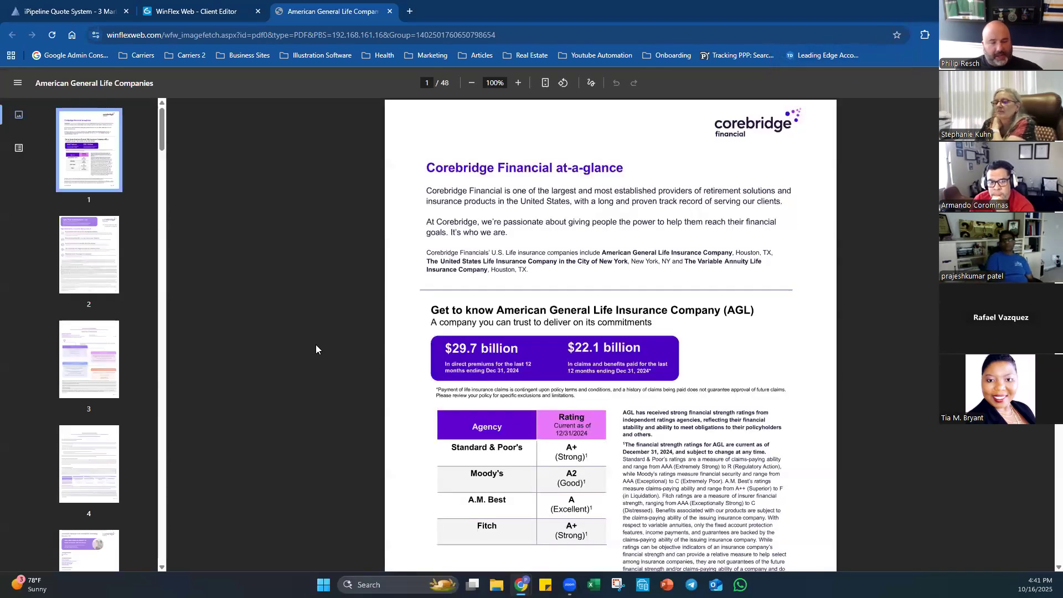
pyautogui.keyDown('ctrl'); pyautogui.scroll(5, 375, 381); pyautogui.keyUp('ctrl')
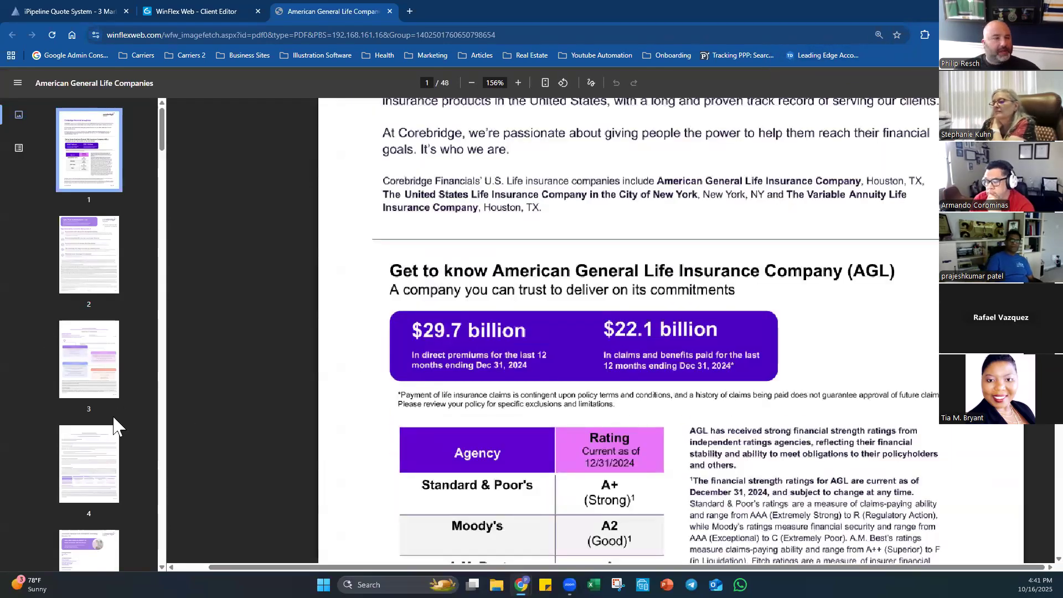
pyautogui.scroll(-3, 87, 432)
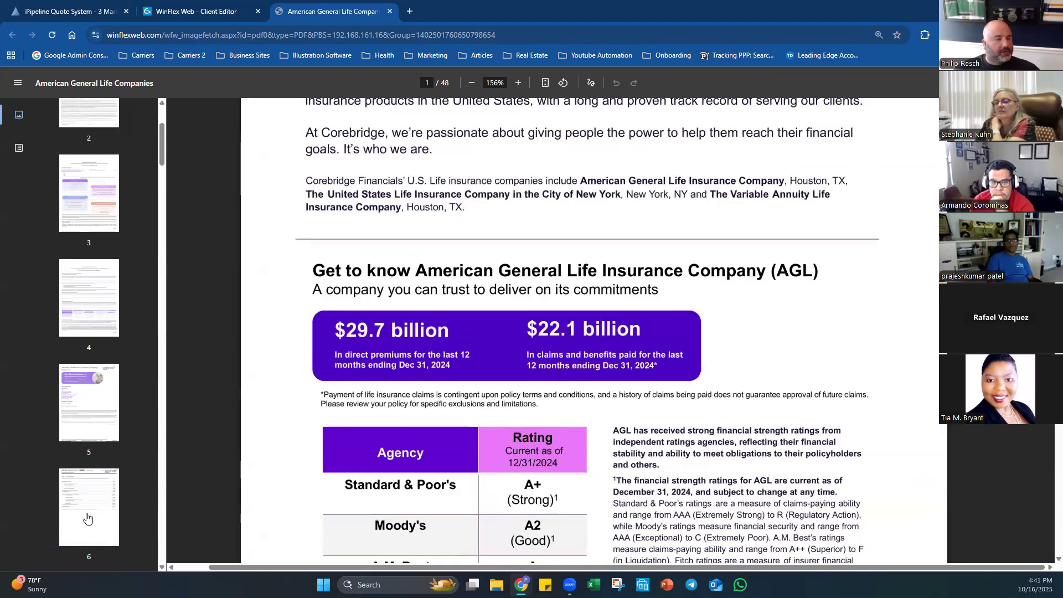
pyautogui.scroll(-2, 89, 493)
pyautogui.click(88, 490)
pyautogui.scroll(-2, 651, 271)
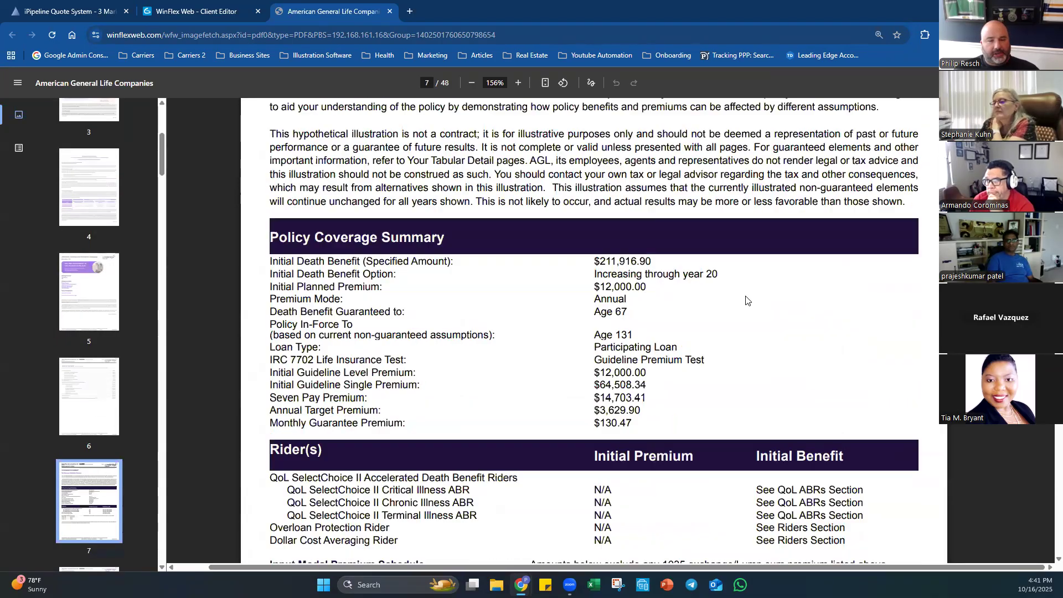
# Highlight the $211,916.90 death benefit, $12,000.00 planned premium and target premium figures.
pyautogui.moveTo(599, 260); pyautogui.dragTo(662, 261)
pyautogui.moveTo(597, 372); pyautogui.dragTo(657, 370)
pyautogui.click(657, 370)
pyautogui.moveTo(299, 375); pyautogui.dragTo(422, 369)
pyautogui.click(426, 366)
pyautogui.moveTo(596, 286); pyautogui.dragTo(651, 288)
pyautogui.click(651, 288)
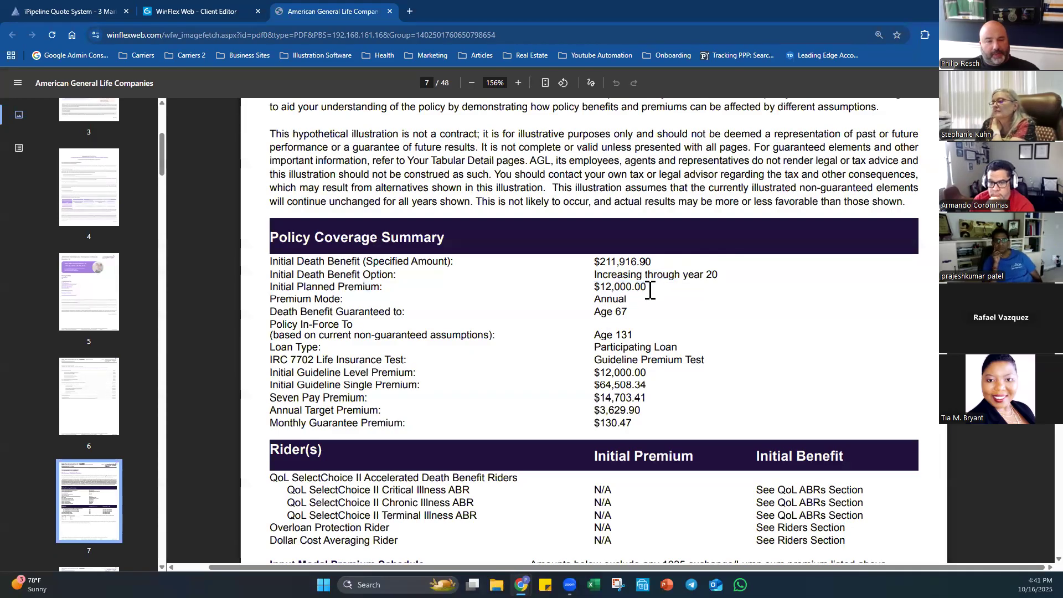
pyautogui.moveTo(596, 403); pyautogui.dragTo(639, 410)
pyautogui.tripleClick(640, 410)
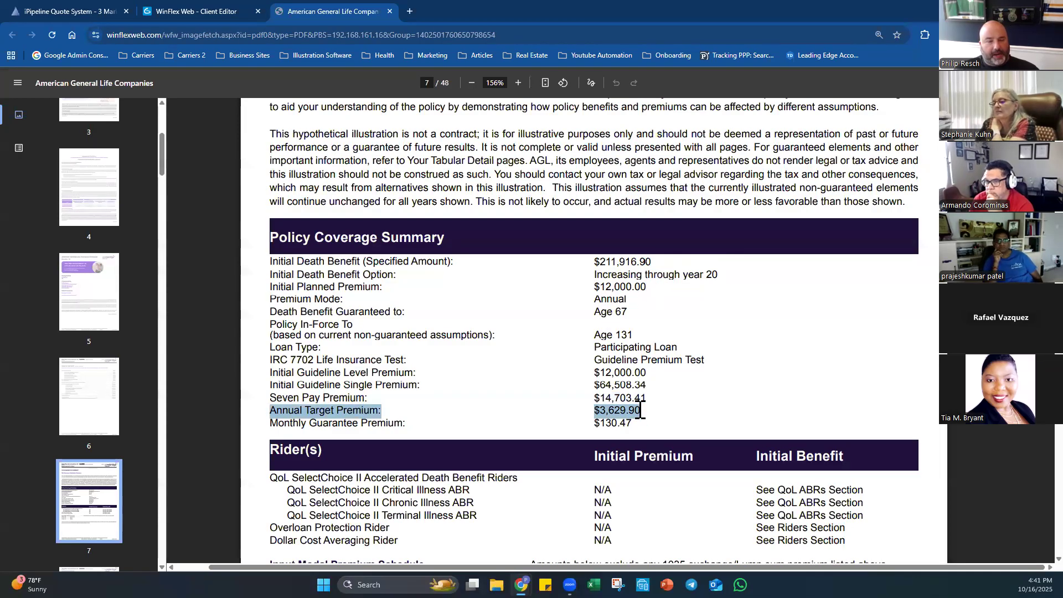
pyautogui.click(642, 409)
# Scroll through the Tabular Detail pages 13–15, then return to Illustration Results.
pyautogui.scroll(-15, 444, 337)
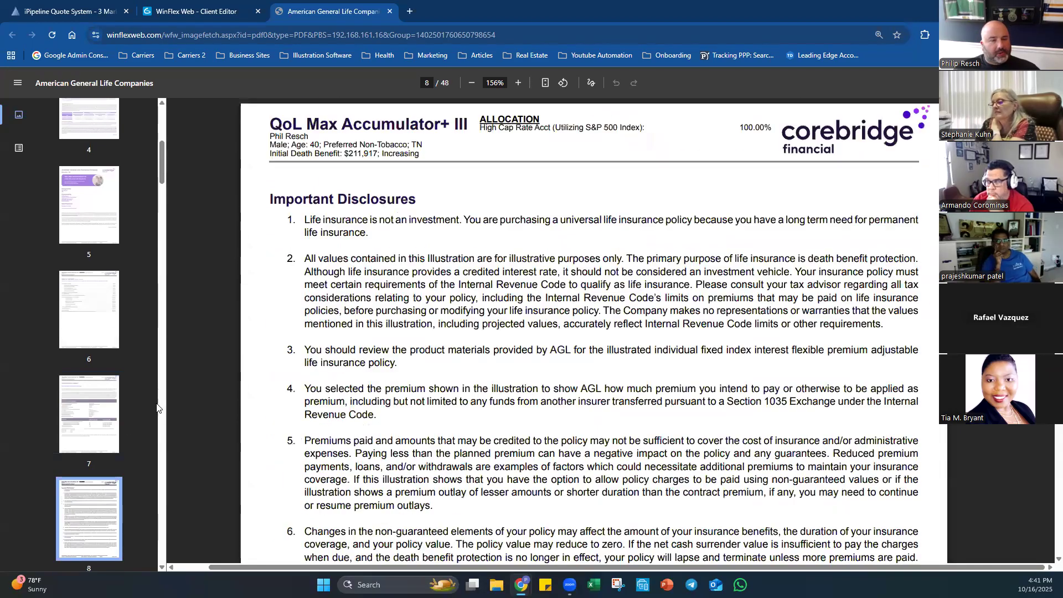
pyautogui.scroll(-20, 472, 365)
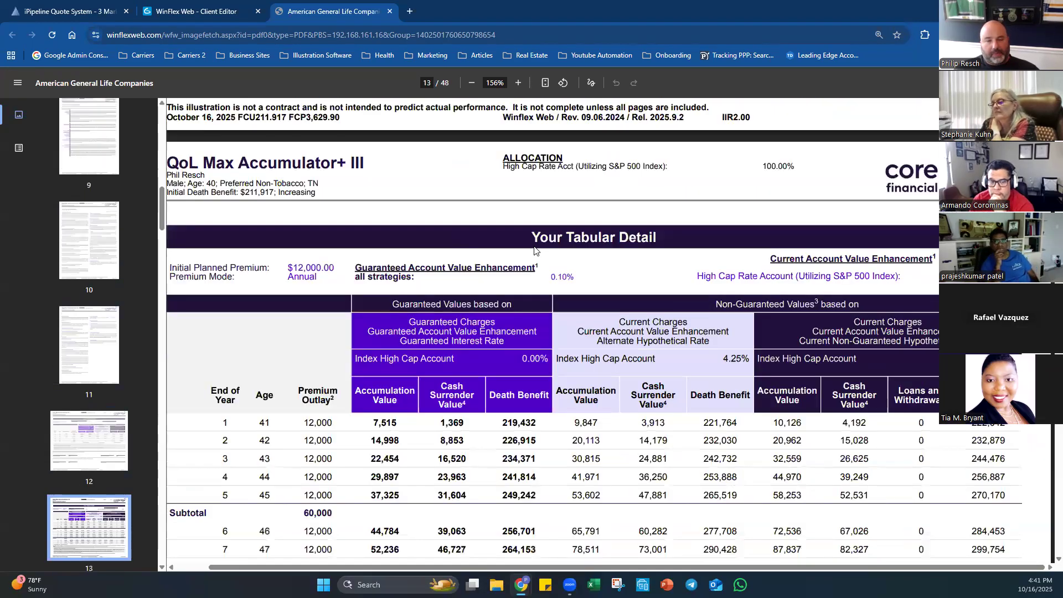
pyautogui.scroll(10, 535, 252)
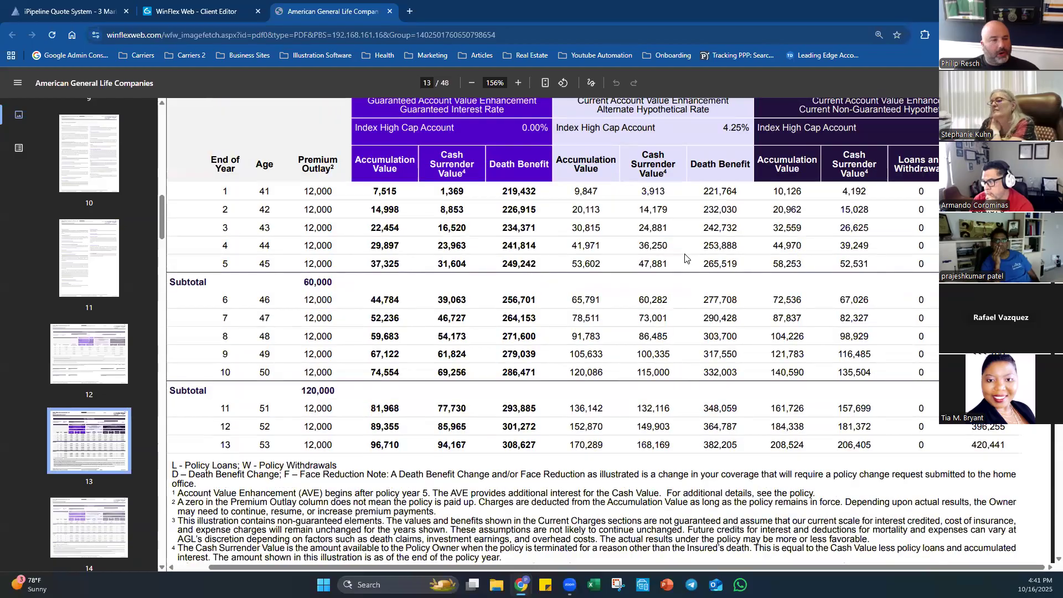
pyautogui.scroll(-10, 690, 261)
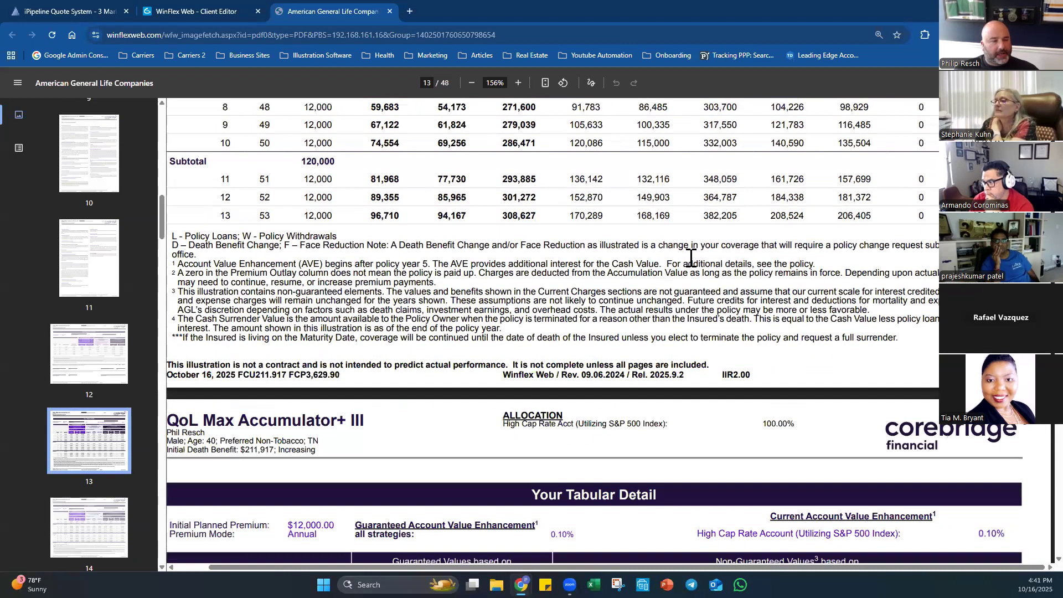
pyautogui.scroll(-3, 690, 257)
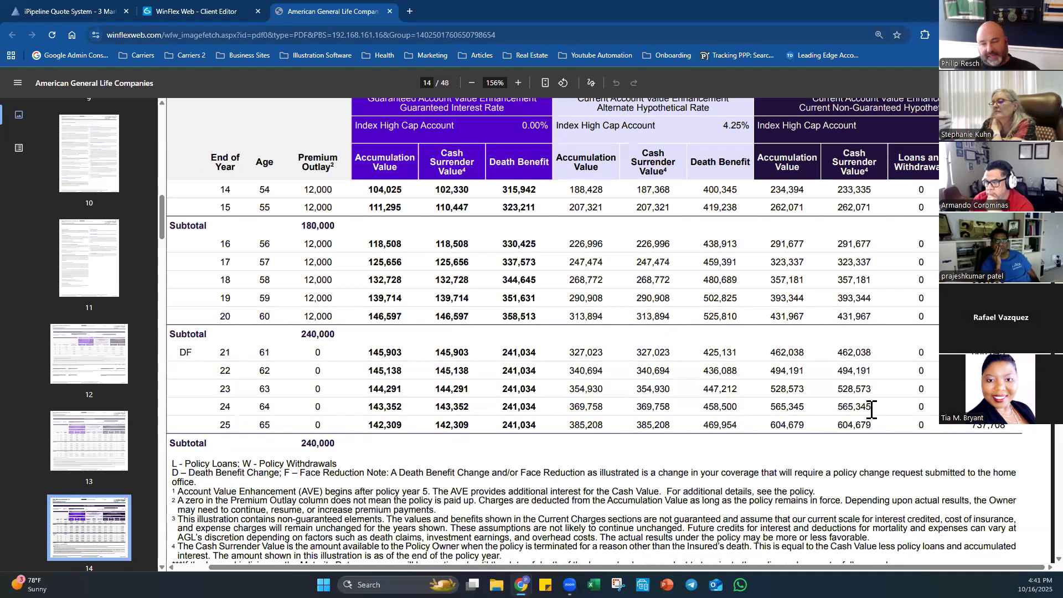
pyautogui.scroll(-1, 911, 374)
pyautogui.scroll(-9, 911, 374)
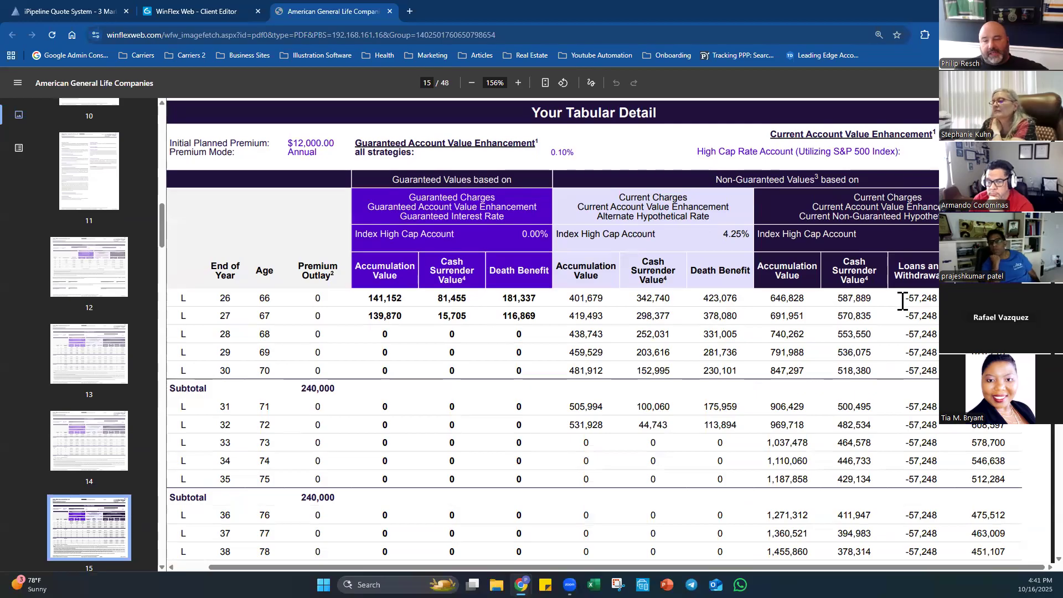
pyautogui.moveTo(905, 300); pyautogui.dragTo(974, 482)
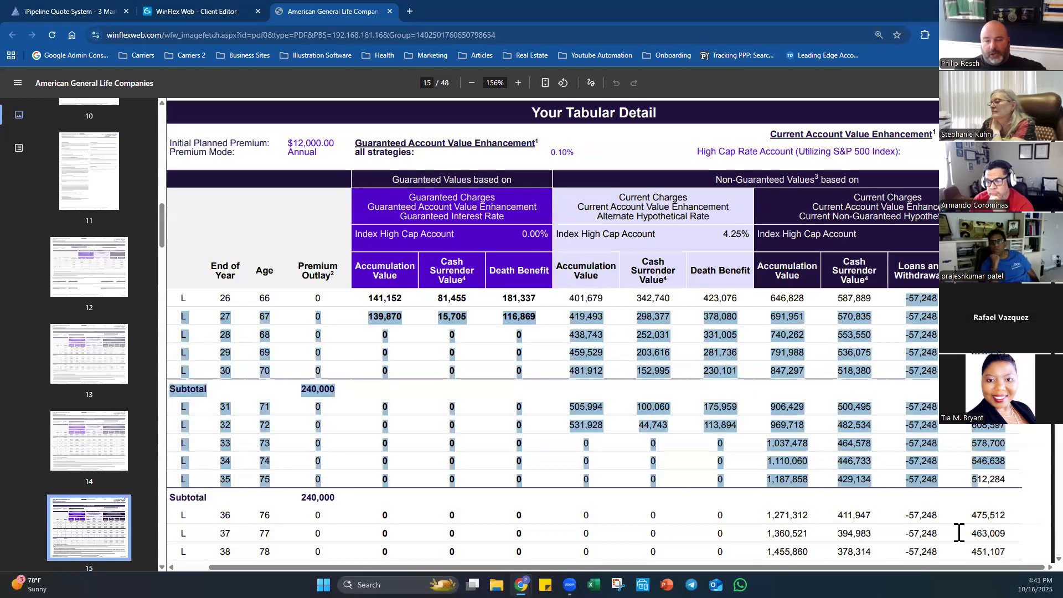
pyautogui.click(930, 305)
pyautogui.scroll(-3, 927, 301)
pyautogui.scroll(4, 949, 433)
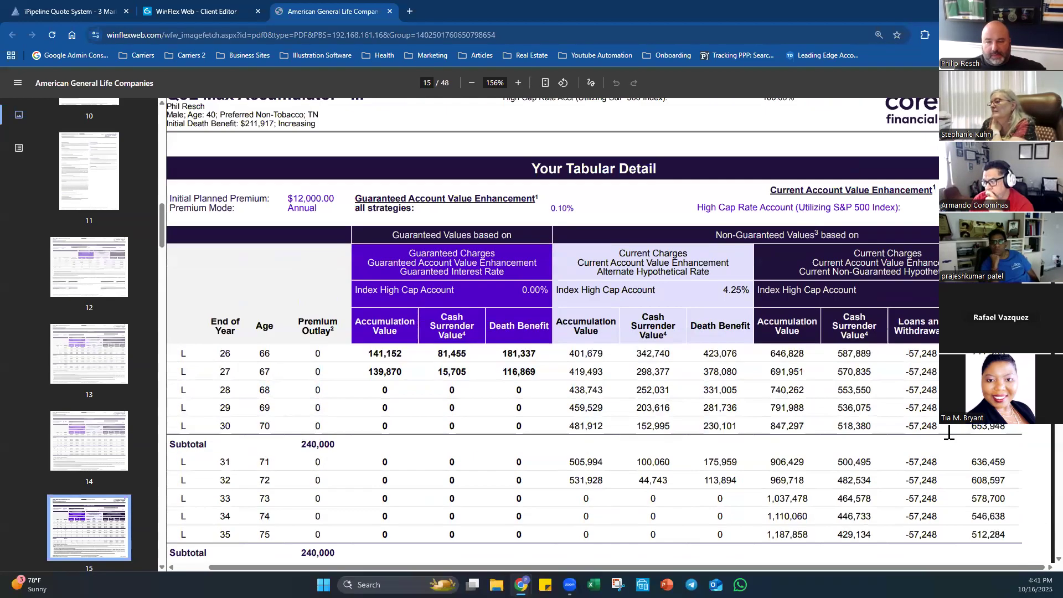
pyautogui.scroll(-4, 949, 433)
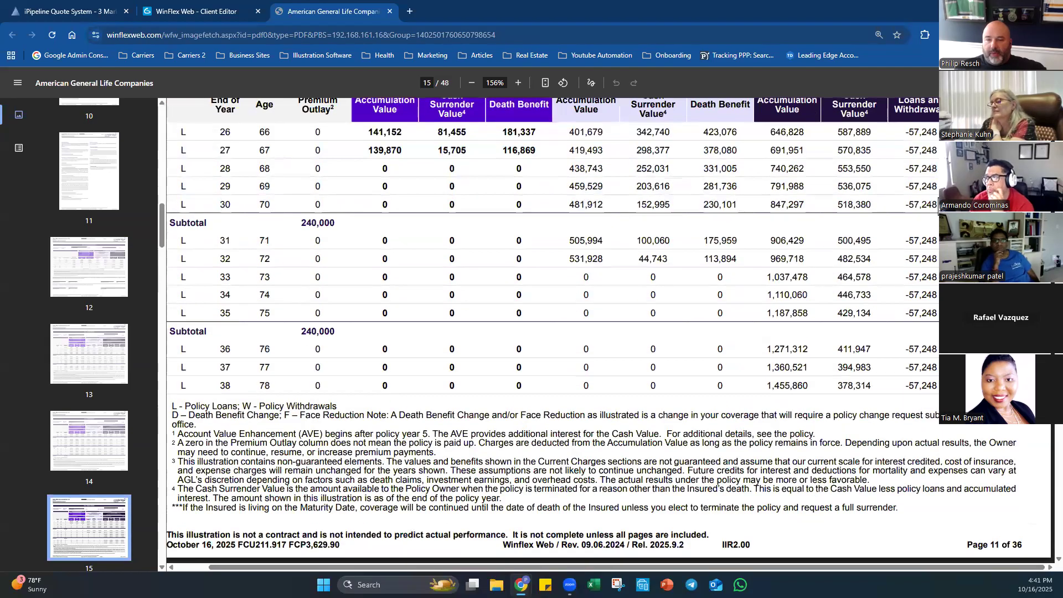
pyautogui.click(193, 12)
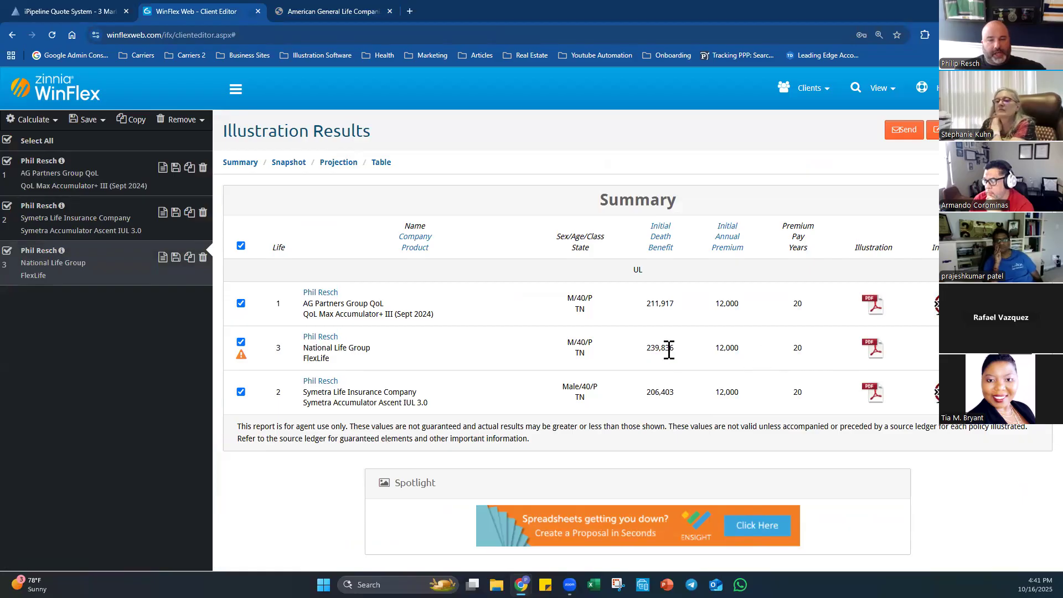
pyautogui.click(872, 348)
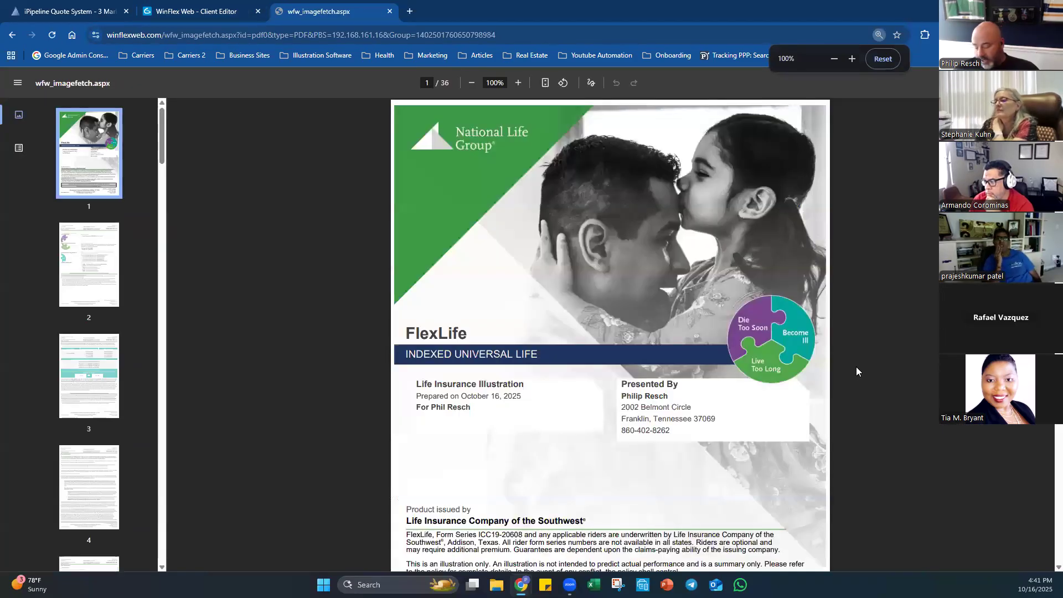
pyautogui.press('Right')
pyautogui.press('Right')
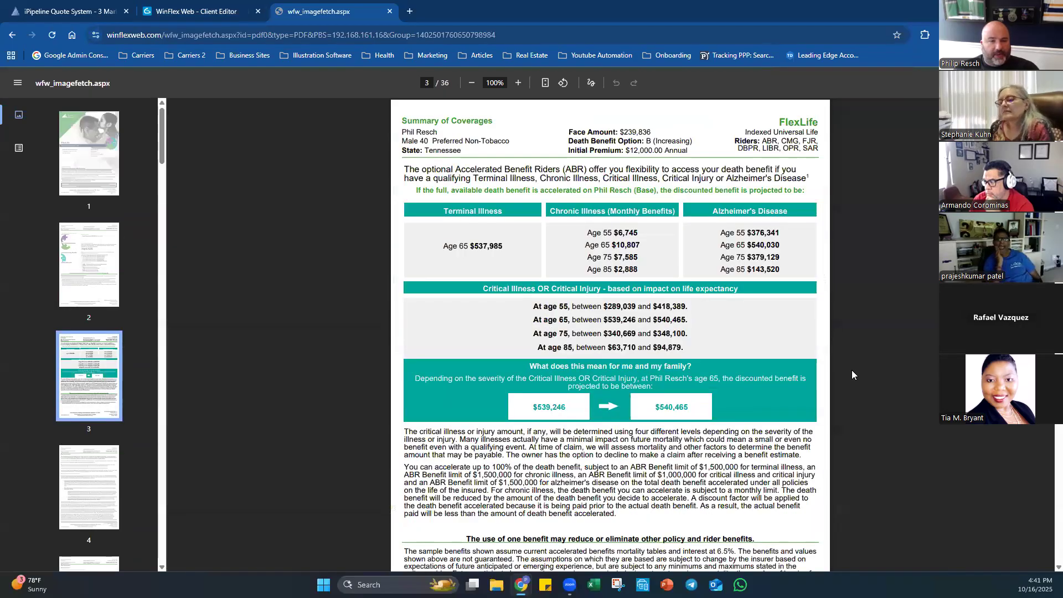
pyautogui.press('Right')
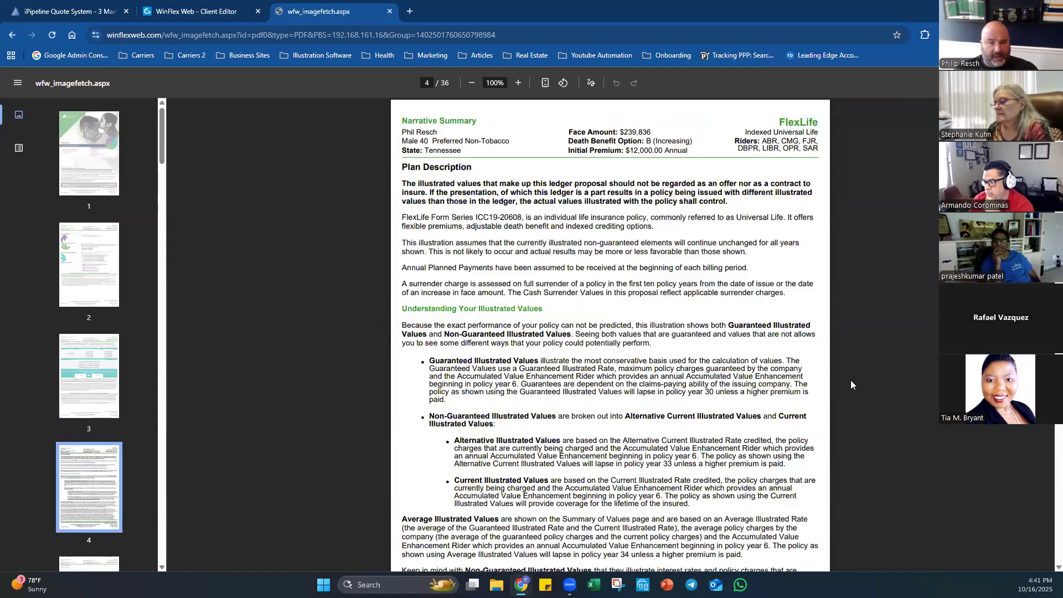
pyautogui.press('Right')
pyautogui.press('Right')
pyautogui.press('Right')
pyautogui.press('Right')
pyautogui.press('Right')
pyautogui.press('Right')
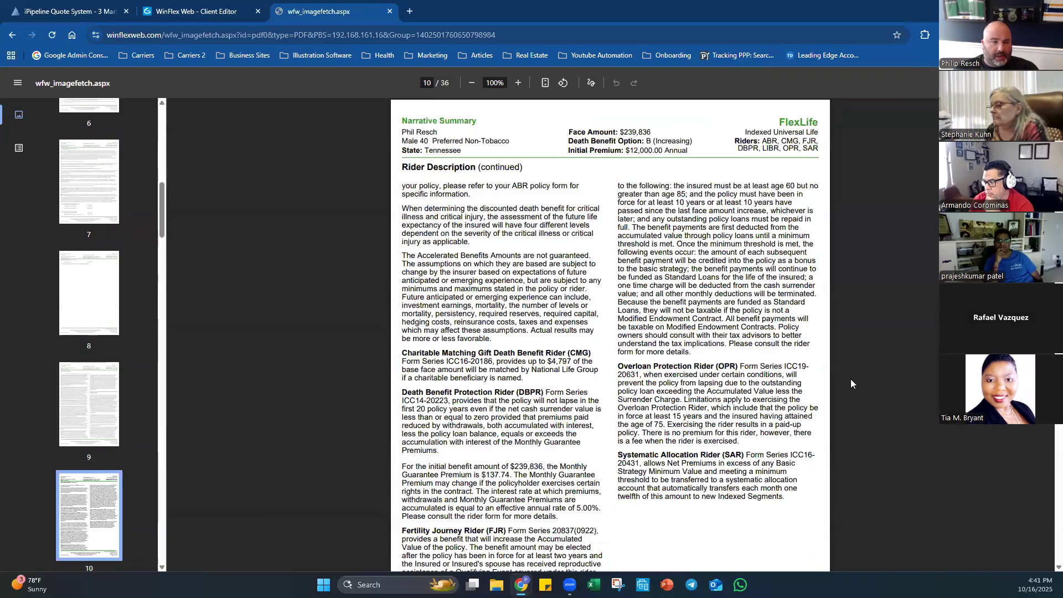
pyautogui.press('Right')
pyautogui.press('Right')
pyautogui.press('Right')
pyautogui.press('Right')
pyautogui.press('Right')
pyautogui.press('Right')
pyautogui.press('Right')
pyautogui.press('Right')
pyautogui.press('Right')
pyautogui.scroll(-2, 853, 377)
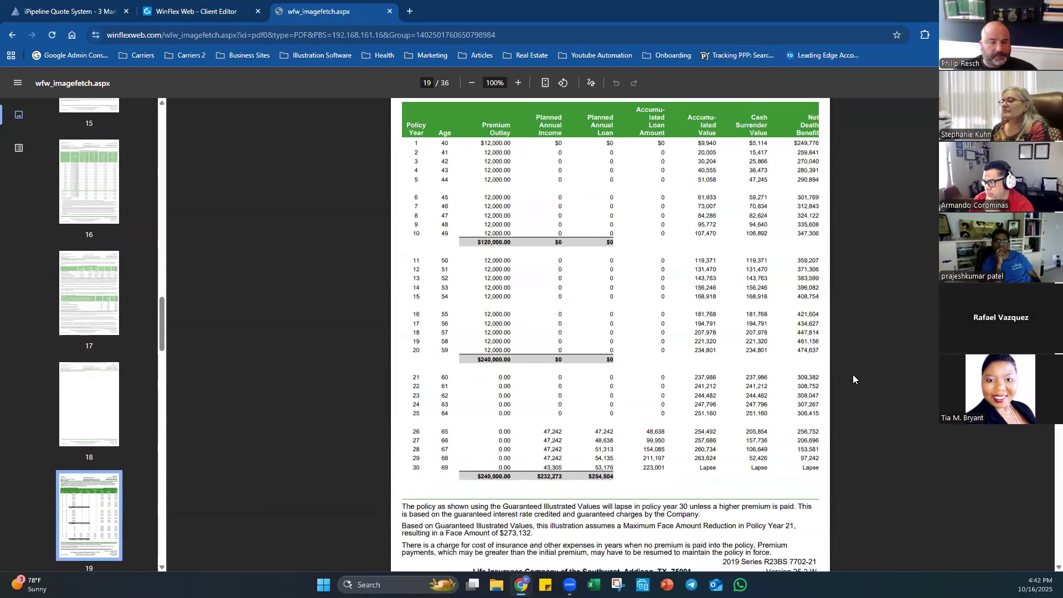
pyautogui.keyDown('ctrl'); pyautogui.scroll(3, 864, 367); pyautogui.keyUp('ctrl')
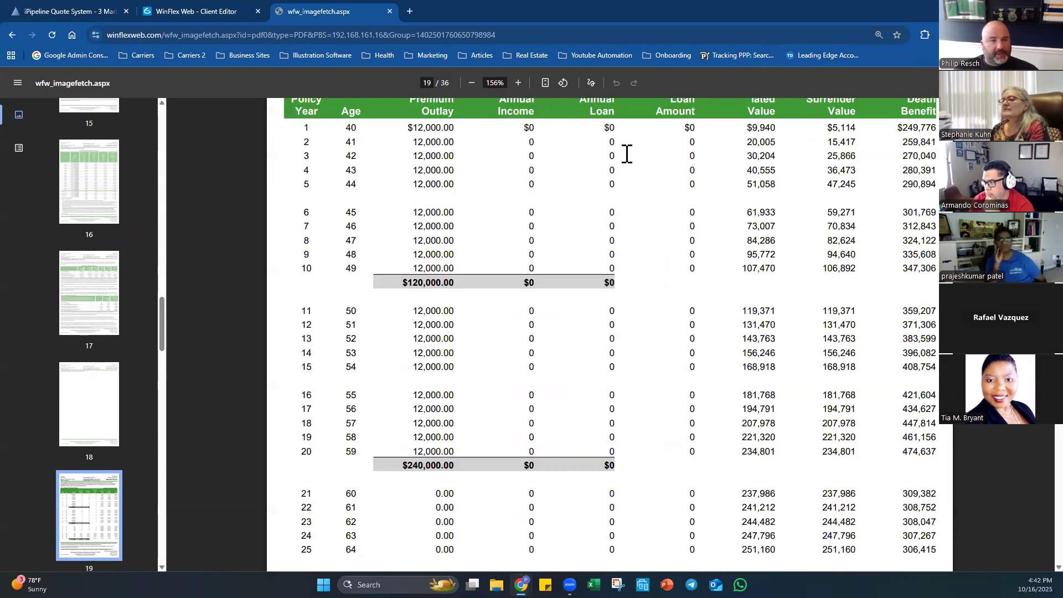
pyautogui.scroll(-5, 544, 298)
pyautogui.moveTo(505, 301); pyautogui.dragTo(544, 300)
pyautogui.click(544, 299)
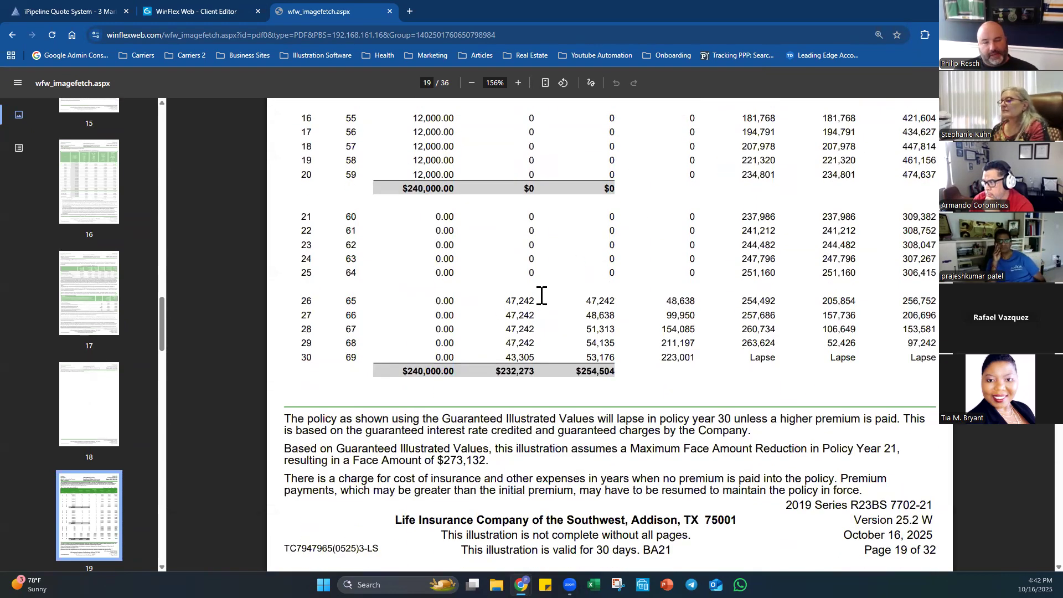
pyautogui.scroll(-9, 678, 283)
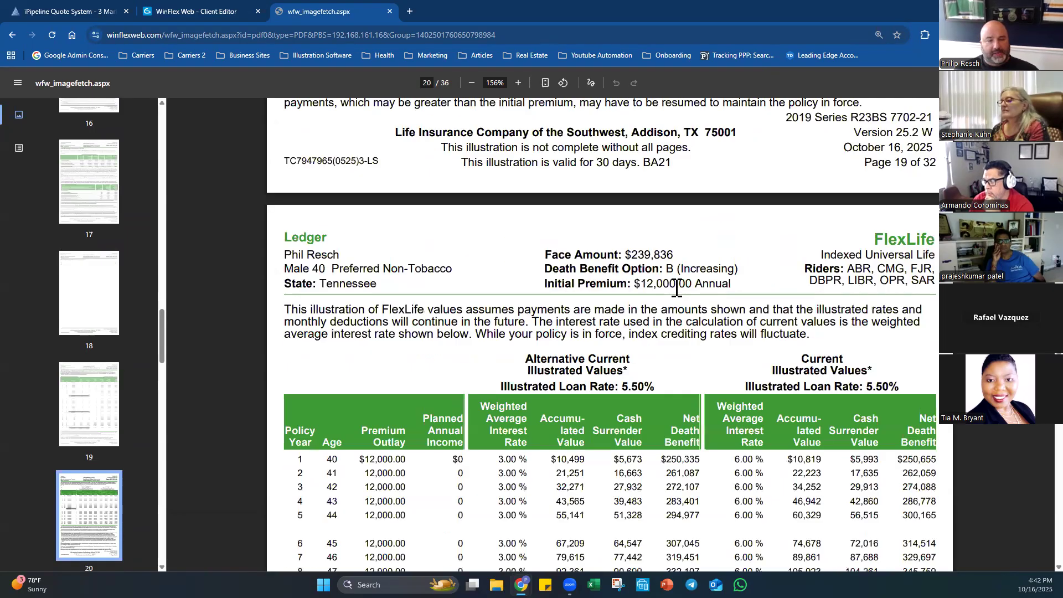
pyautogui.scroll(5, 677, 286)
pyautogui.scroll(-5, 673, 284)
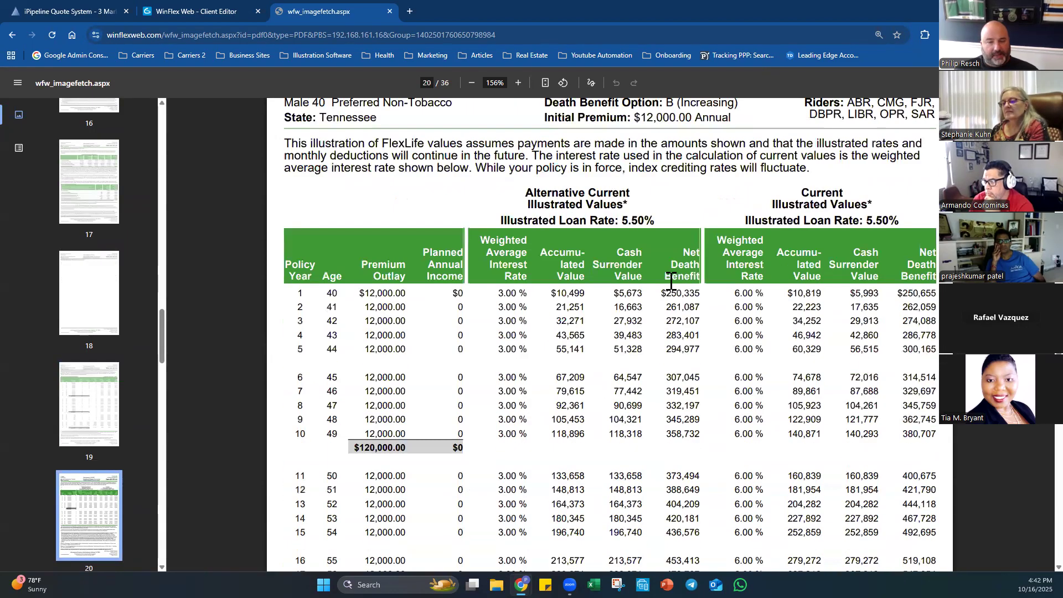
pyautogui.scroll(15, 742, 247)
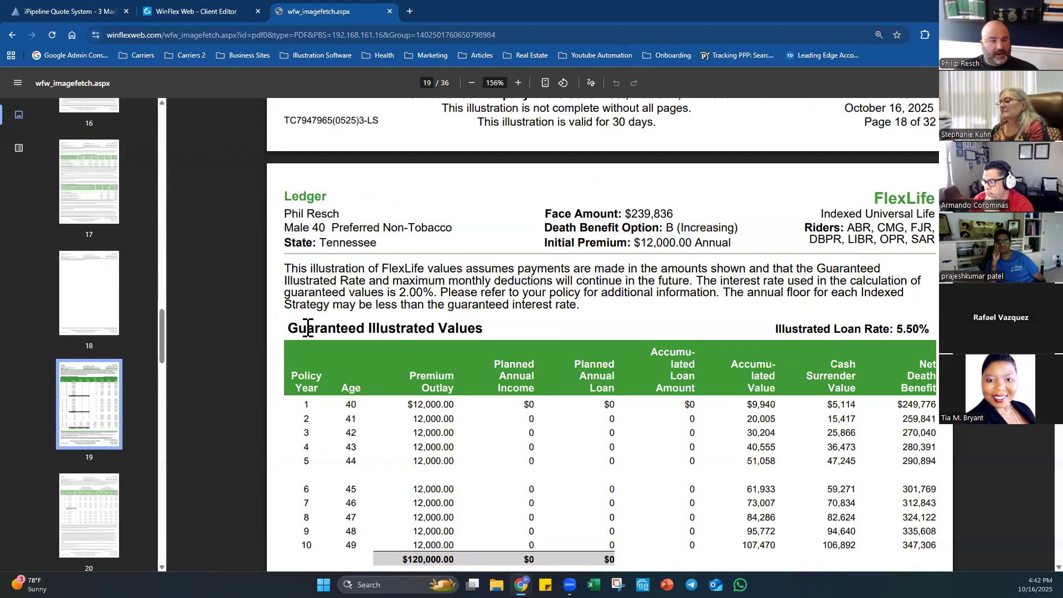
pyautogui.scroll(-15, 589, 276)
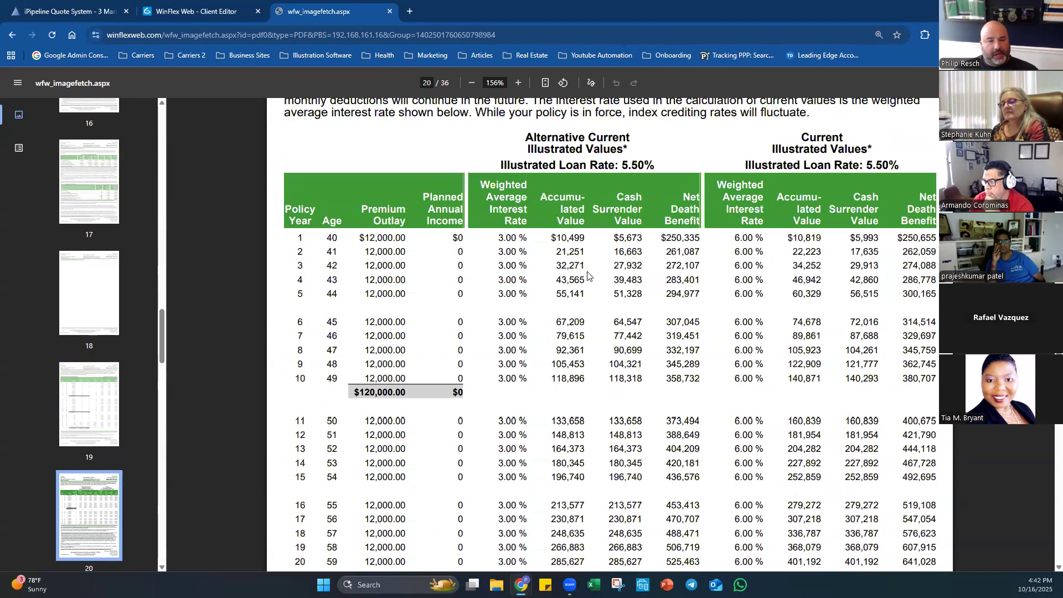
pyautogui.scroll(-15, 442, 387)
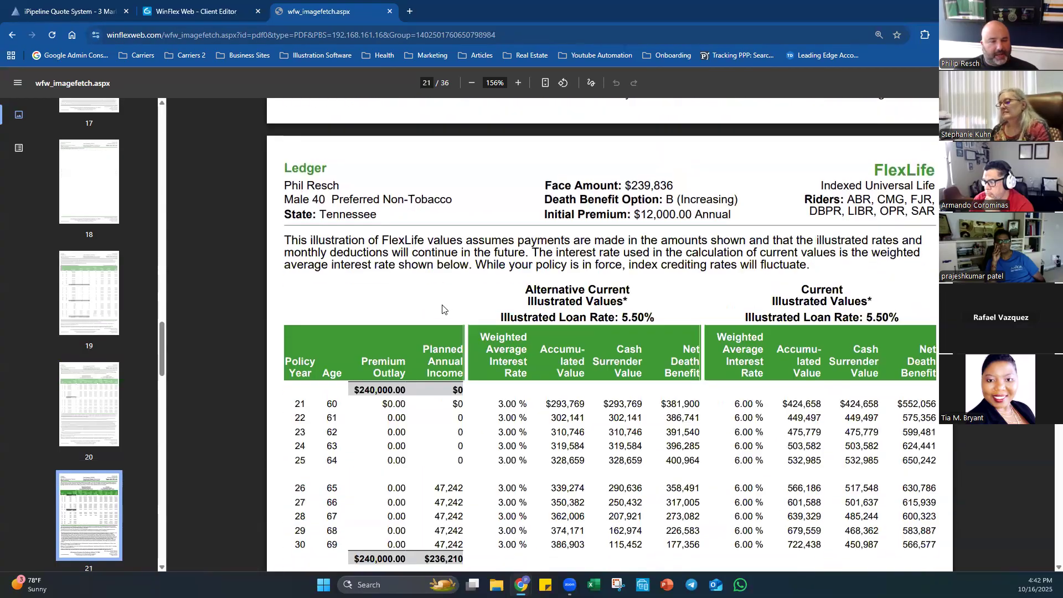
pyautogui.scroll(-4, 443, 309)
pyautogui.scroll(-14, 449, 291)
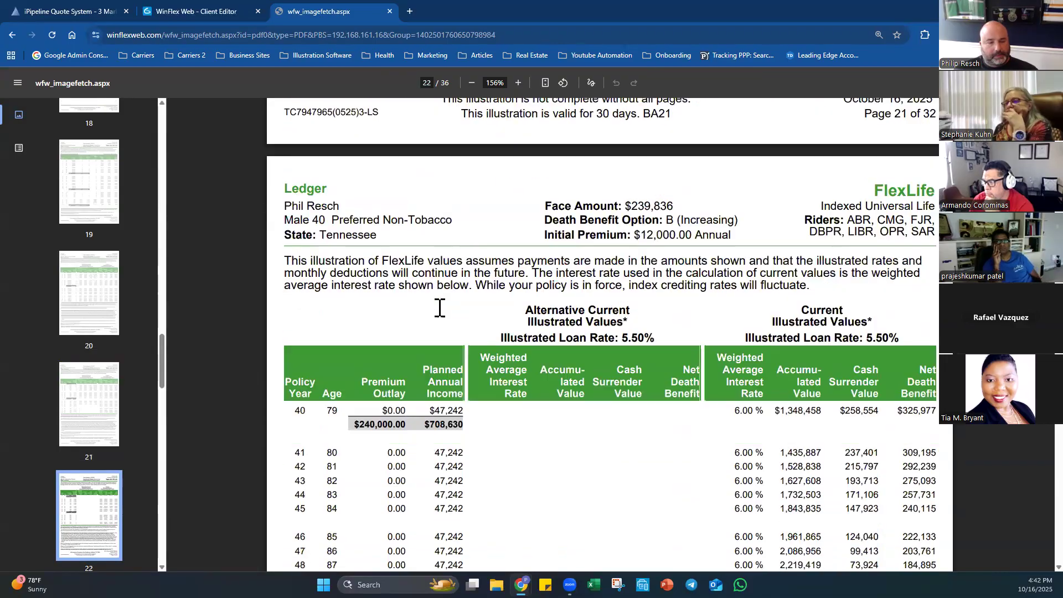
pyautogui.scroll(-3, 441, 308)
pyautogui.moveTo(463, 447); pyautogui.dragTo(435, 434)
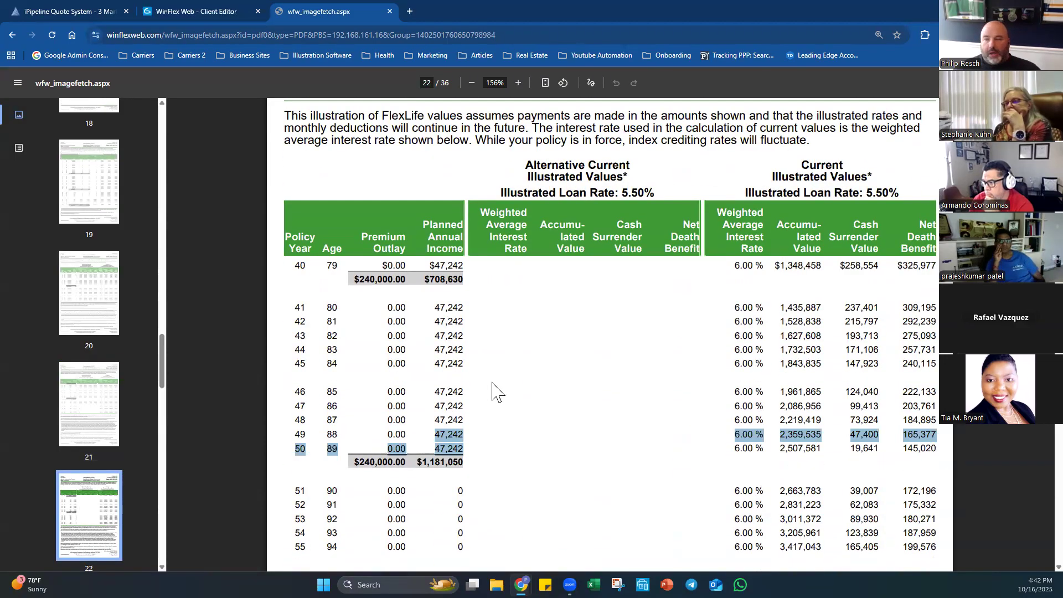
pyautogui.click(494, 392)
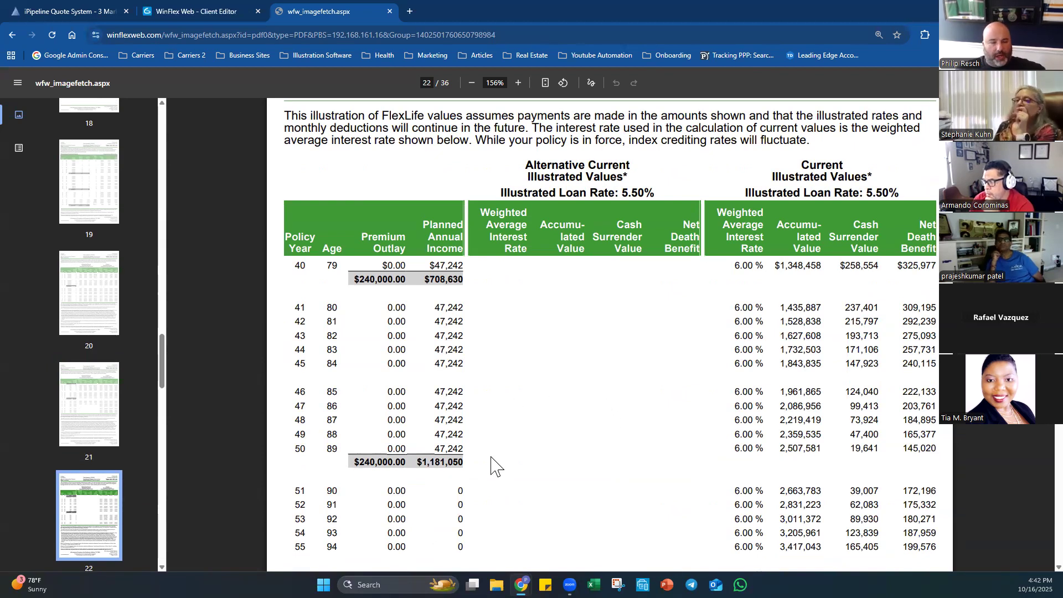
pyautogui.scroll(2, 536, 452)
pyautogui.scroll(2, 534, 443)
pyautogui.scroll(-1, 529, 434)
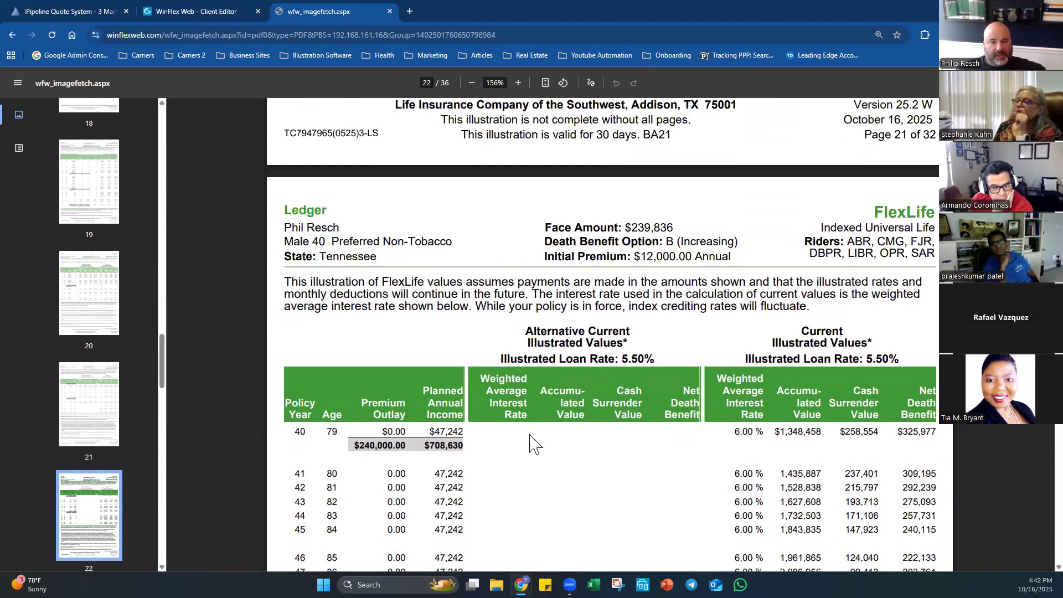
pyautogui.scroll(-1, 570, 438)
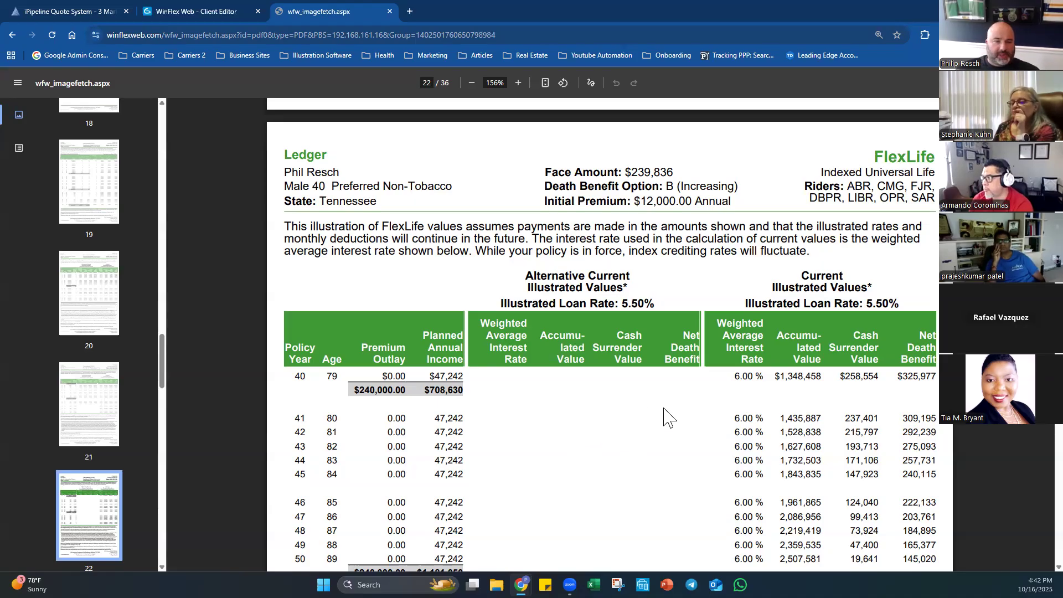
pyautogui.moveTo(430, 377); pyautogui.dragTo(486, 376)
pyautogui.click(483, 375)
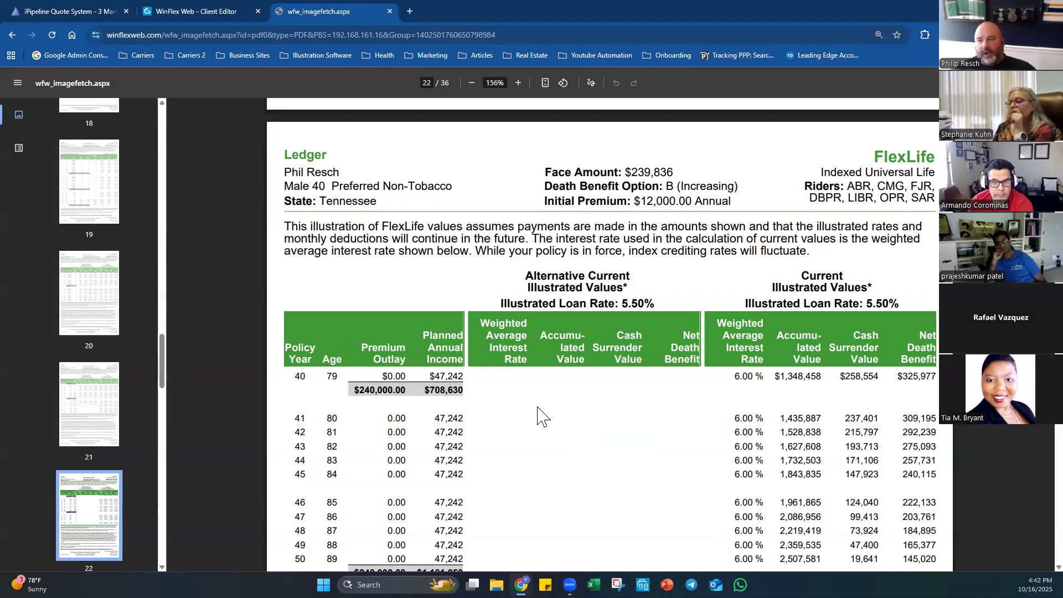
pyautogui.click(209, 10)
pyautogui.click(319, 11)
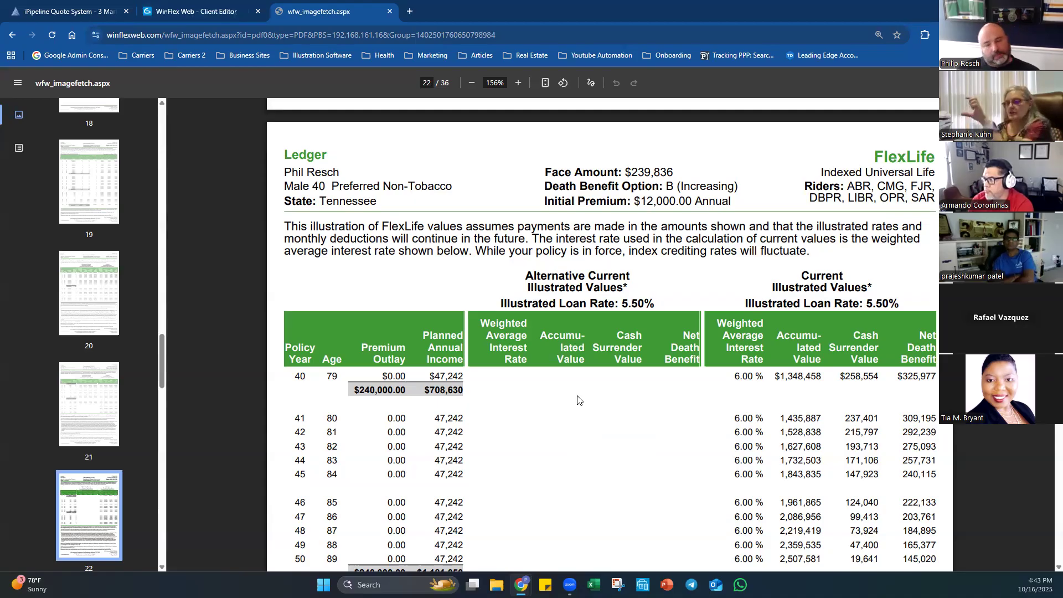
pyautogui.scroll(3, 651, 407)
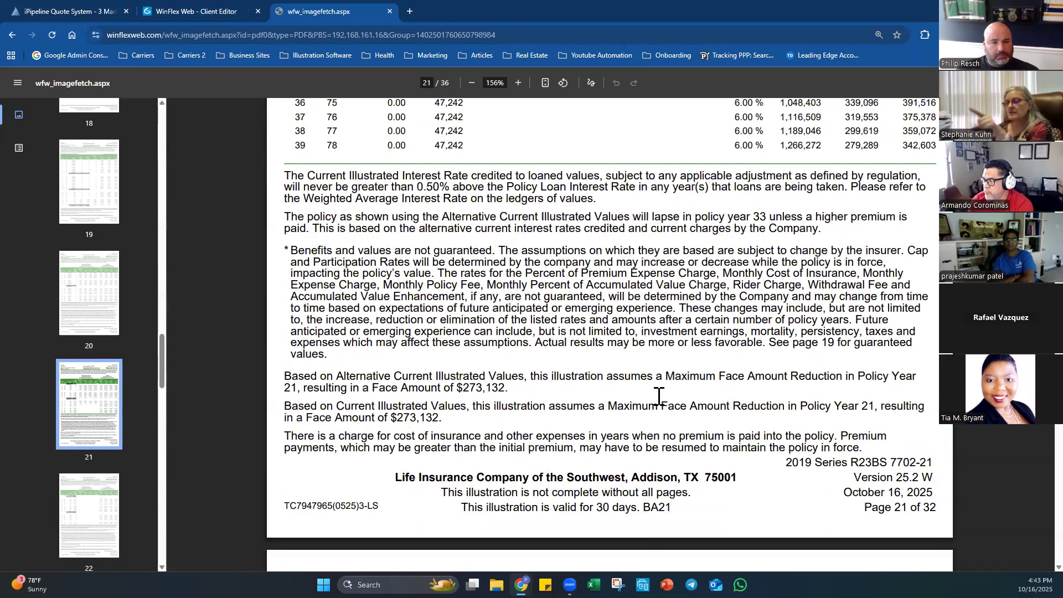
pyautogui.scroll(-2, 666, 389)
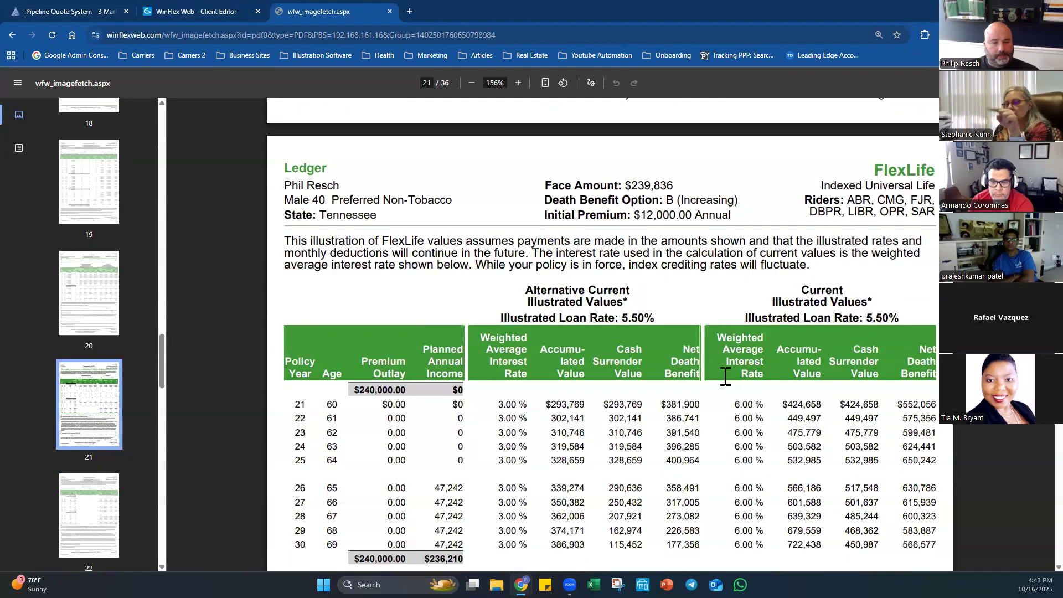
pyautogui.scroll(4, 796, 375)
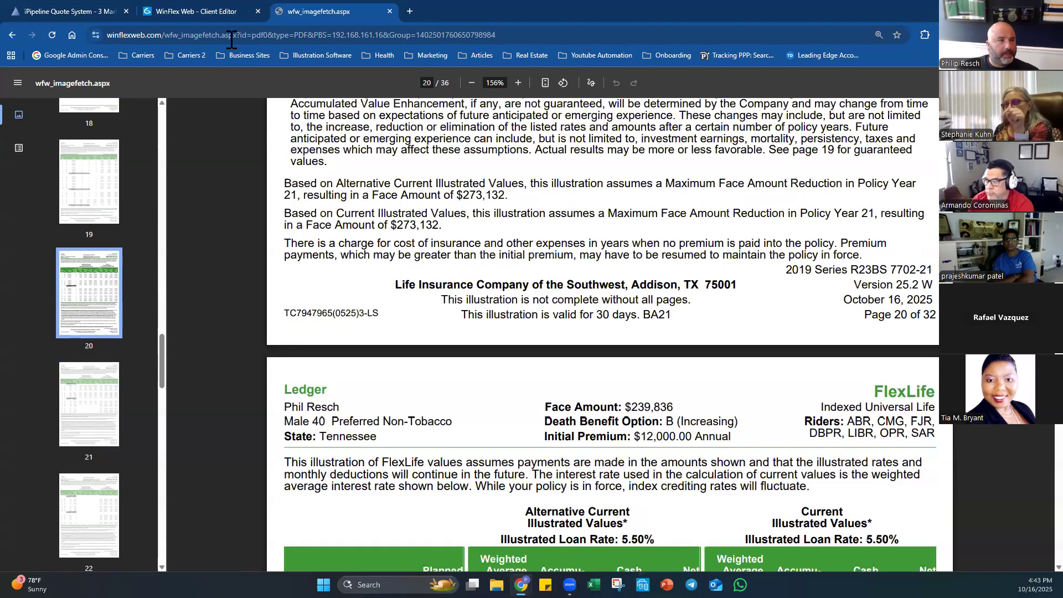
pyautogui.click(213, 11)
# Review FlexLife's warnings, noting the face reduced to $273,131.88 in policy year 21, and close them.
pyautogui.click(241, 356)
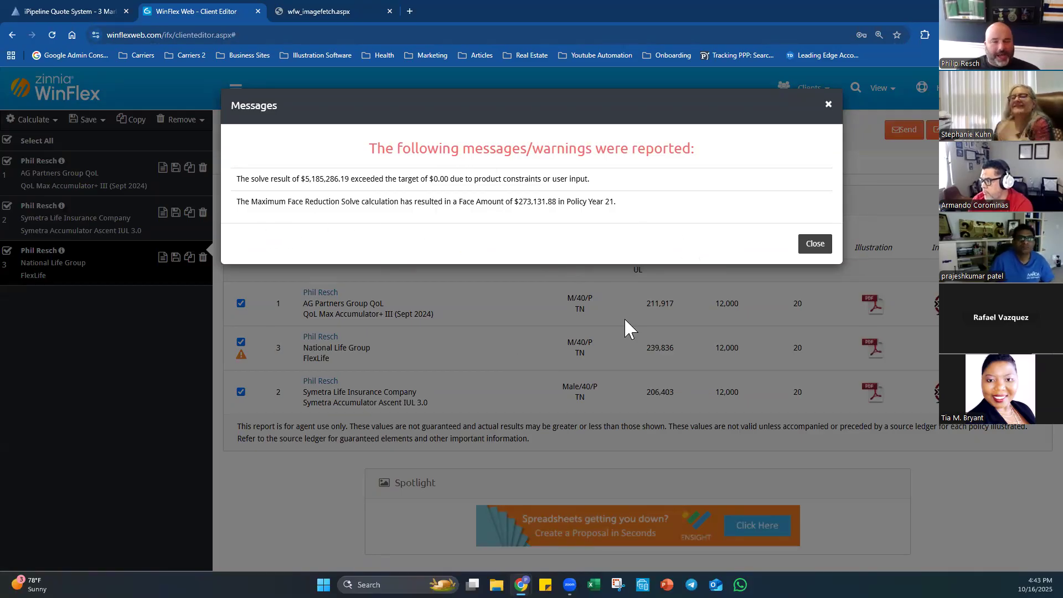
pyautogui.click(810, 246)
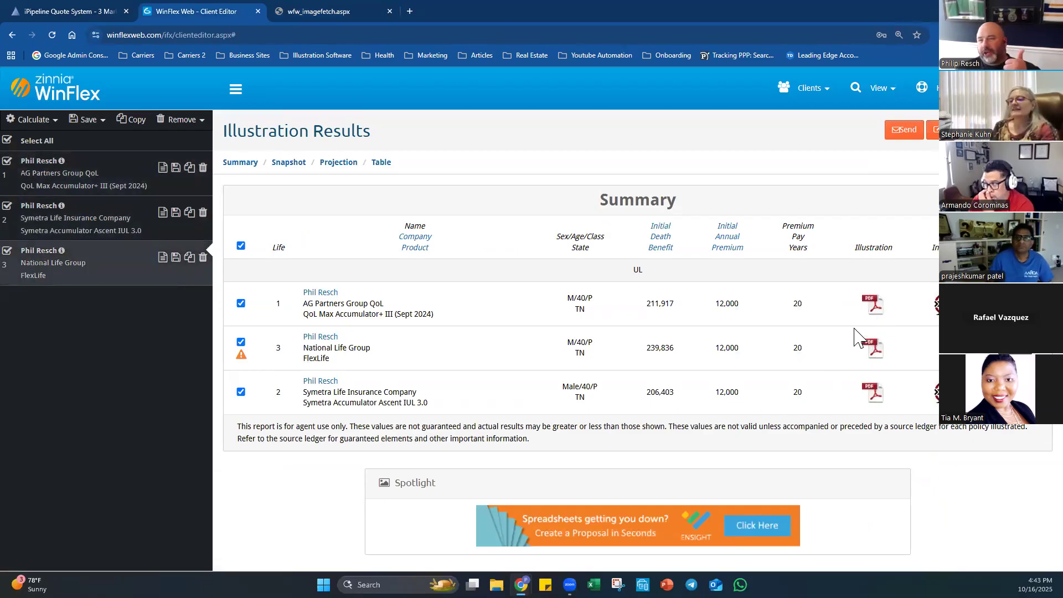
pyautogui.click(241, 354)
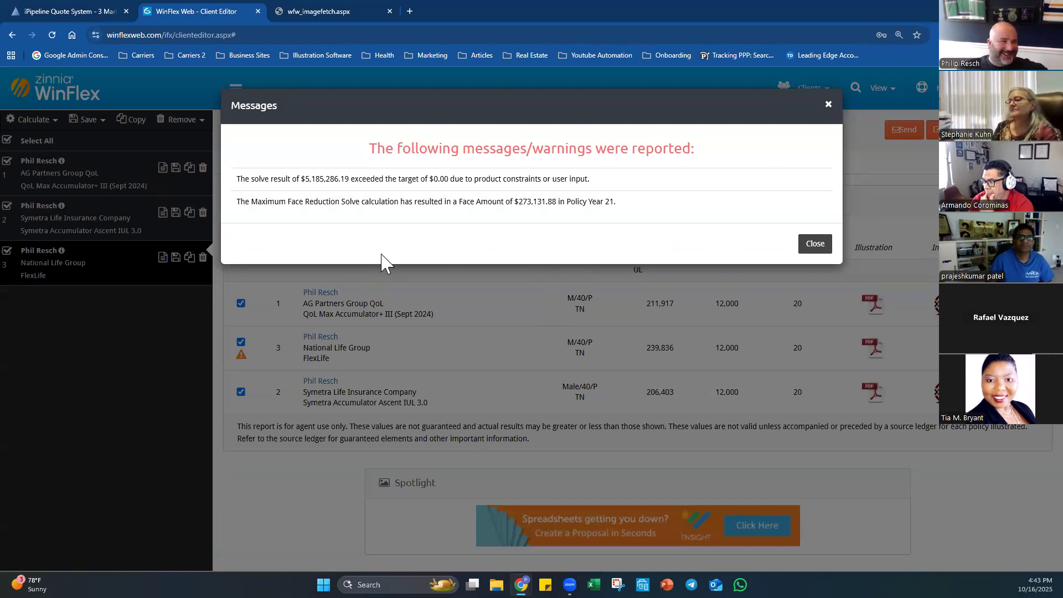
pyautogui.moveTo(259, 178); pyautogui.dragTo(593, 180)
pyautogui.click(618, 187)
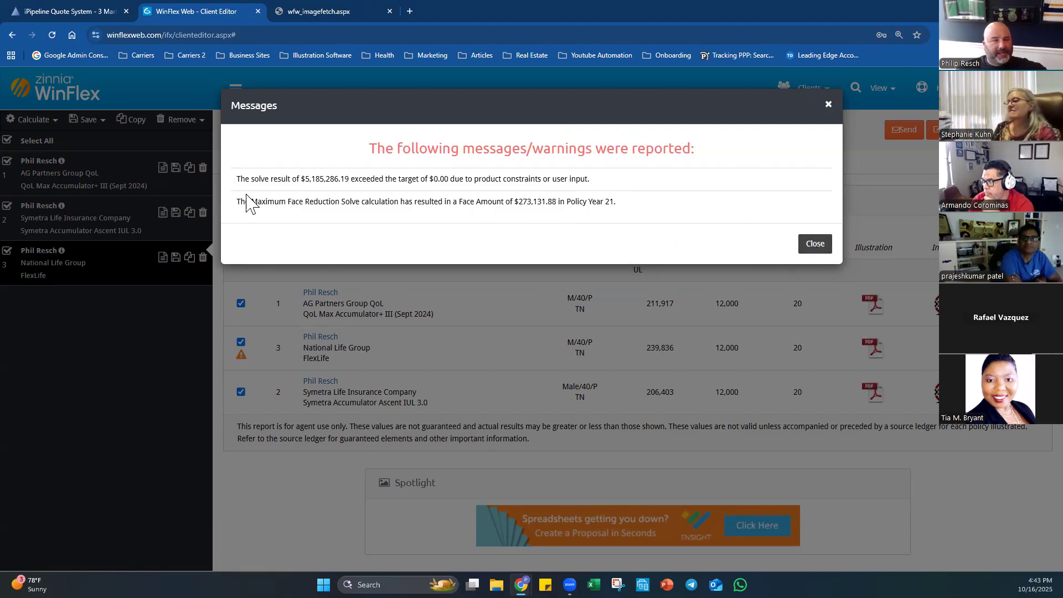
pyautogui.moveTo(244, 200); pyautogui.dragTo(601, 206)
pyautogui.click(603, 208)
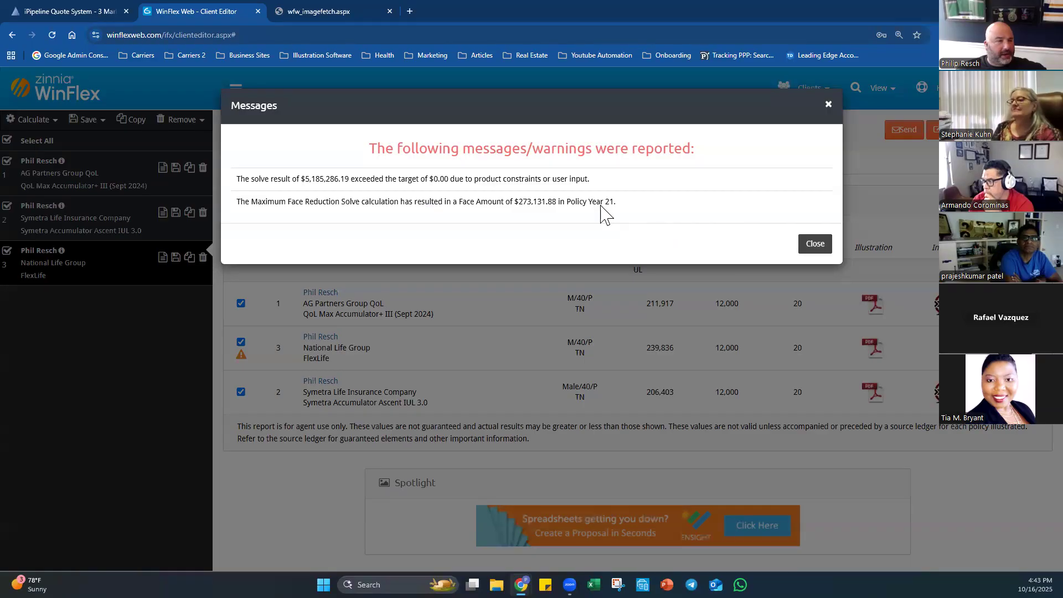
pyautogui.moveTo(360, 201); pyautogui.dragTo(617, 203)
pyautogui.click(626, 216)
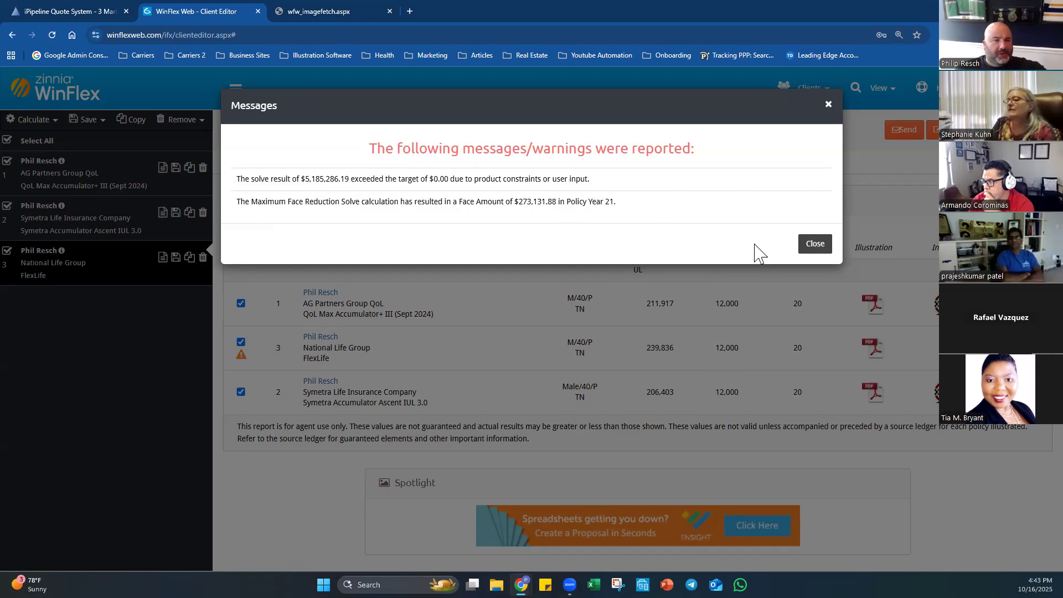
pyautogui.click(815, 244)
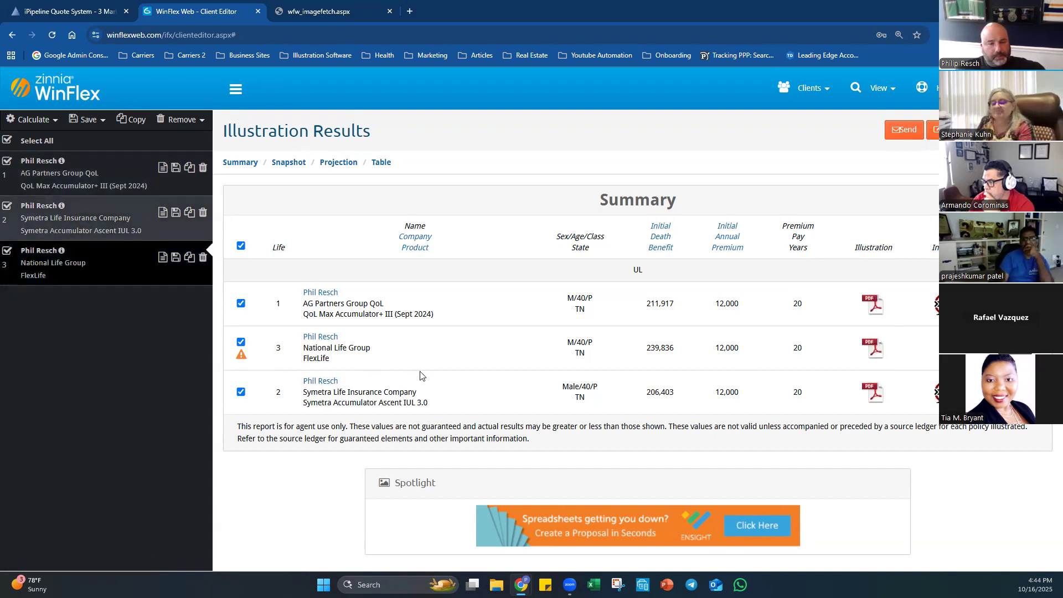
# Open the Symetra illustration PDF and scroll through its pages.
pyautogui.click(875, 396)
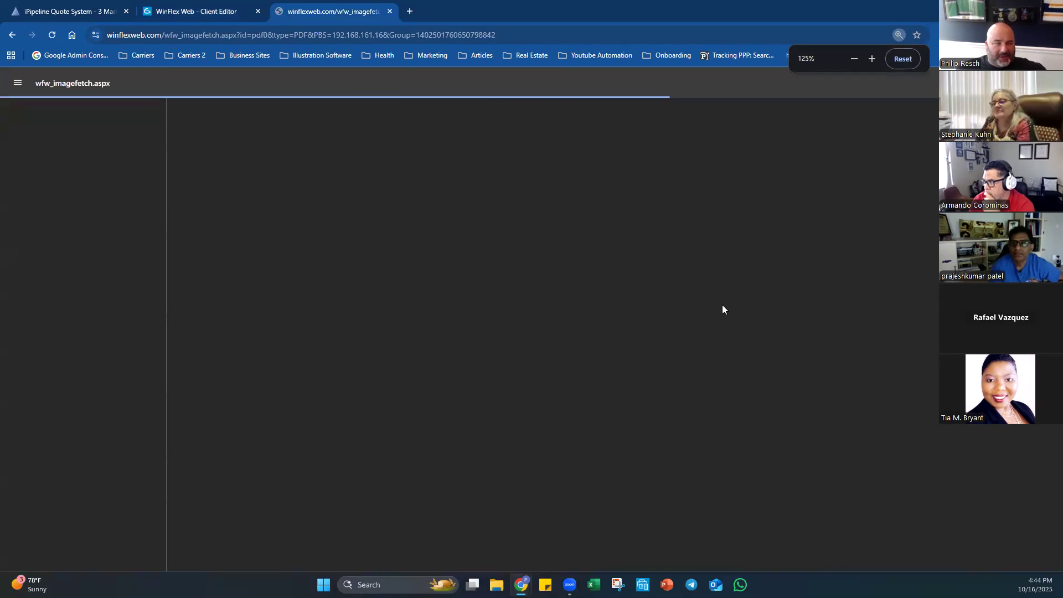
pyautogui.scroll(-15, 524, 292)
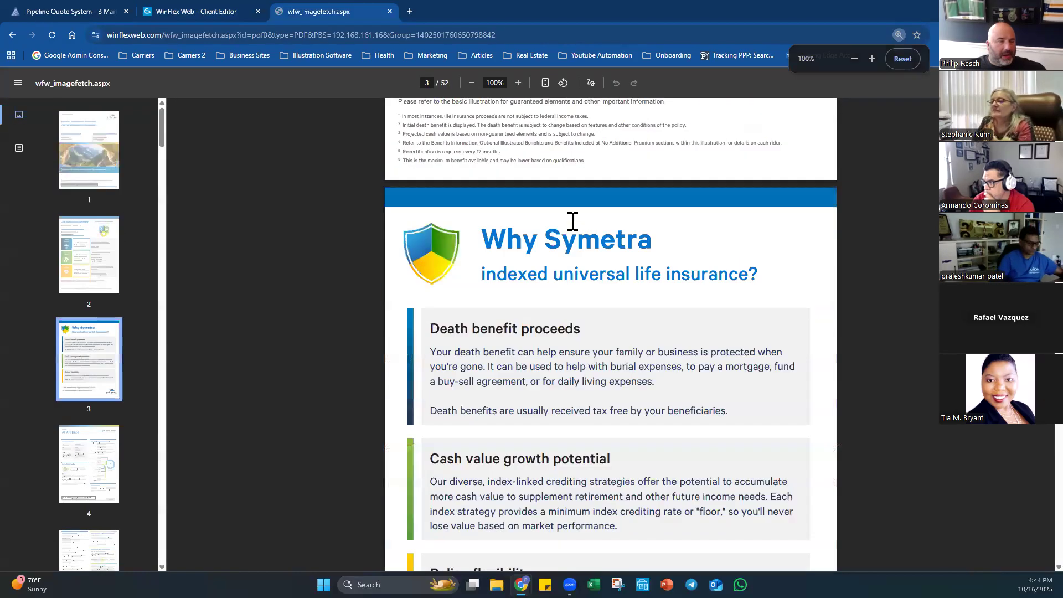
pyautogui.scroll(-20, 903, 147)
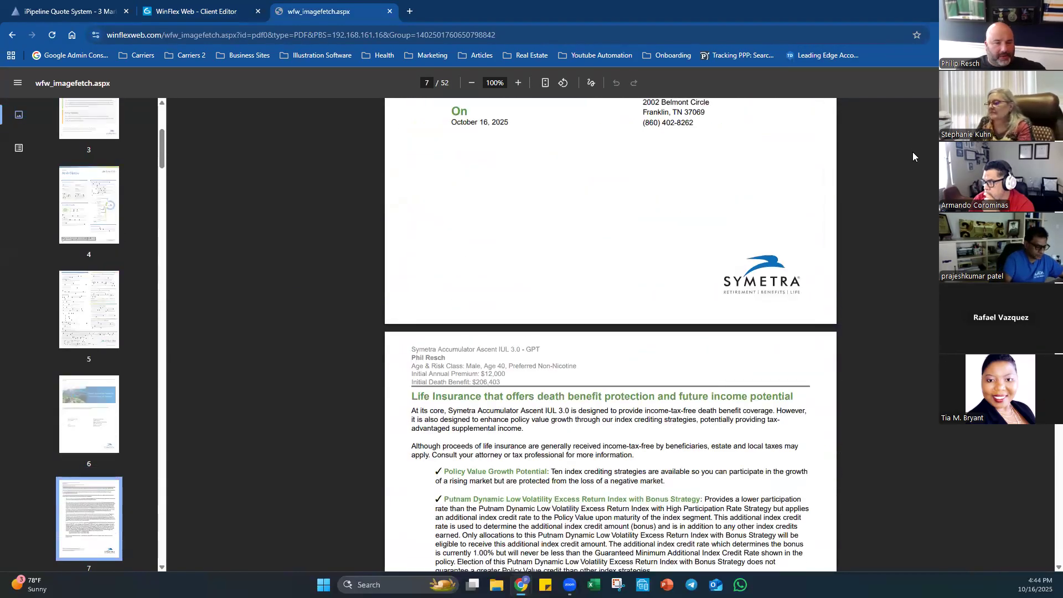
pyautogui.scroll(-20, 913, 152)
pyautogui.scroll(-20, 917, 151)
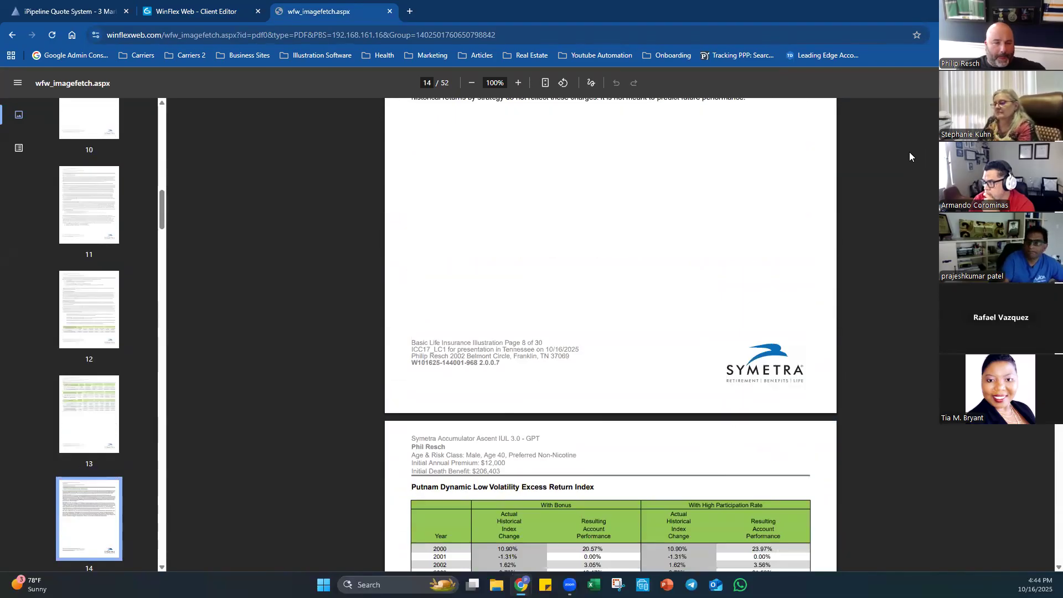
pyautogui.scroll(-20, 910, 152)
pyautogui.scroll(-12, 907, 147)
pyautogui.scroll(4, 905, 145)
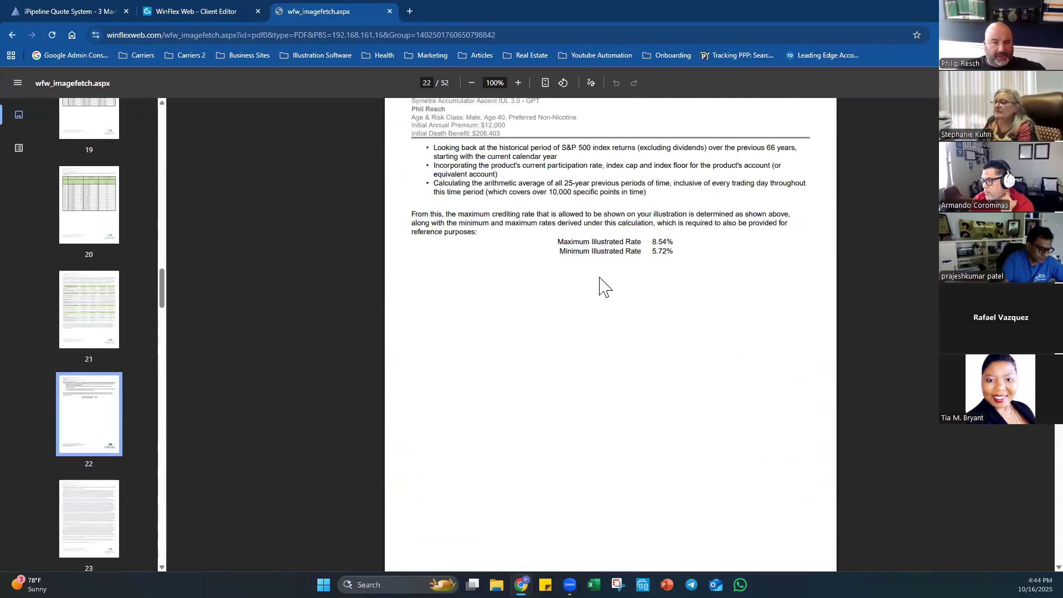
pyautogui.scroll(3, 779, 242)
pyautogui.scroll(-20, 833, 194)
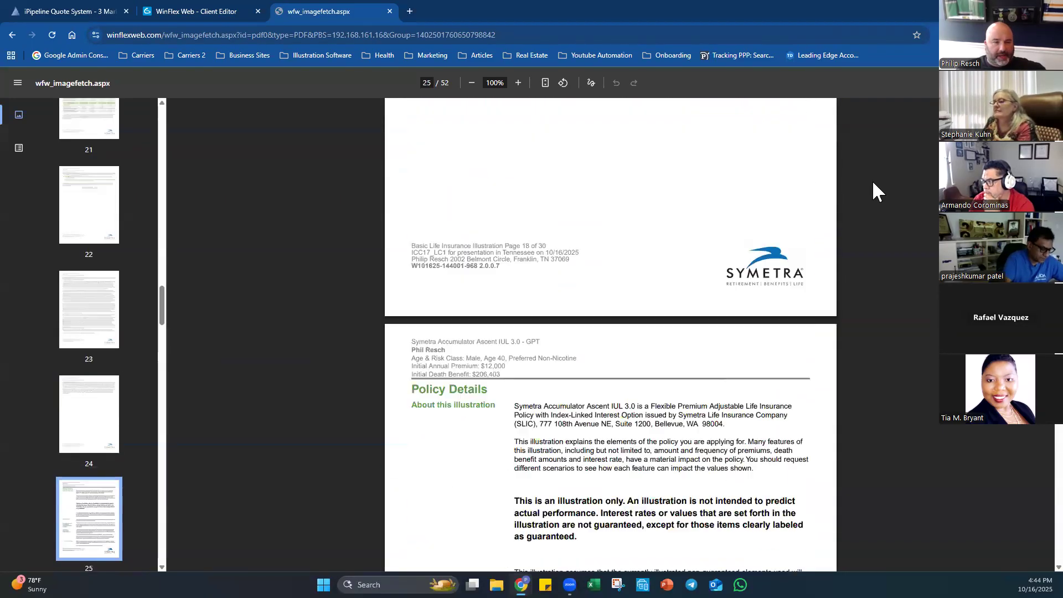
pyautogui.scroll(-20, 907, 161)
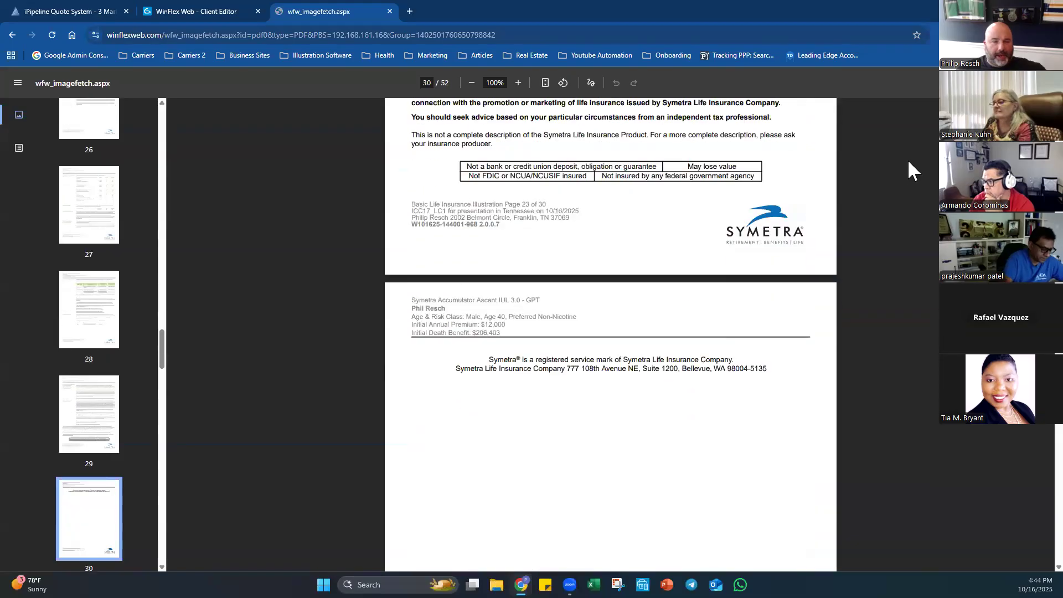
pyautogui.scroll(-18, 908, 159)
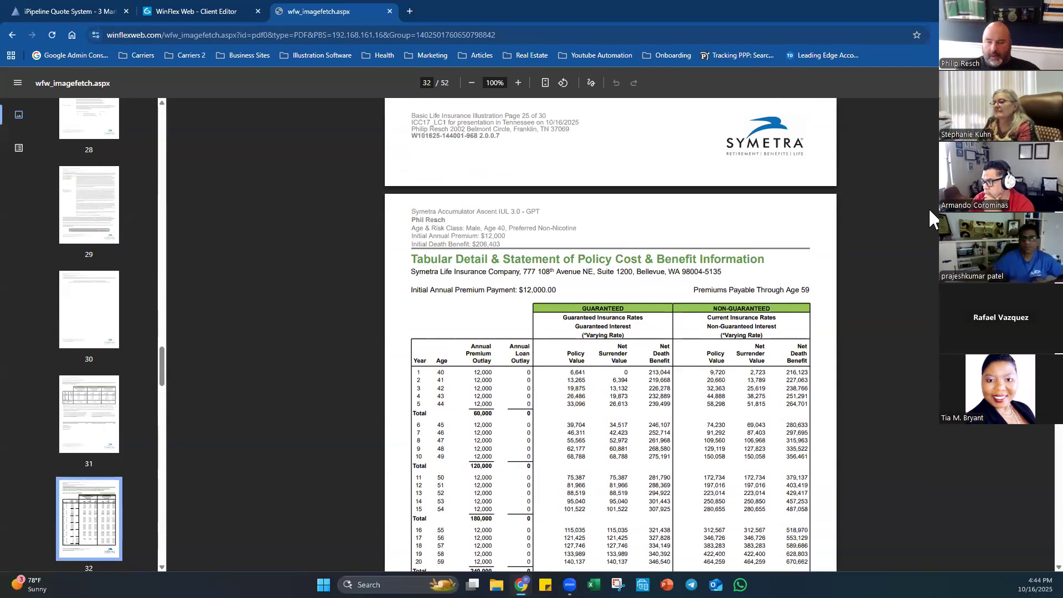
pyautogui.keyDown('ctrl'); pyautogui.scroll(2, 928, 208); pyautogui.keyUp('ctrl')
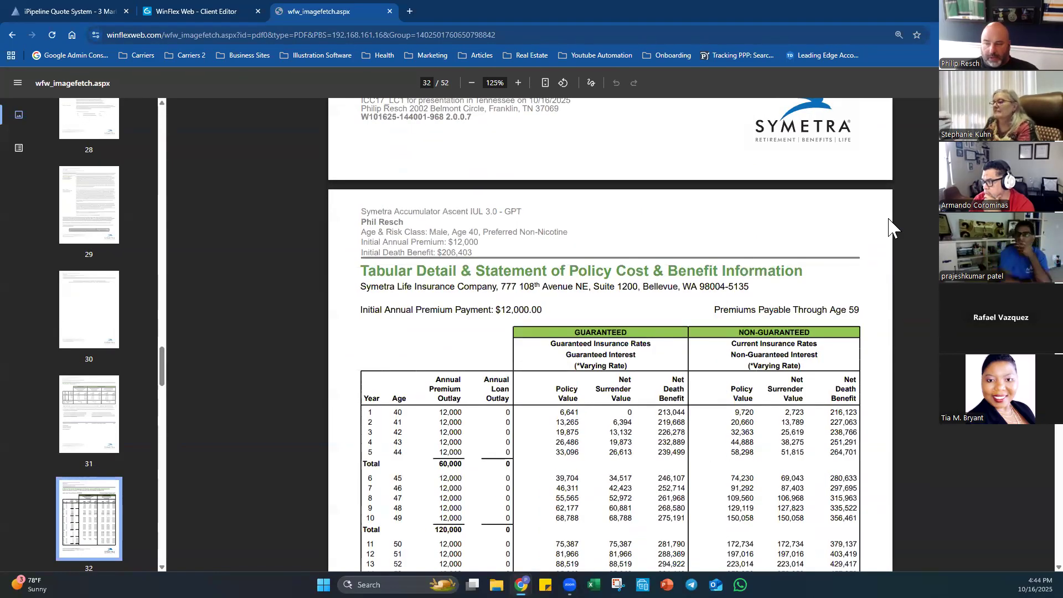
pyautogui.scroll(-3, 890, 227)
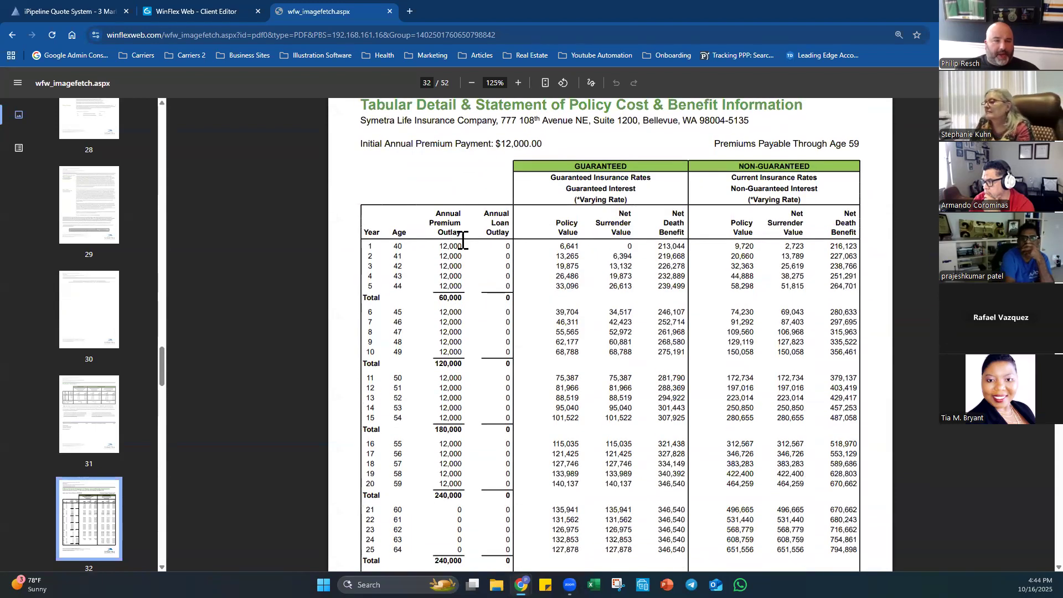
# Highlight the varying rate note in the non-guaranteed header, then return to the summary.
pyautogui.moveTo(748, 201); pyautogui.dragTo(790, 202)
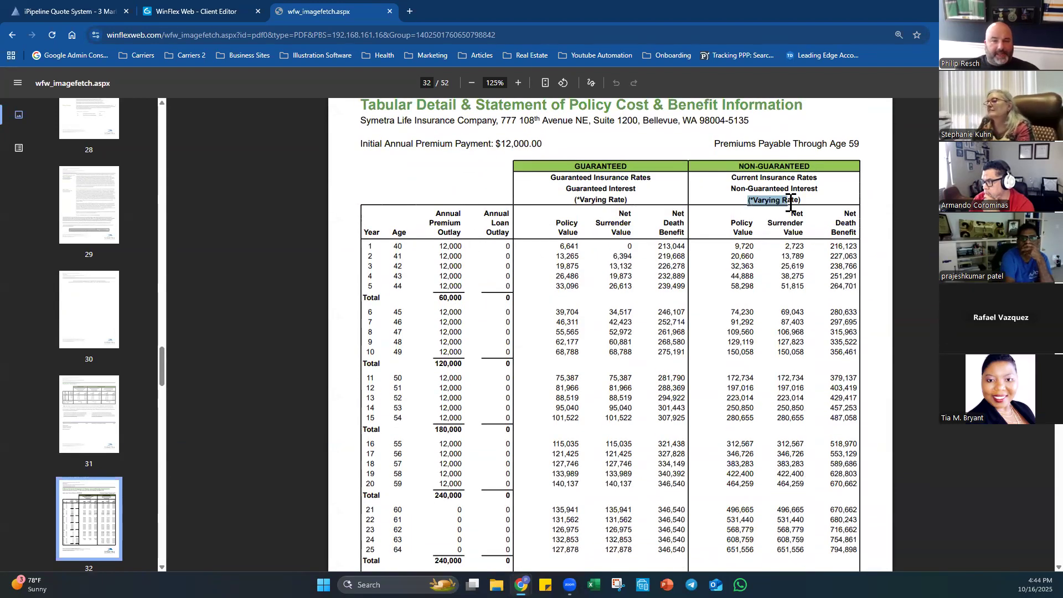
pyautogui.click(798, 201)
pyautogui.scroll(-5, 487, 277)
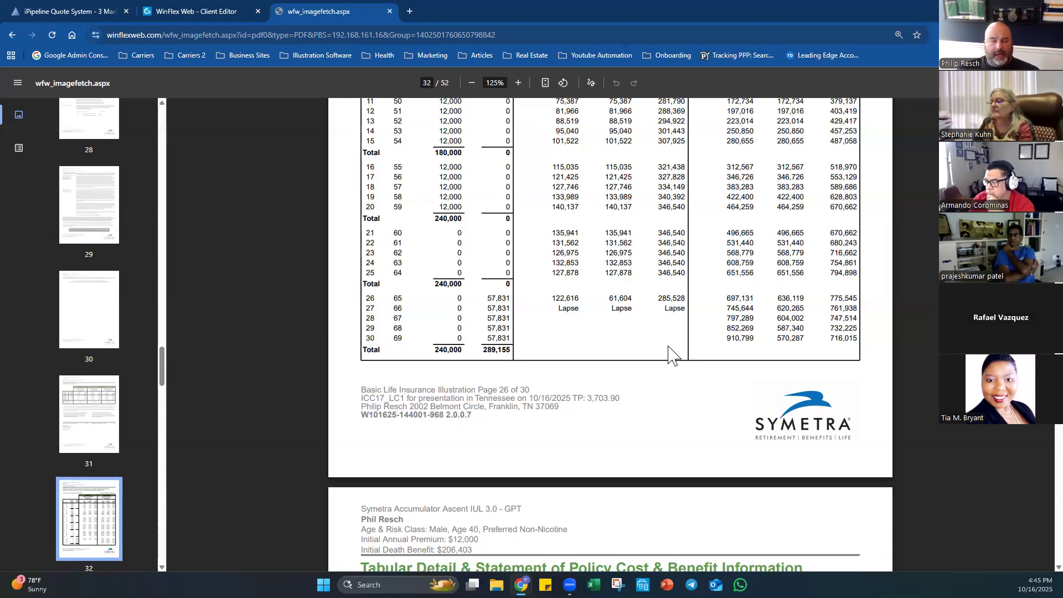
pyautogui.scroll(3, 669, 355)
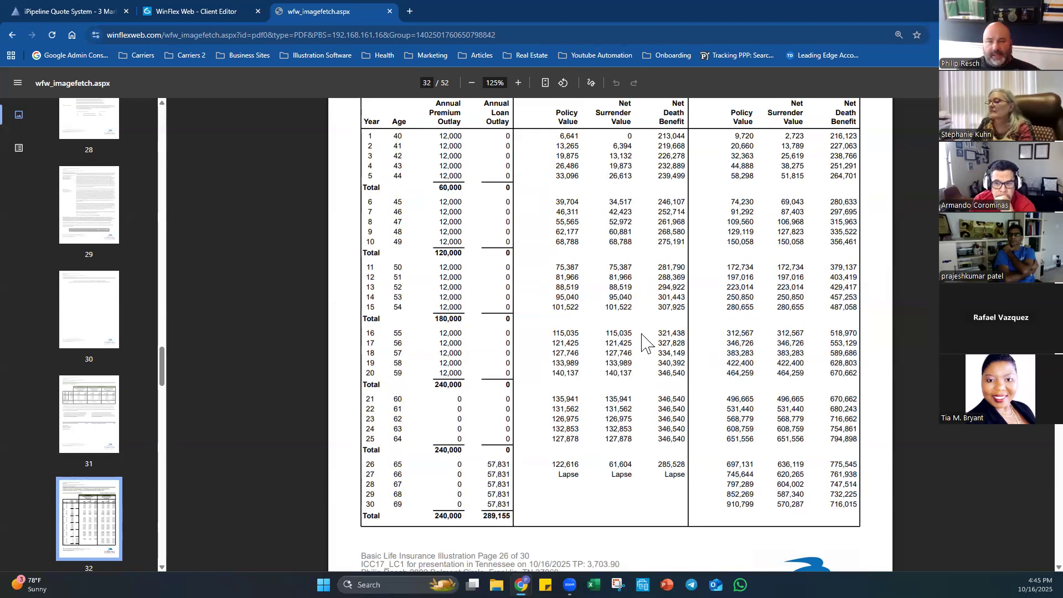
pyautogui.hotkey('ctrl', 'shift', 'Tab')
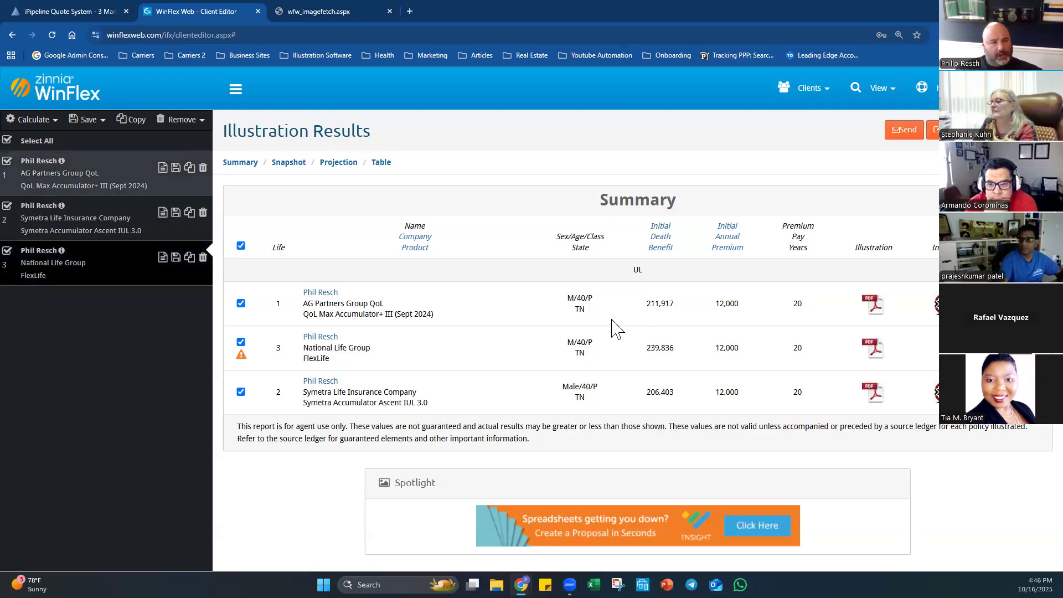
# Copy all three illustrations as scenarios 4–6, uncheck scenarios 1–3, and show scenario 4's Solve For settings.
pyautogui.click(130, 120)
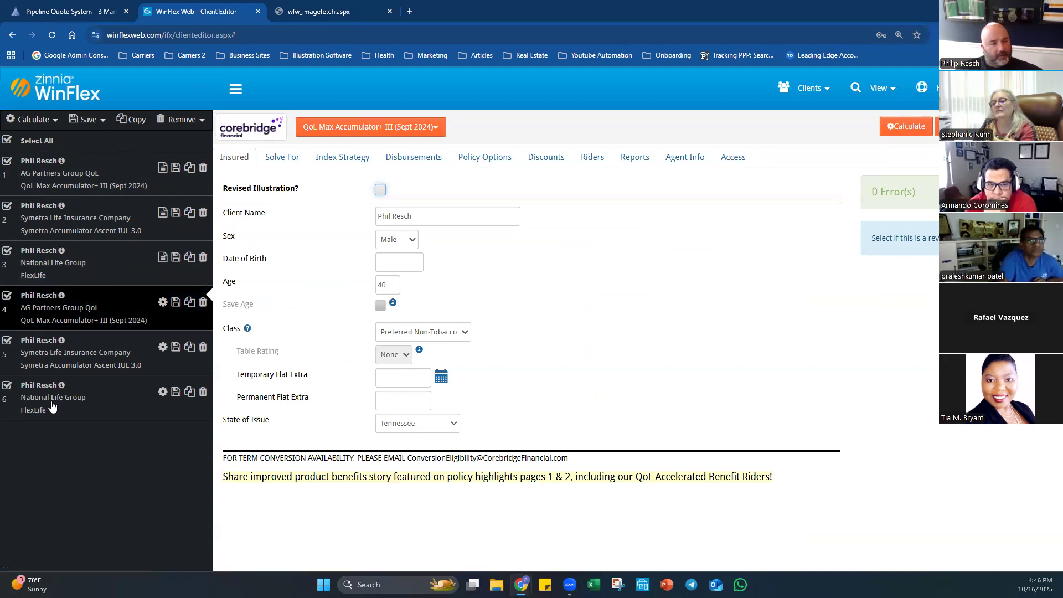
pyautogui.click(6, 252)
pyautogui.click(8, 208)
pyautogui.click(7, 163)
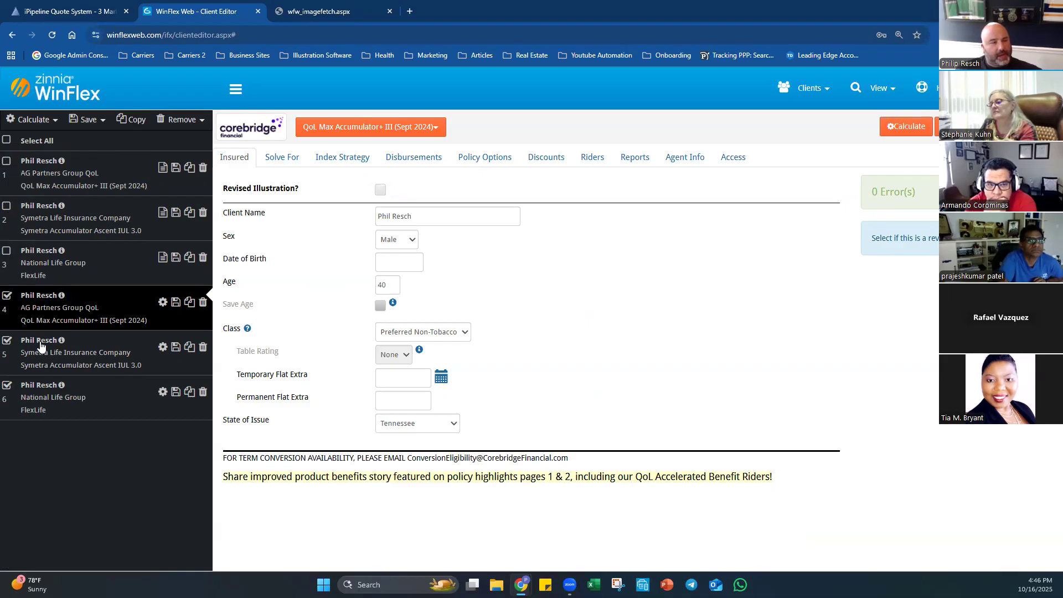
pyautogui.click(282, 160)
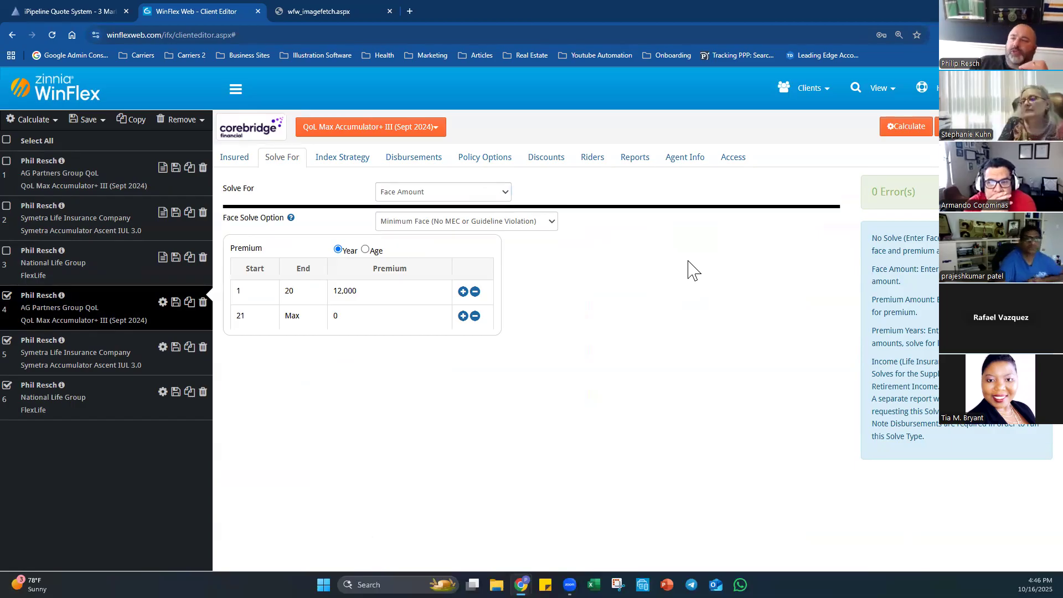
# Switch scenario 4 to No Solve with a fixed 250,000 face amount.
pyautogui.click(502, 192)
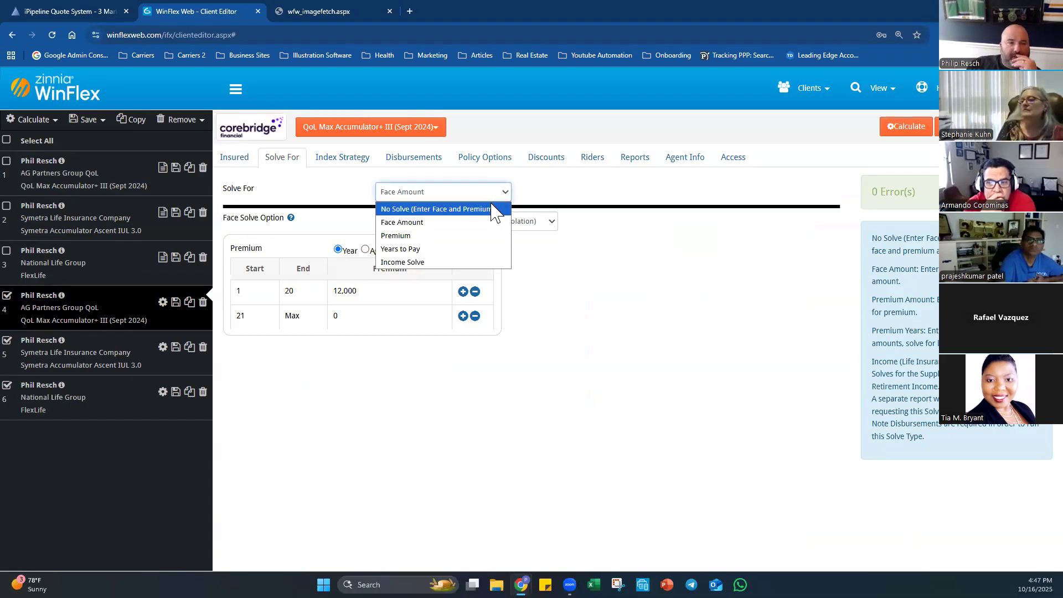
pyautogui.click(492, 208)
pyautogui.click(459, 222)
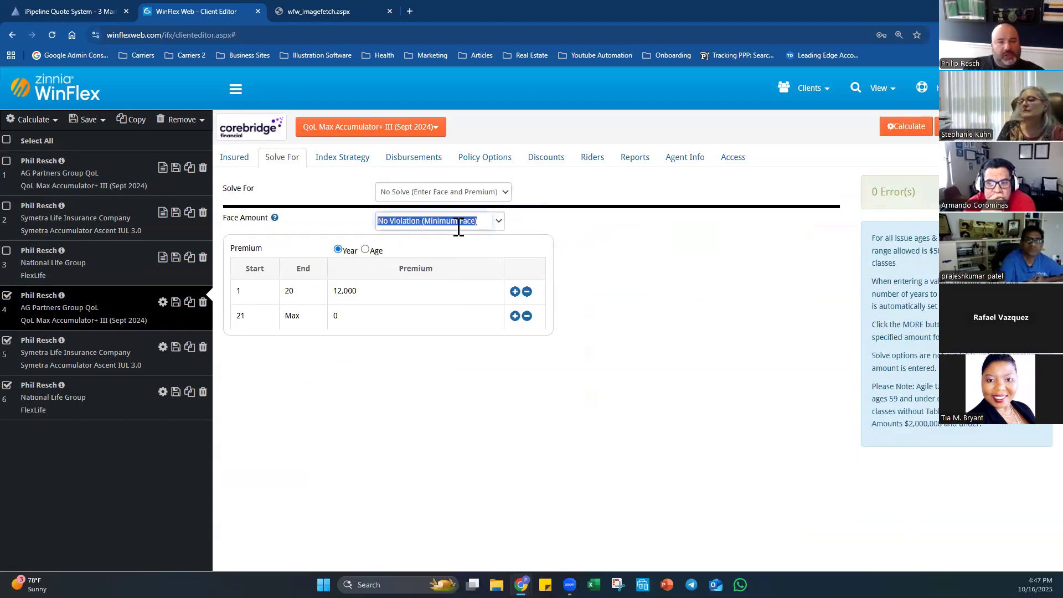
pyautogui.write('250,000')
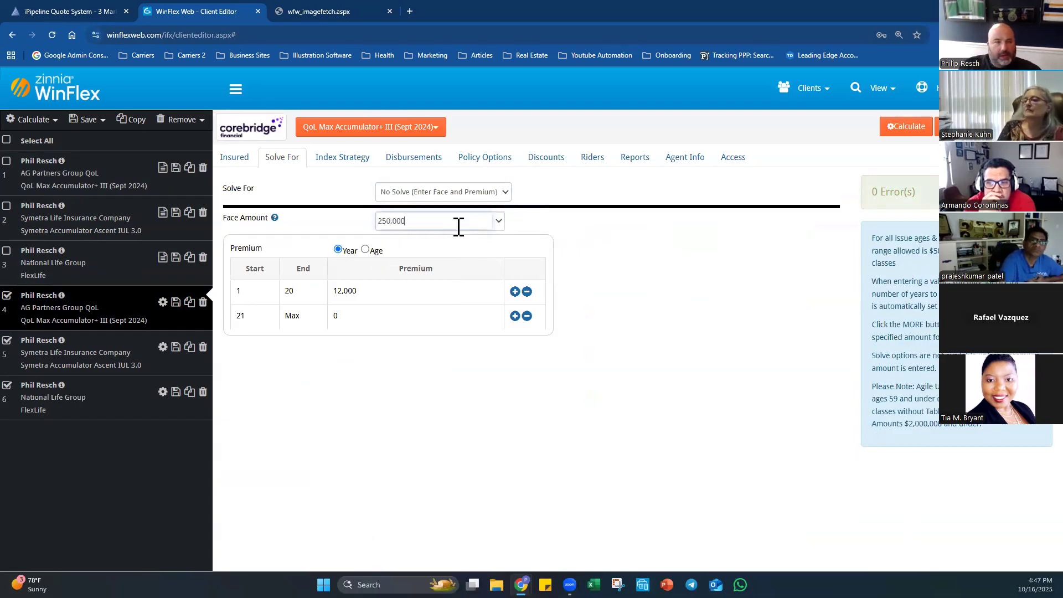
pyautogui.click(685, 275)
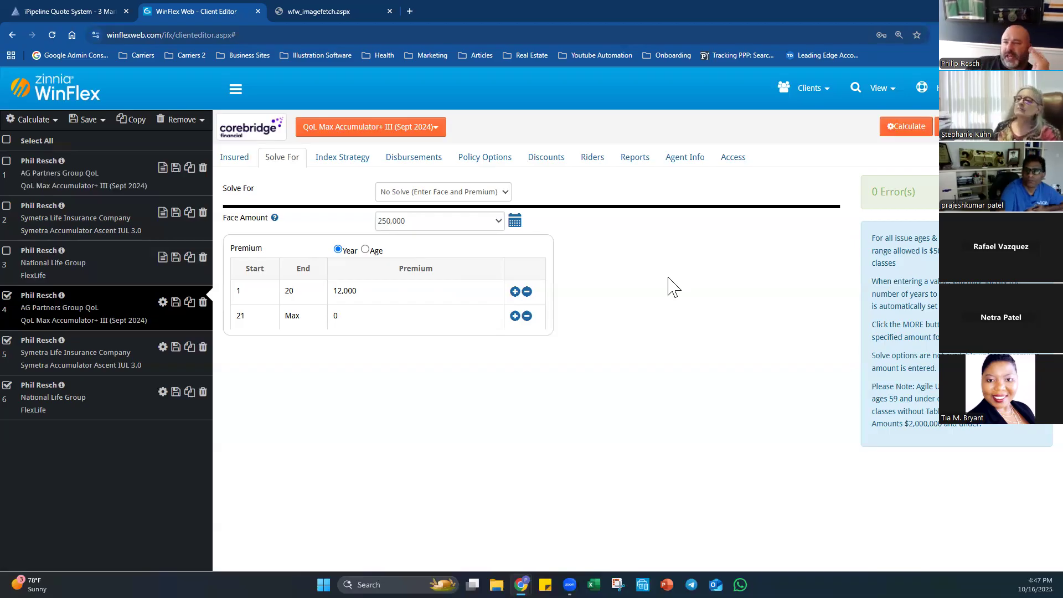
pyautogui.click(392, 222)
pyautogui.click(675, 258)
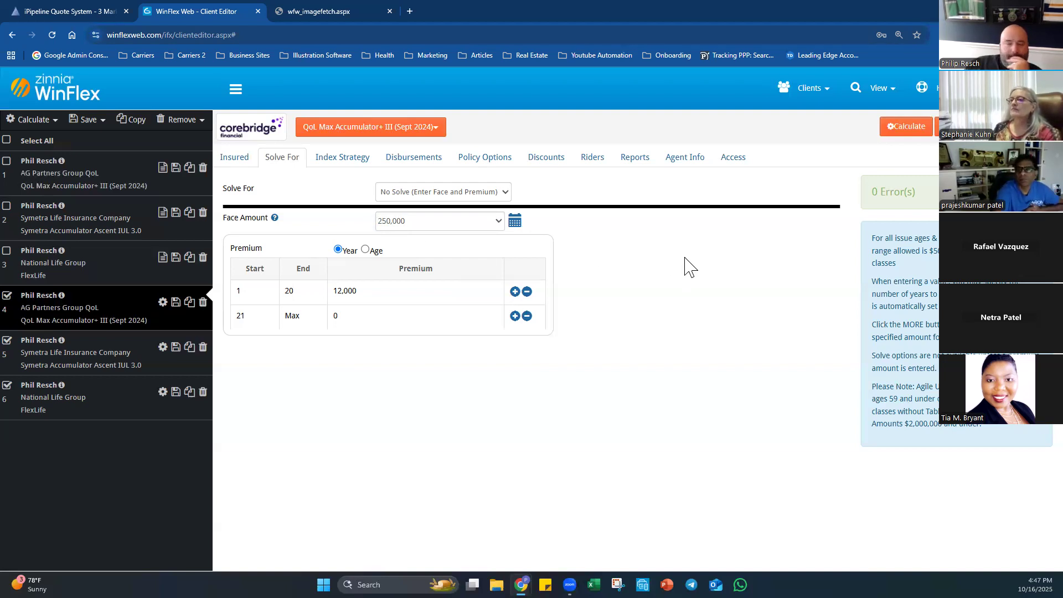
# Set the Symetra copy, scenario 5, to No Solve with a 250,000 face amount.
pyautogui.click(73, 366)
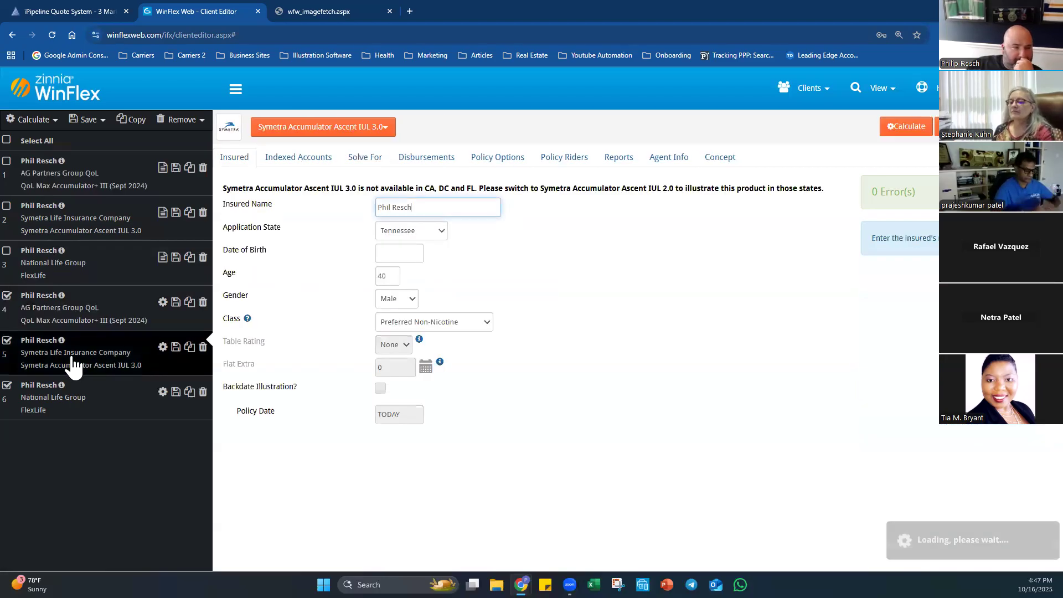
pyautogui.click(299, 158)
pyautogui.click(365, 158)
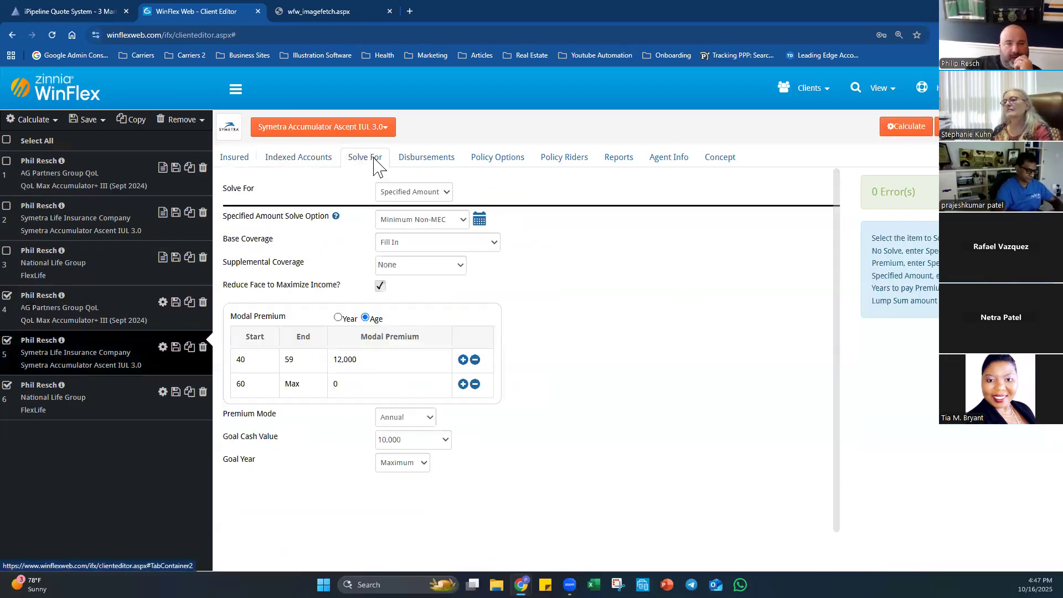
pyautogui.click(423, 193)
pyautogui.click(410, 205)
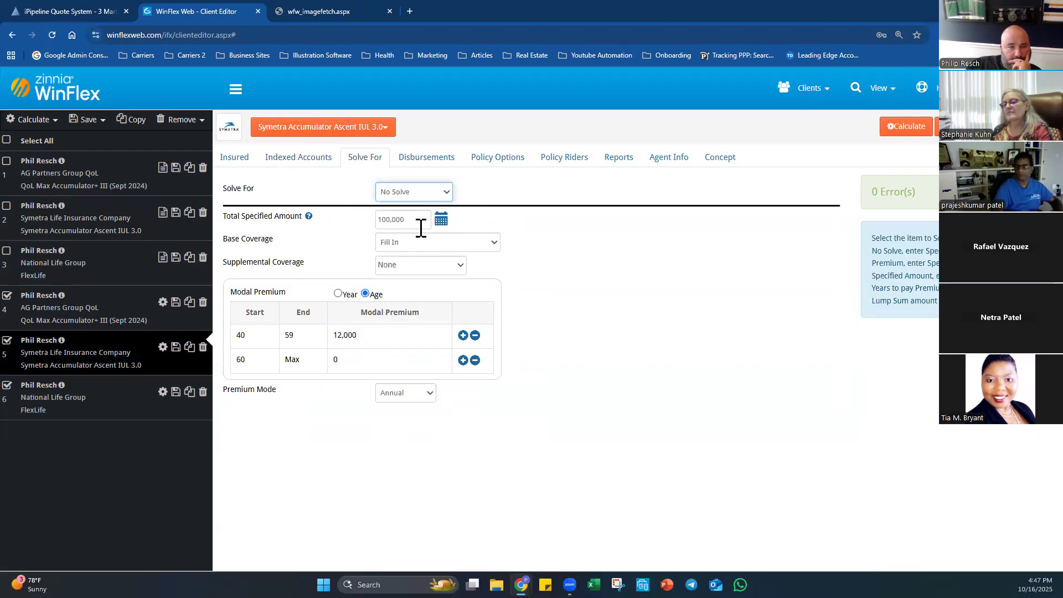
pyautogui.click(412, 222)
pyautogui.write('250,00')
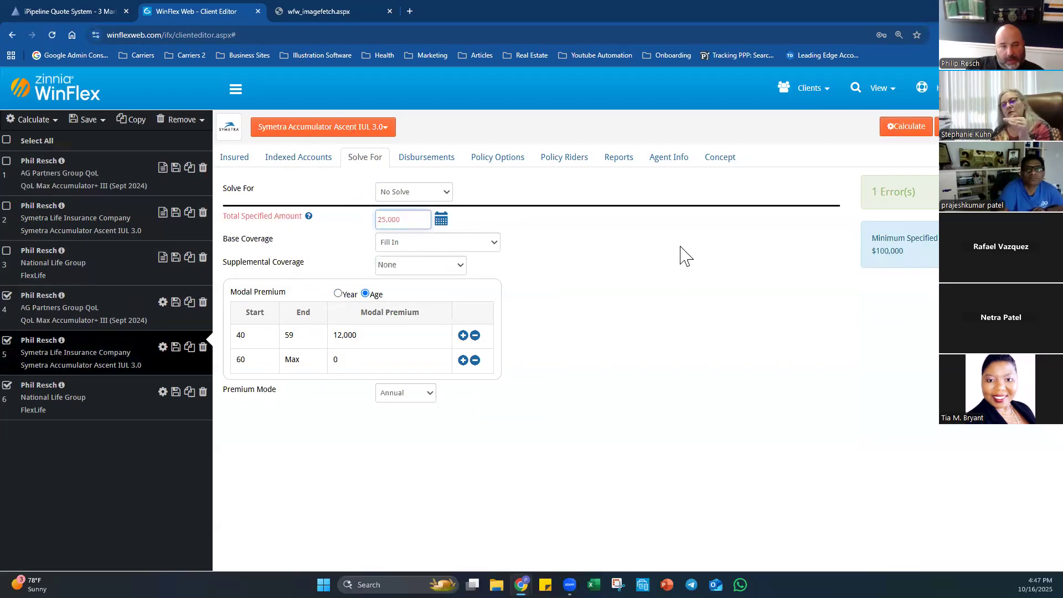
pyautogui.write('0')
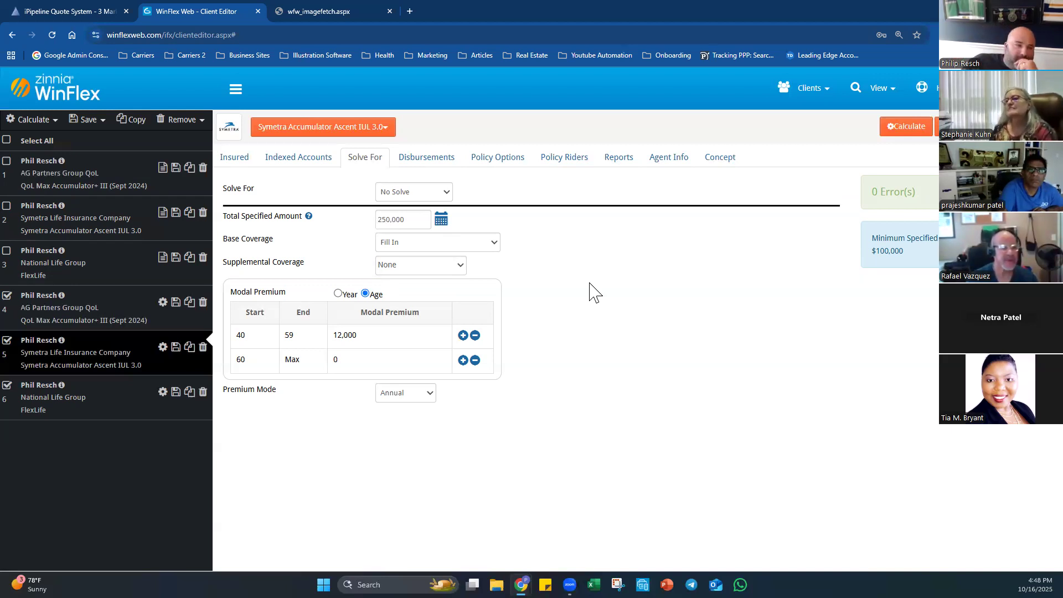
# Set the FlexLife copy, scenario 6, to No Solve at 250,000 face and check all six scenarios.
pyautogui.click(60, 409)
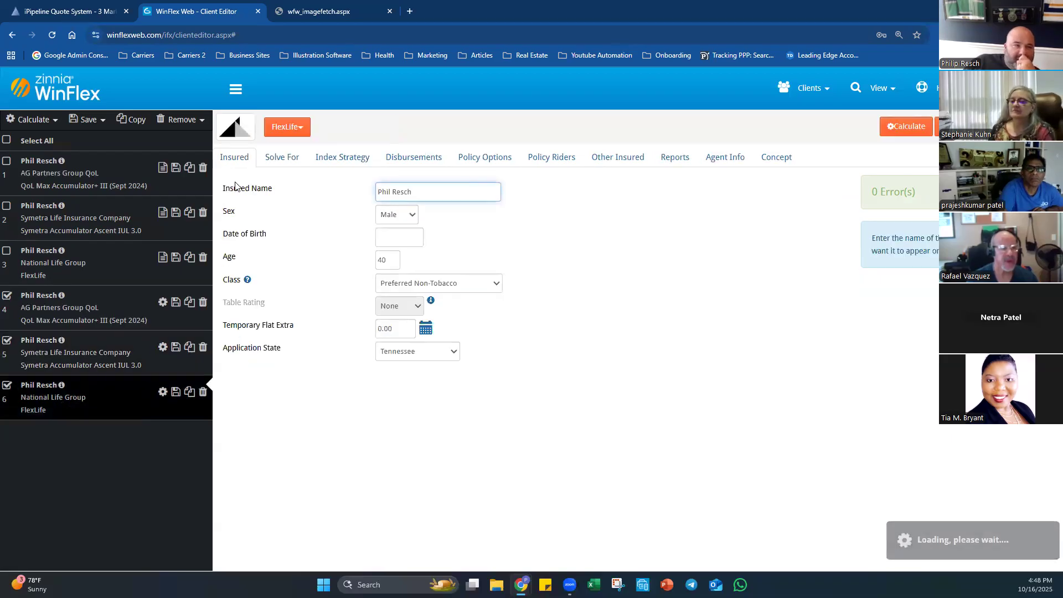
pyautogui.click(281, 157)
pyautogui.click(436, 223)
pyautogui.click(436, 224)
pyautogui.click(414, 191)
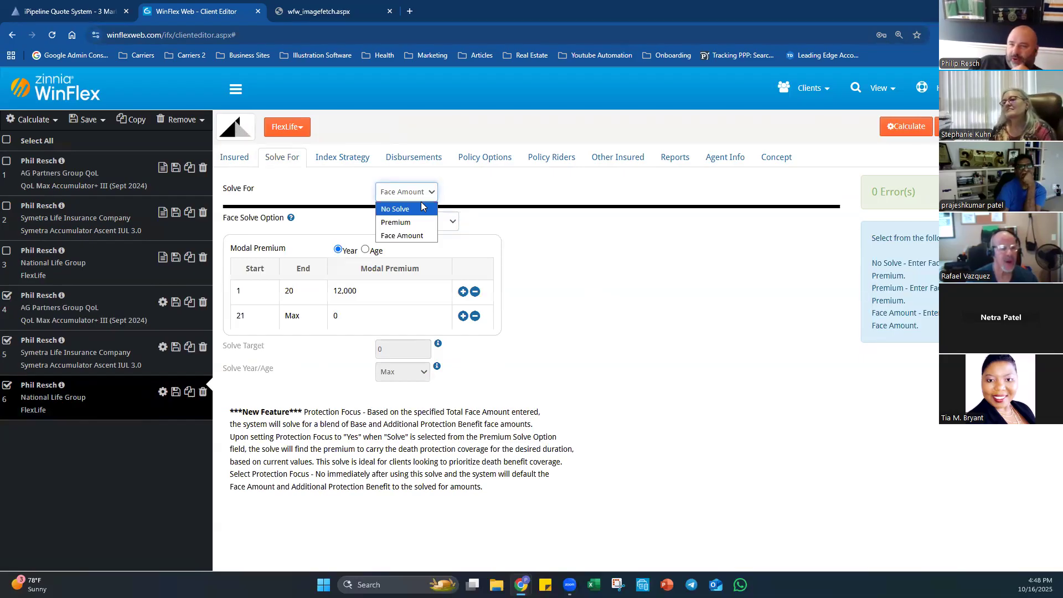
pyautogui.click(421, 204)
pyautogui.click(411, 221)
pyautogui.write('2500000')
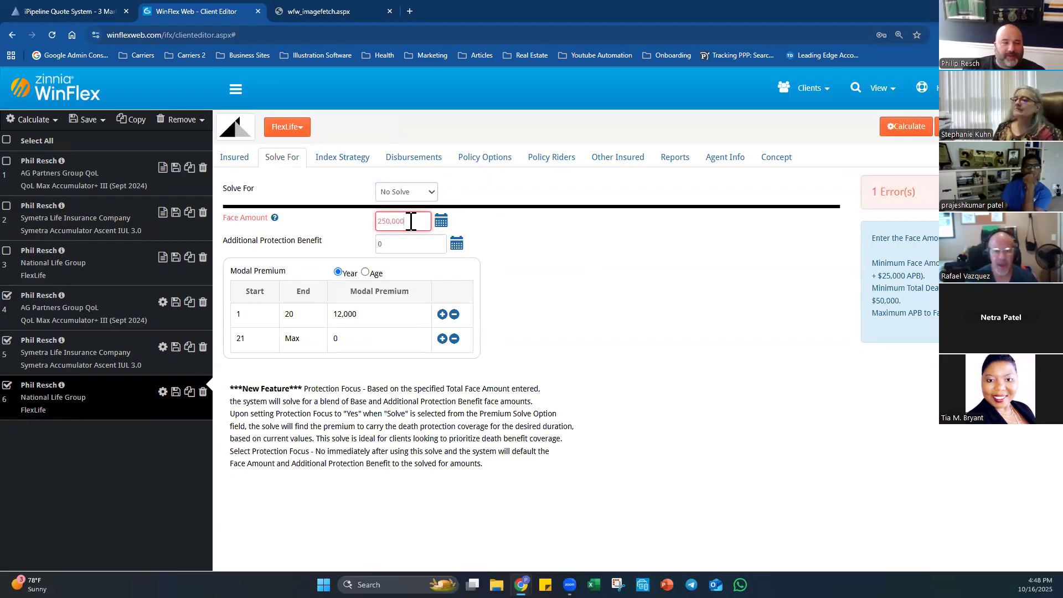
pyautogui.click(738, 357)
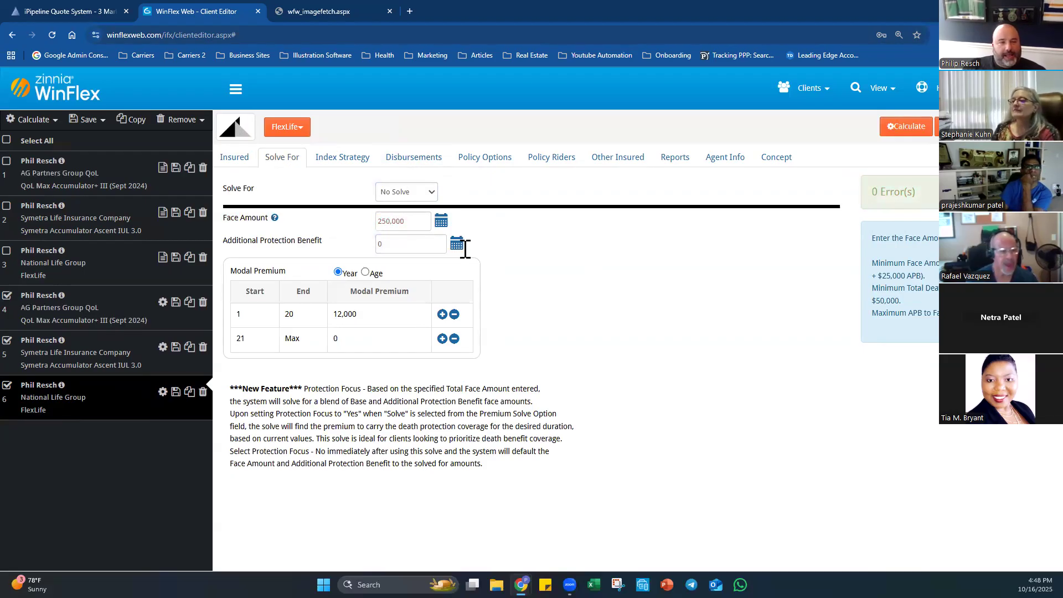
pyautogui.click(7, 140)
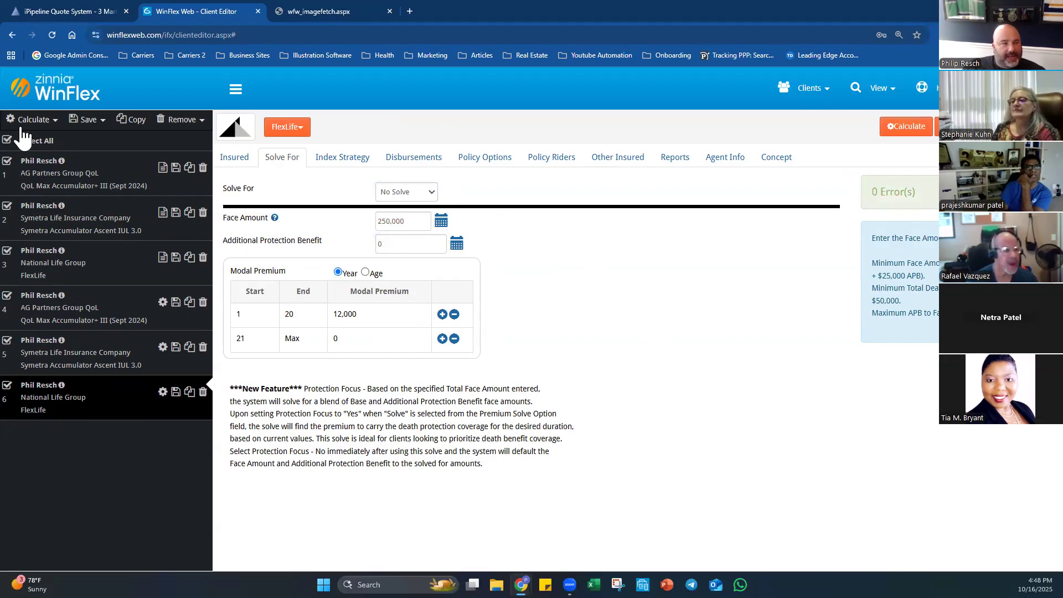
# Calculate all six illustrations, sort by Initial Death Benefit, and open the 250,000 QoL Max Accumulator+ III PDF.
pyautogui.click(23, 127)
pyautogui.click(25, 140)
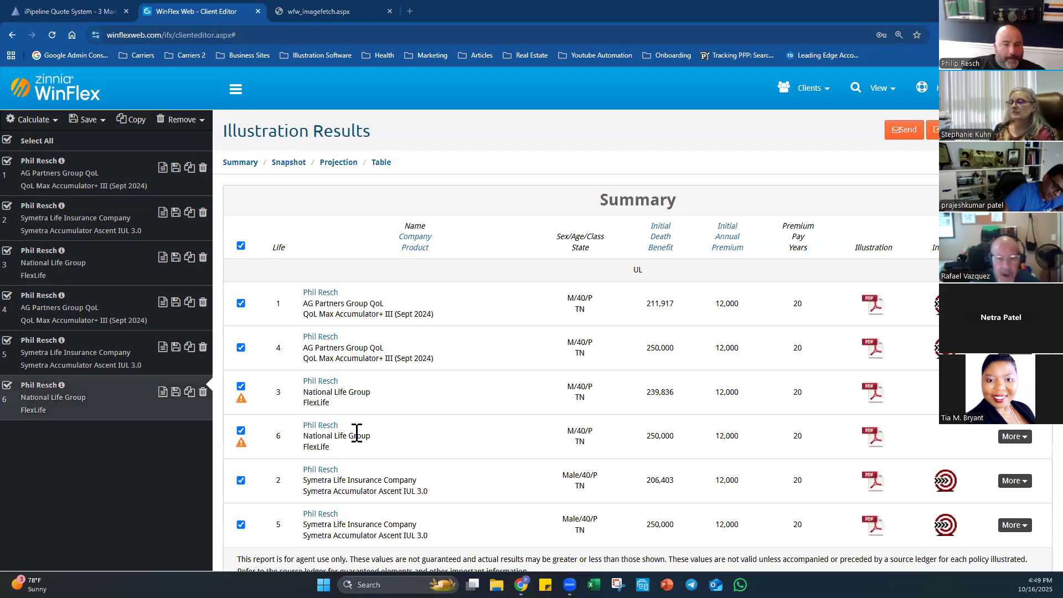
pyautogui.click(662, 247)
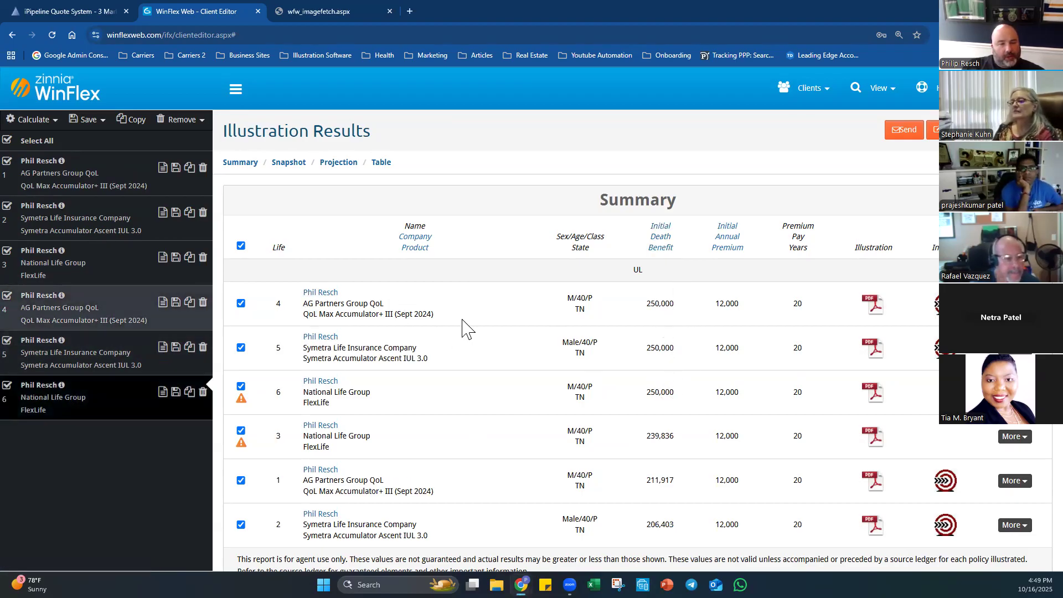
pyautogui.click(871, 305)
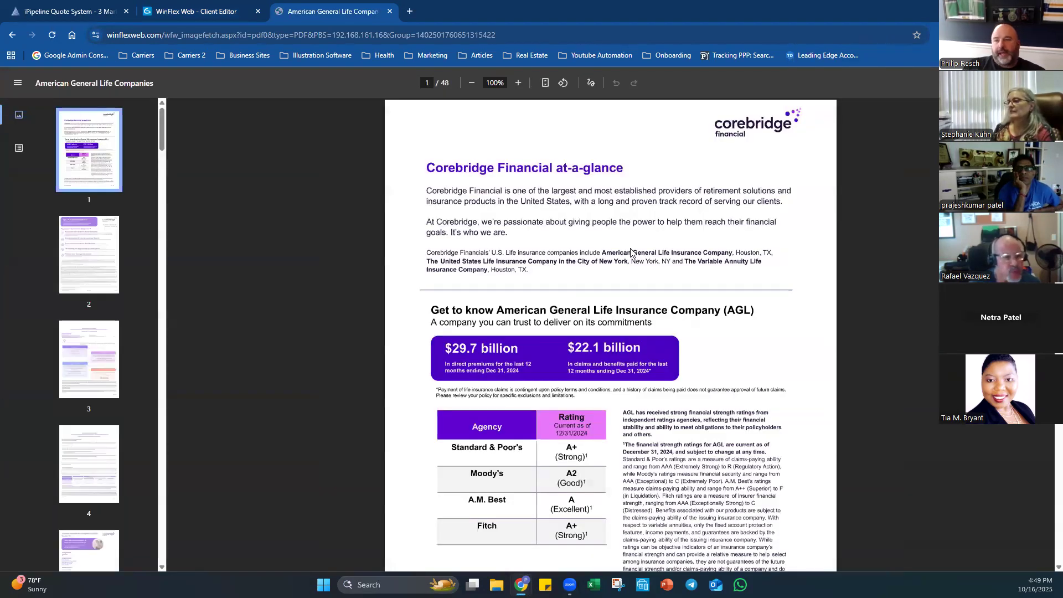
# Check the American General PDF's loans and withdrawals values, then close the PDF tab.
pyautogui.press('Right')
pyautogui.press('Right')
pyautogui.press('Right')
pyautogui.press('Right')
pyautogui.press('Right')
pyautogui.press('Right')
pyautogui.press('Right')
pyautogui.press('Right')
pyautogui.press('Right')
pyautogui.press('Right')
pyautogui.press('Right')
pyautogui.press('Right')
pyautogui.press('Right')
pyautogui.press('Right')
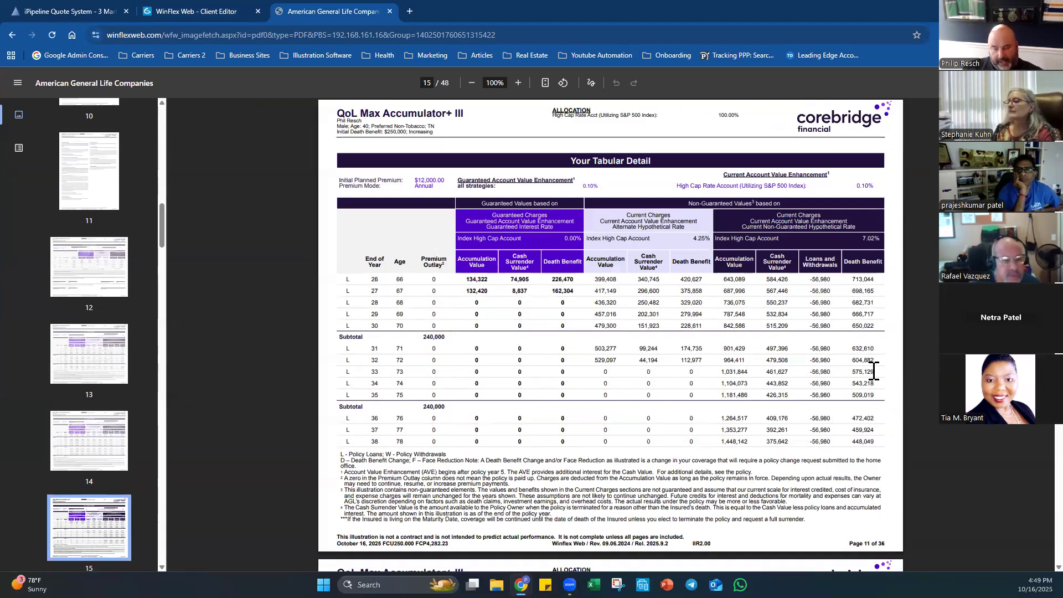
pyautogui.scroll(2, 874, 372)
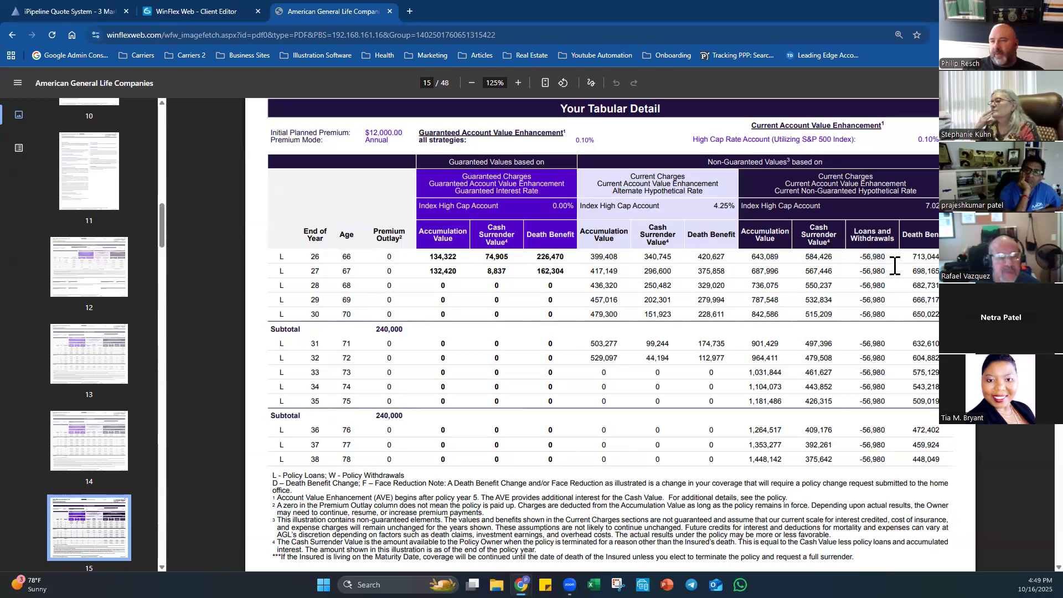
pyautogui.moveTo(887, 258); pyautogui.dragTo(858, 263)
pyautogui.click(858, 263)
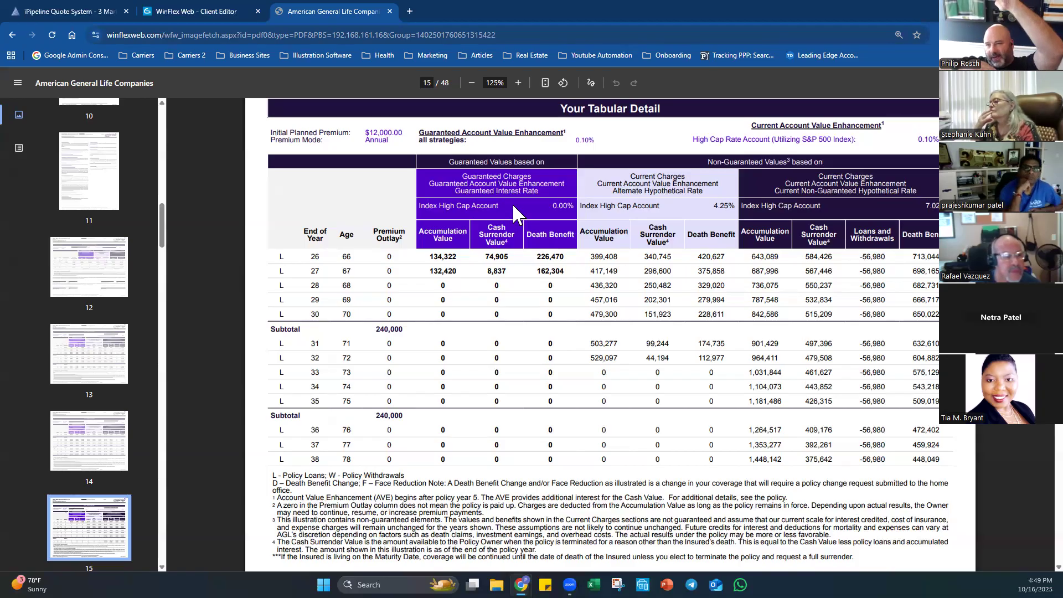
pyautogui.click(390, 11)
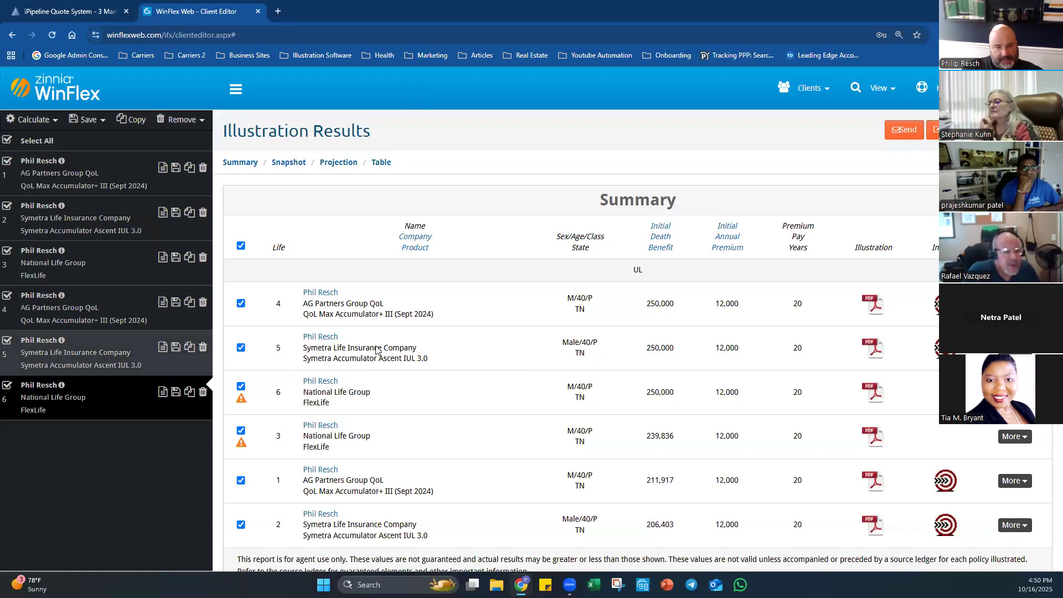
# Open the $250,000 Symetra PDF and check its 57,435 annual loans from age 65 on page 32.
pyautogui.click(873, 349)
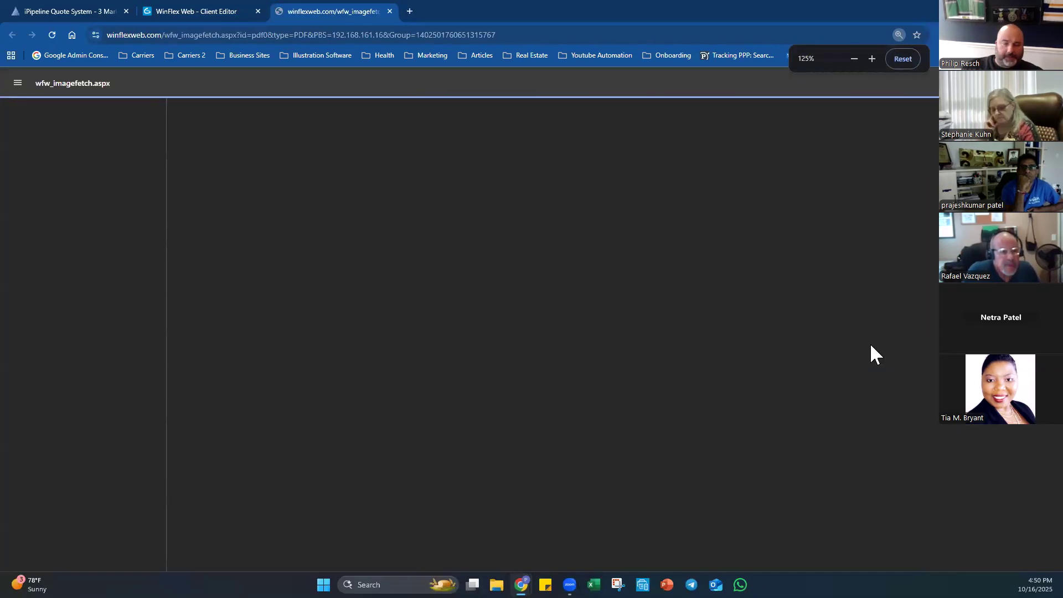
pyautogui.press('Right')
pyautogui.press('Right')
pyautogui.press('Right')
pyautogui.press('Right')
pyautogui.press('Right')
pyautogui.press('Right')
pyautogui.press('Right')
pyautogui.press('Right')
pyautogui.press('Right')
pyautogui.press('Right')
pyautogui.press('Right')
pyautogui.press('Right')
pyautogui.press('Right')
pyautogui.press('Right')
pyautogui.press('Right')
pyautogui.press('Right')
pyautogui.press('Right')
pyautogui.press('Right')
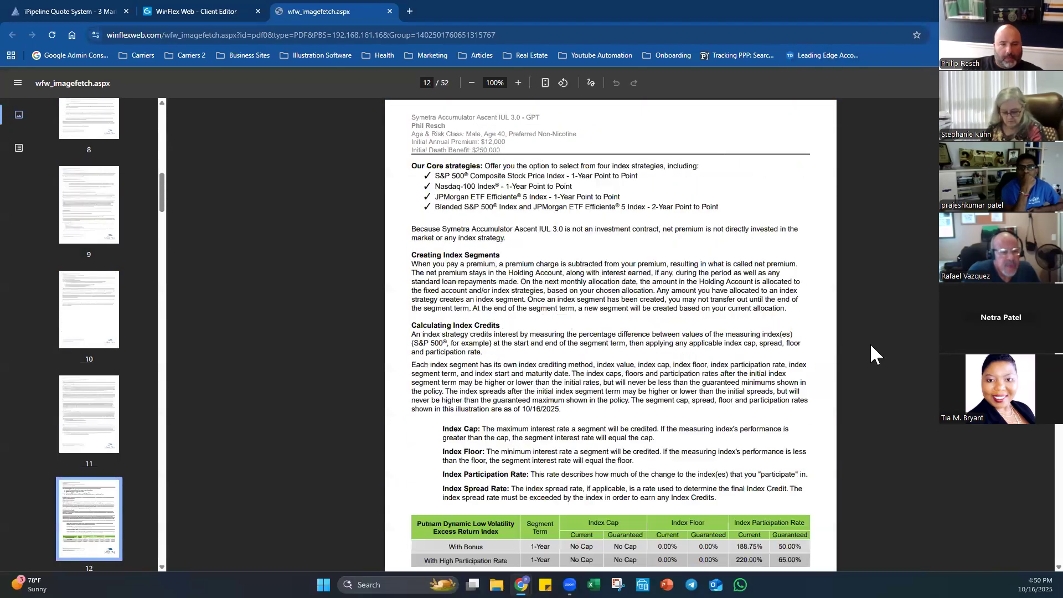
pyautogui.press('Right')
pyautogui.press('Right')
pyautogui.press('Right')
pyautogui.press('Right')
pyautogui.press('Right')
pyautogui.press('Right')
pyautogui.press('Right')
pyautogui.press('Right')
pyautogui.press('Right')
pyautogui.press('Right')
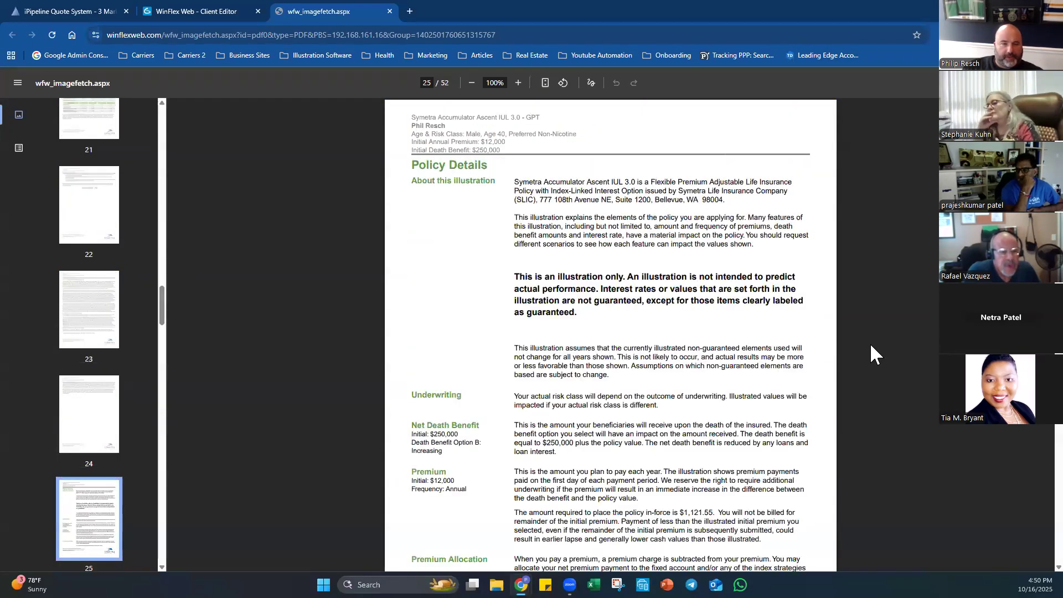
pyautogui.press('Right')
pyautogui.press('Right')
pyautogui.press('Right')
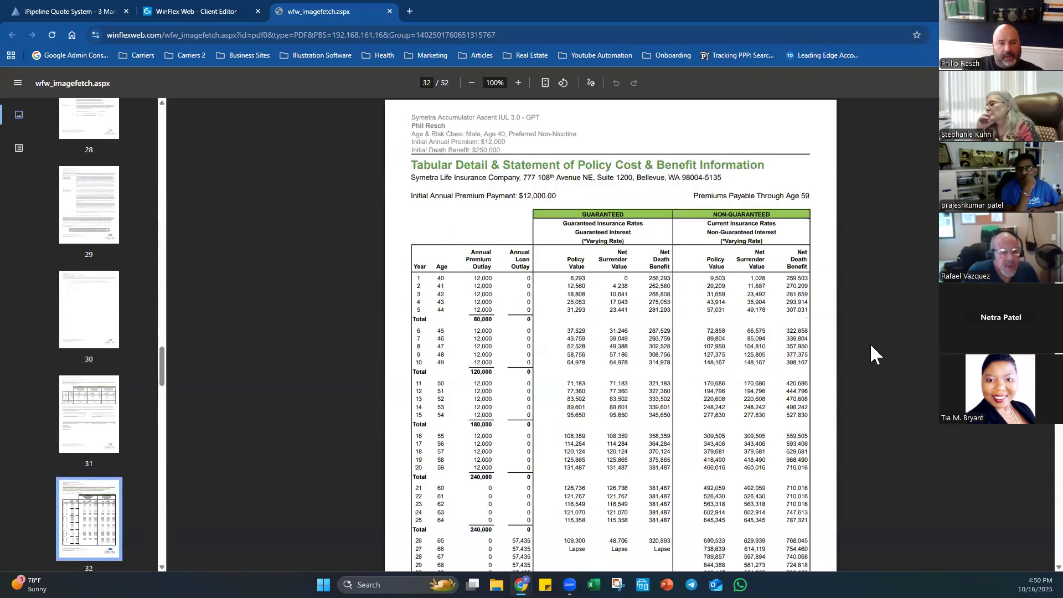
pyautogui.scroll(-2, 871, 353)
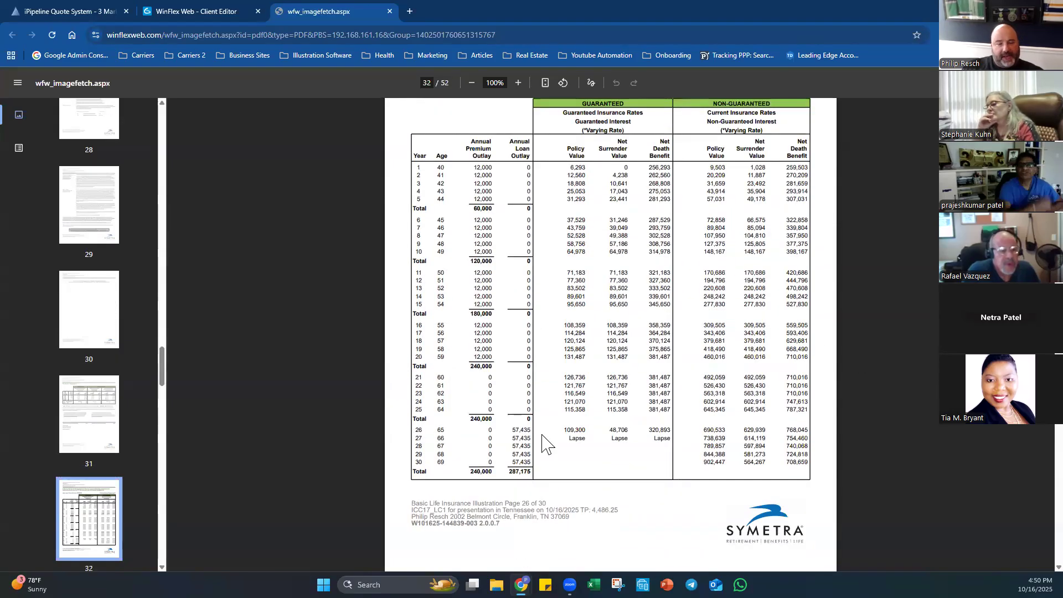
pyautogui.moveTo(510, 430); pyautogui.dragTo(534, 432)
pyautogui.click(534, 432)
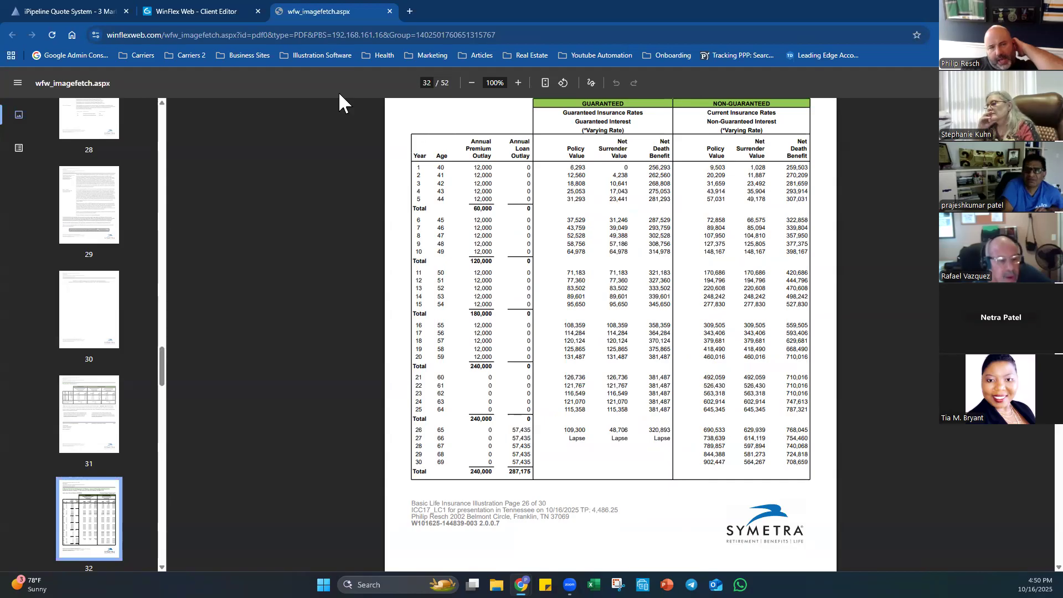
pyautogui.click(230, 5)
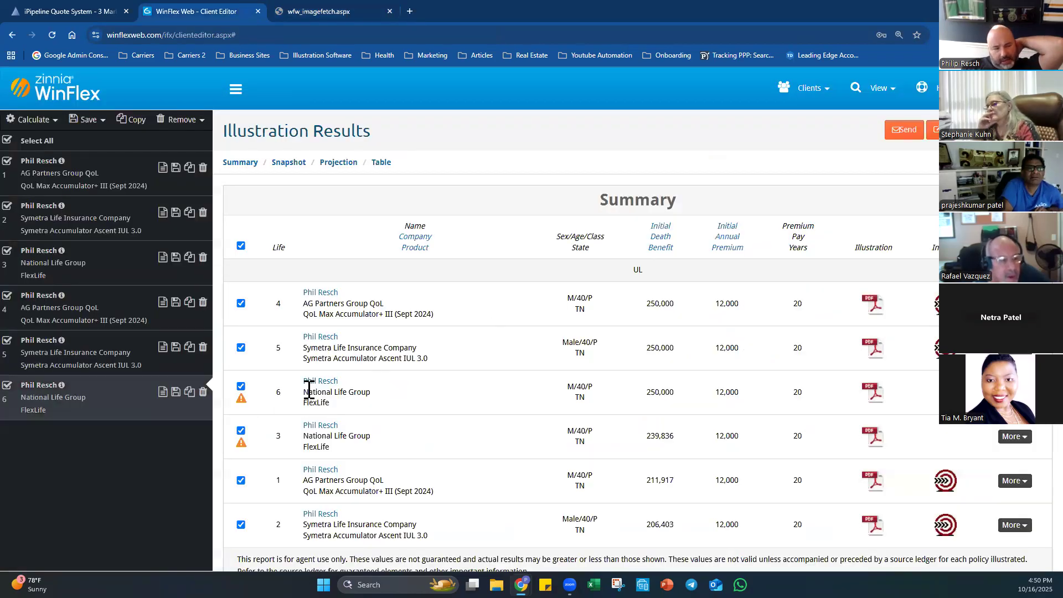
# Open the $250,000 FlexLife PDF and review the ledger's 54,610 annual income through age 89.
pyautogui.click(875, 394)
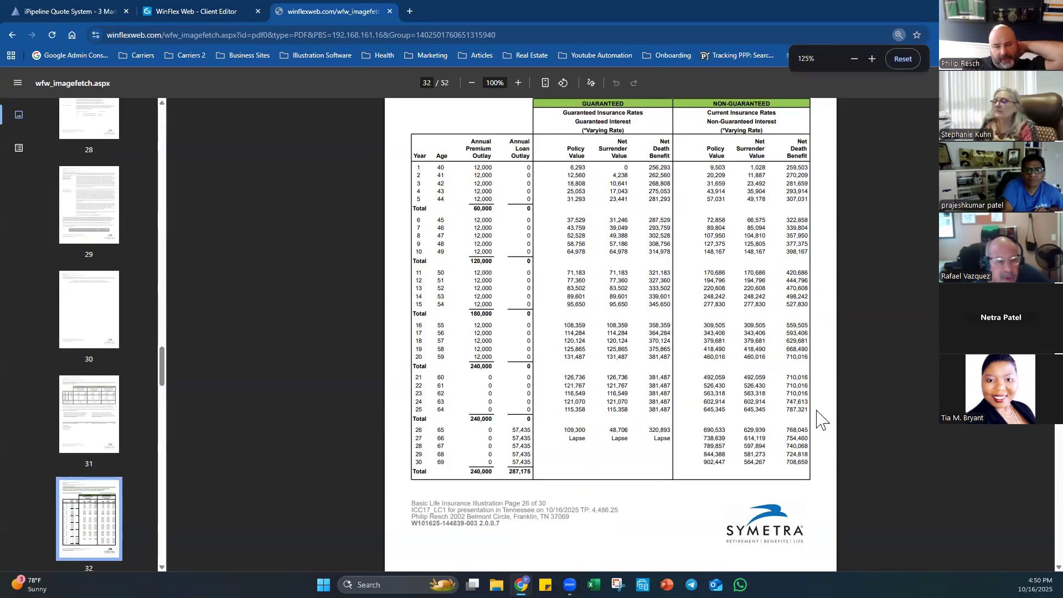
pyautogui.scroll(-20, 818, 419)
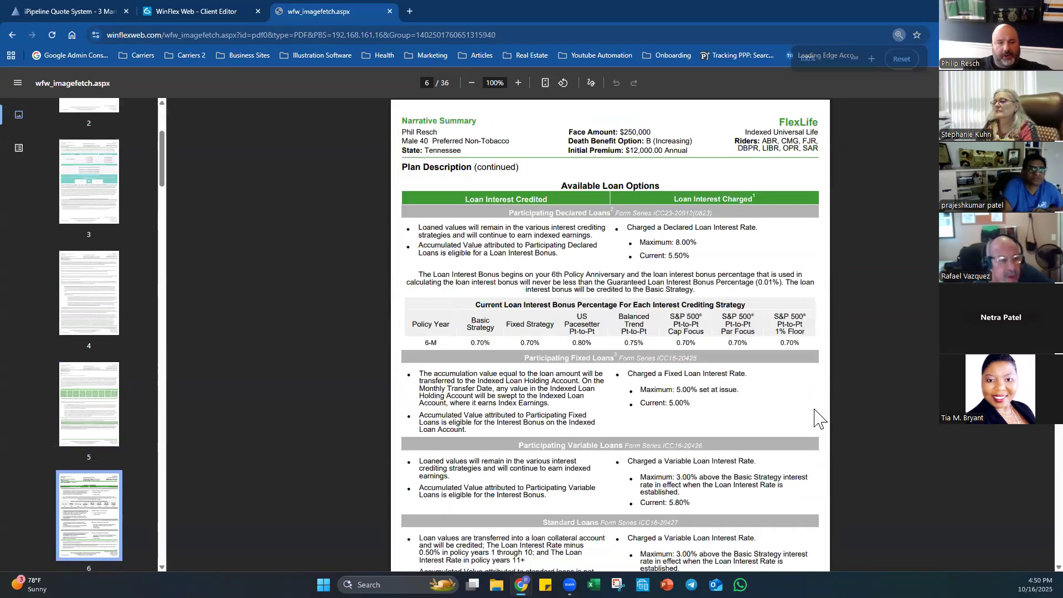
pyautogui.scroll(-20, 818, 419)
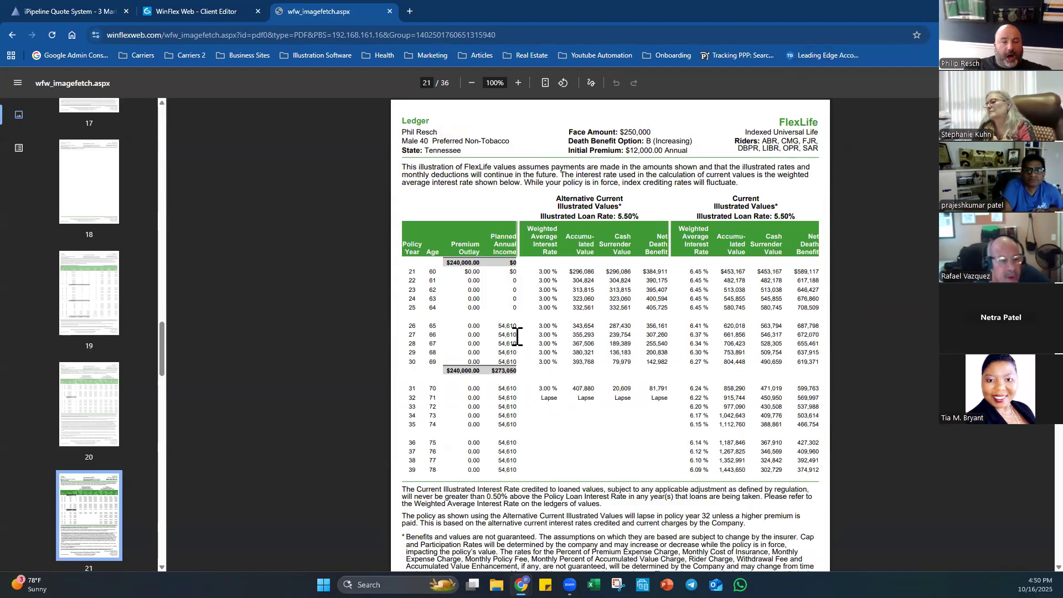
pyautogui.scroll(6, 728, 308)
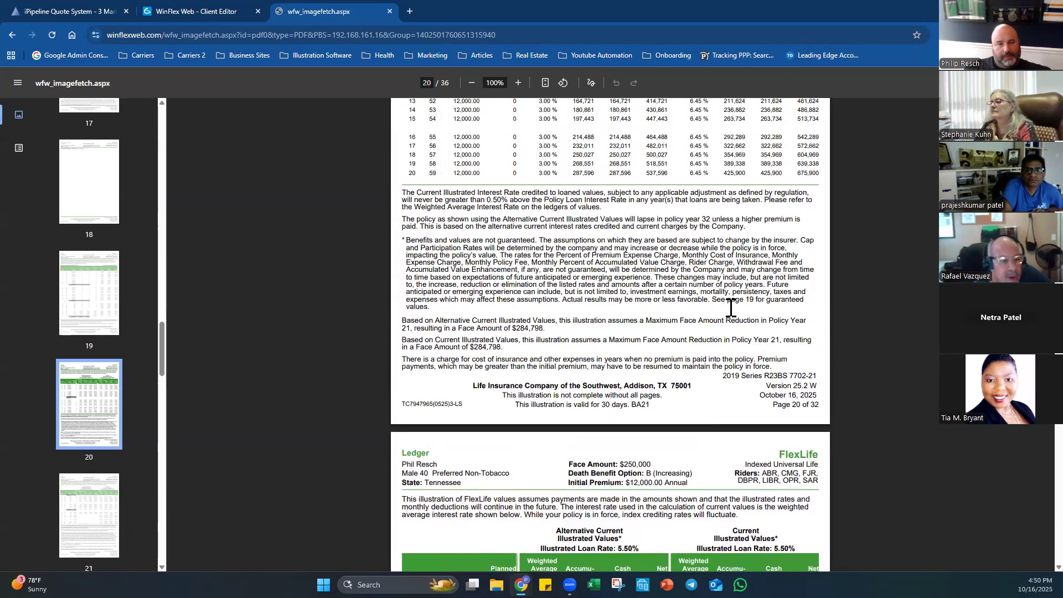
pyautogui.scroll(4, 731, 308)
pyautogui.scroll(-11, 734, 306)
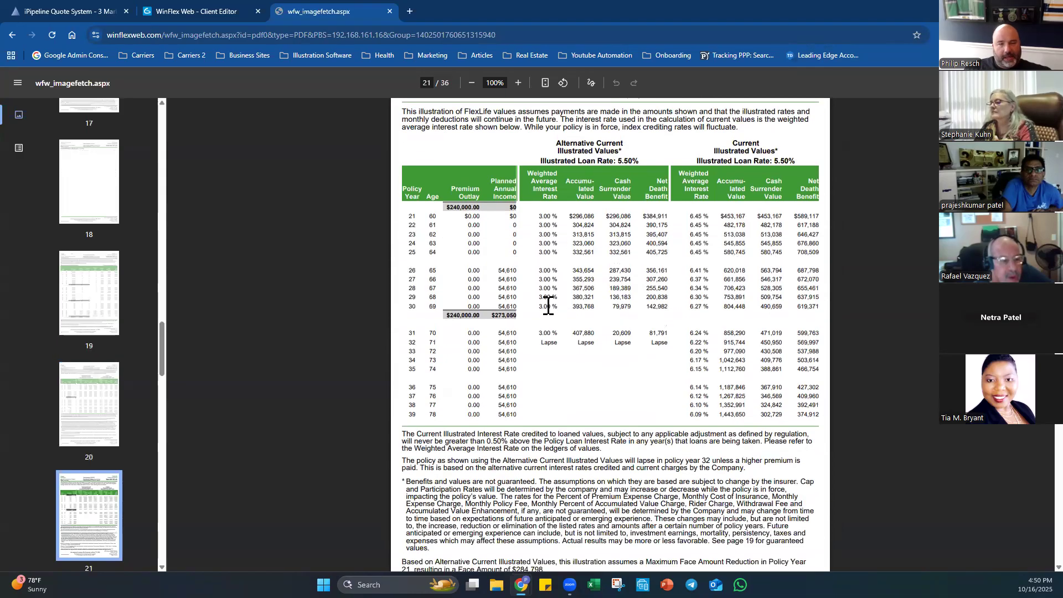
pyautogui.scroll(1, 548, 302)
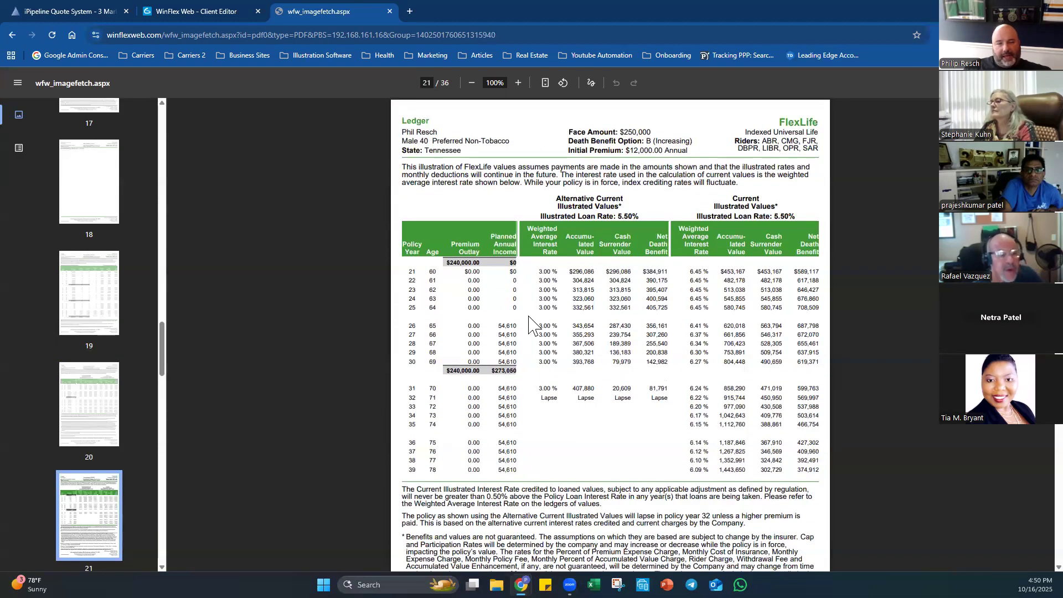
pyautogui.moveTo(518, 327); pyautogui.dragTo(495, 330)
pyautogui.click(495, 330)
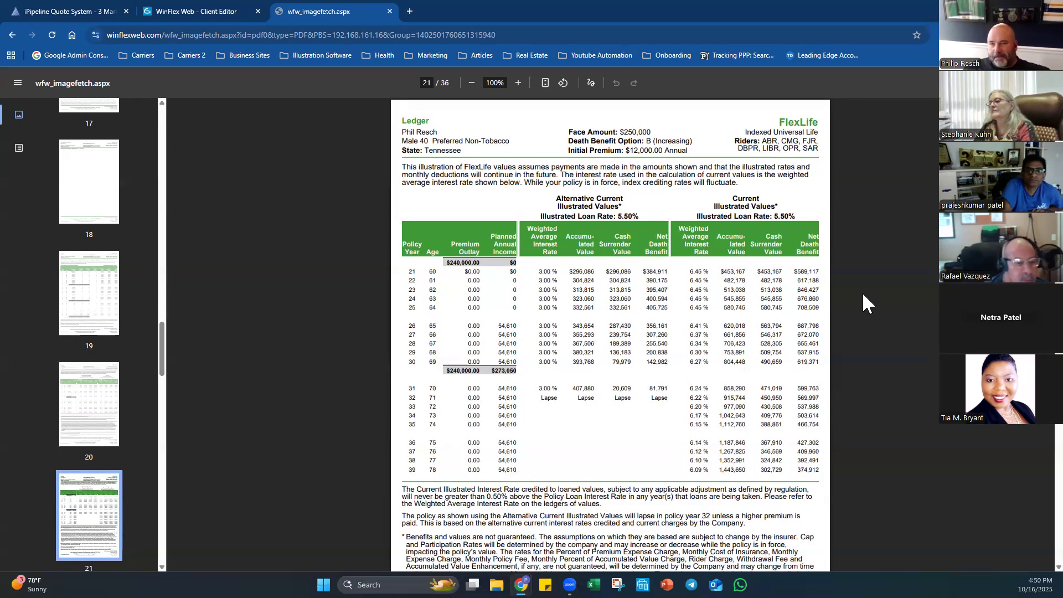
pyautogui.scroll(-10, 862, 292)
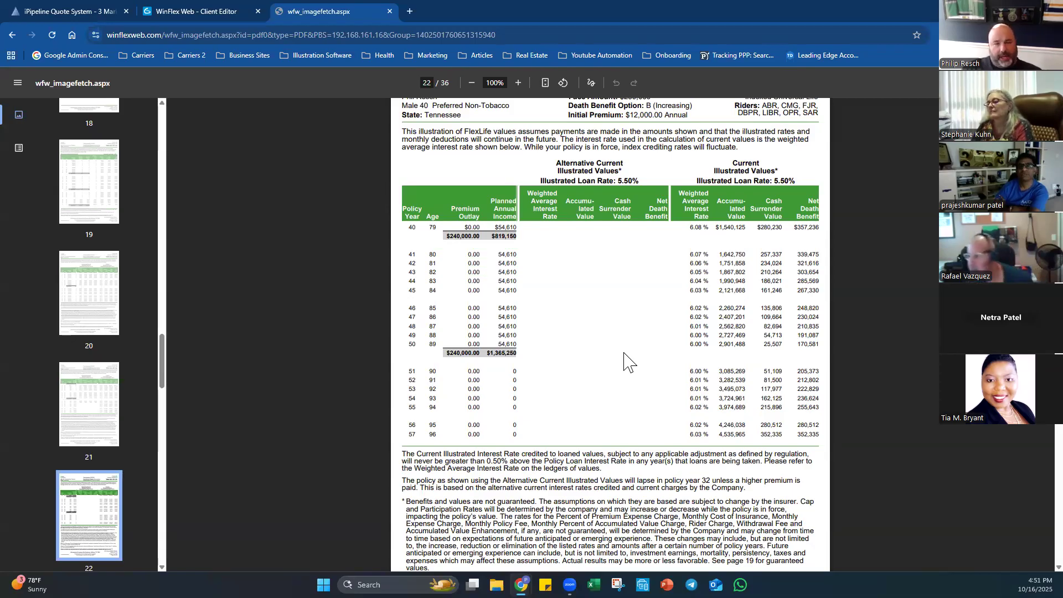
pyautogui.scroll(2, 653, 382)
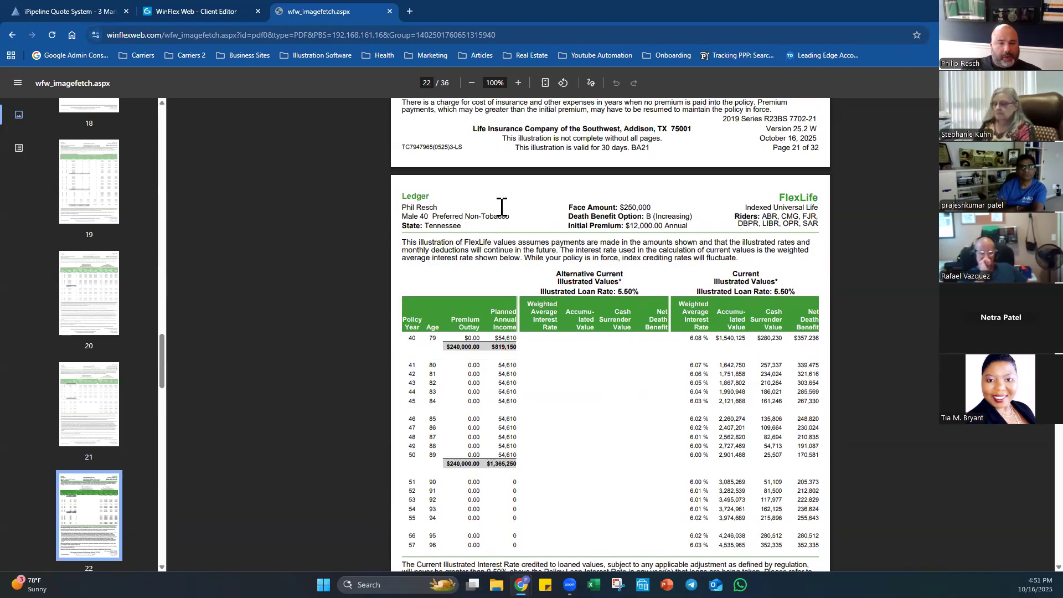
pyautogui.click(197, 11)
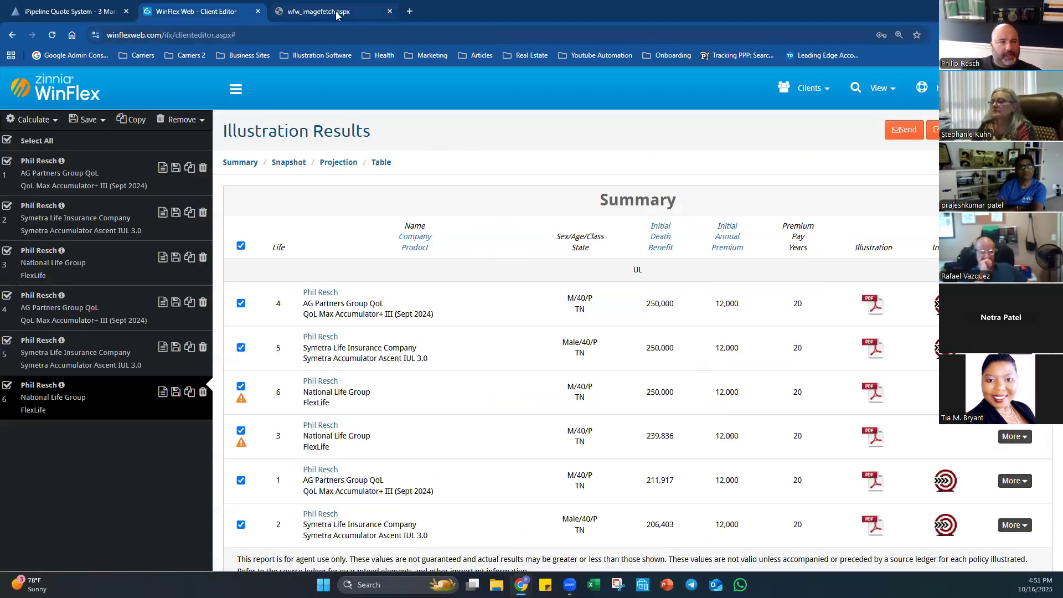
pyautogui.moveTo(337, 15)
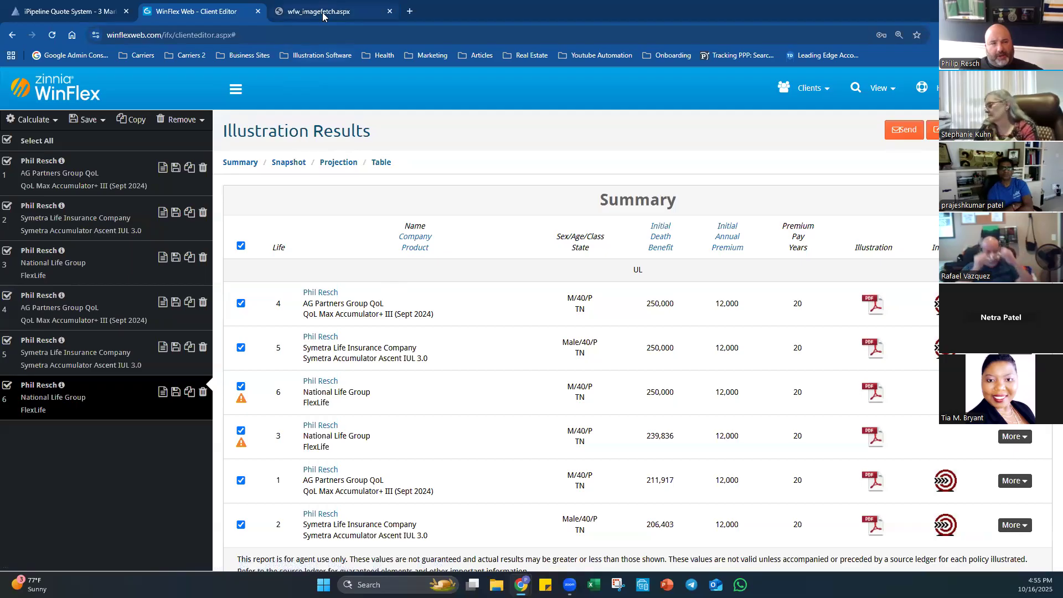
pyautogui.click(316, 56)
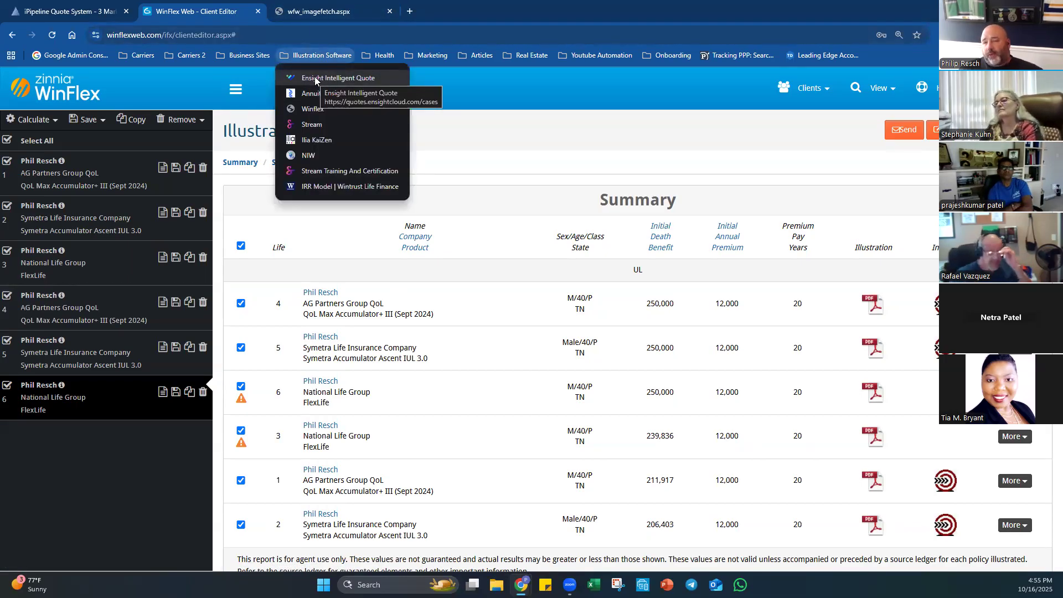
pyautogui.click(475, 140)
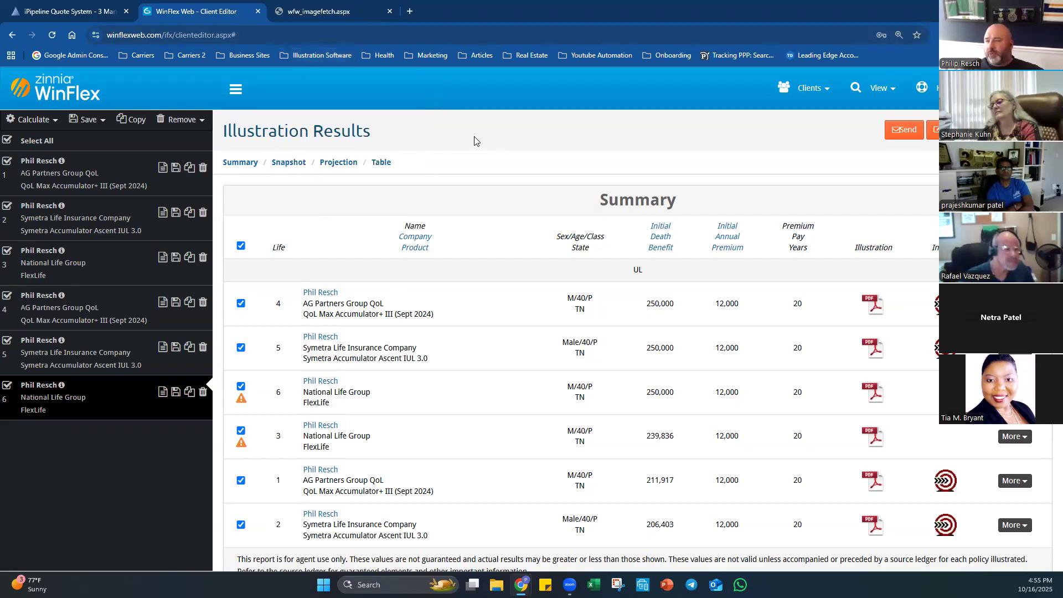
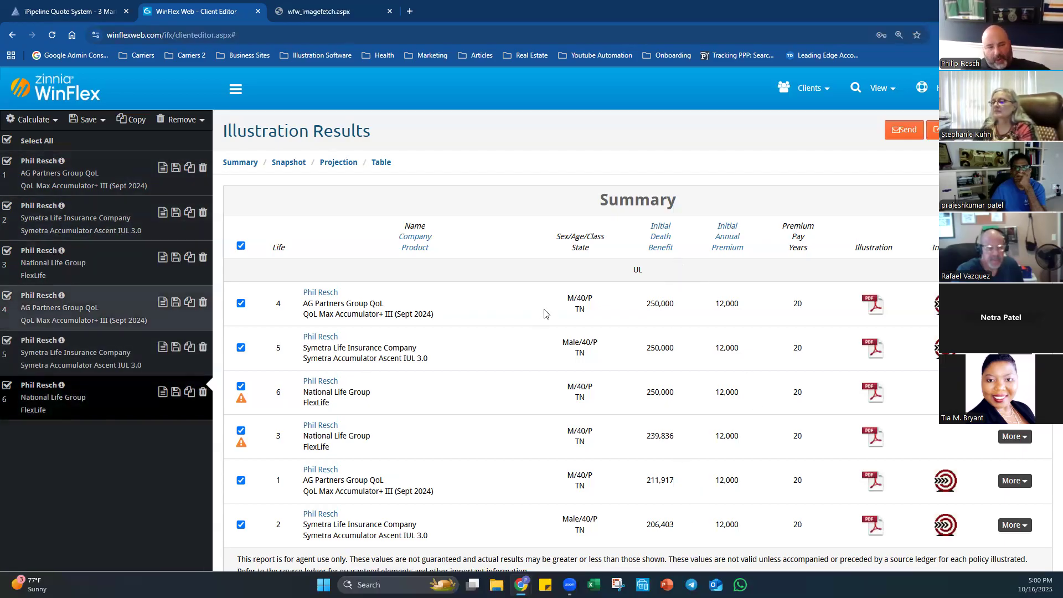
# Save the six illustrations under the new case name 'resch example'.
pyautogui.click(901, 133)
pyautogui.click(400, 213)
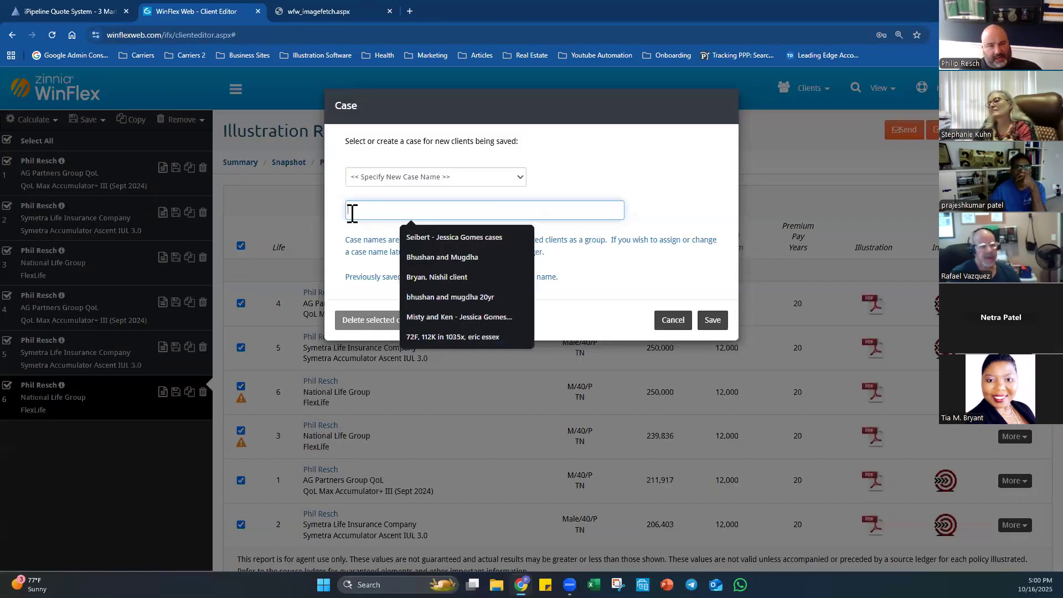
pyautogui.write('resch example')
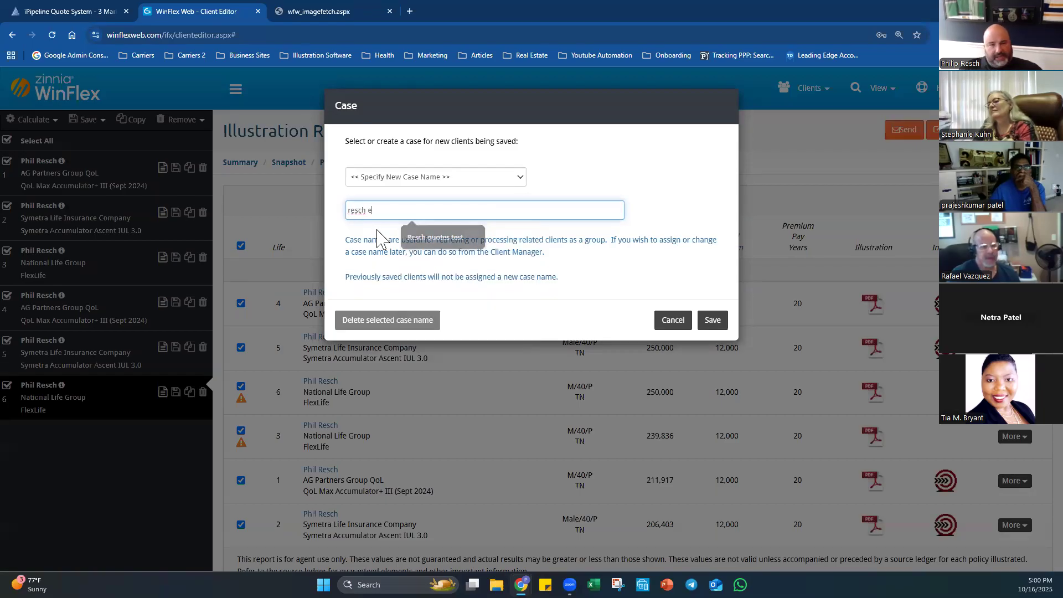
pyautogui.click(720, 321)
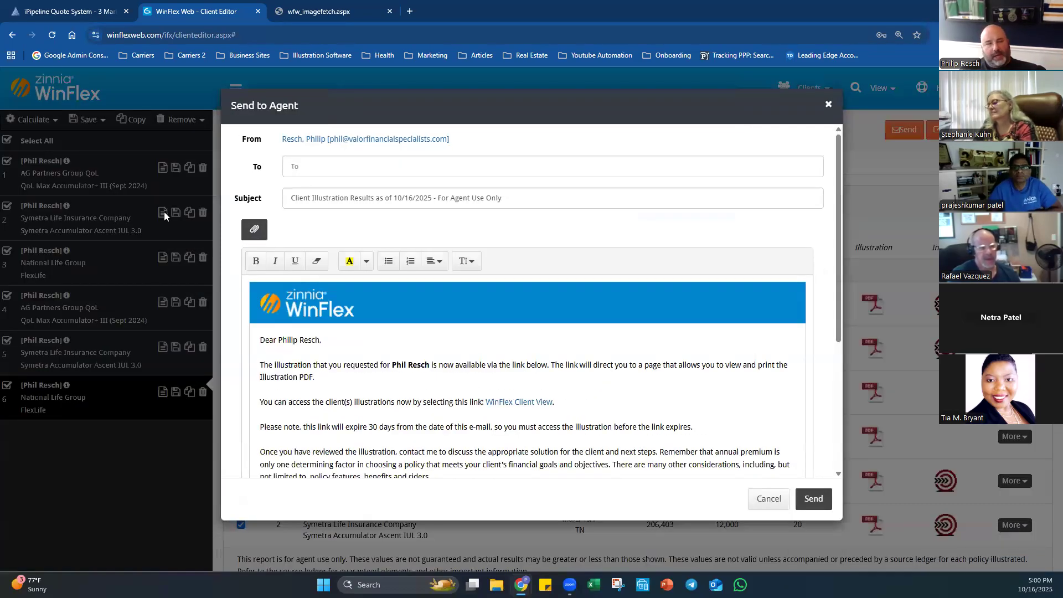
# Email the illustration results to the agent's suggested address and dismiss the sent confirmation.
pyautogui.click(306, 168)
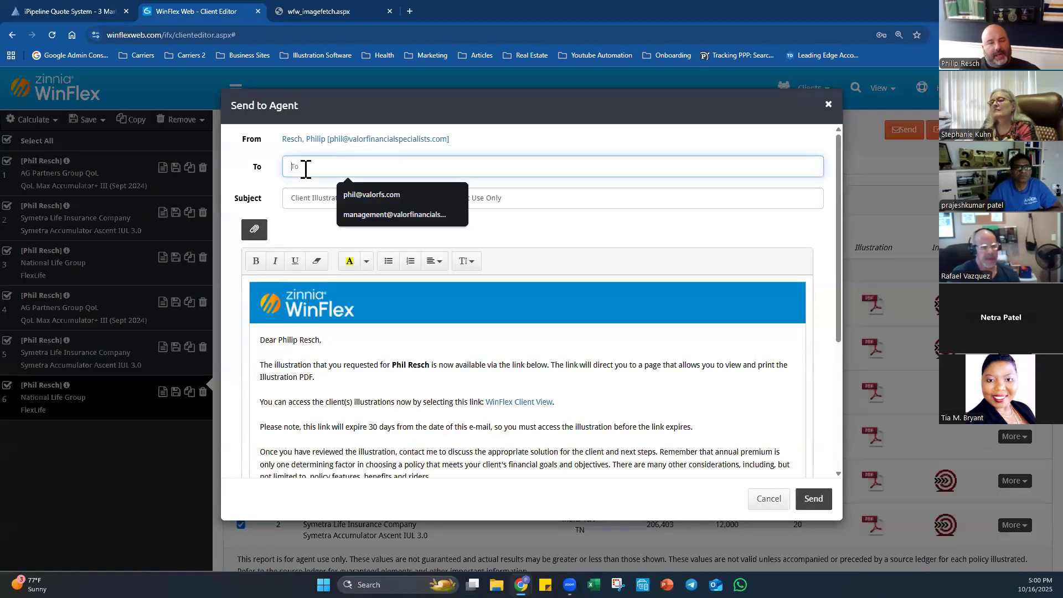
pyautogui.click(341, 194)
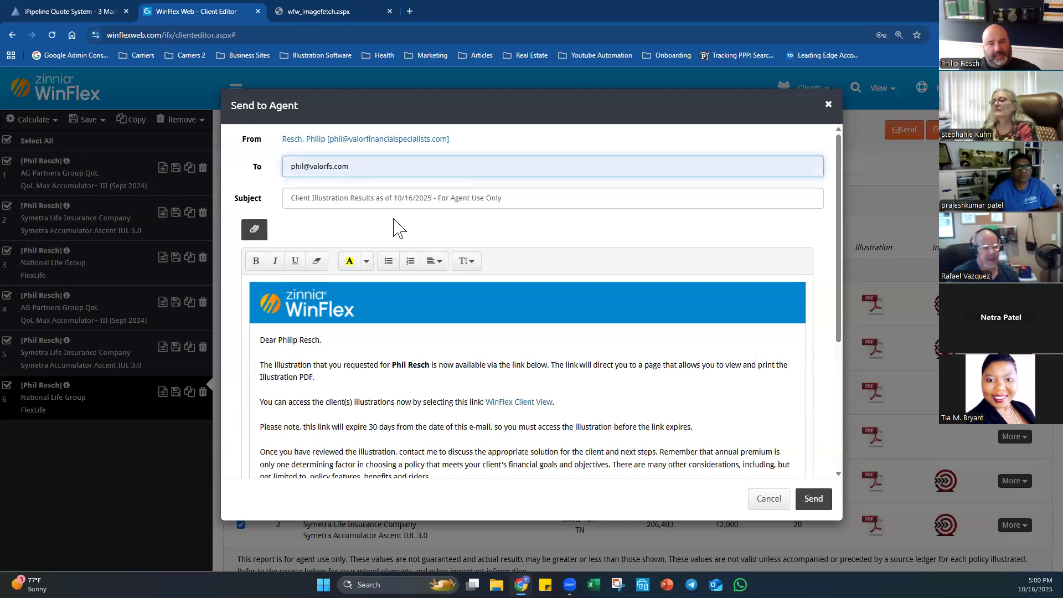
pyautogui.click(818, 500)
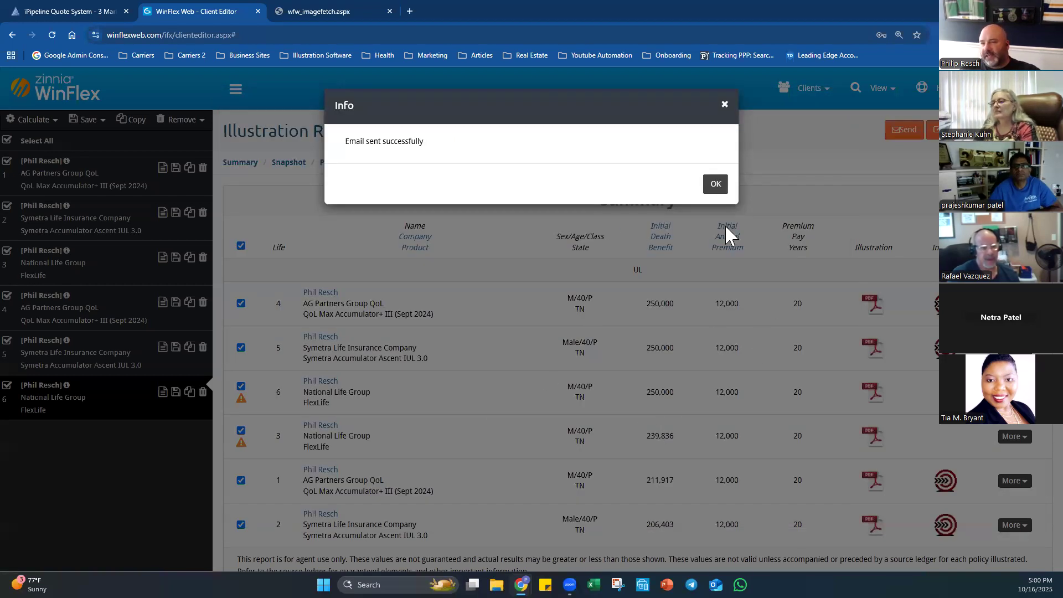
pyautogui.click(715, 185)
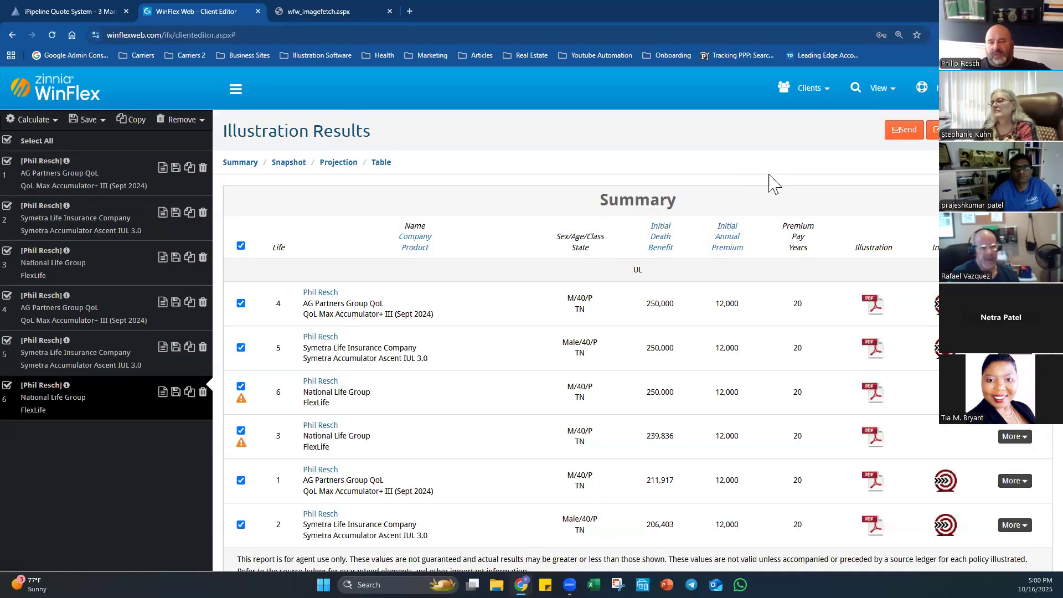